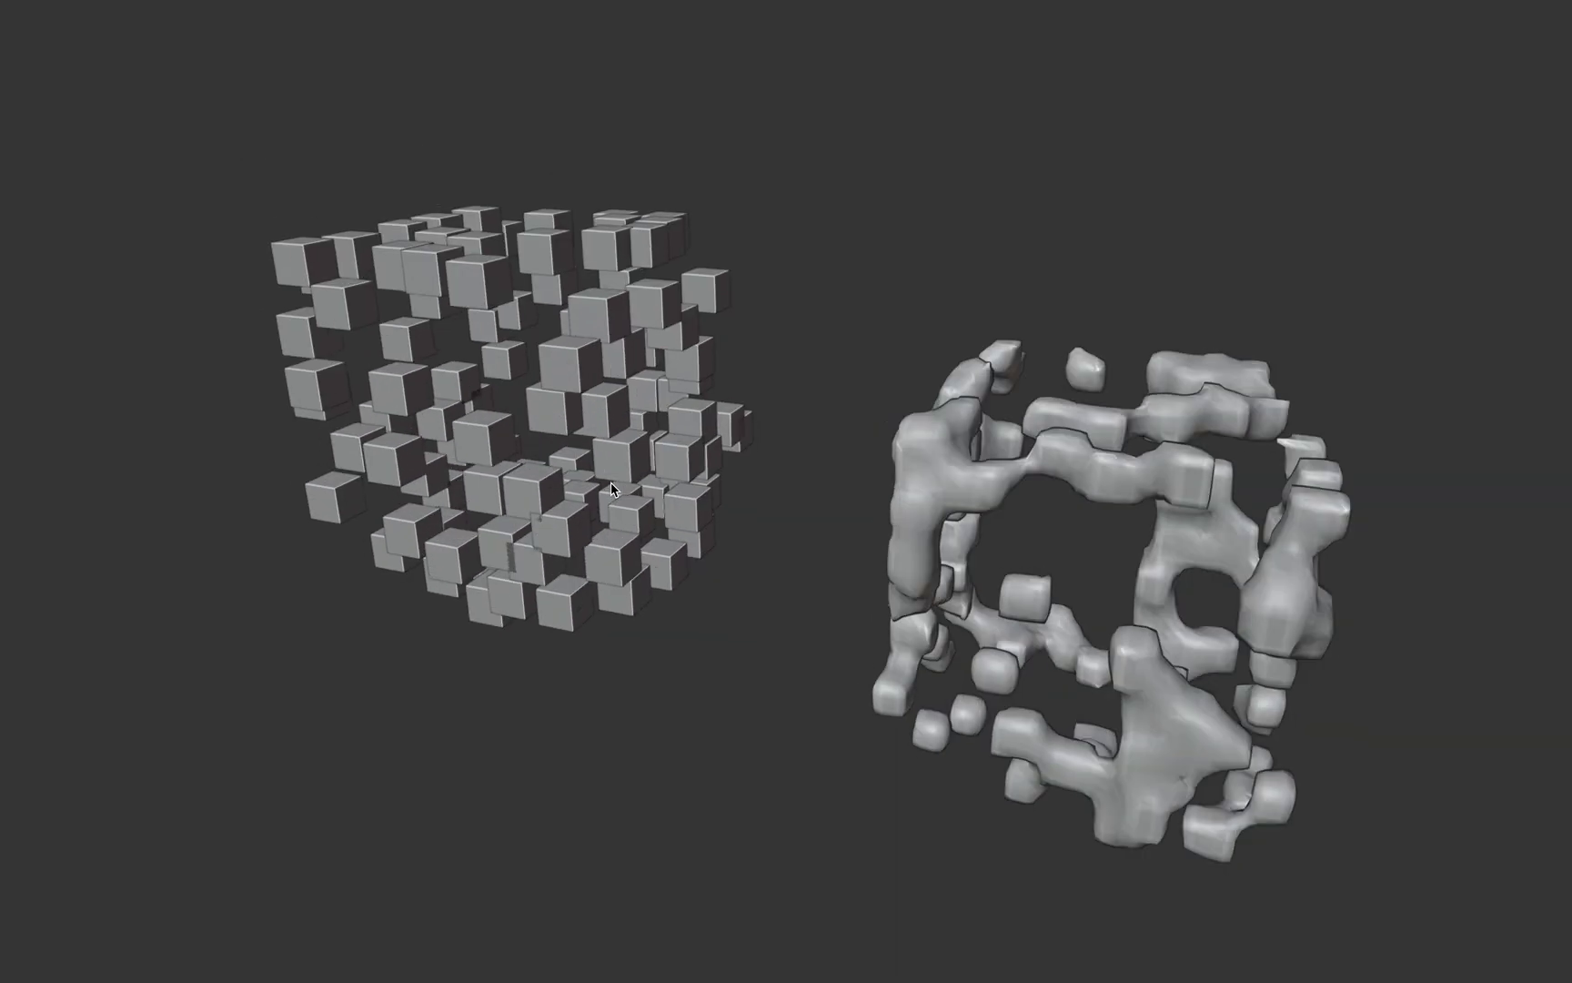
pyautogui.press('XF86AudioRaiseVolume')
pyautogui.press('XF86AudioRaiseVolume')
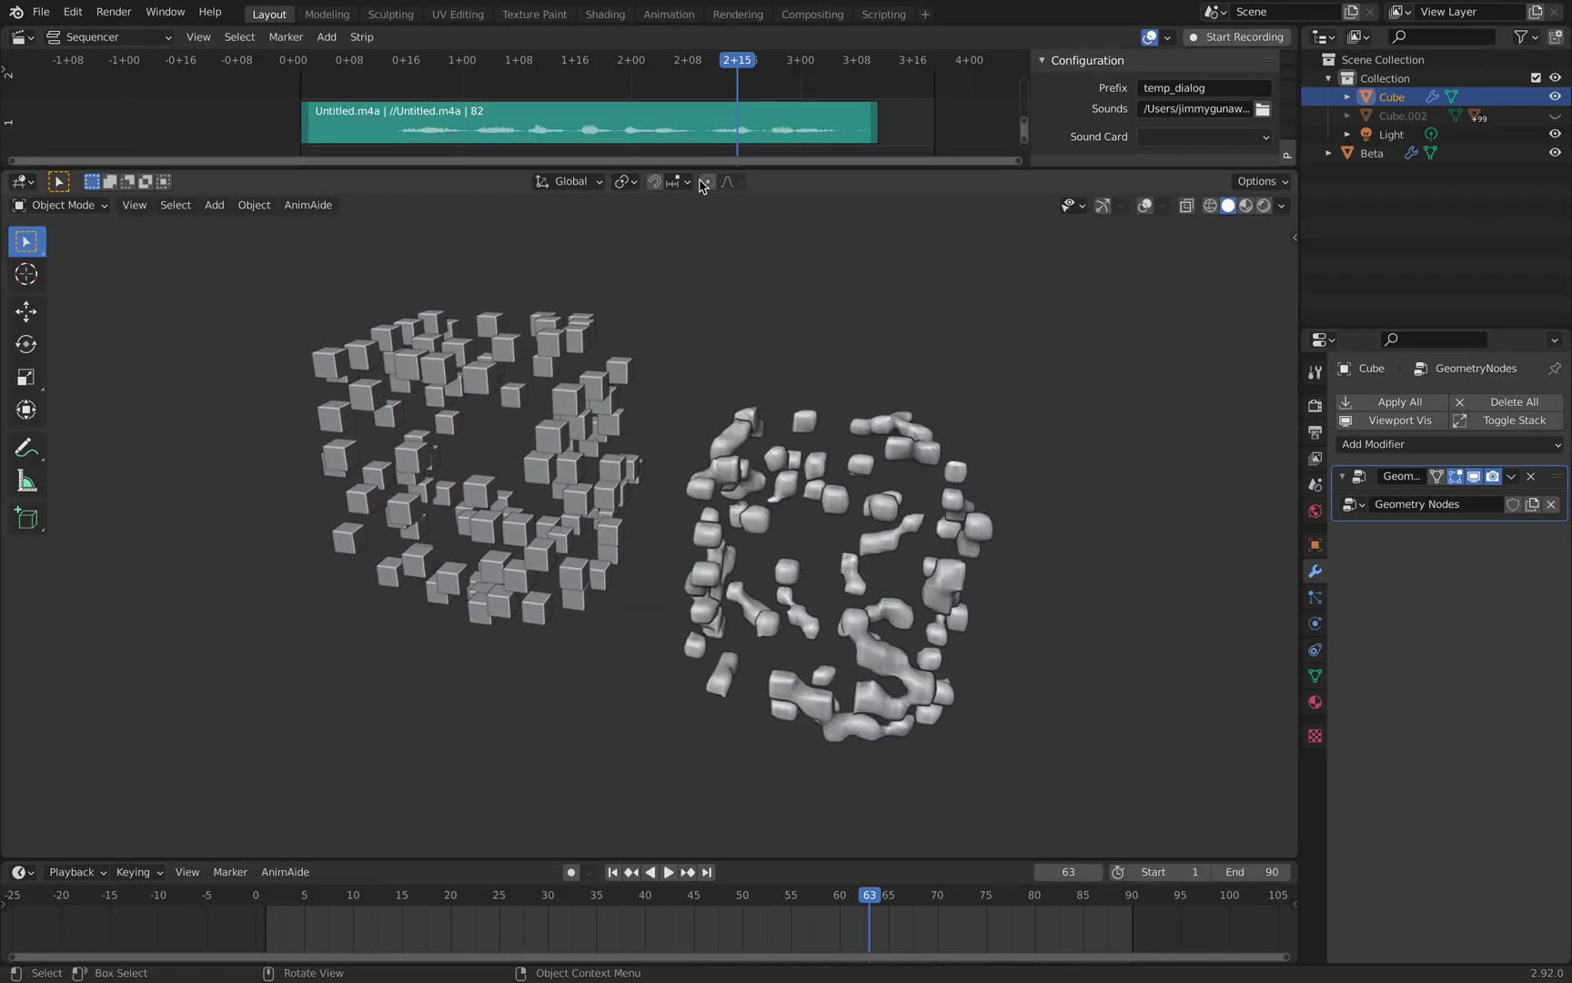
# - Enlarge the Video Sequencer area and collapse its sidebar so the sound strip has more room
pyautogui.moveTo(701, 162); pyautogui.dragTo(692, 294)
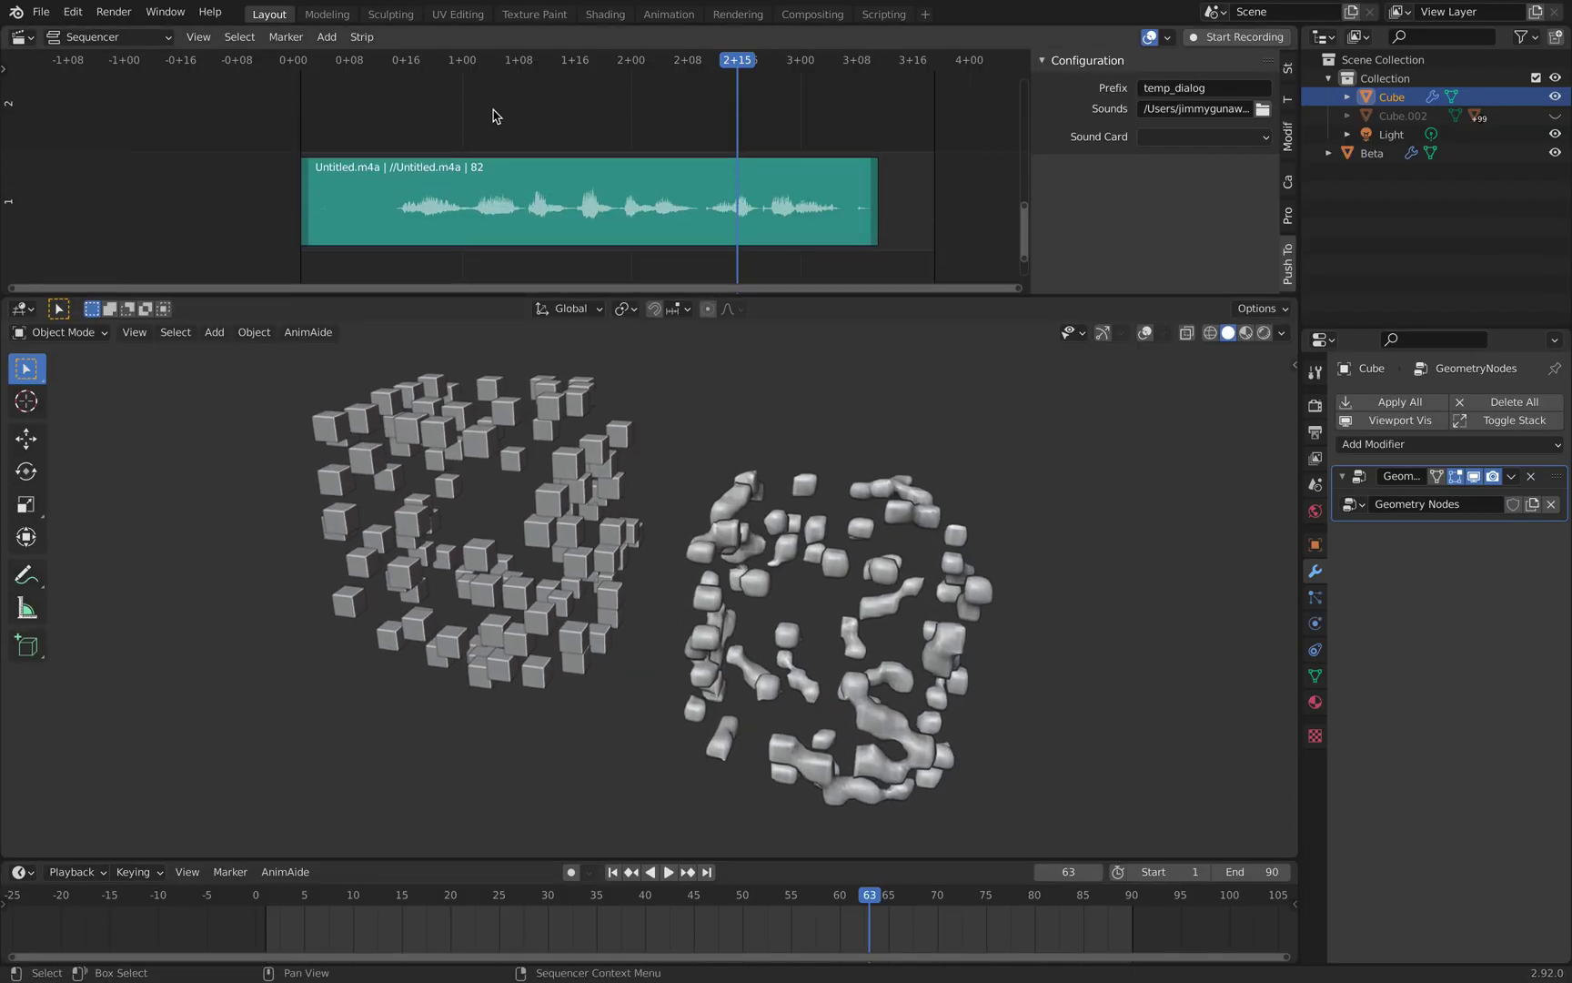
pyautogui.click(866, 477)
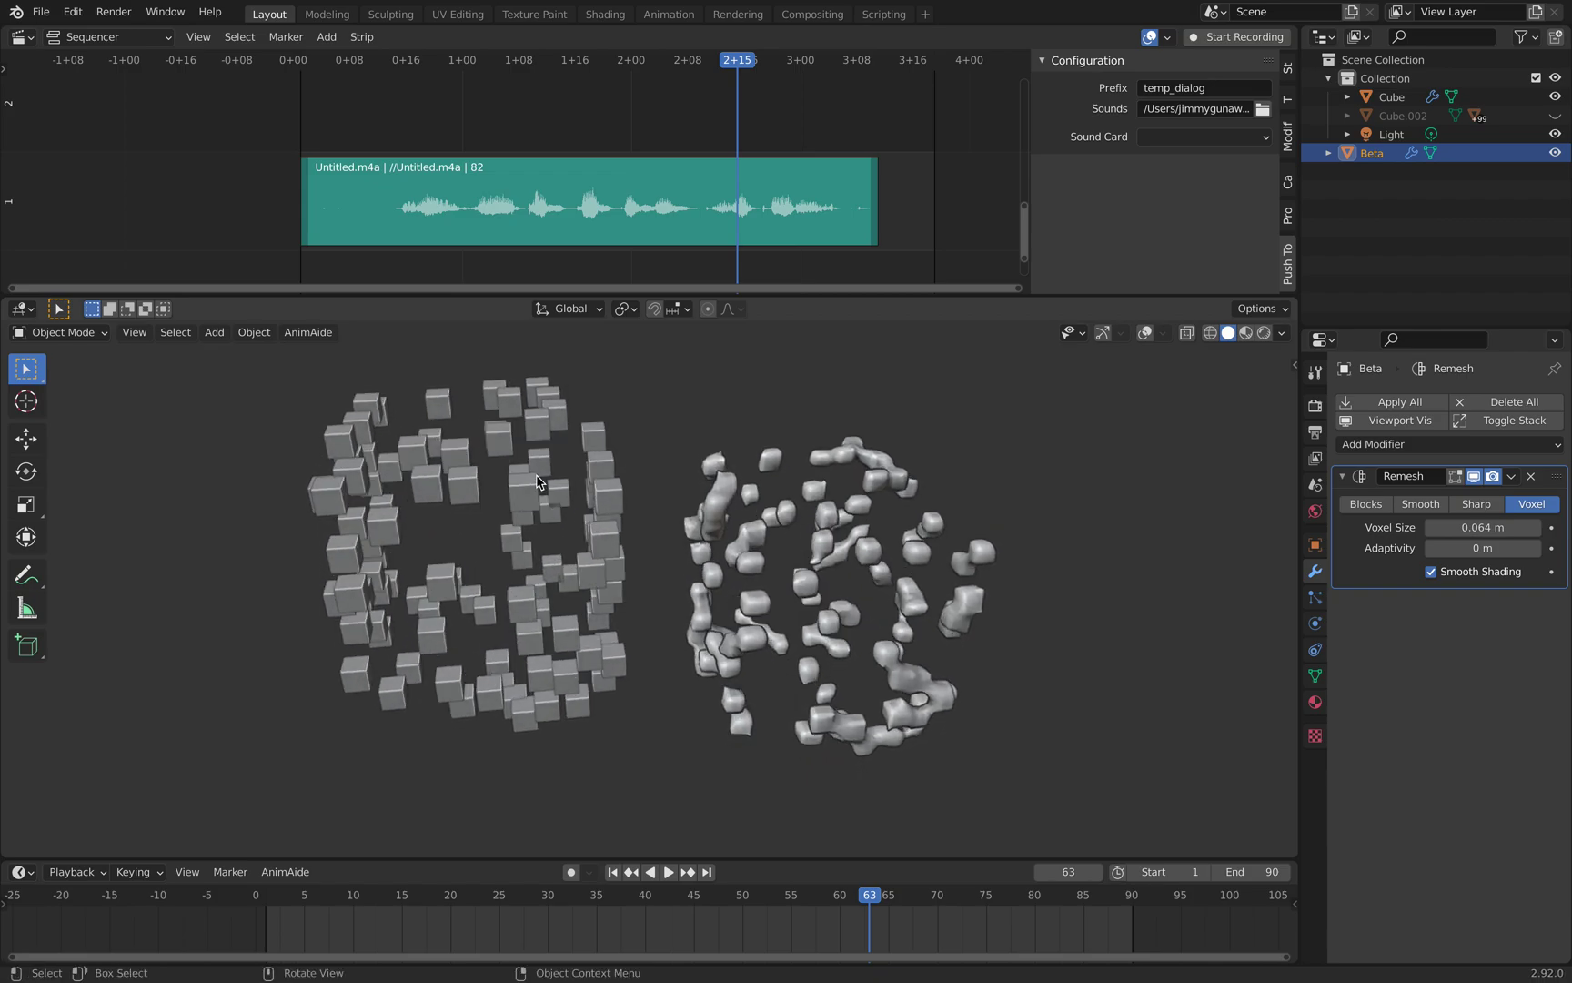
pyautogui.moveTo(890, 184); pyautogui.dragTo(904, 187, button='middle')
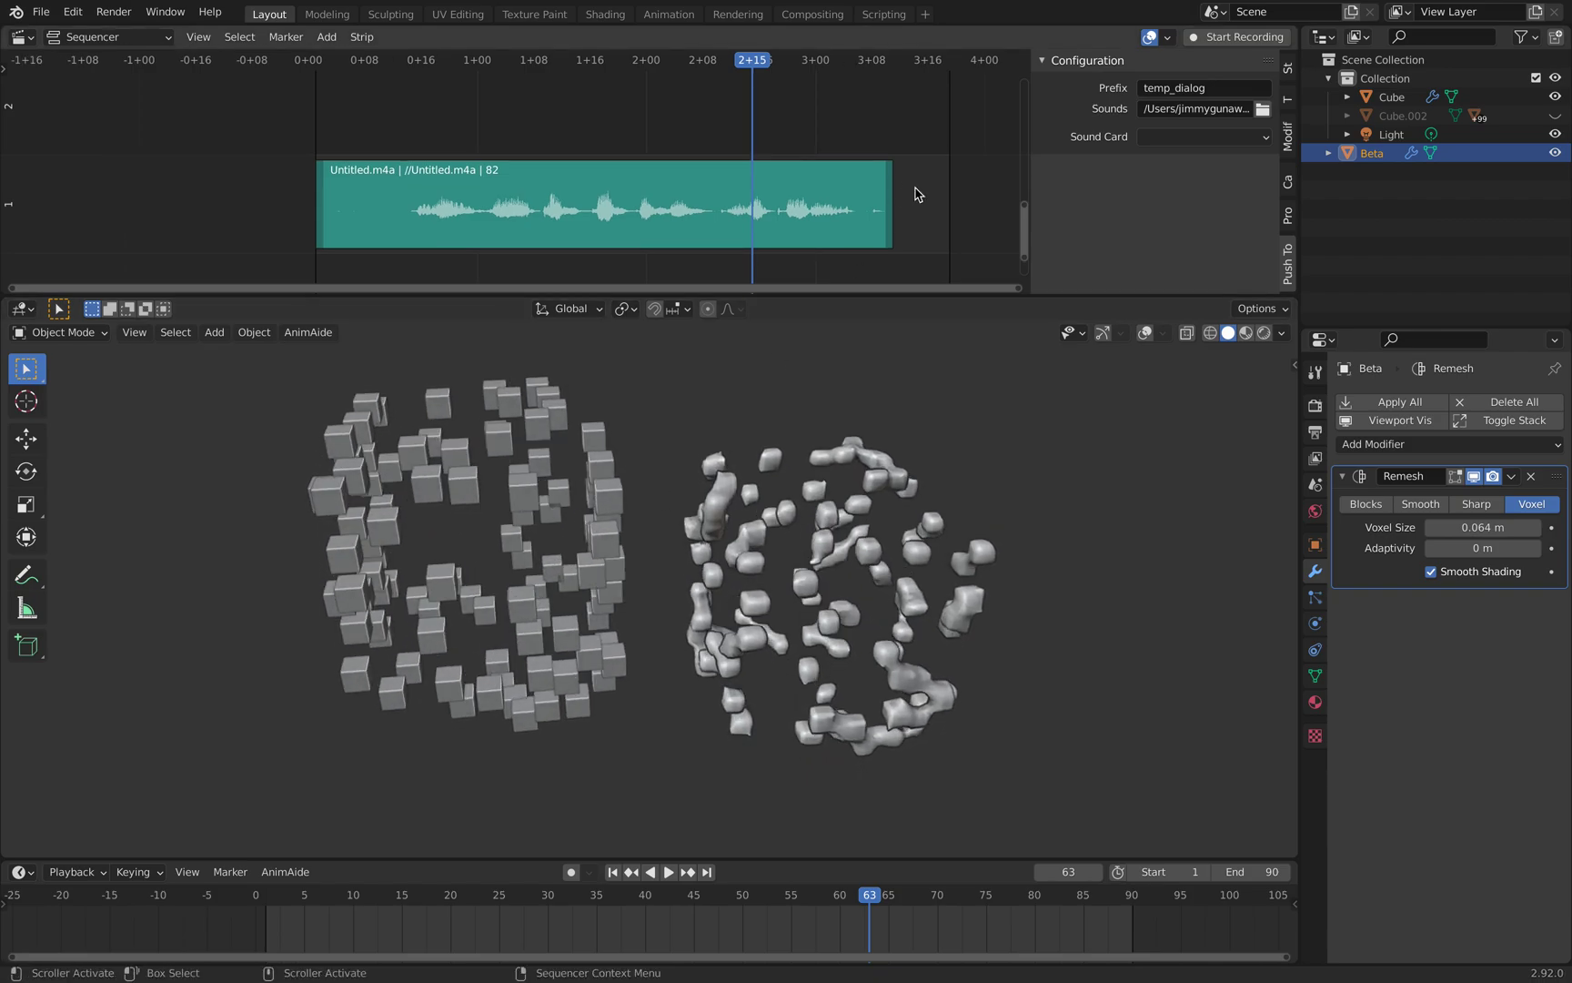
pyautogui.moveTo(1031, 150); pyautogui.dragTo(1278, 150)
pyautogui.scroll(1, 952, 147)
pyautogui.moveTo(951, 147); pyautogui.dragTo(853, 139, button='middle')
pyautogui.scroll(1, 908, 125)
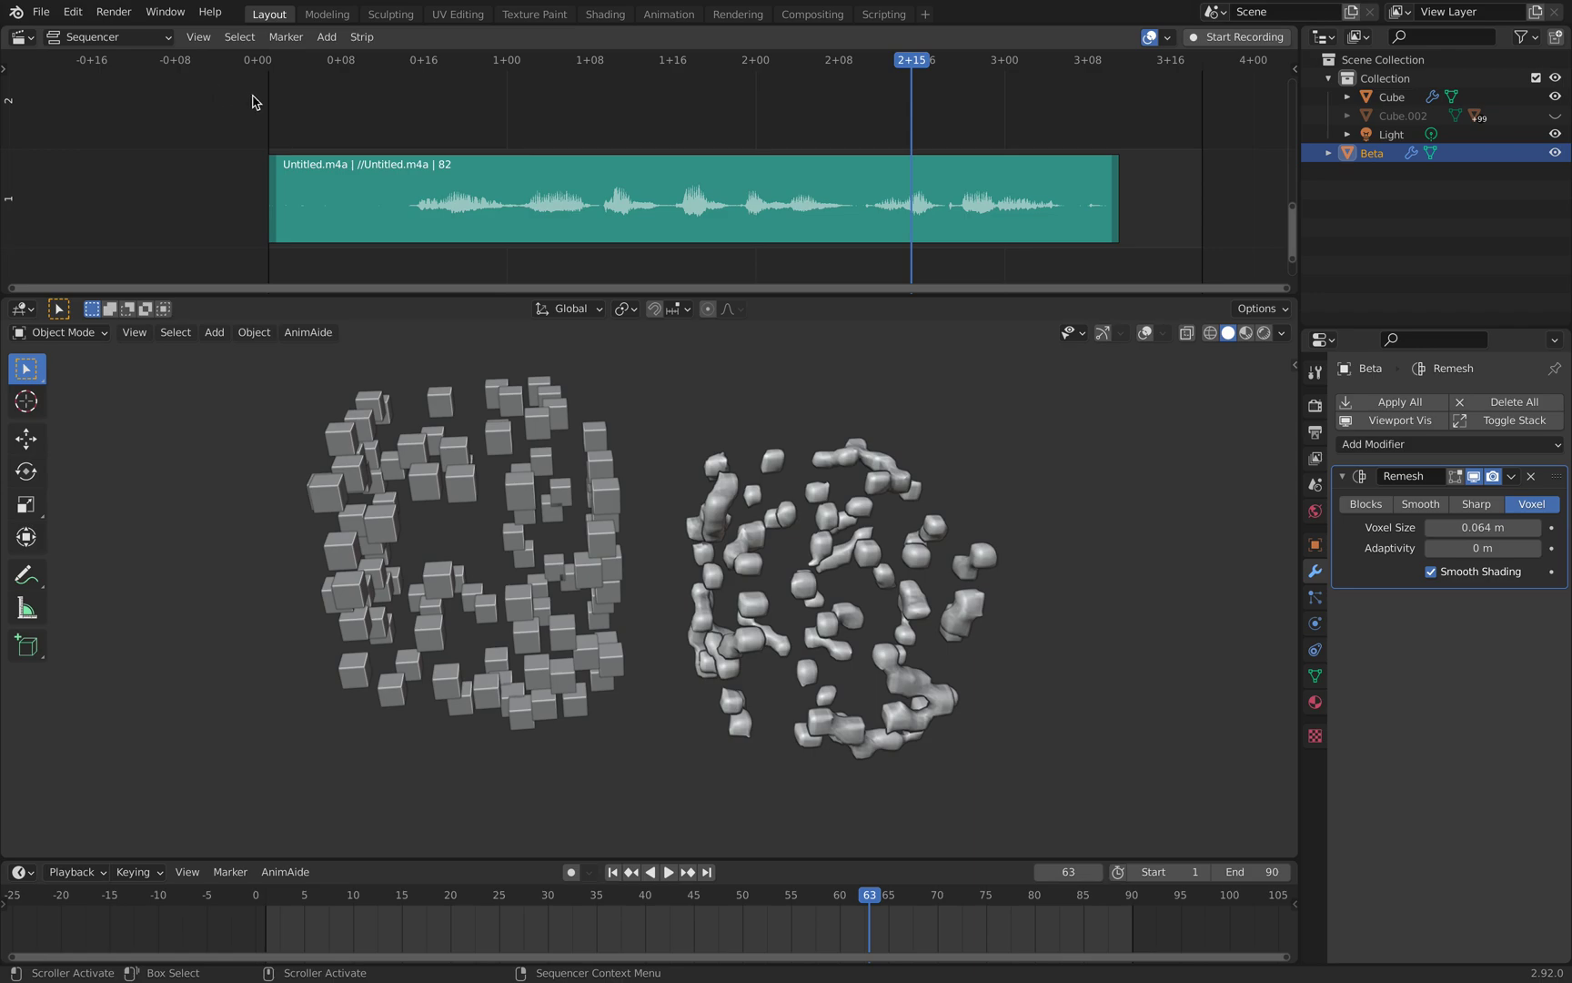
# - Rewind the animation to the first frame and select the Untitled.m4a sound strip in the sequencer
pyautogui.click(116, 39)
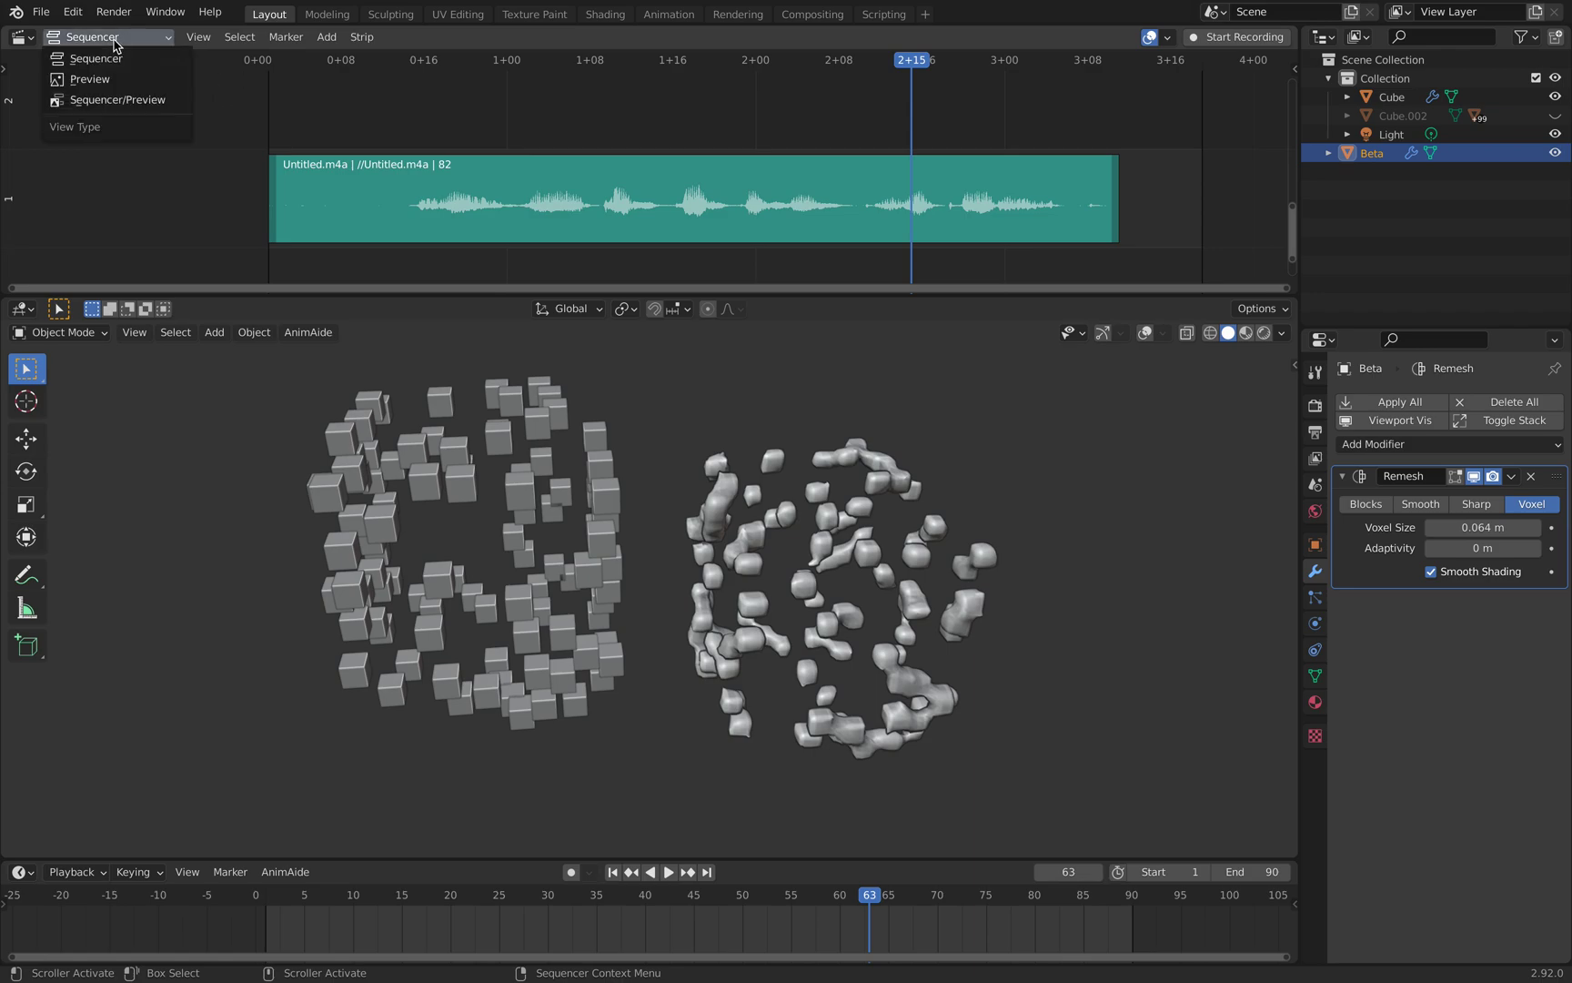
pyautogui.scroll(-5, 471, 207)
pyautogui.moveTo(472, 208); pyautogui.dragTo(539, 181, button='middle')
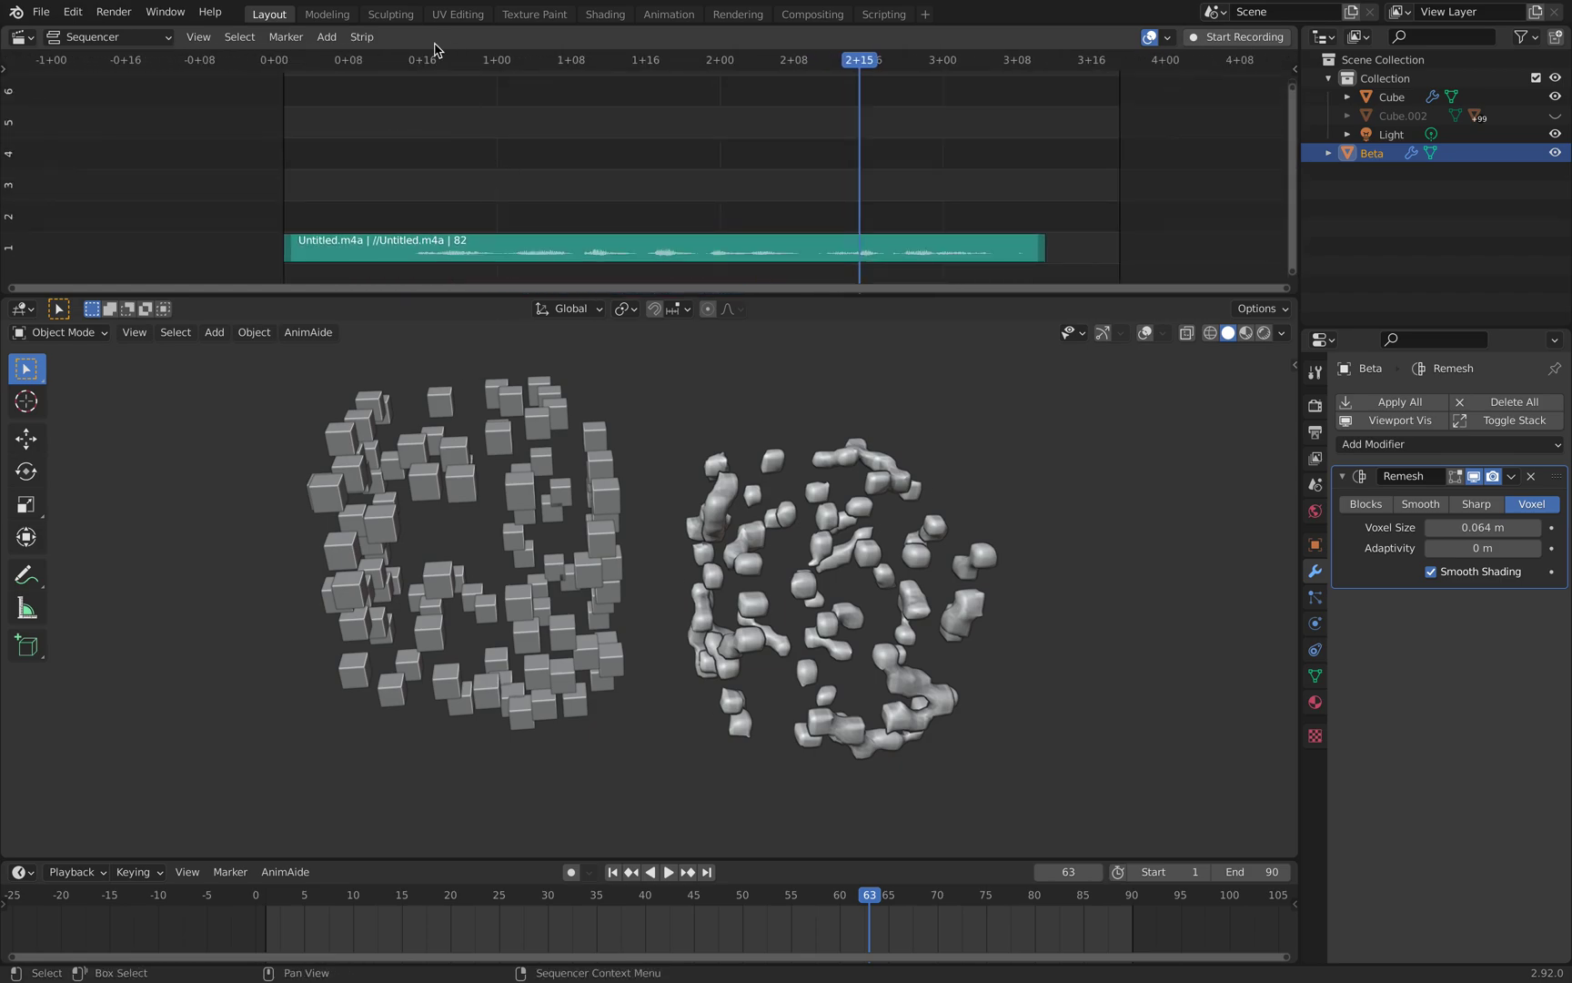
pyautogui.click(613, 872)
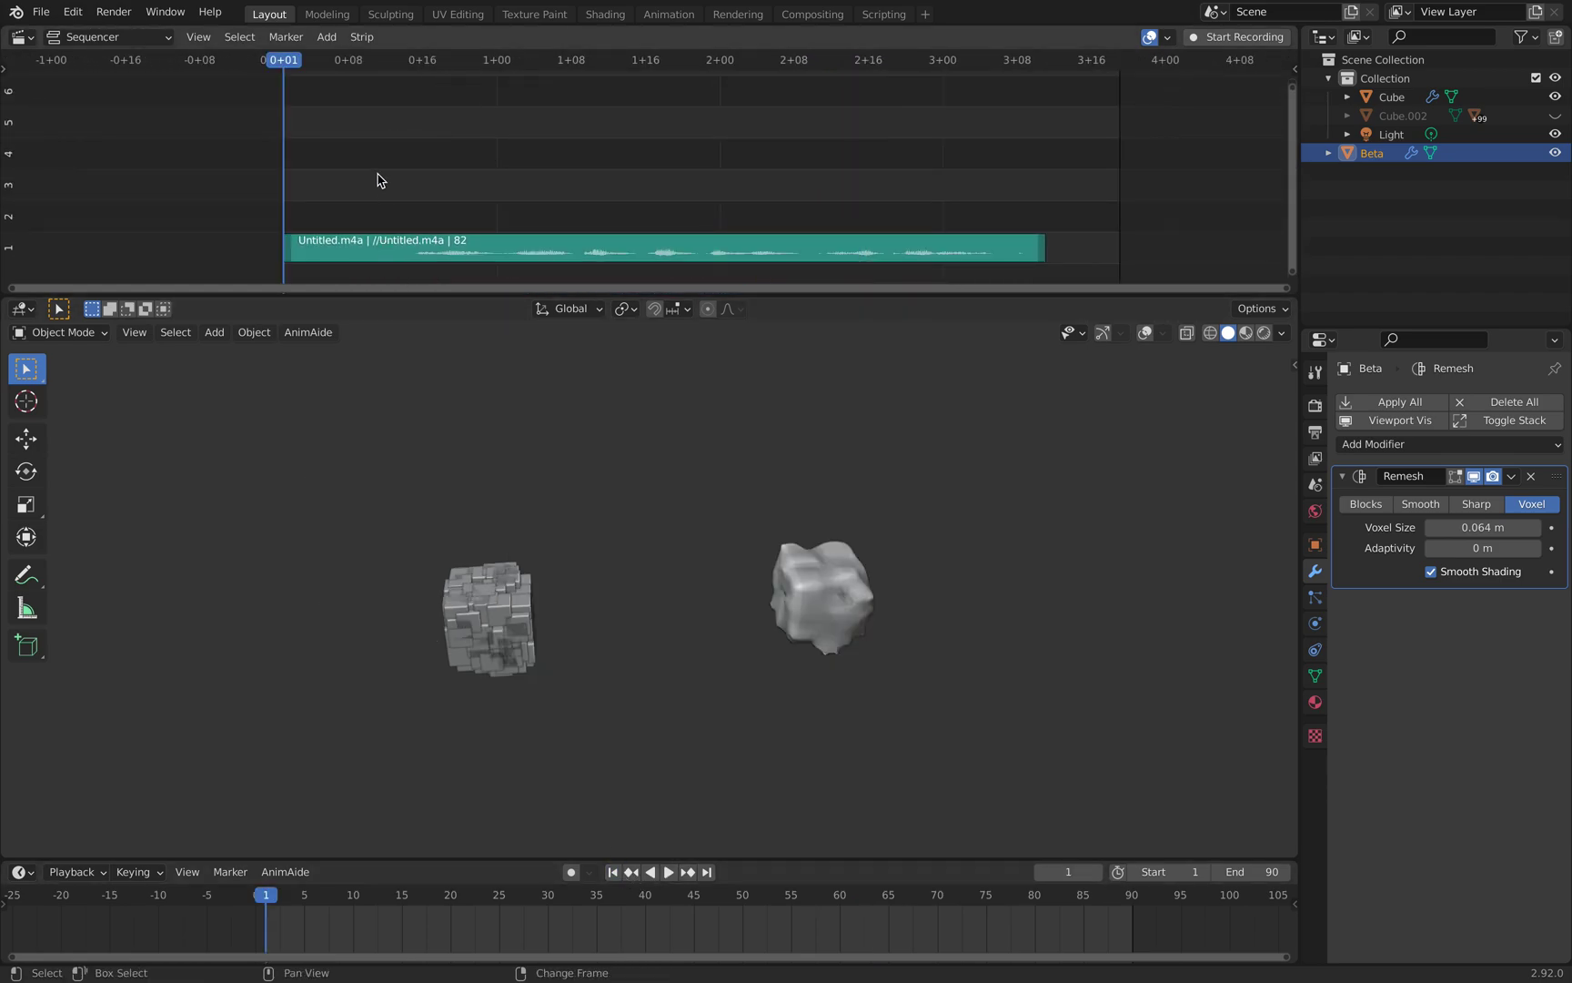
pyautogui.hotkey('shift', 'a')
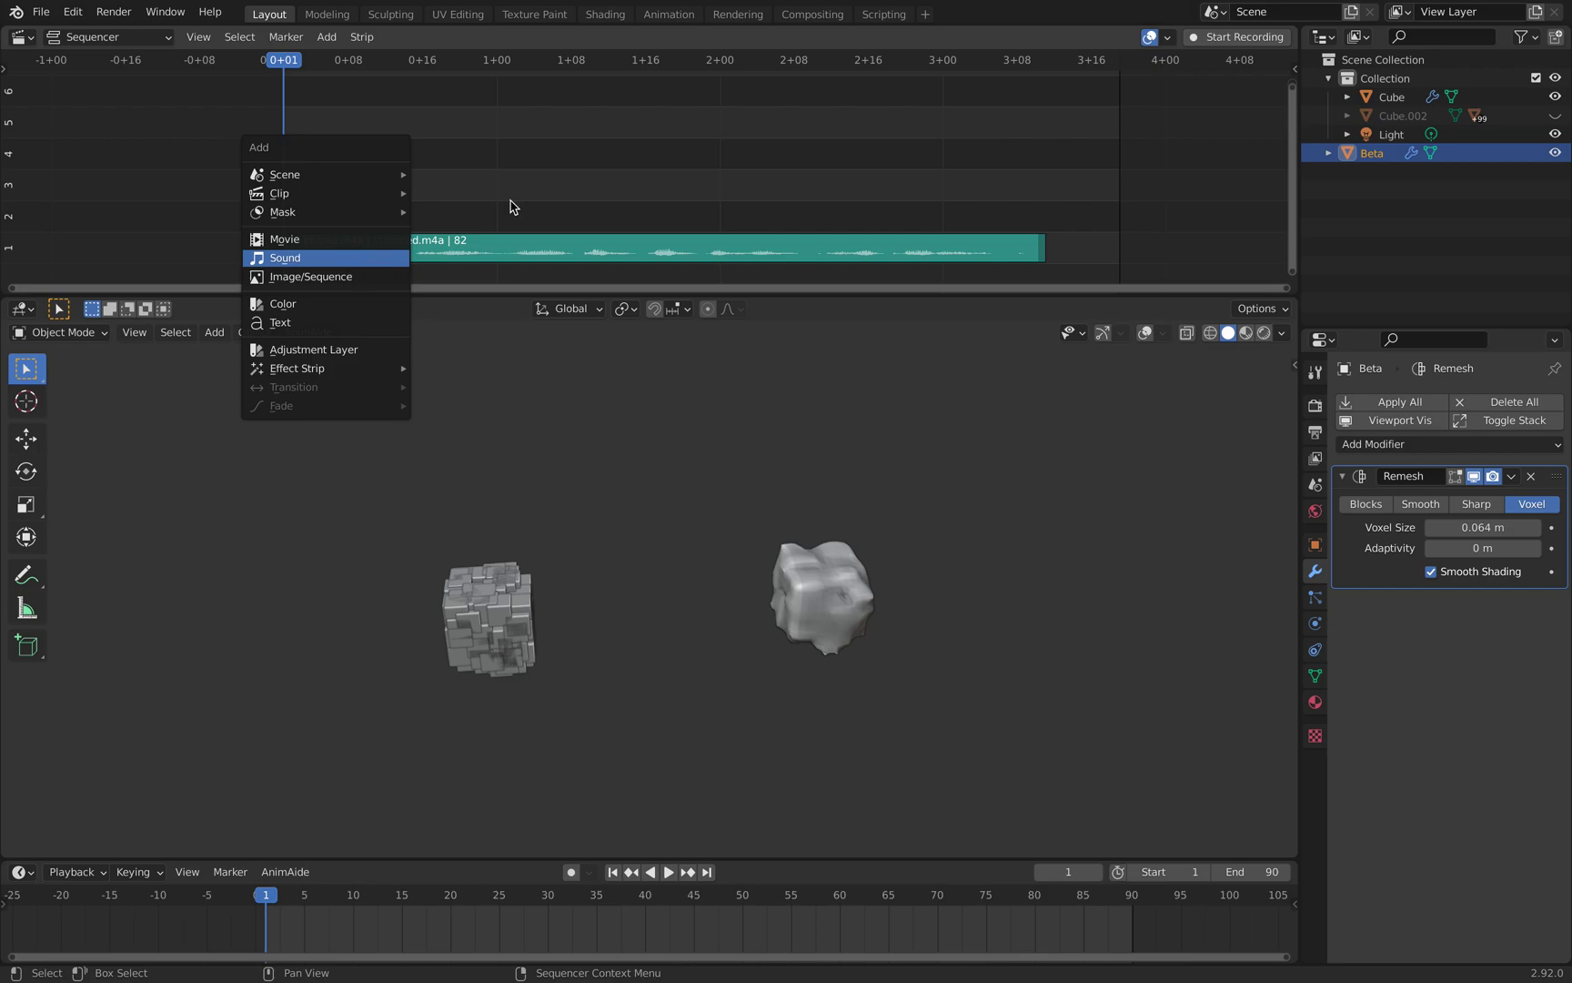
pyautogui.moveTo(669, 140); pyautogui.dragTo(674, 140, button='middle')
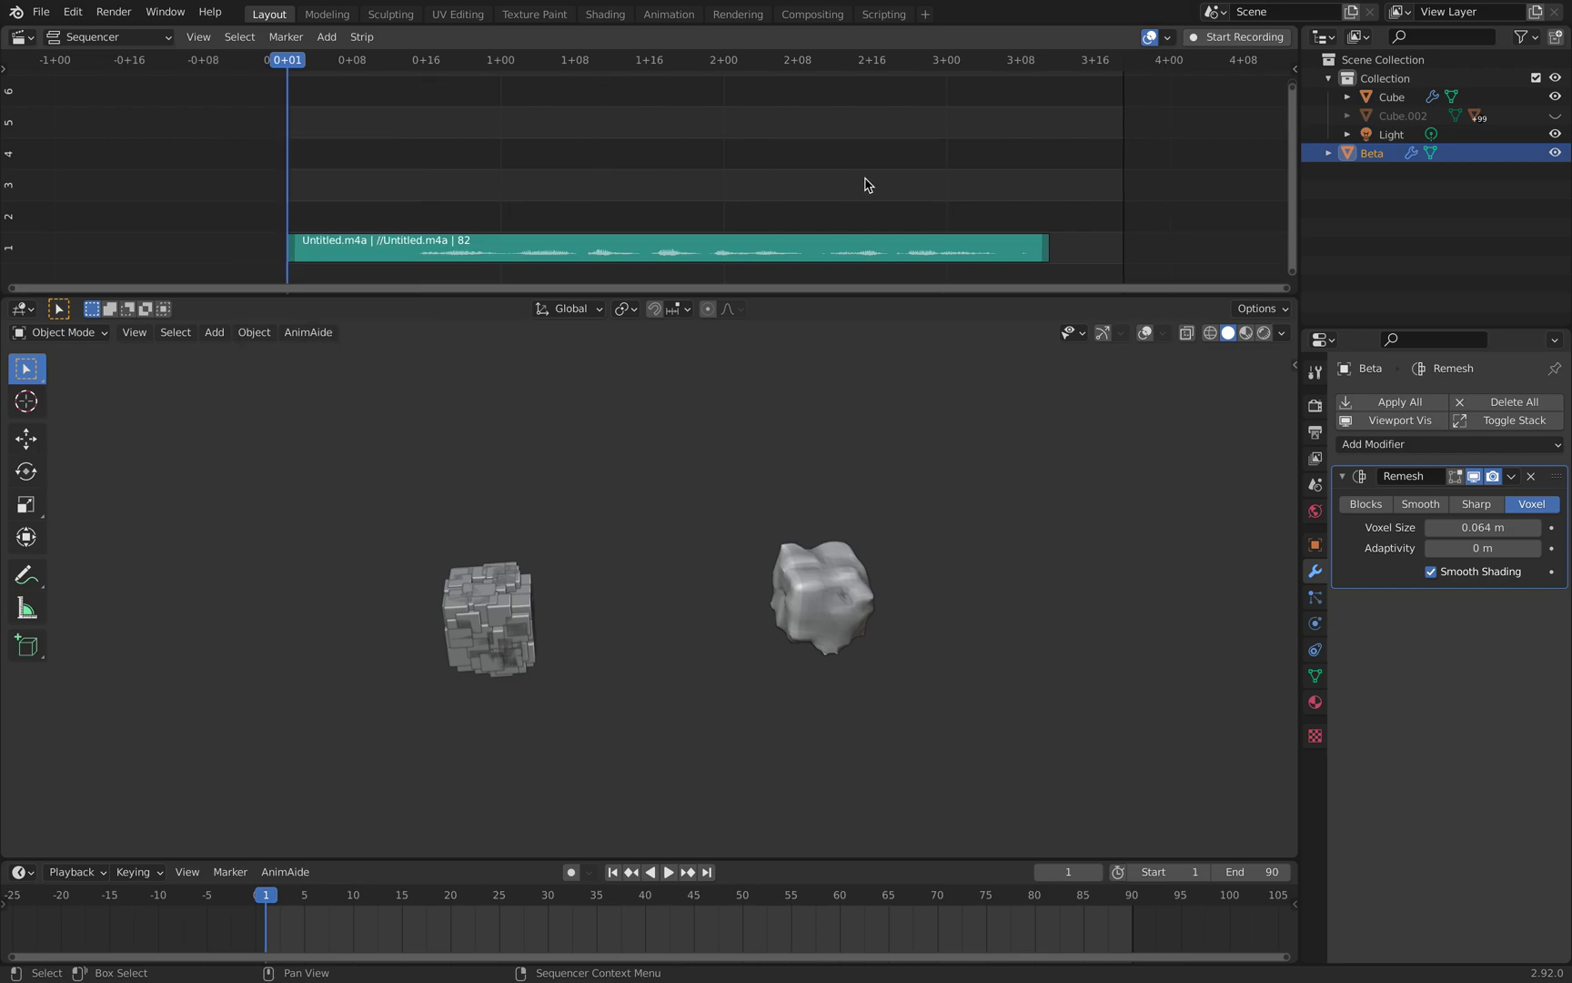
pyautogui.click(1010, 238)
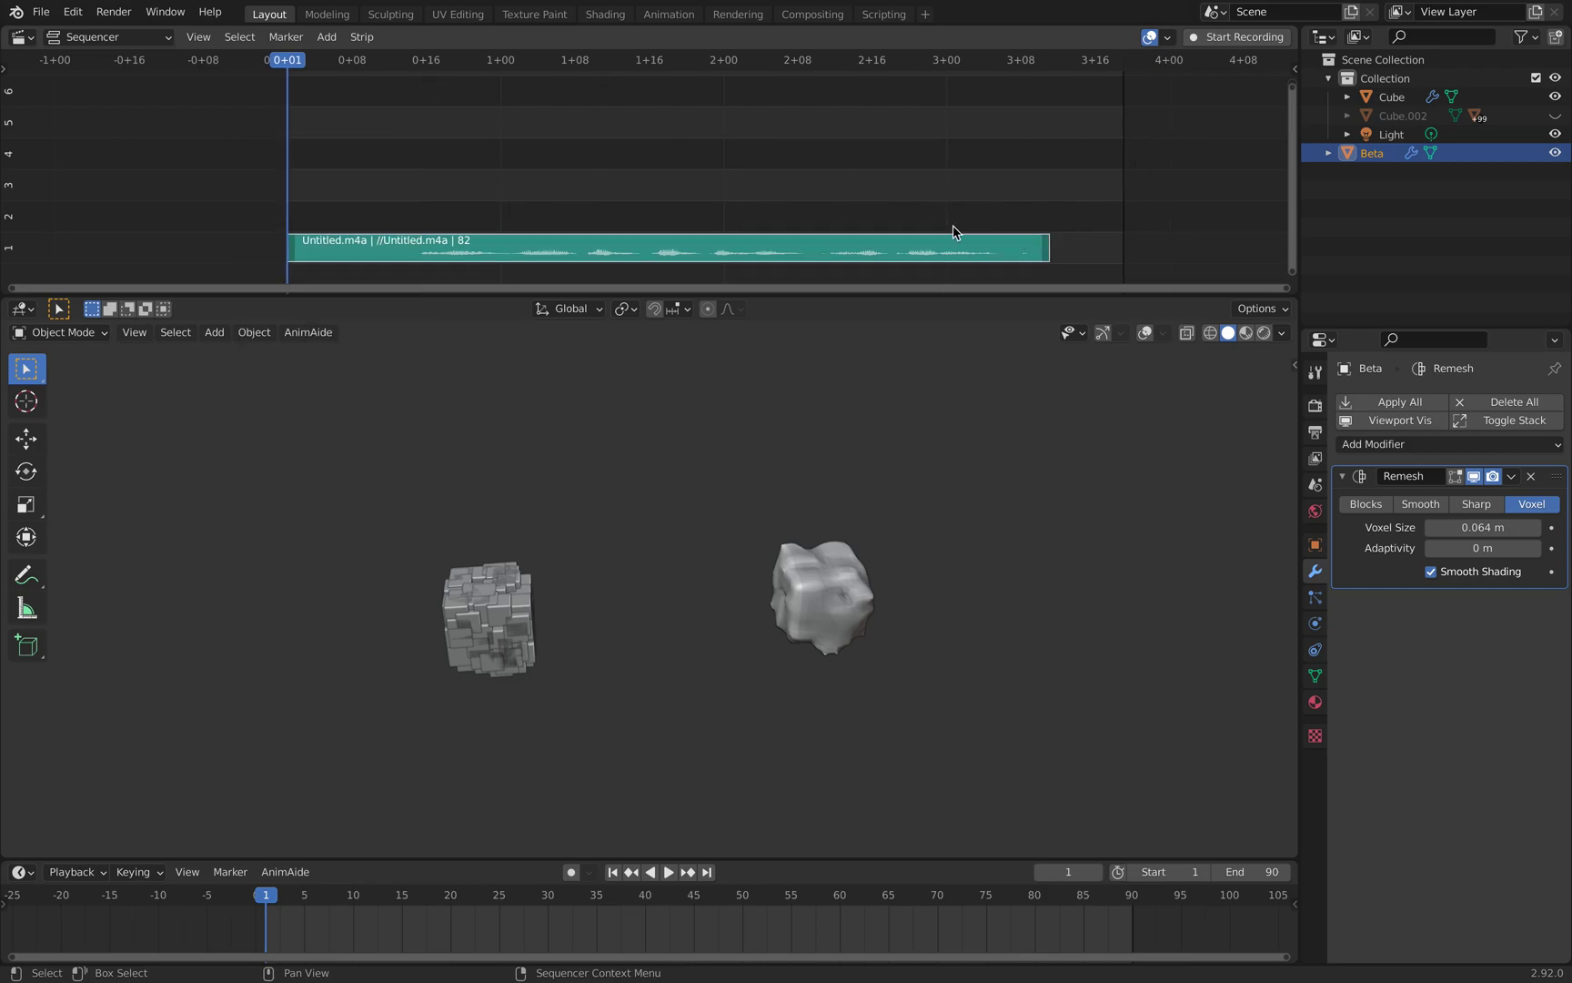
# - Switch the sequencer area to the Animation Nodes editor and make it taller
pyautogui.click(23, 37)
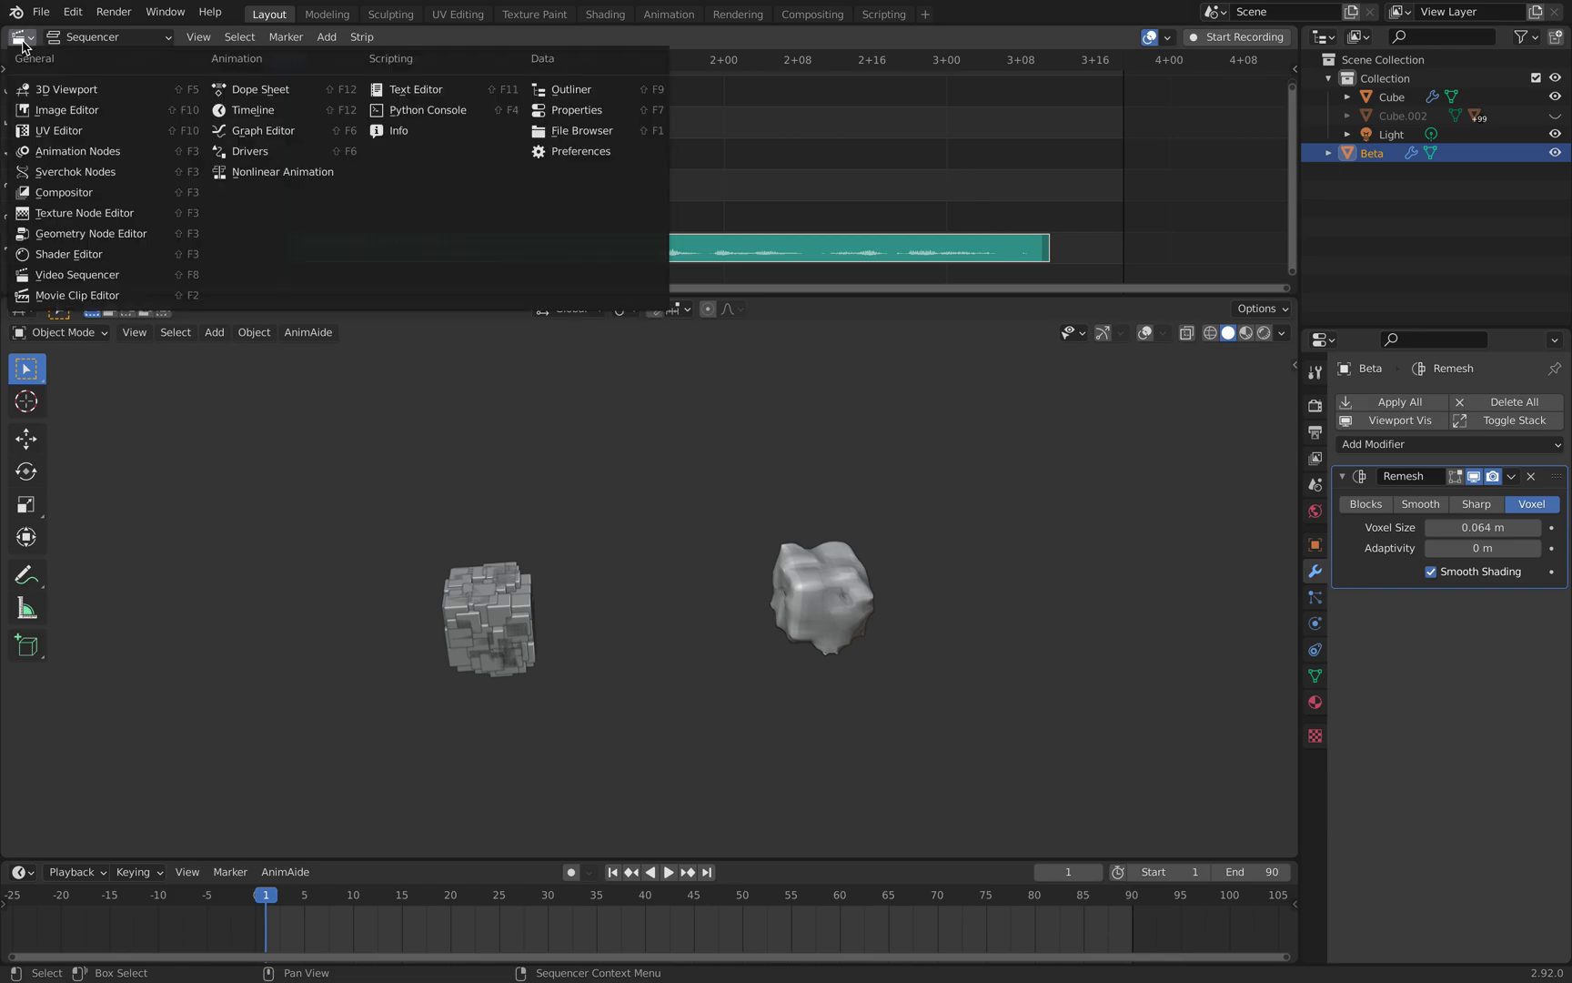
pyautogui.click(78, 151)
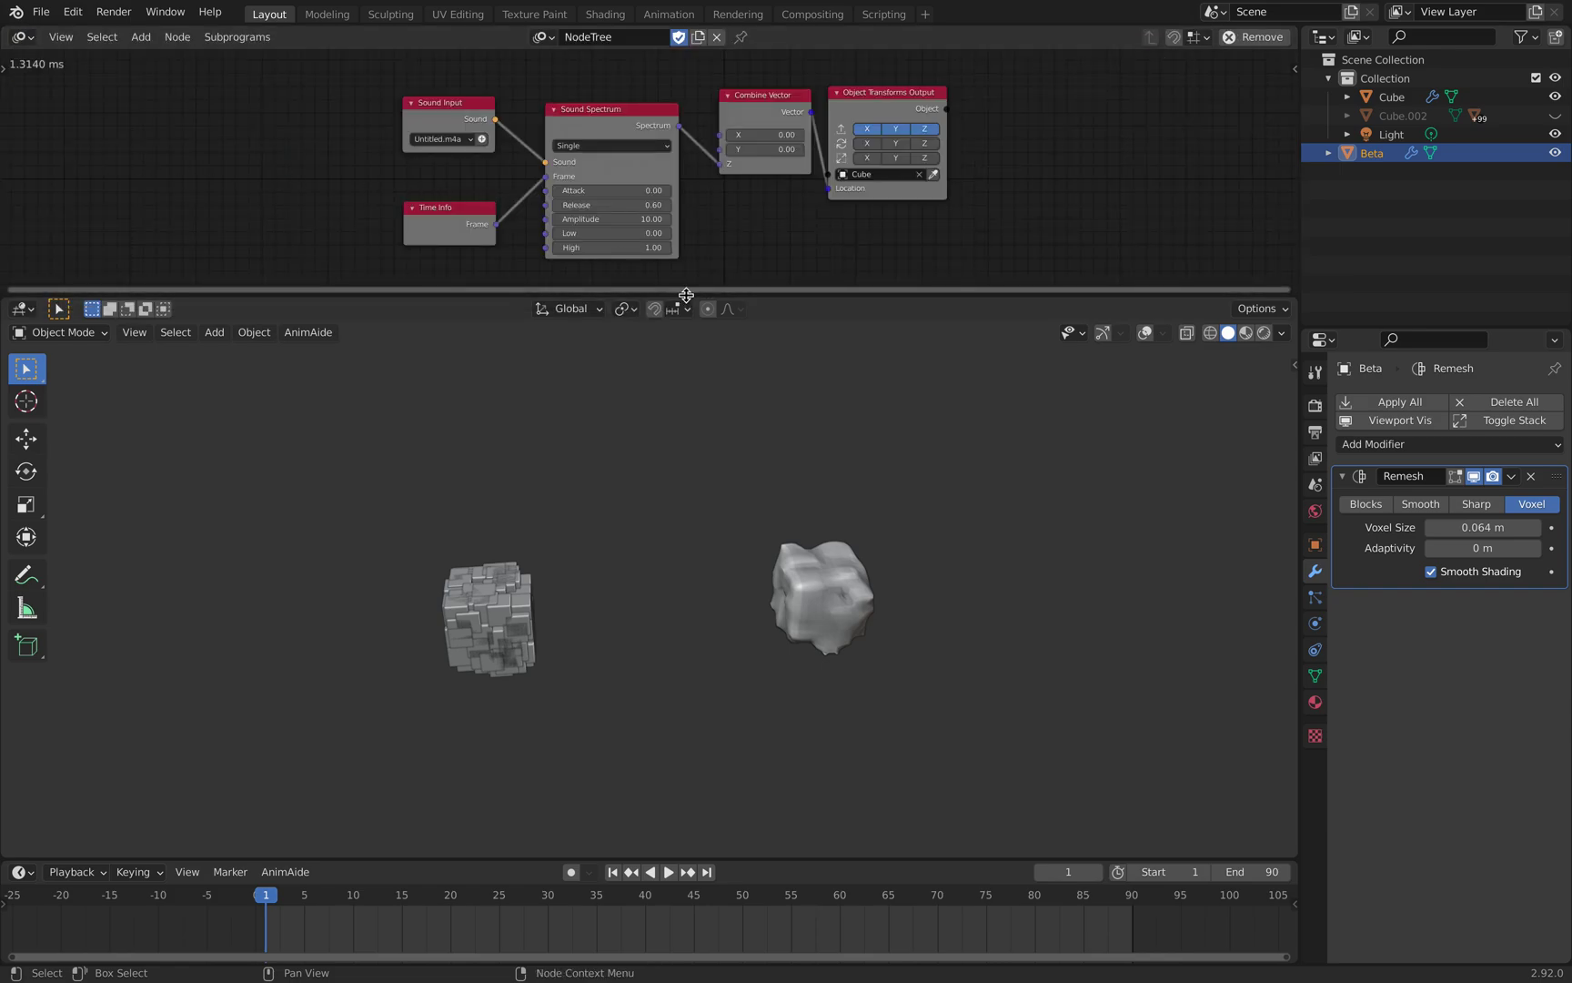
pyautogui.moveTo(686, 293); pyautogui.dragTo(686, 428)
pyautogui.scroll(3, 383, 303)
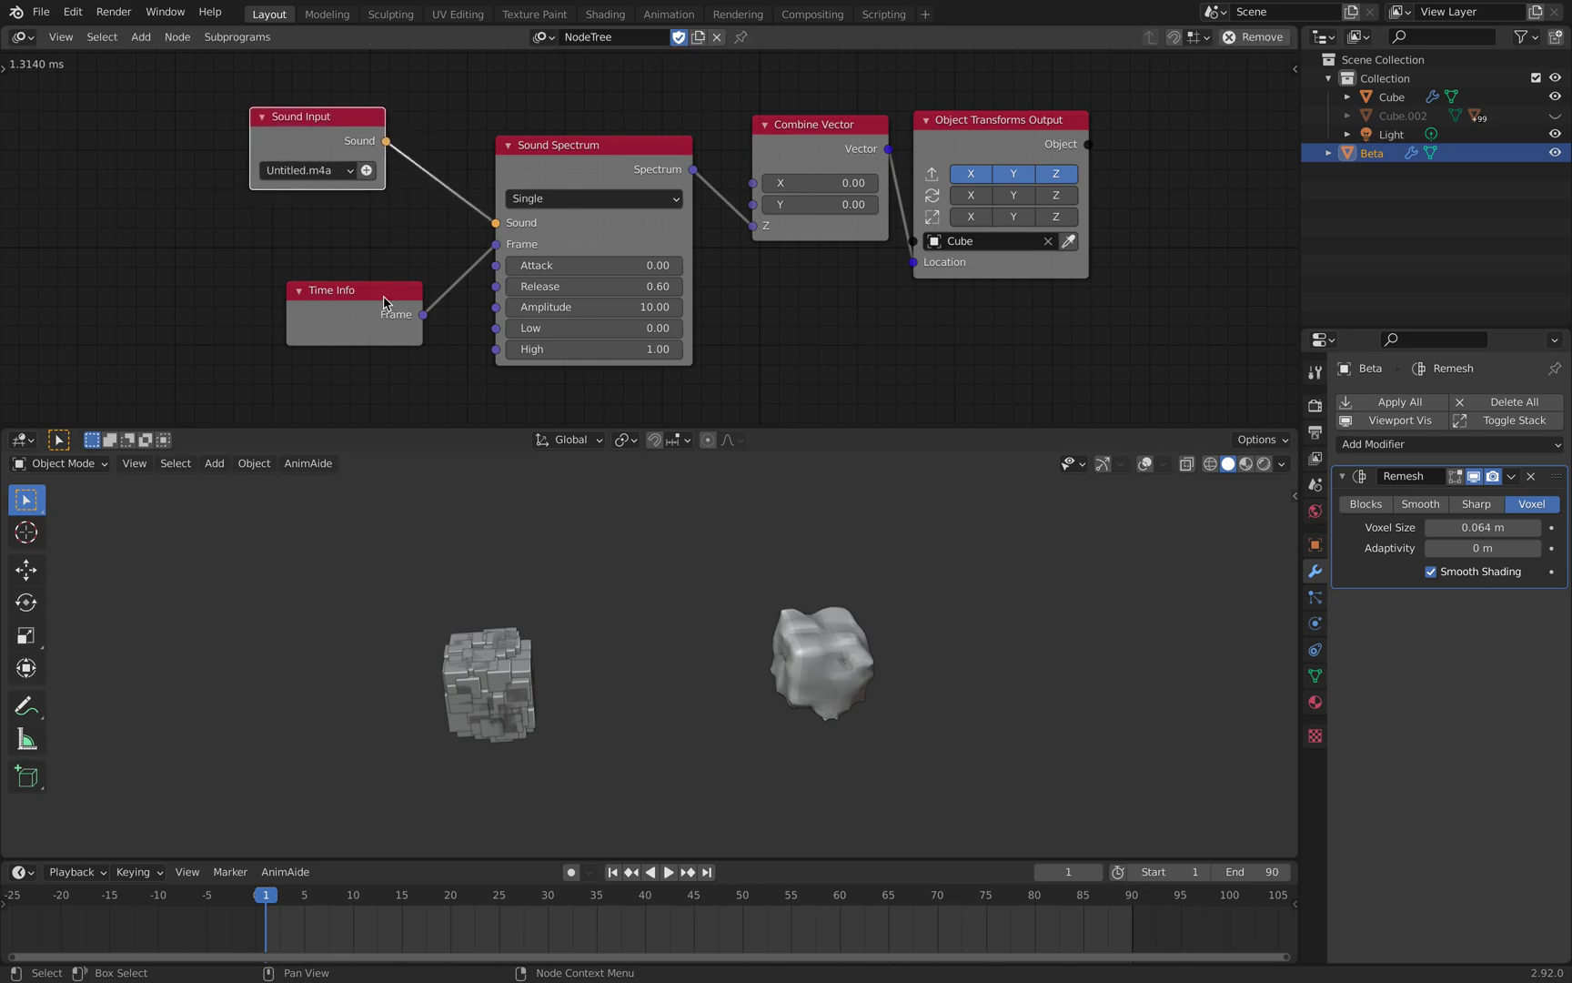
# - Reposition the Sound Input, Time Info, Sound Spectrum, Combine Vector and Object Transforms Output nodes to tidy the node tree
pyautogui.moveTo(383, 303); pyautogui.dragTo(347, 245)
pyautogui.moveTo(349, 128); pyautogui.dragTo(403, 148)
pyautogui.moveTo(315, 236); pyautogui.dragTo(347, 254)
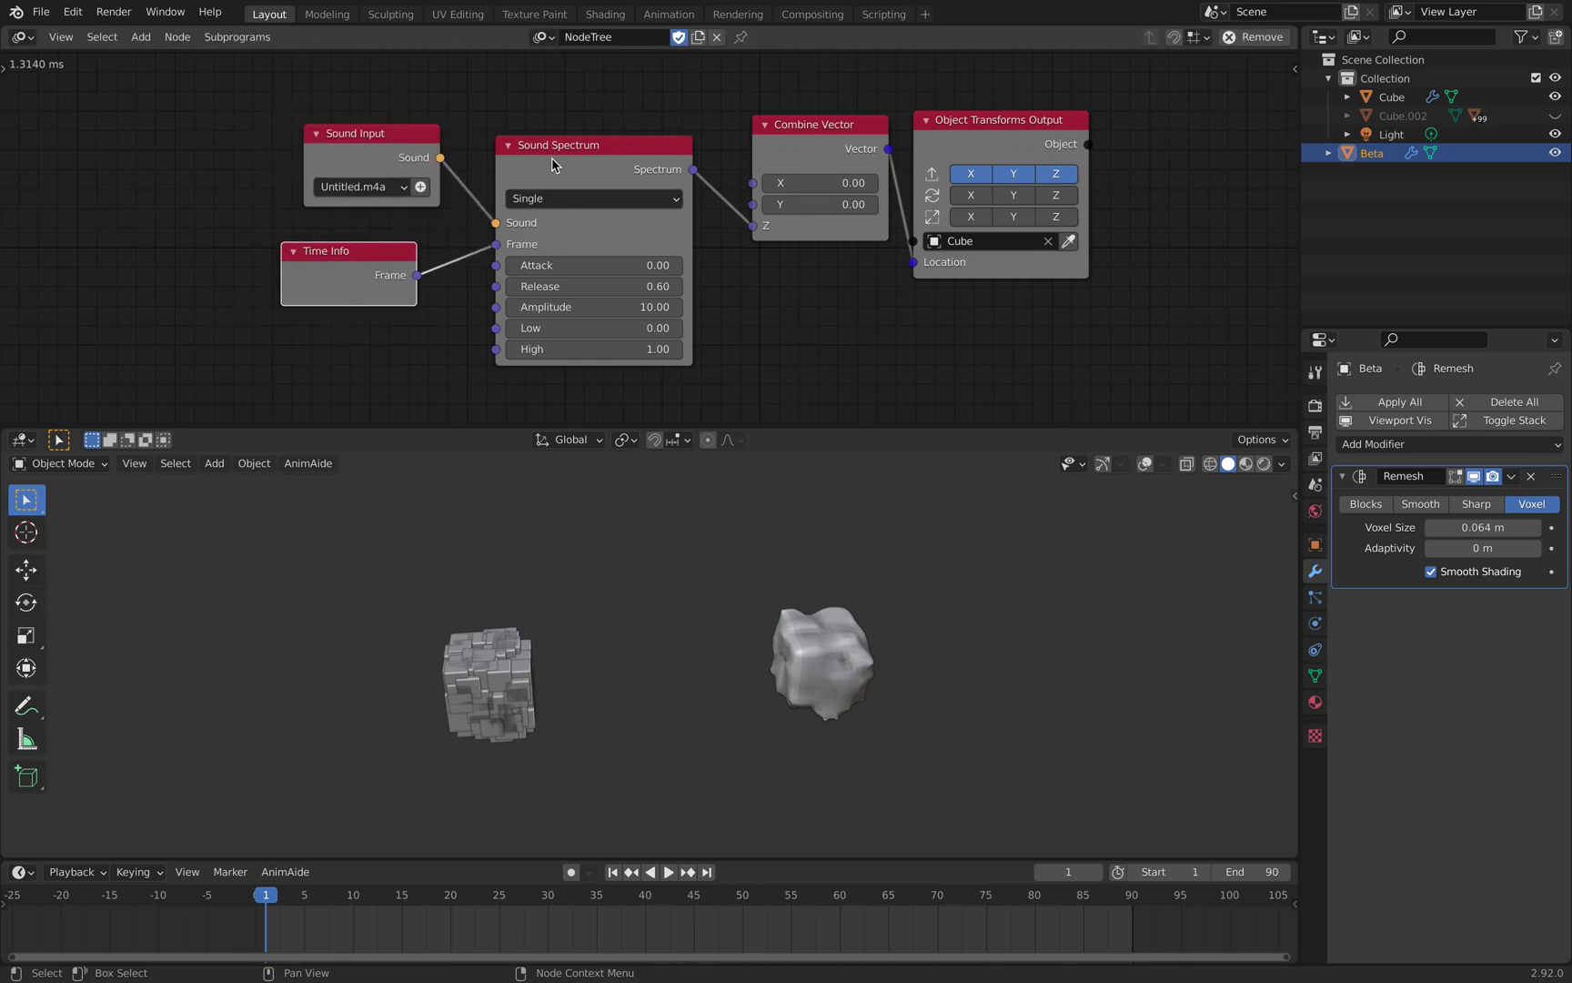
pyautogui.moveTo(549, 166); pyautogui.dragTo(536, 165)
pyautogui.moveTo(598, 181); pyautogui.dragTo(577, 176, button='middle')
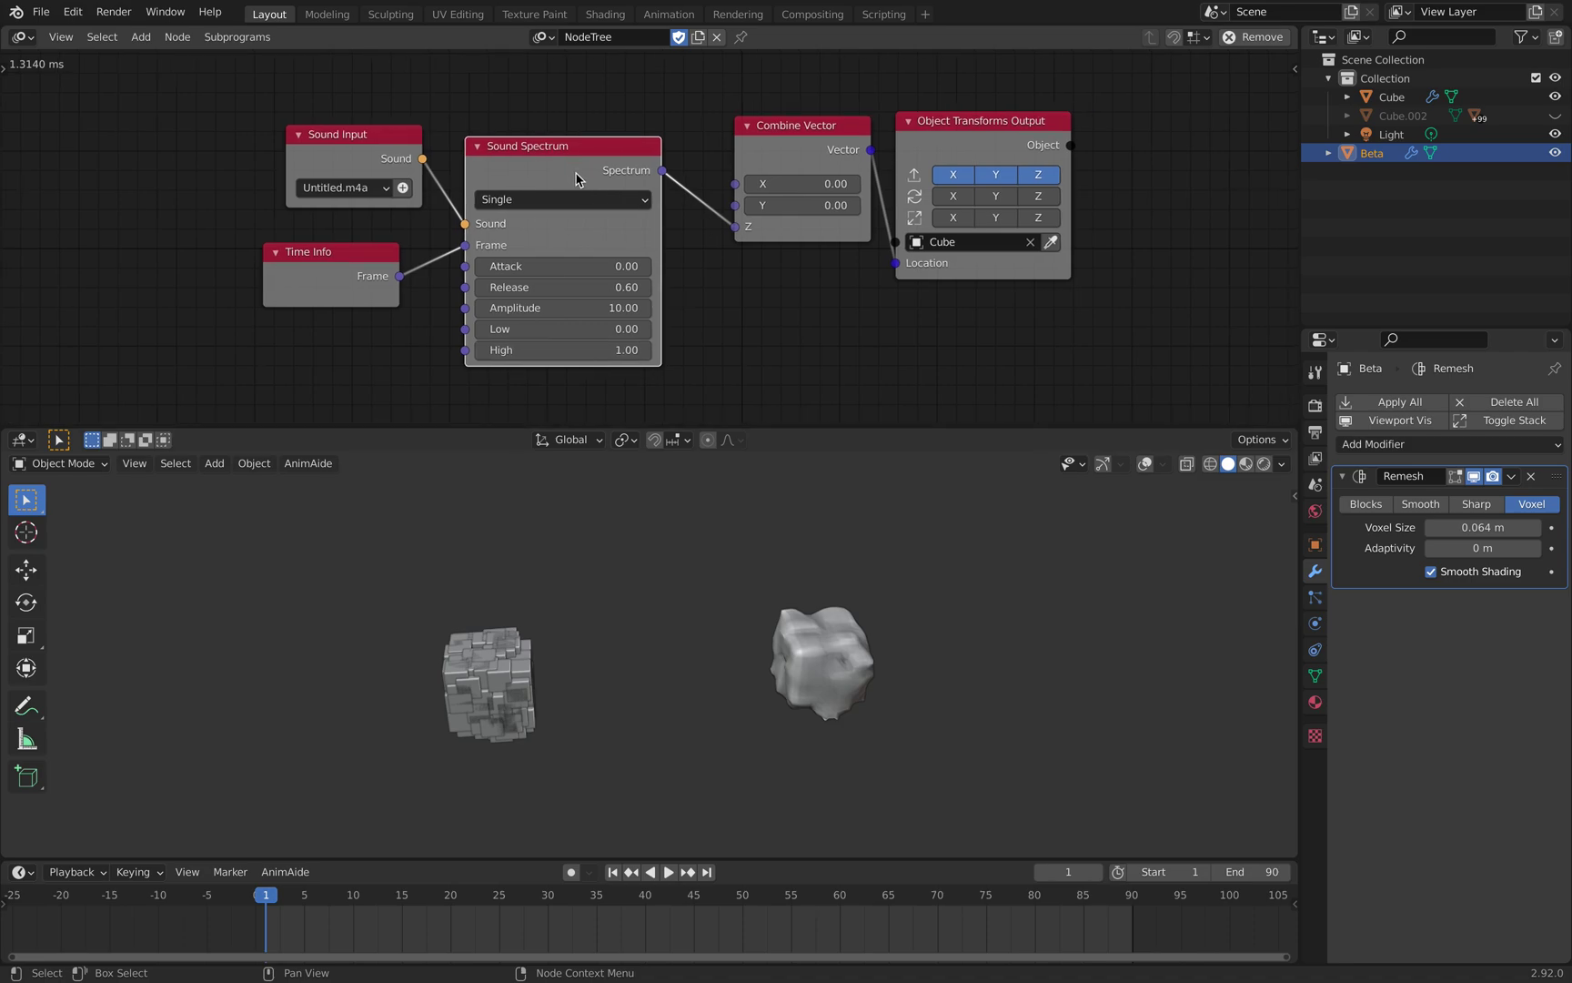
pyautogui.moveTo(567, 162); pyautogui.dragTo(580, 158)
pyautogui.moveTo(760, 147); pyautogui.dragTo(752, 154)
pyautogui.moveTo(930, 144); pyautogui.dragTo(953, 135)
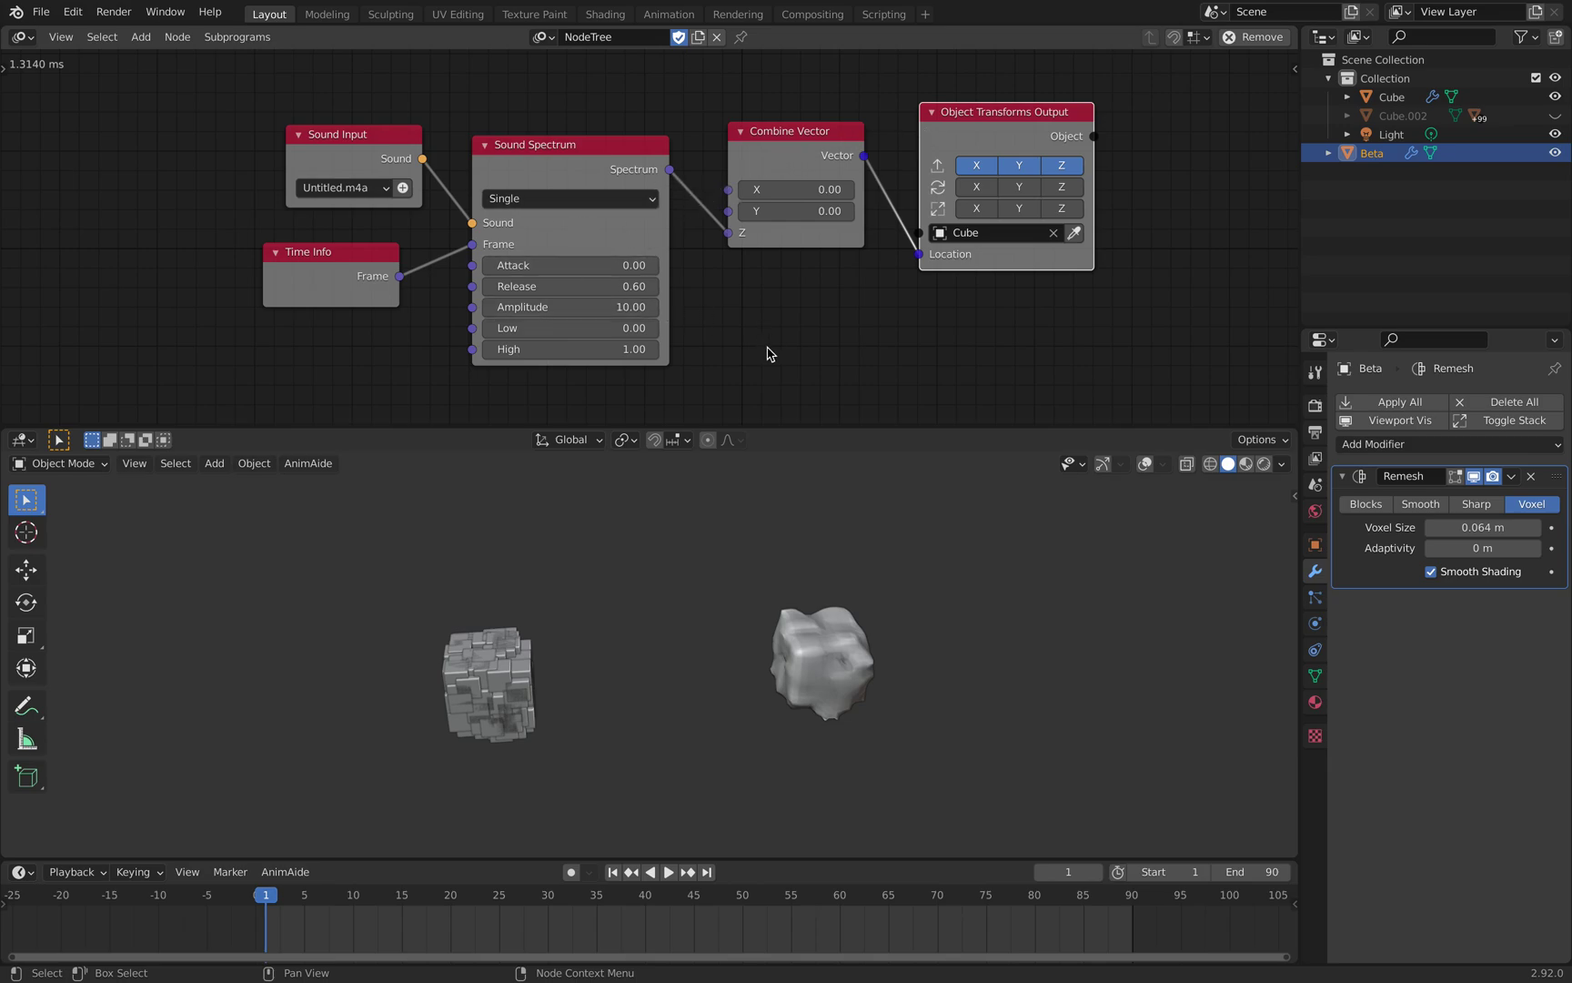
# - Switch the node area to the Geometry Node Editor and select the Cube object to show its Geometry Nodes tree
pyautogui.scroll(3, 653, 607)
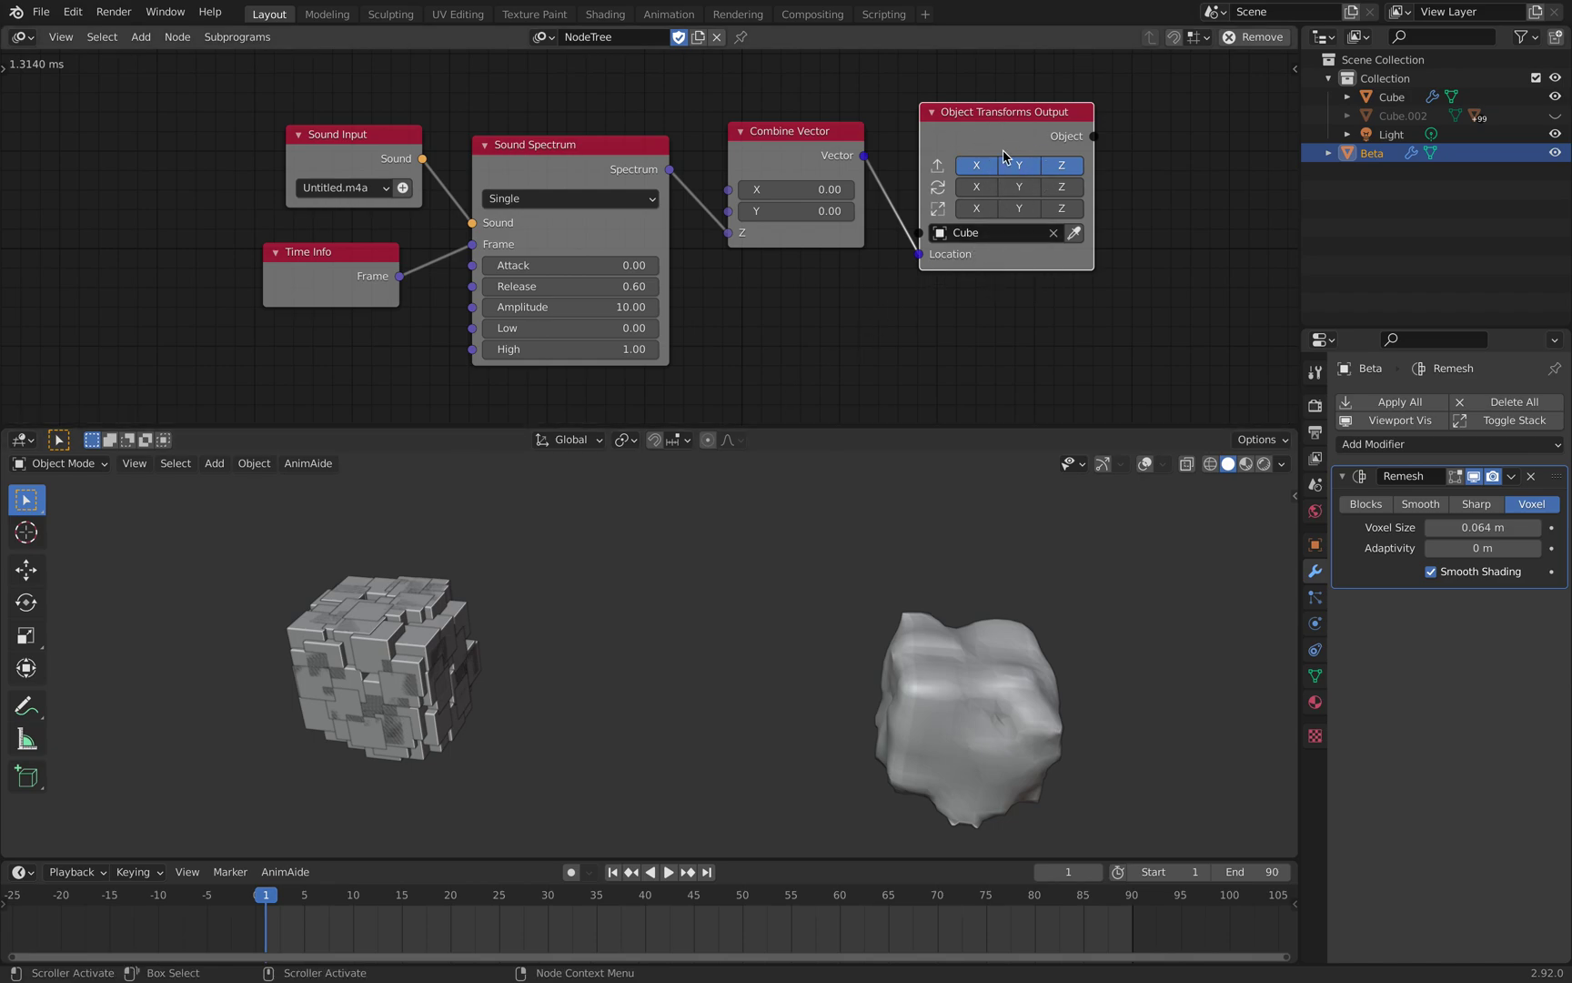
pyautogui.scroll(-1, 896, 362)
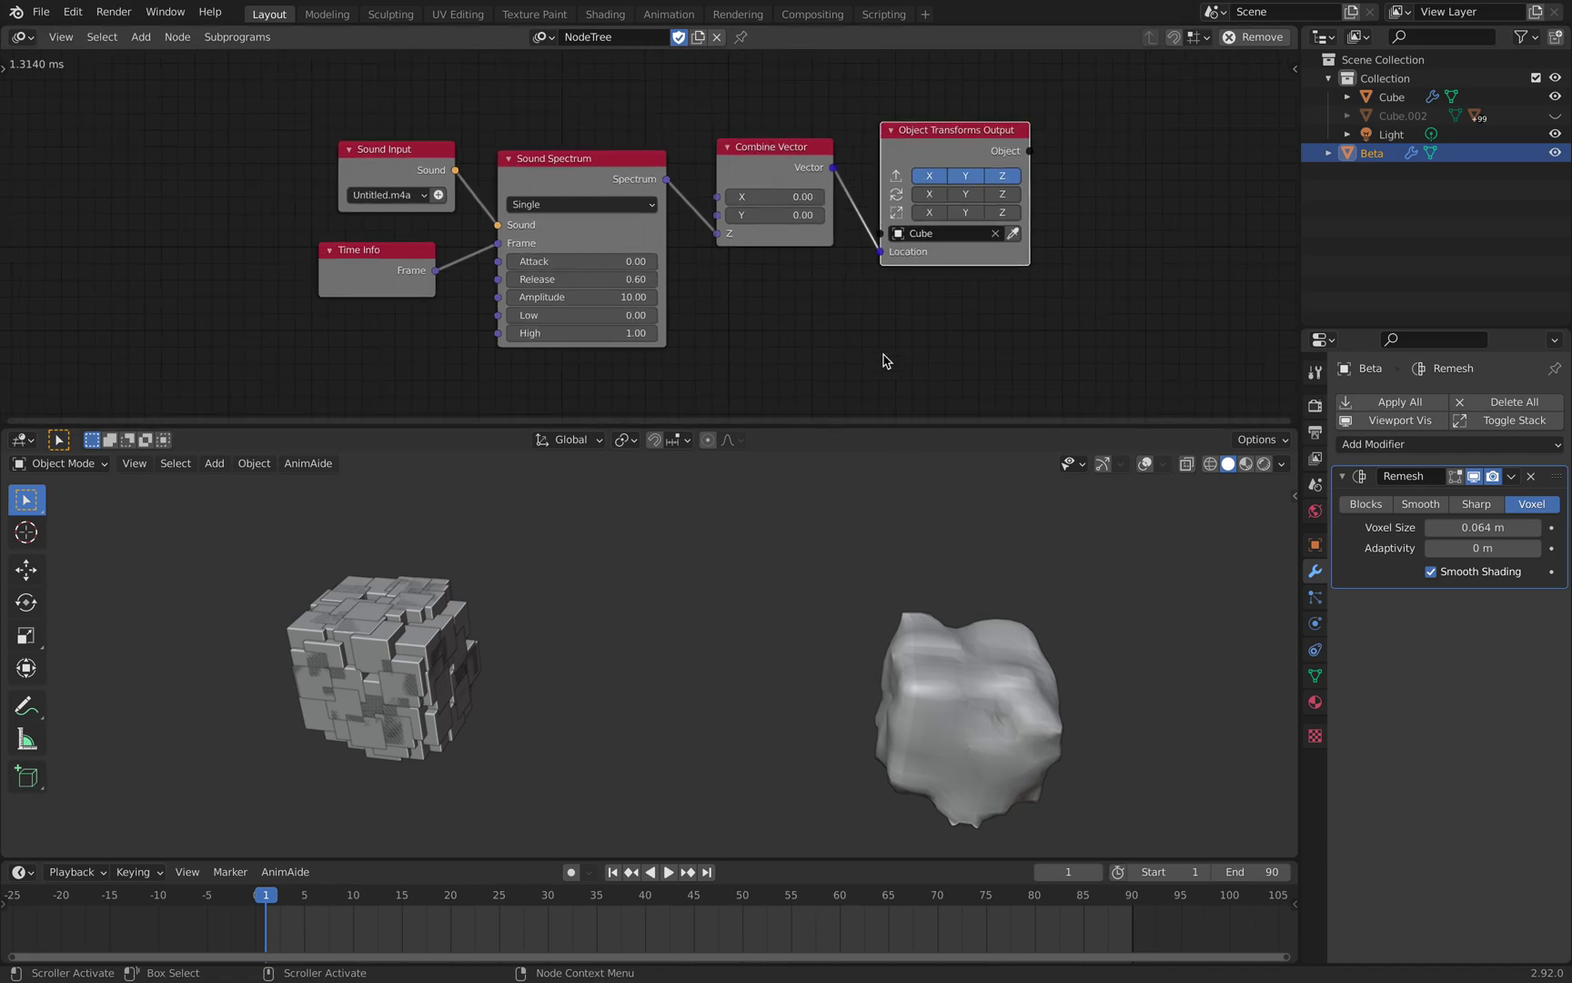
pyautogui.click(22, 37)
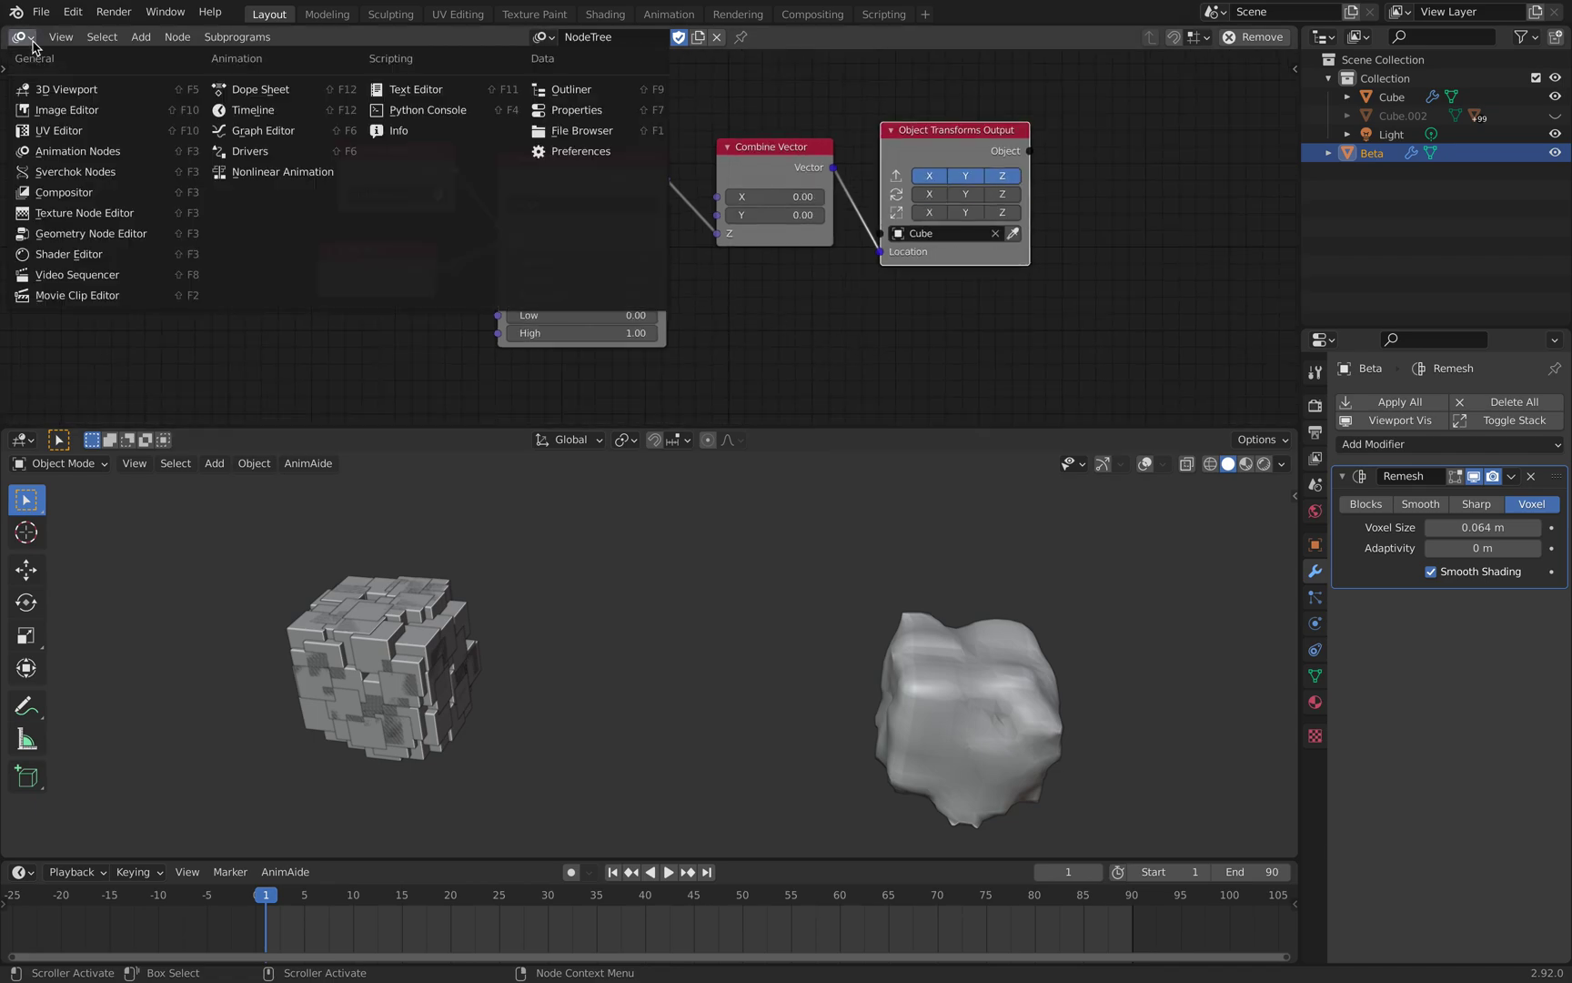
pyautogui.click(111, 234)
pyautogui.click(571, 36)
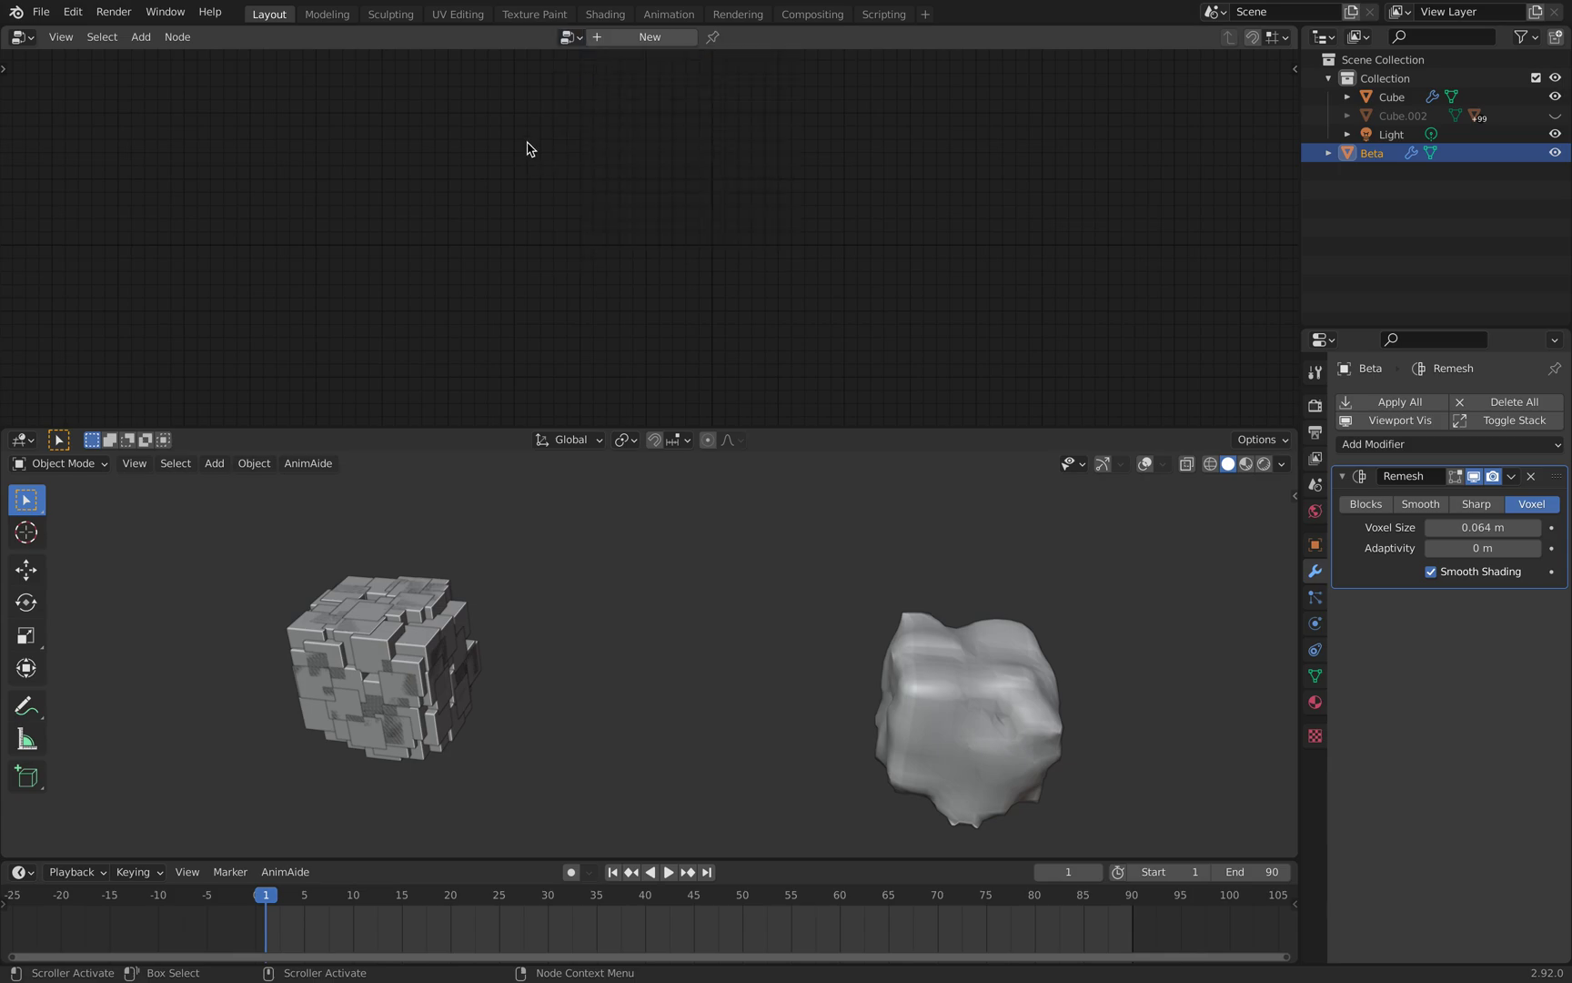
pyautogui.rightClick(1060, 217)
pyautogui.click(1392, 97)
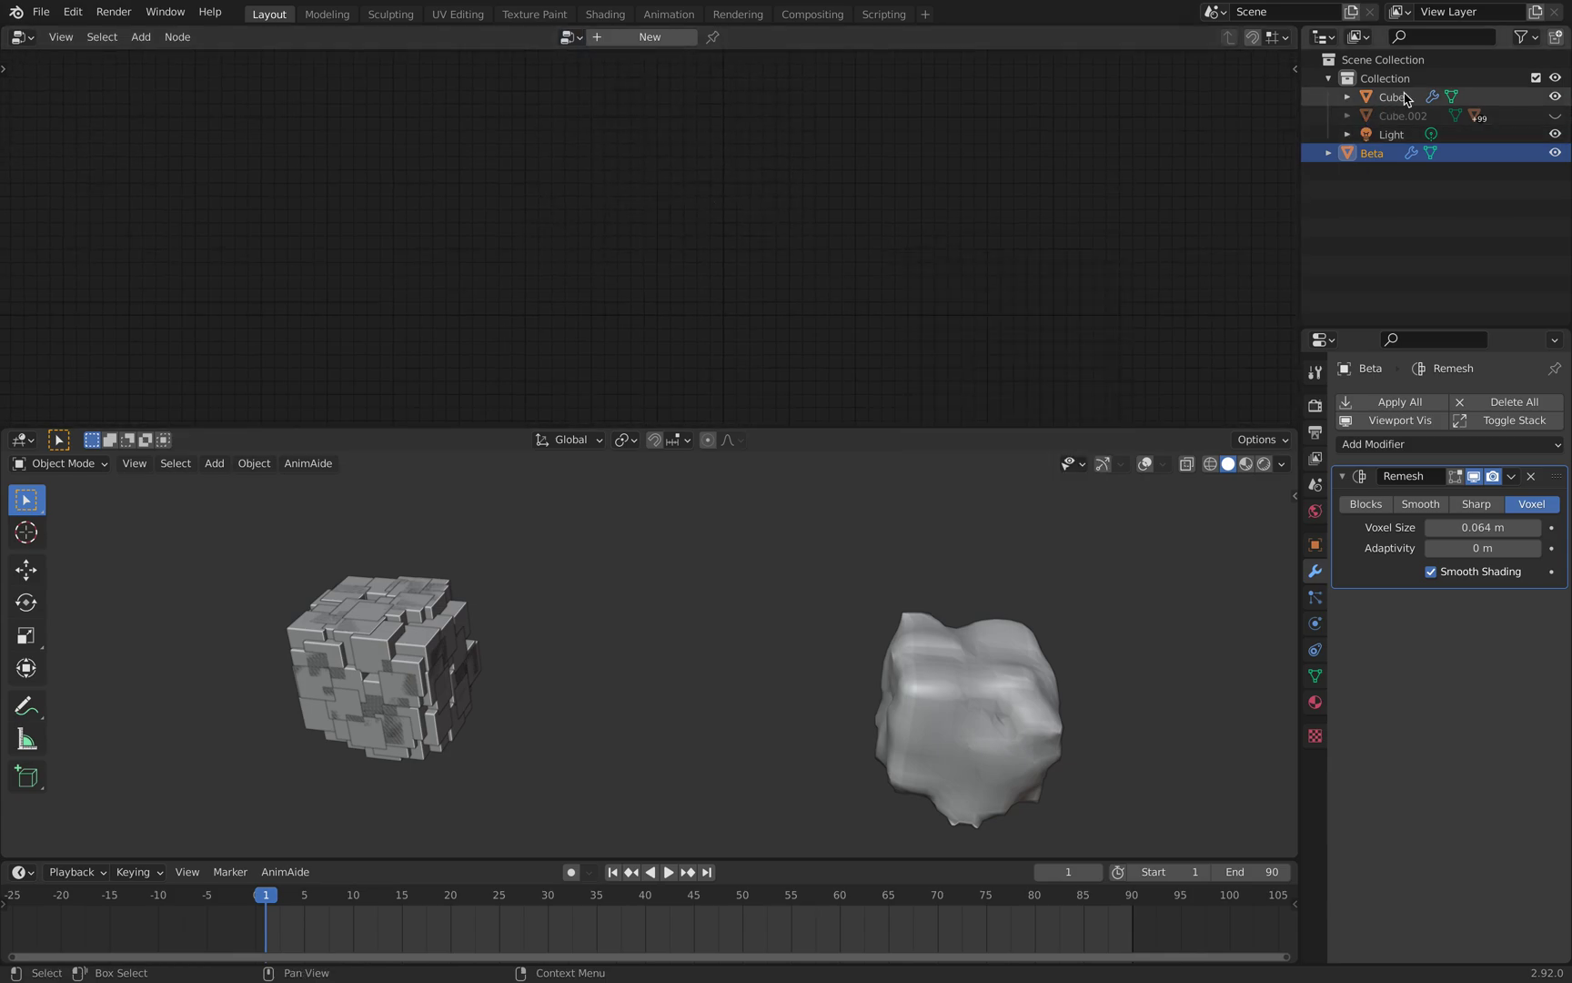
pyautogui.moveTo(707, 275); pyautogui.dragTo(365, 207, button='middle')
pyautogui.moveTo(539, 209); pyautogui.dragTo(404, 216, button='middle')
pyautogui.scroll(2, 411, 214)
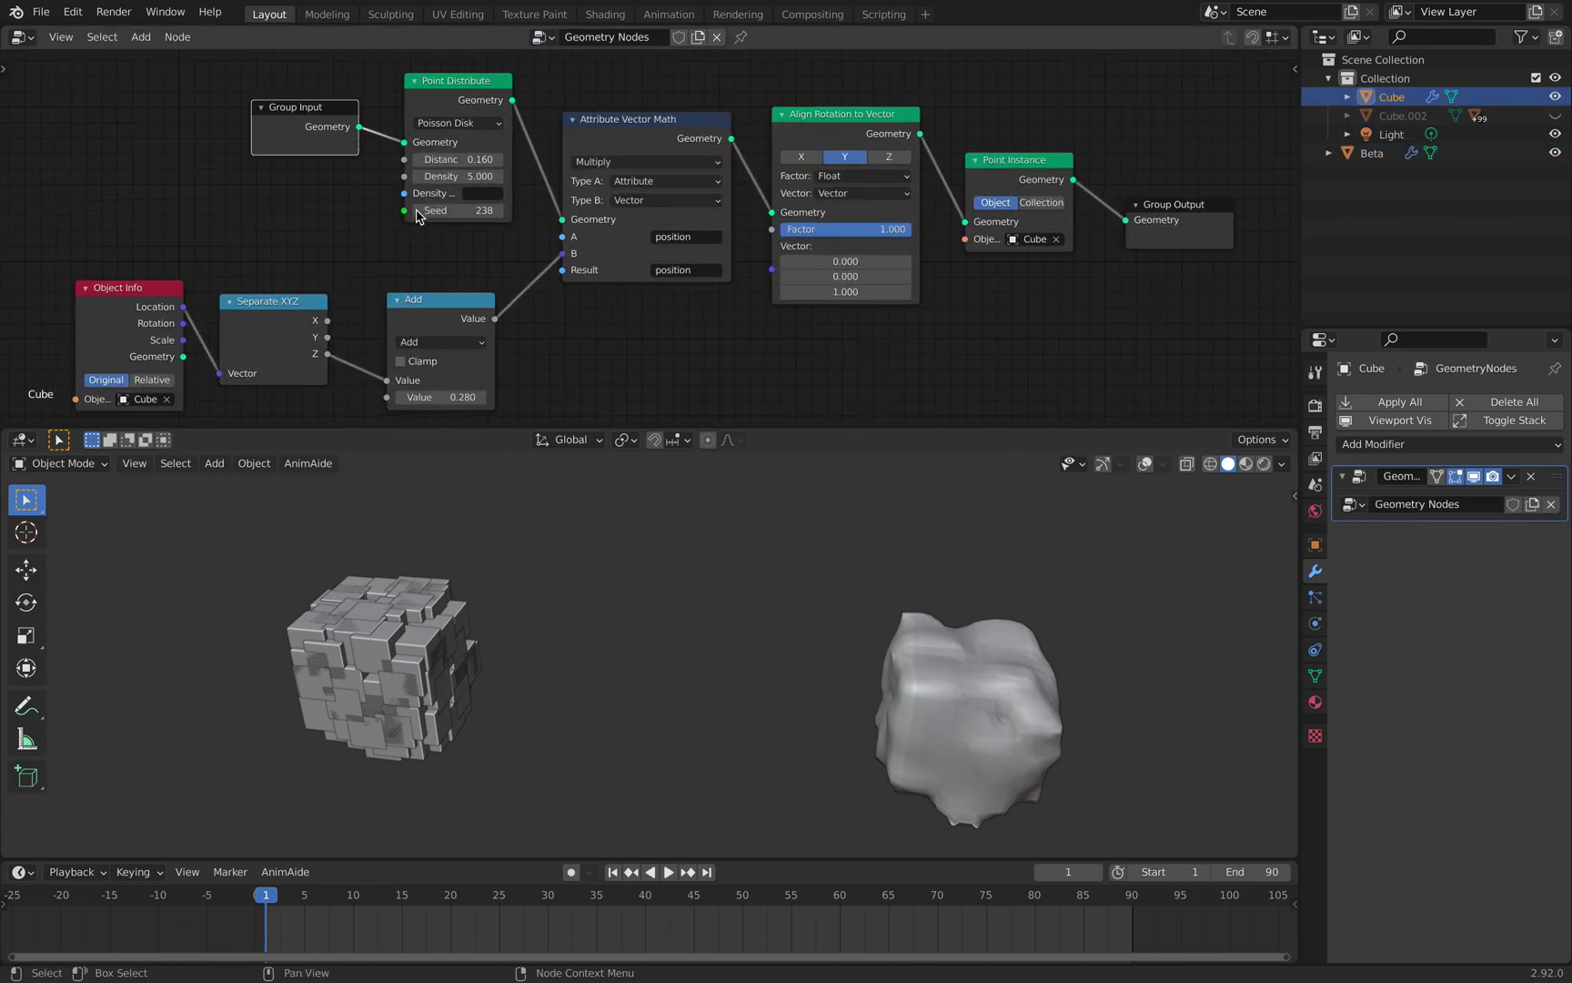
# - Play the animation from the first frame and stop it at frame 14 to check the exploding cube
pyautogui.press('space')
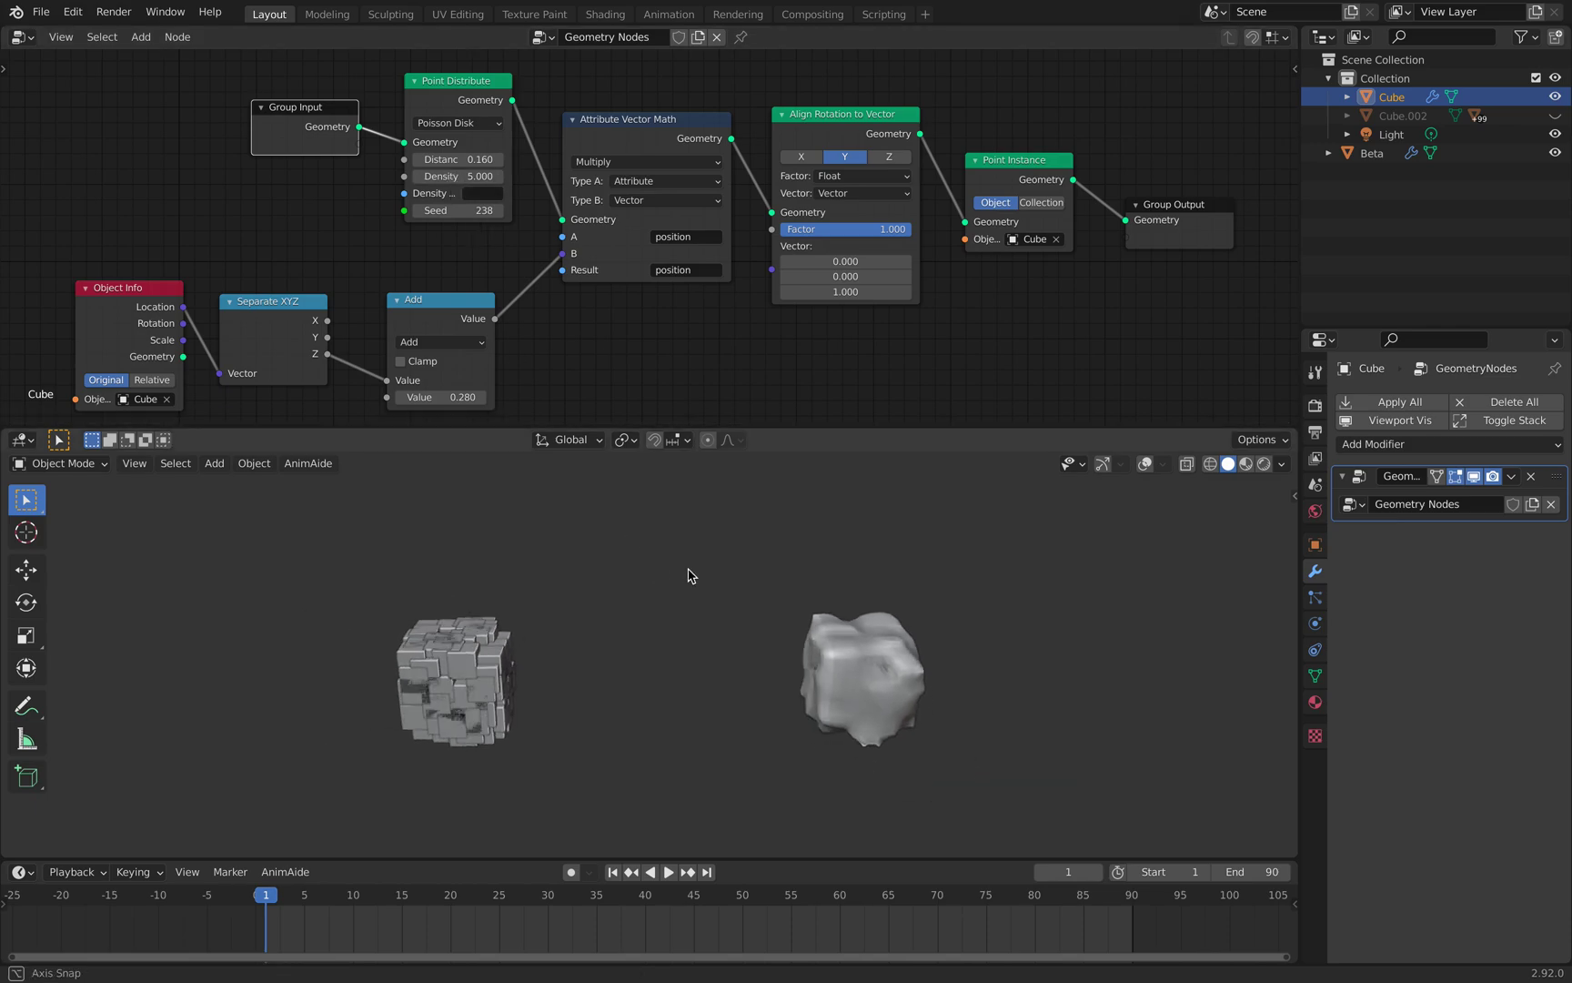
pyautogui.press('space')
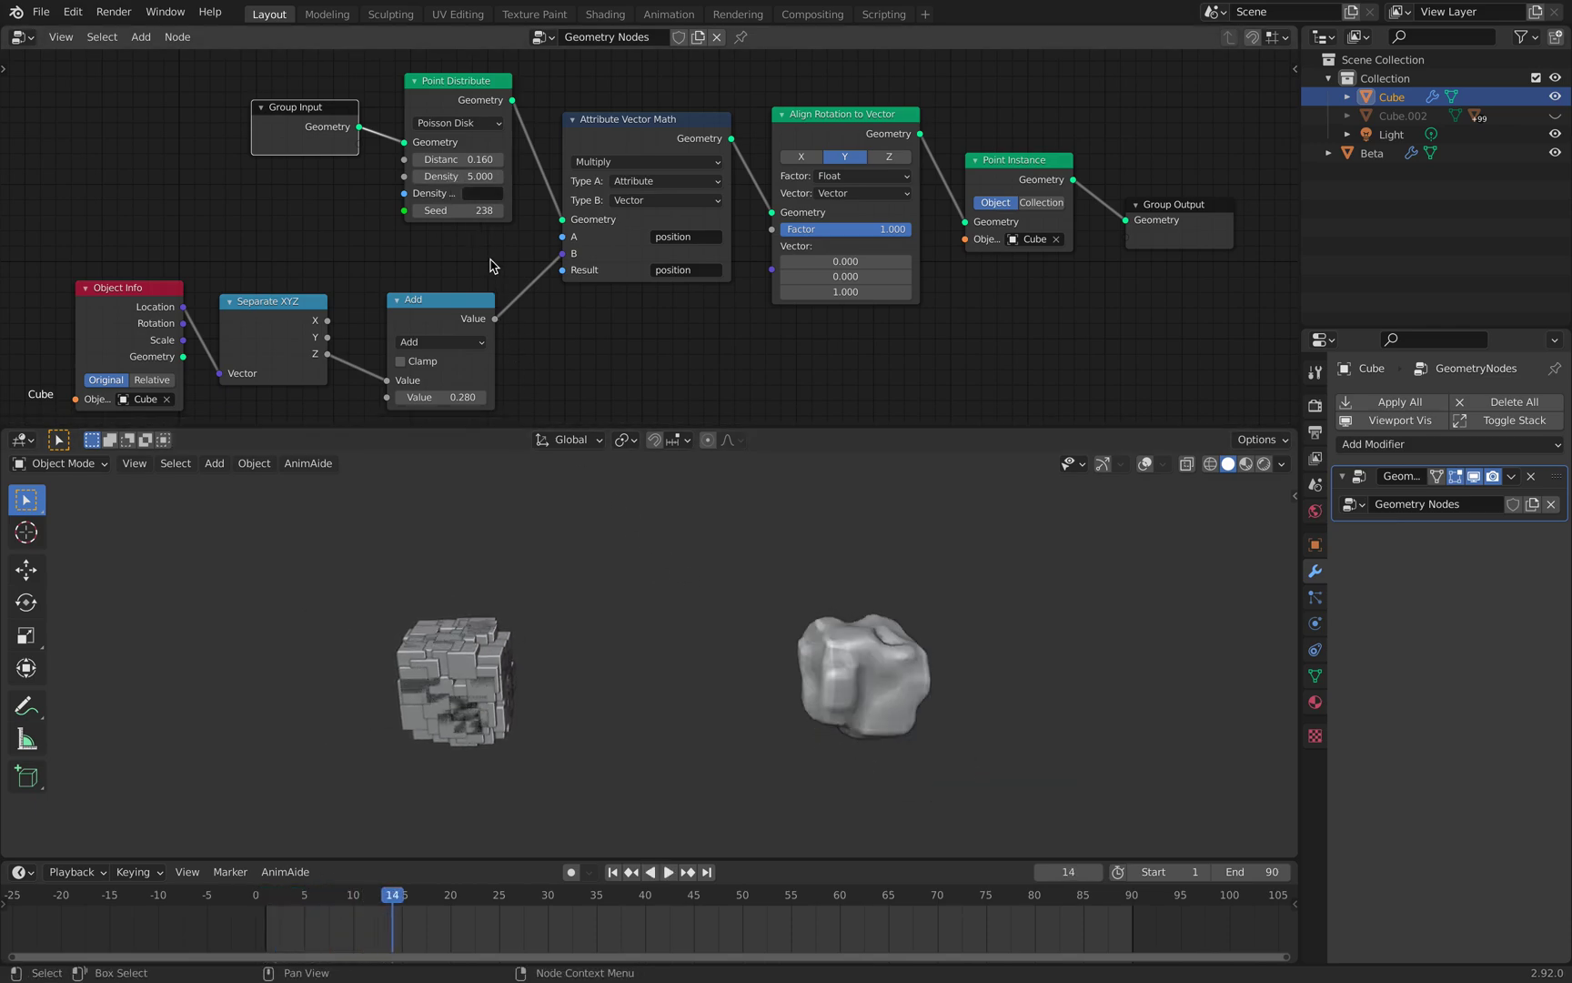
pyautogui.moveTo(511, 721); pyautogui.dragTo(500, 719, button='middle')
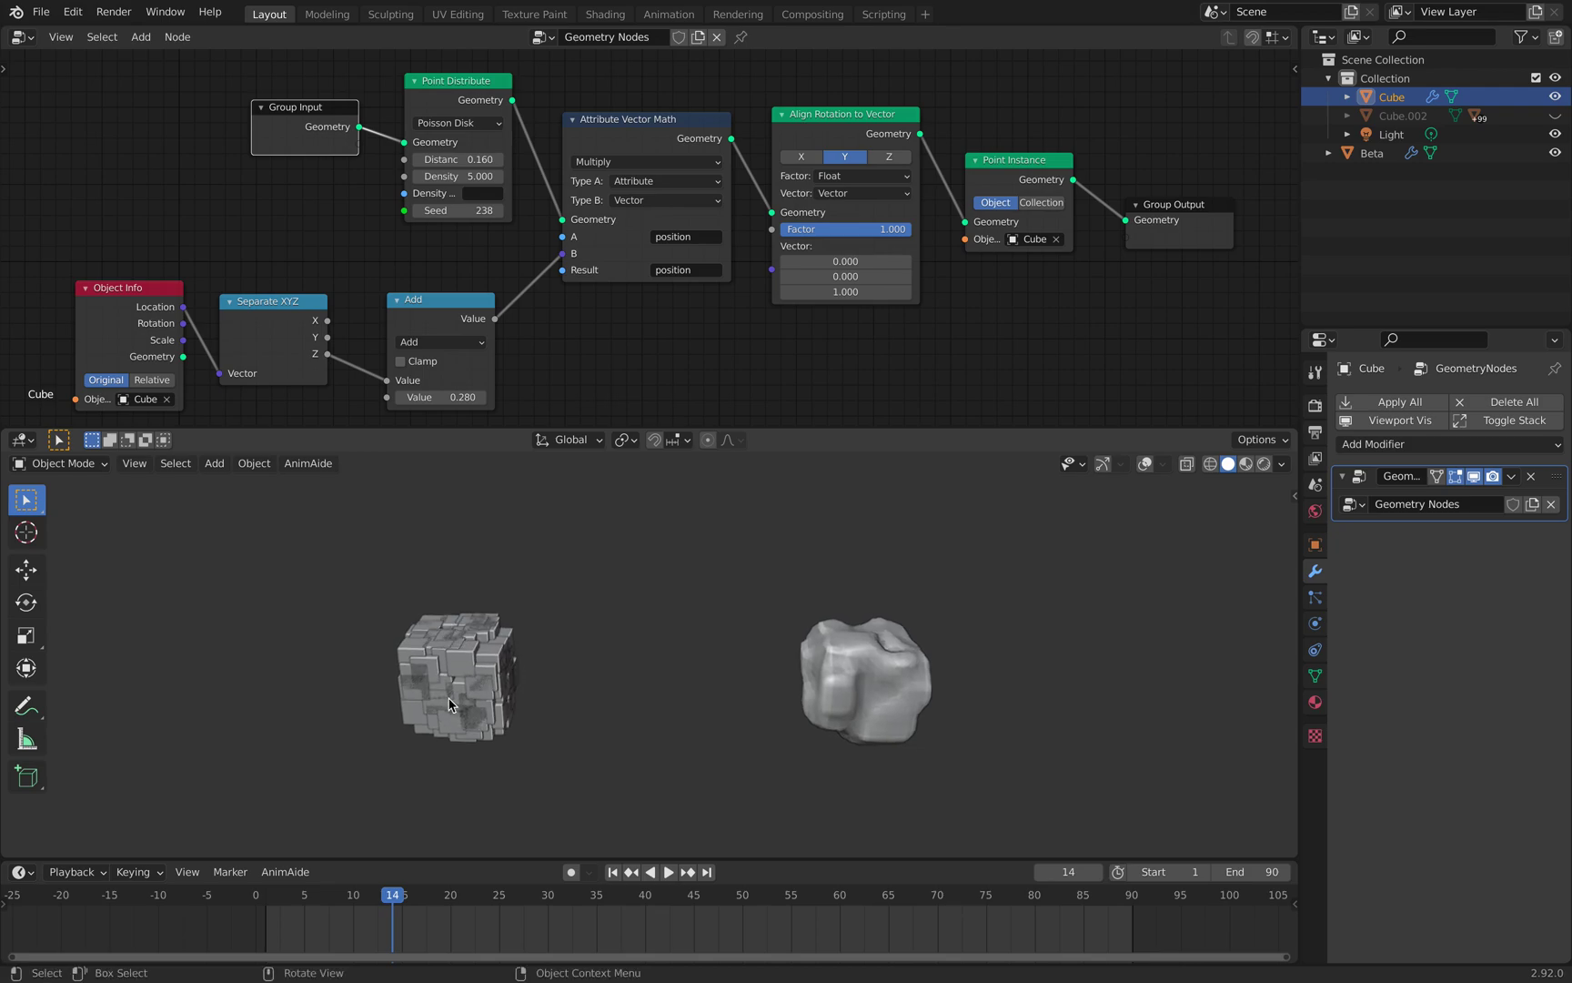
# - Reposition the Group Input, Point Distribute, Attribute Vector Math, Align Rotation to Vector and Group Output nodes along the main geometry chain
pyautogui.moveTo(315, 147); pyautogui.dragTo(290, 159)
pyautogui.moveTo(429, 110); pyautogui.dragTo(415, 109)
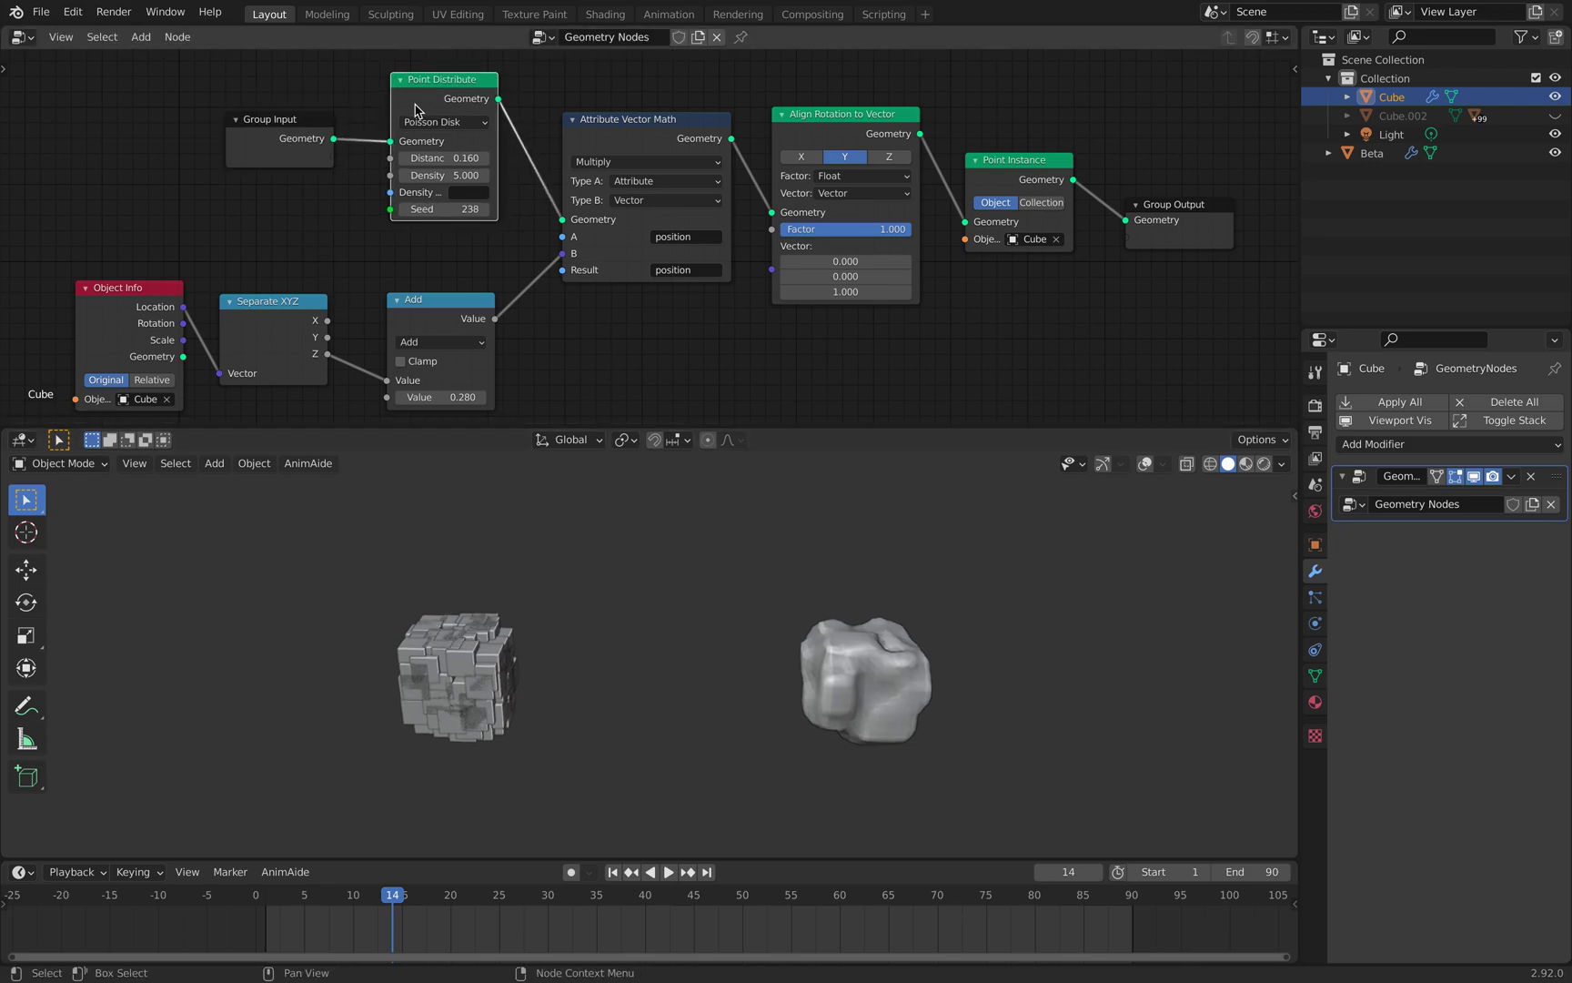
pyautogui.moveTo(606, 123); pyautogui.dragTo(594, 115)
pyautogui.moveTo(587, 146); pyautogui.dragTo(618, 132, button='middle')
pyautogui.moveTo(844, 114); pyautogui.dragTo(844, 107)
pyautogui.moveTo(1185, 195); pyautogui.dragTo(1179, 175)
# - Reposition the Add, Separate XYZ and Object Info nodes in the branch feeding the Attribute Vector Math node
pyautogui.moveTo(520, 285); pyautogui.dragTo(528, 255)
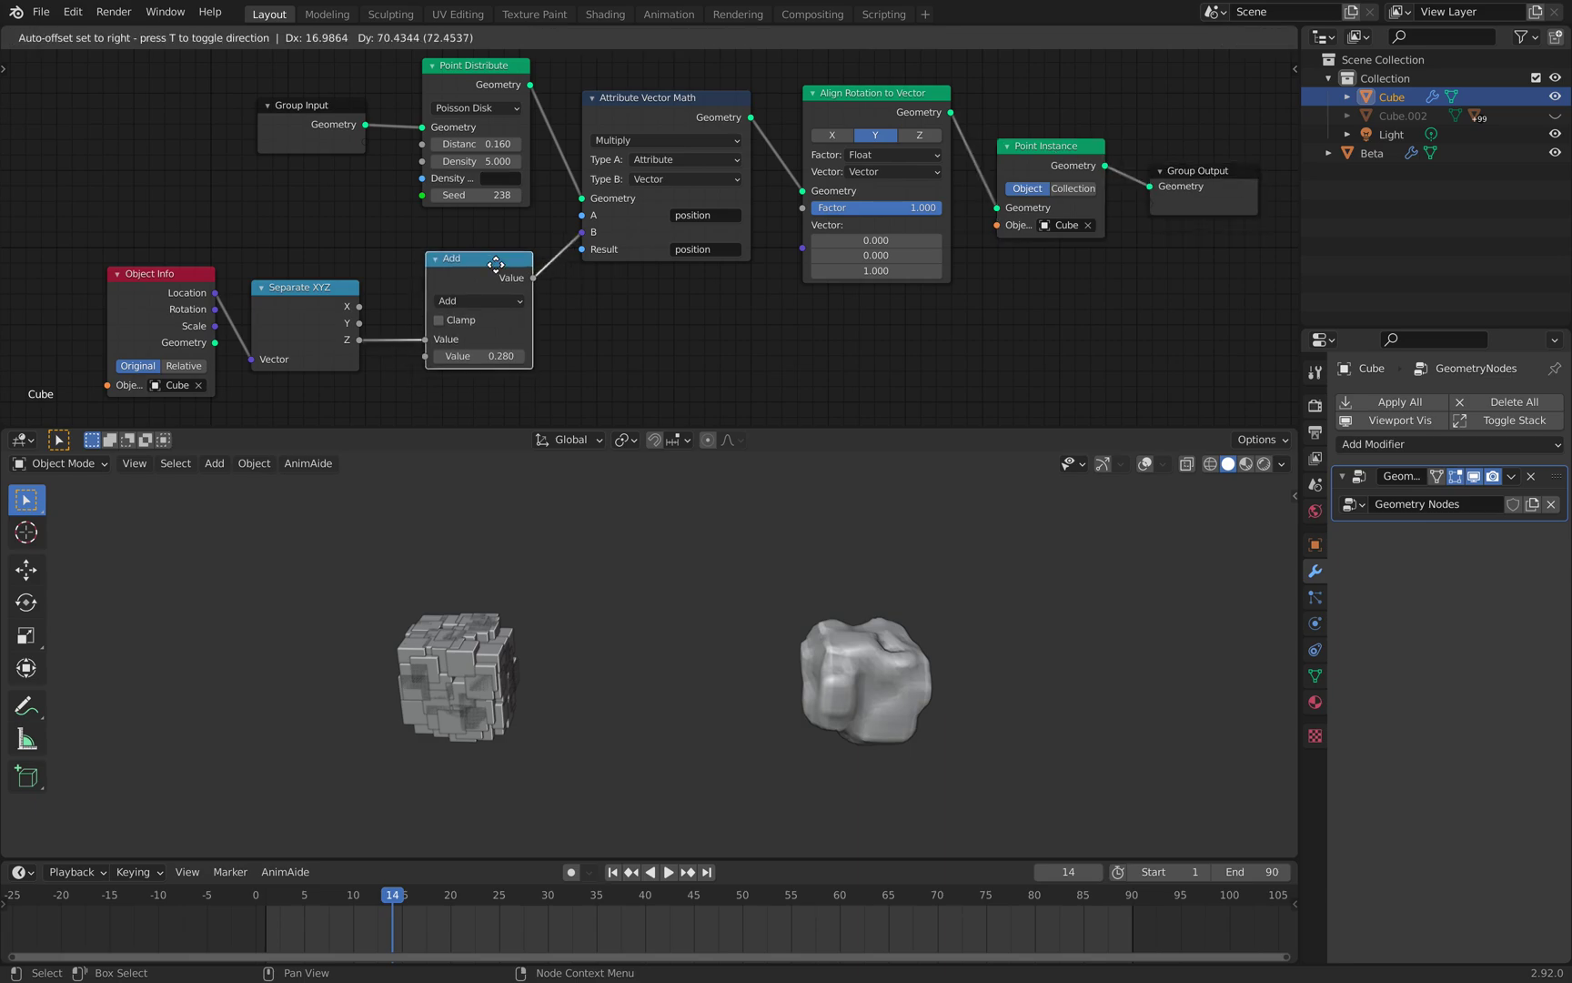
pyautogui.moveTo(321, 287); pyautogui.dragTo(321, 268)
pyautogui.scroll(1, 342, 271)
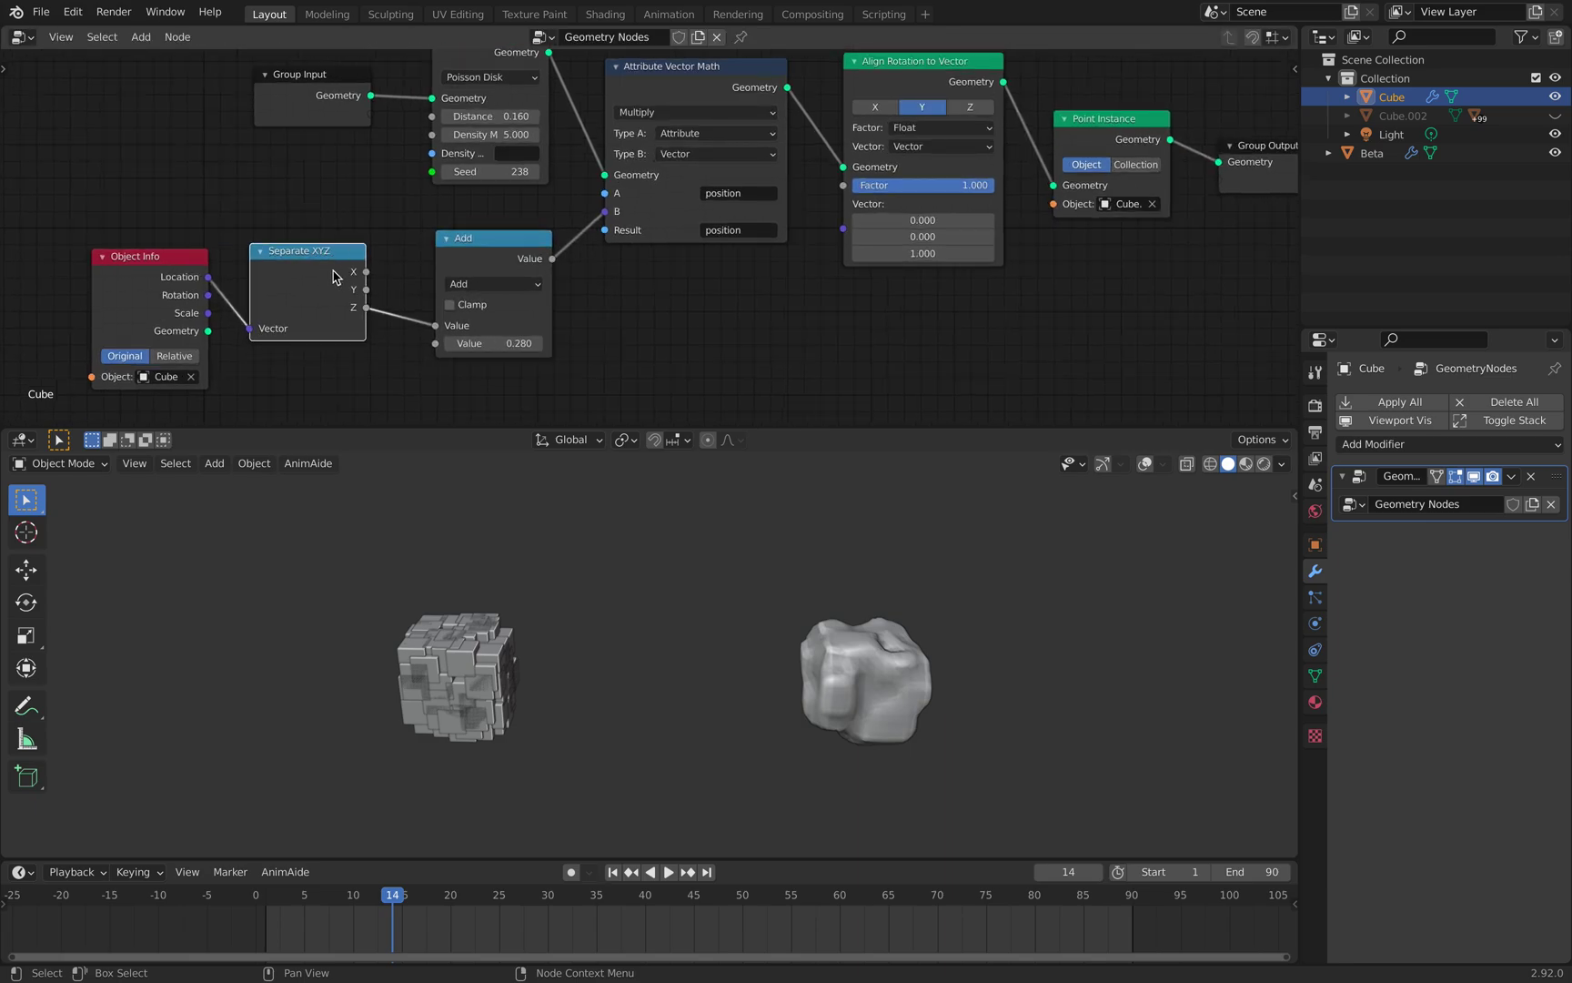
pyautogui.moveTo(163, 279); pyautogui.dragTo(129, 254)
pyautogui.moveTo(166, 237); pyautogui.dragTo(265, 234, button='middle')
pyautogui.scroll(2, 221, 229)
pyautogui.moveTo(118, 243); pyautogui.dragTo(124, 253)
pyautogui.scroll(-3, 182, 244)
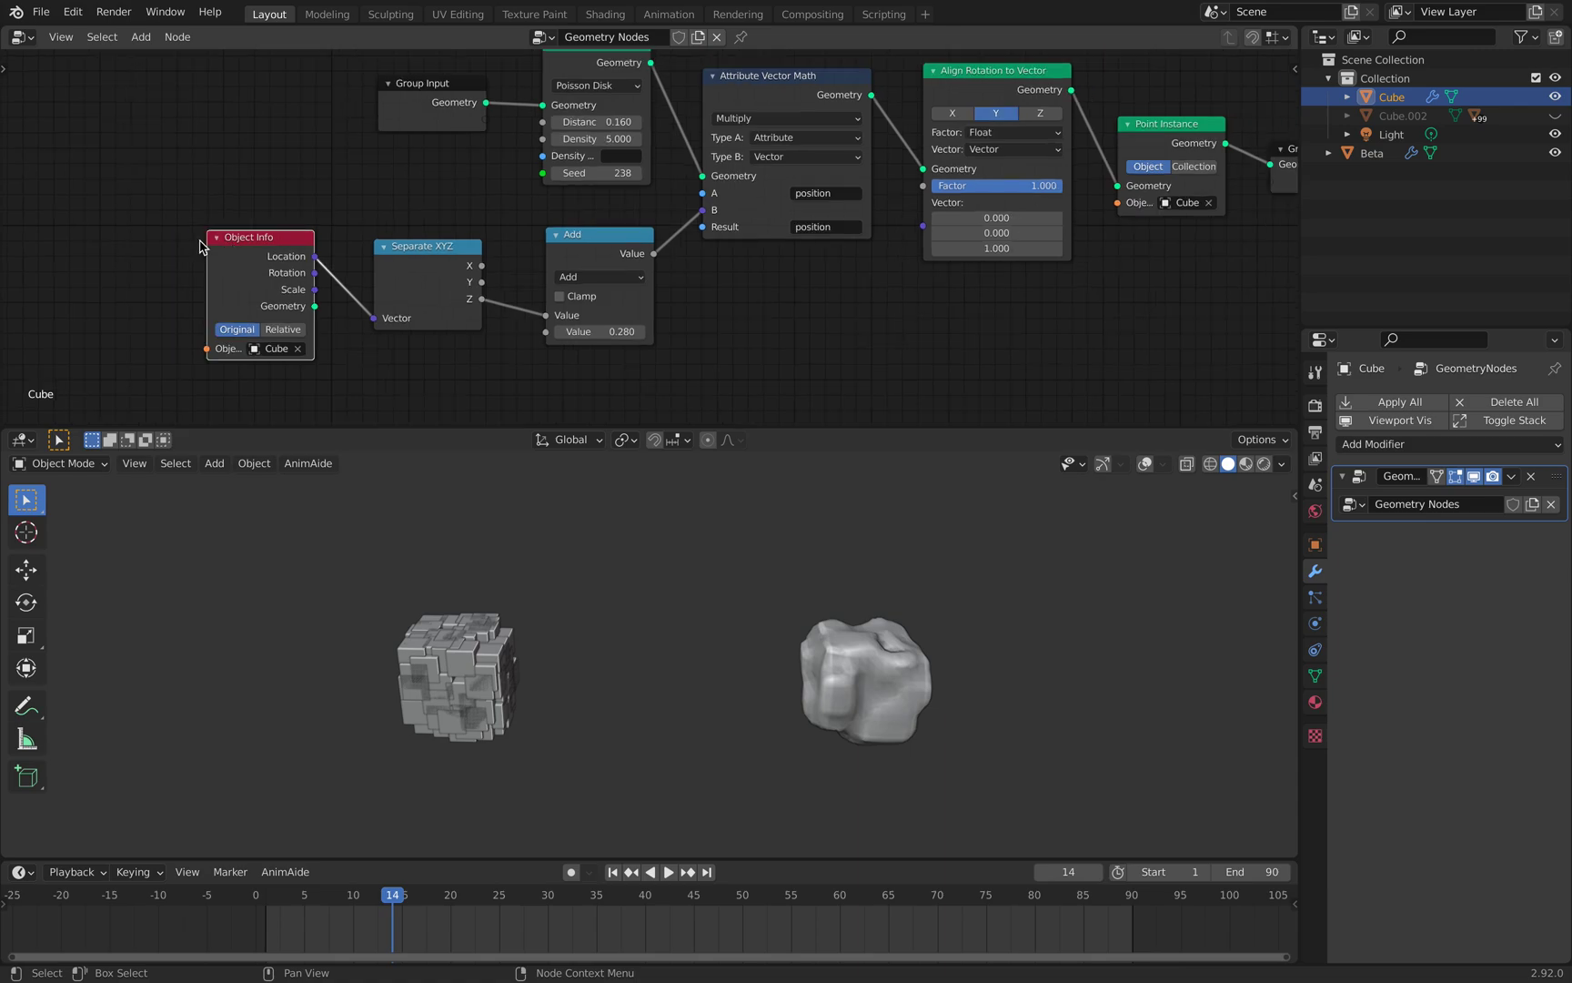
pyautogui.scroll(-1, 229, 293)
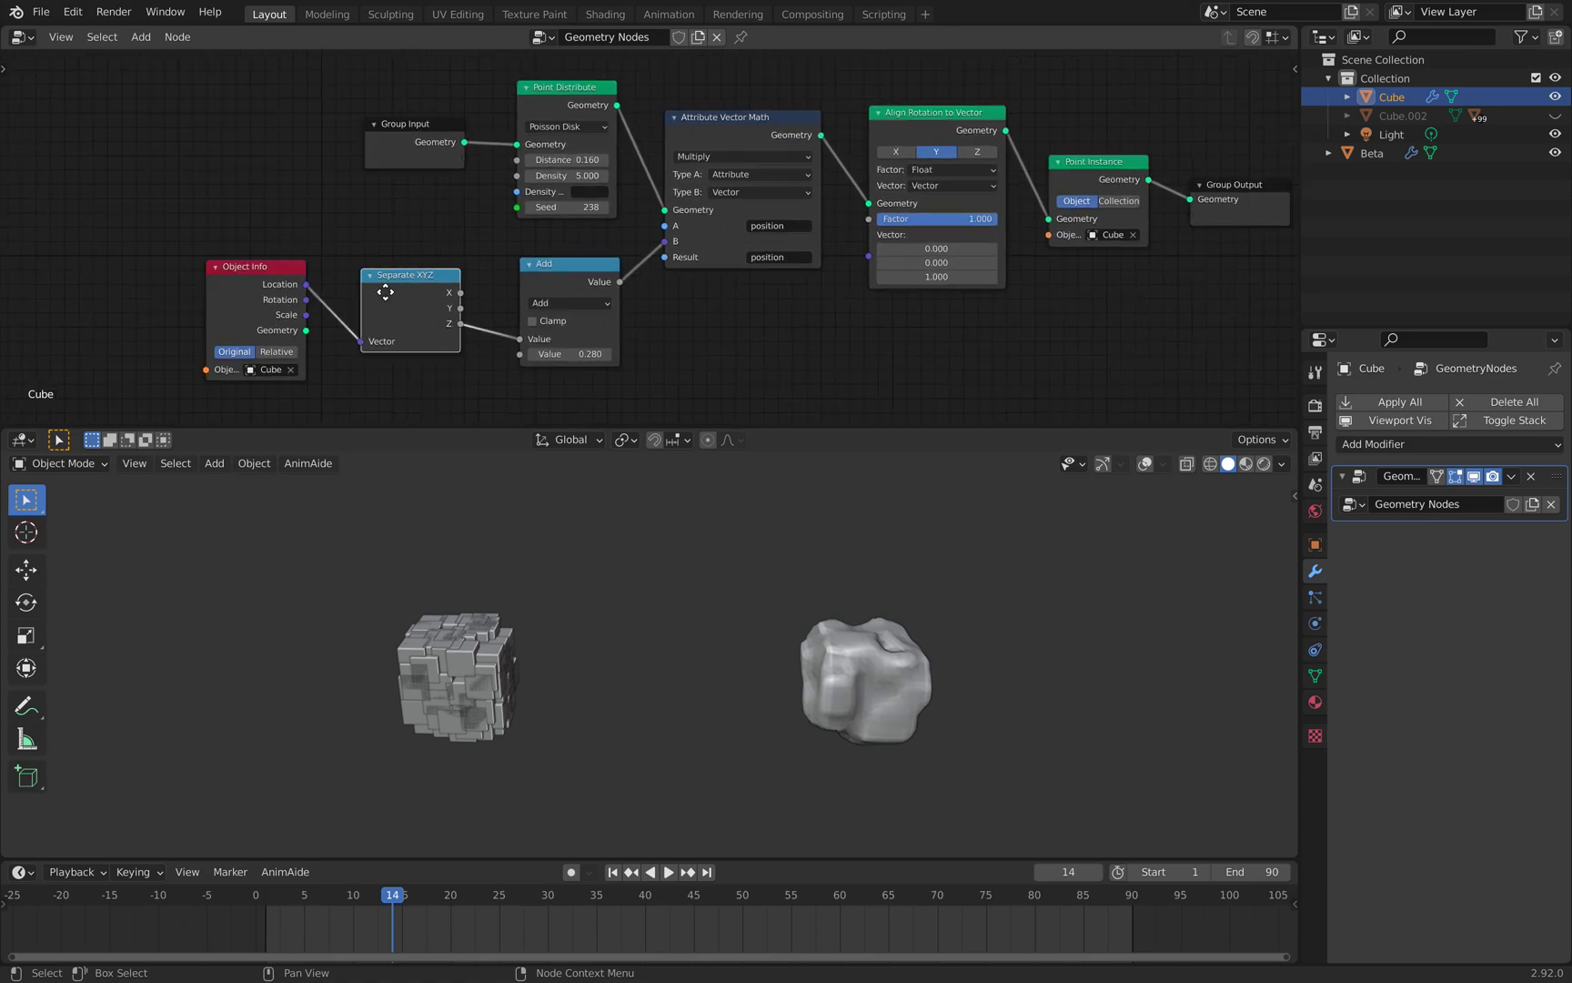
pyautogui.scroll(2, 398, 314)
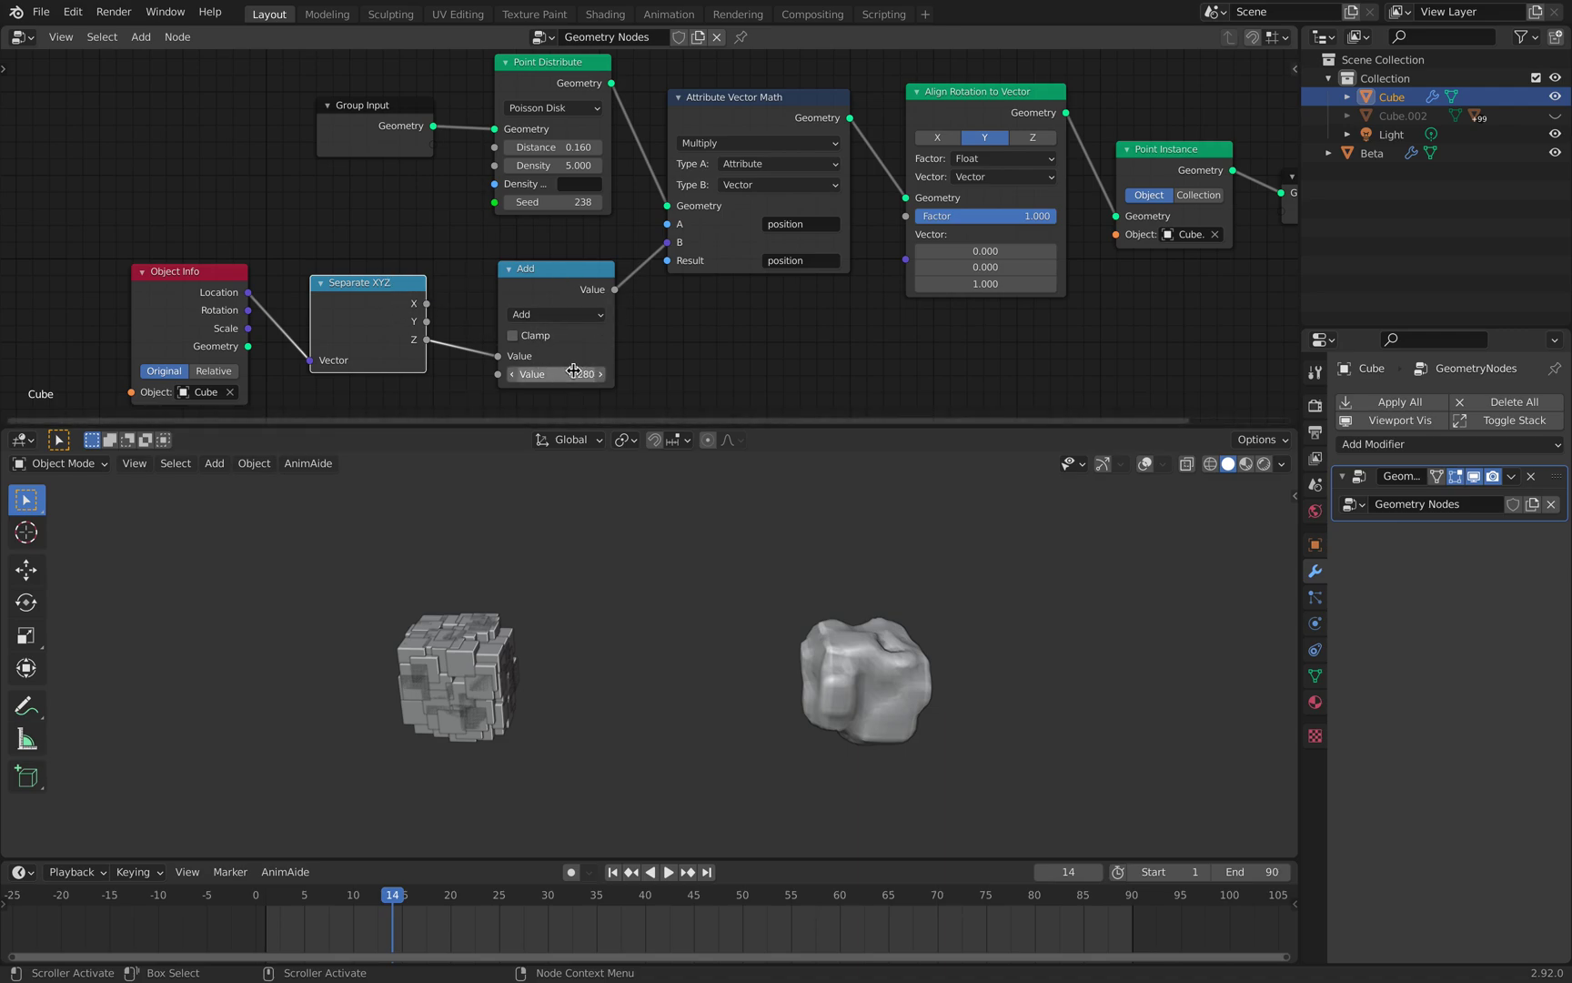
# - Play the animation on to frame 26 and move the Attribute Vector Math node slightly within the node tree
pyautogui.press('space')
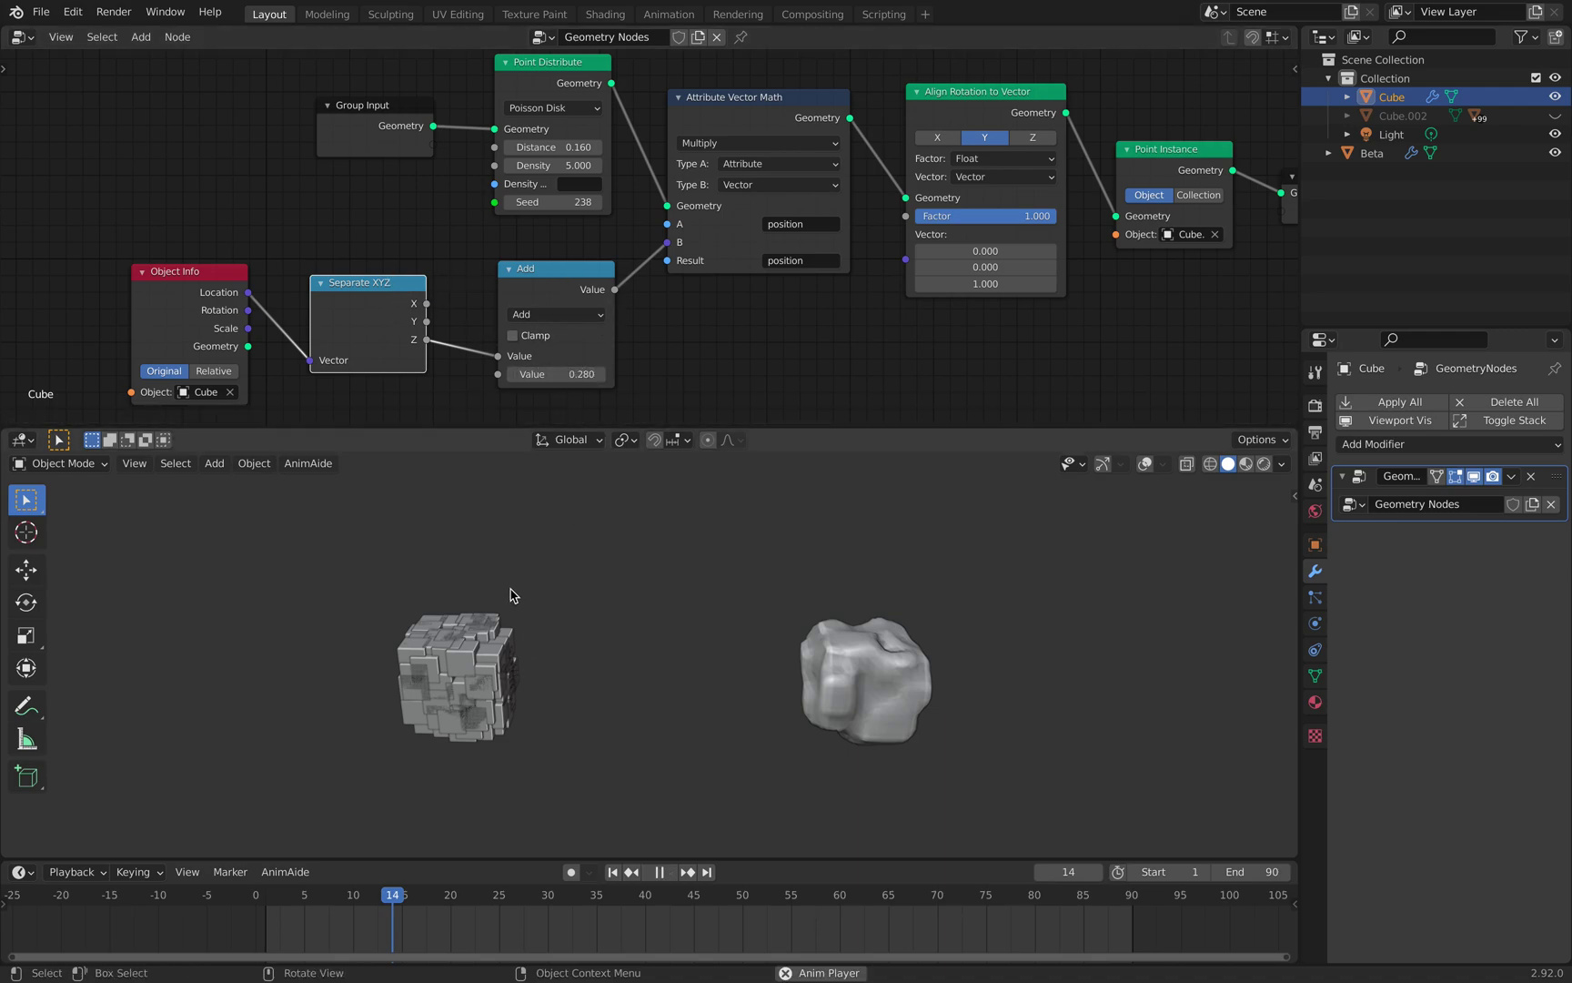
pyautogui.scroll(-2, 538, 597)
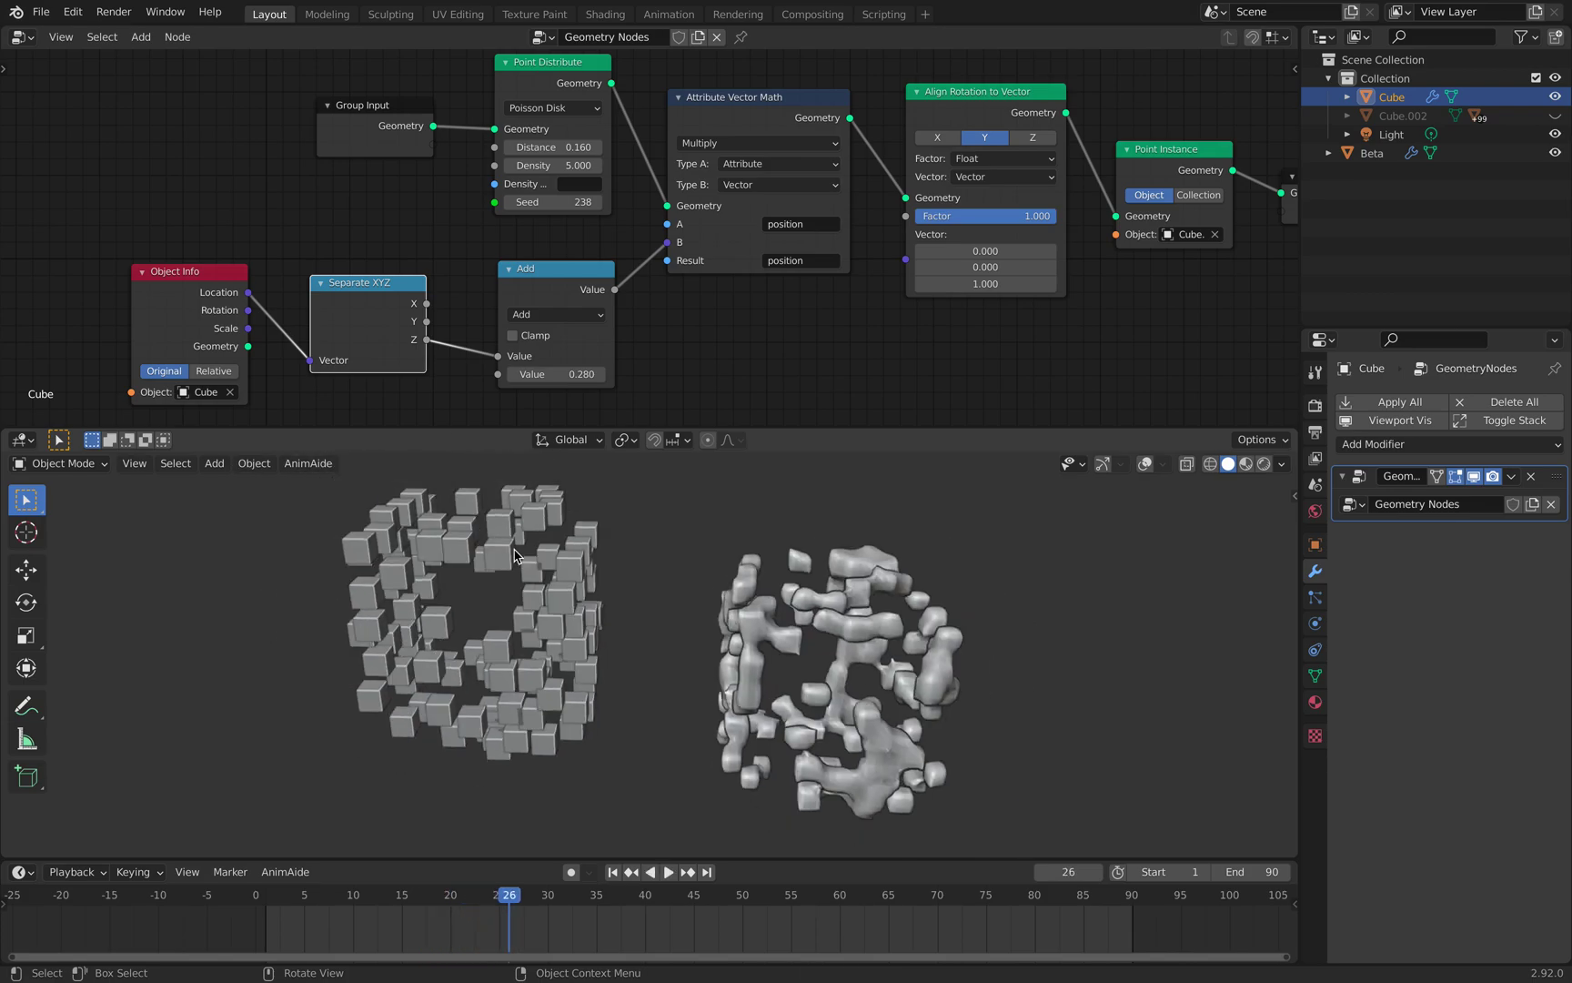
pyautogui.moveTo(595, 249); pyautogui.dragTo(548, 249, button='middle')
pyautogui.moveTo(659, 126); pyautogui.dragTo(645, 129)
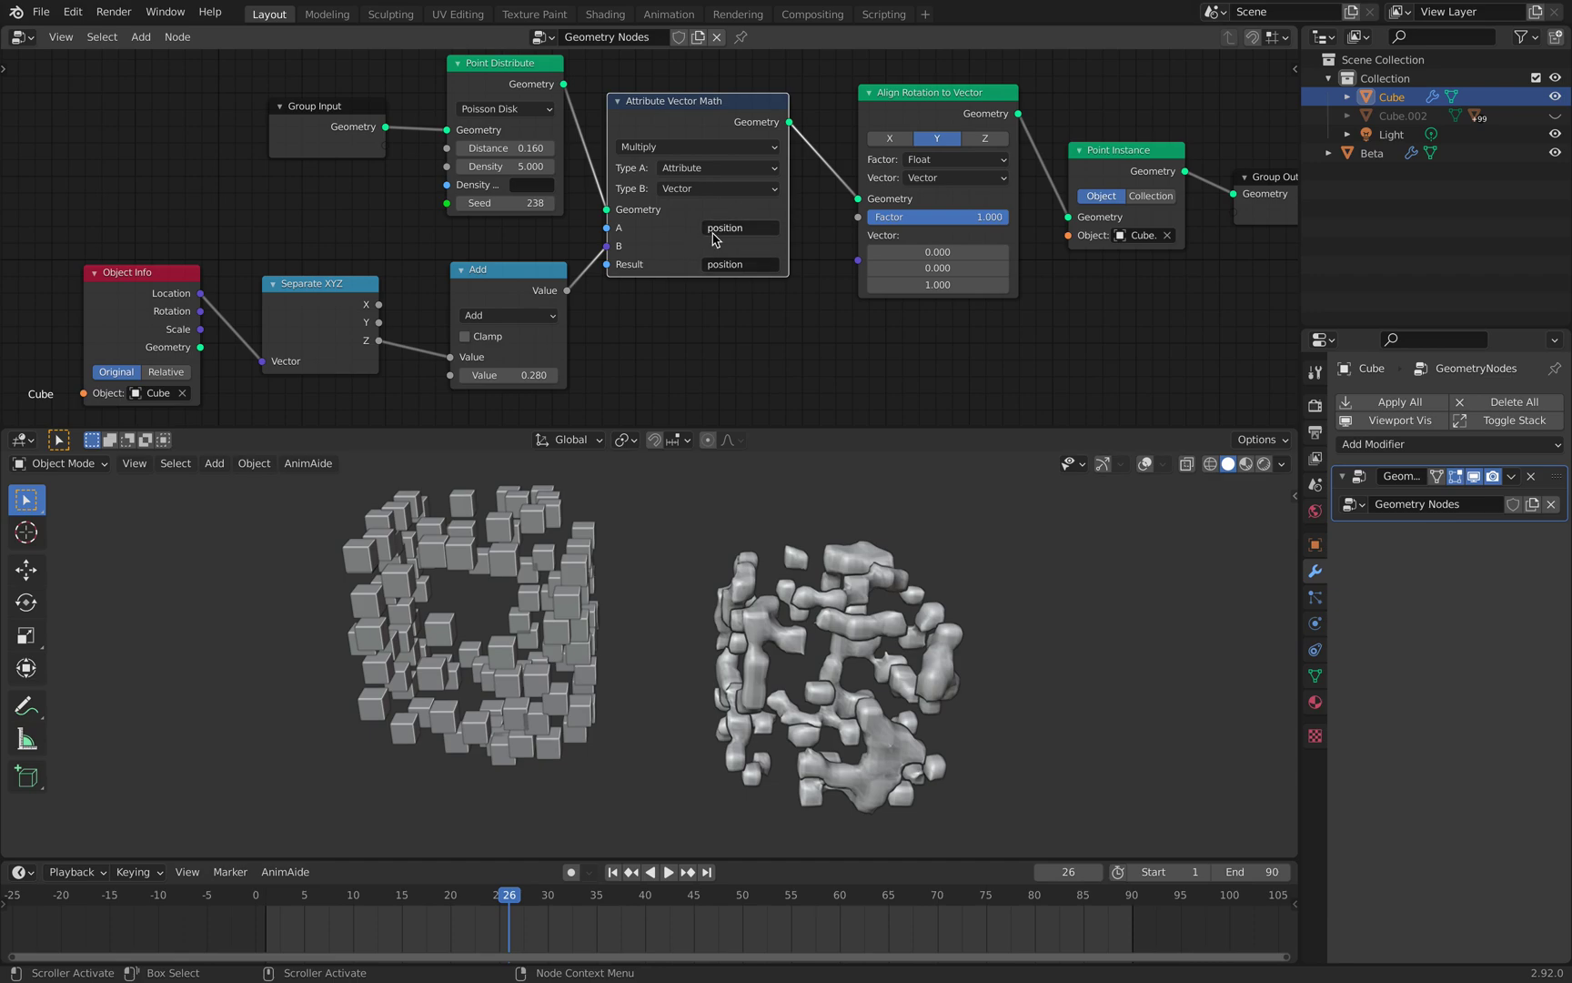
# - Reposition the Add node beside the Attribute Vector Math node and play the animation on to frame 45
pyautogui.moveTo(507, 289); pyautogui.dragTo(495, 277)
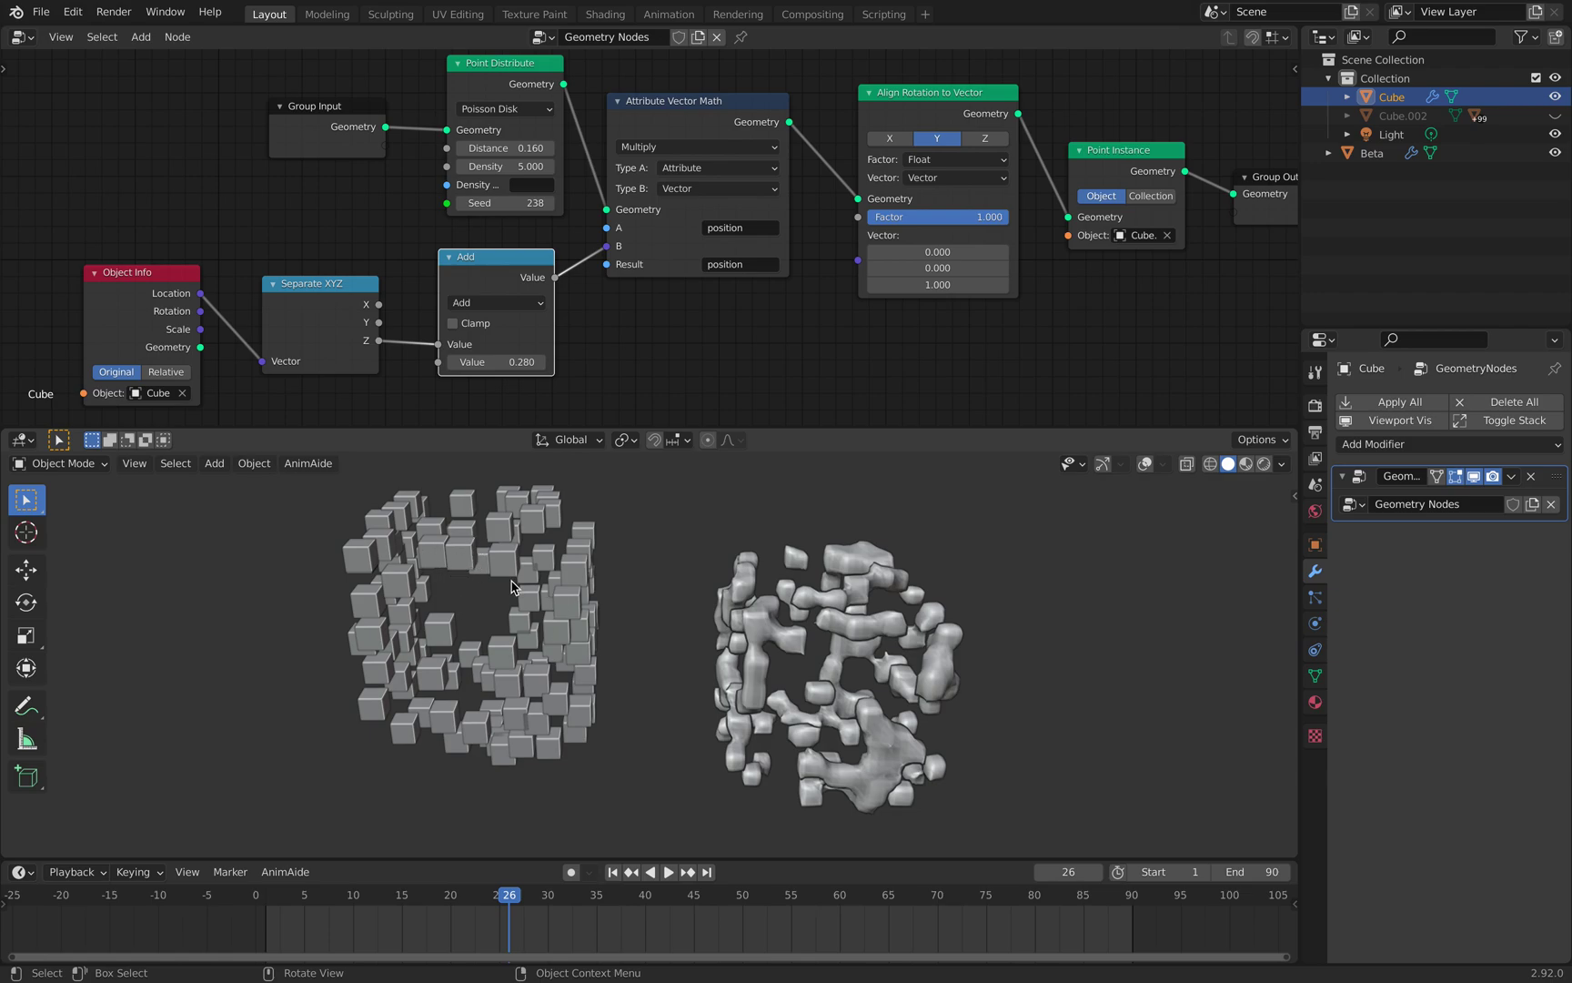
pyautogui.press('space')
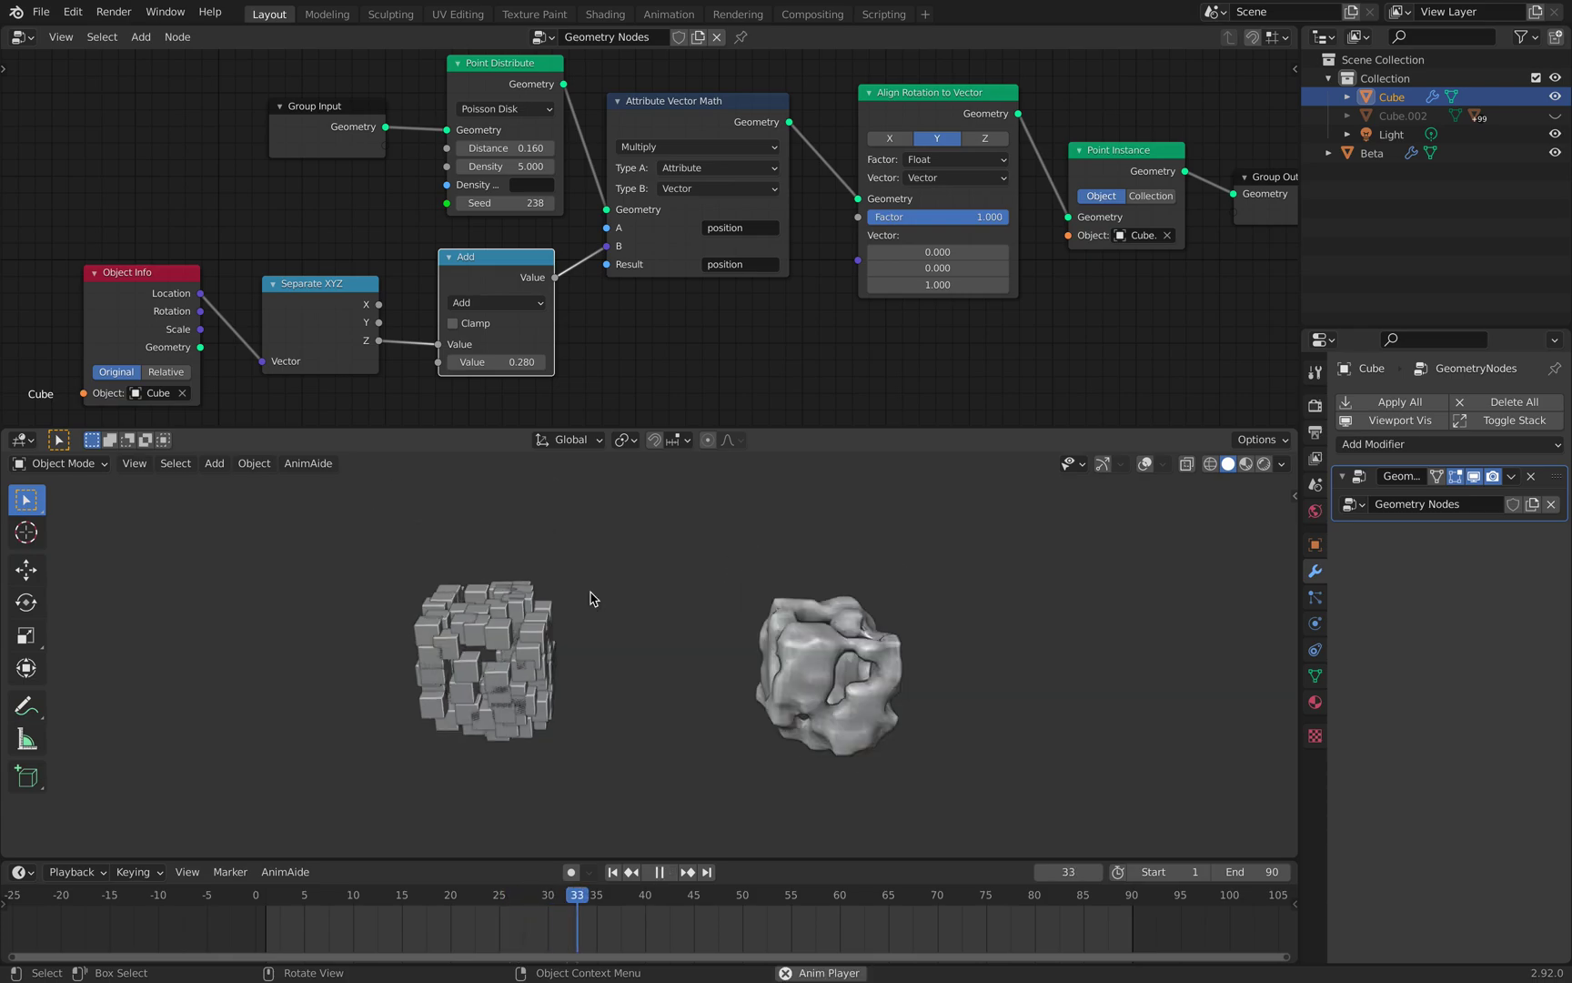
pyautogui.press('space')
# - Shift the Align Rotation to Vector and Point Instance nodes slightly within the geometry node tree
pyautogui.moveTo(892, 301); pyautogui.dragTo(789, 333, button='middle')
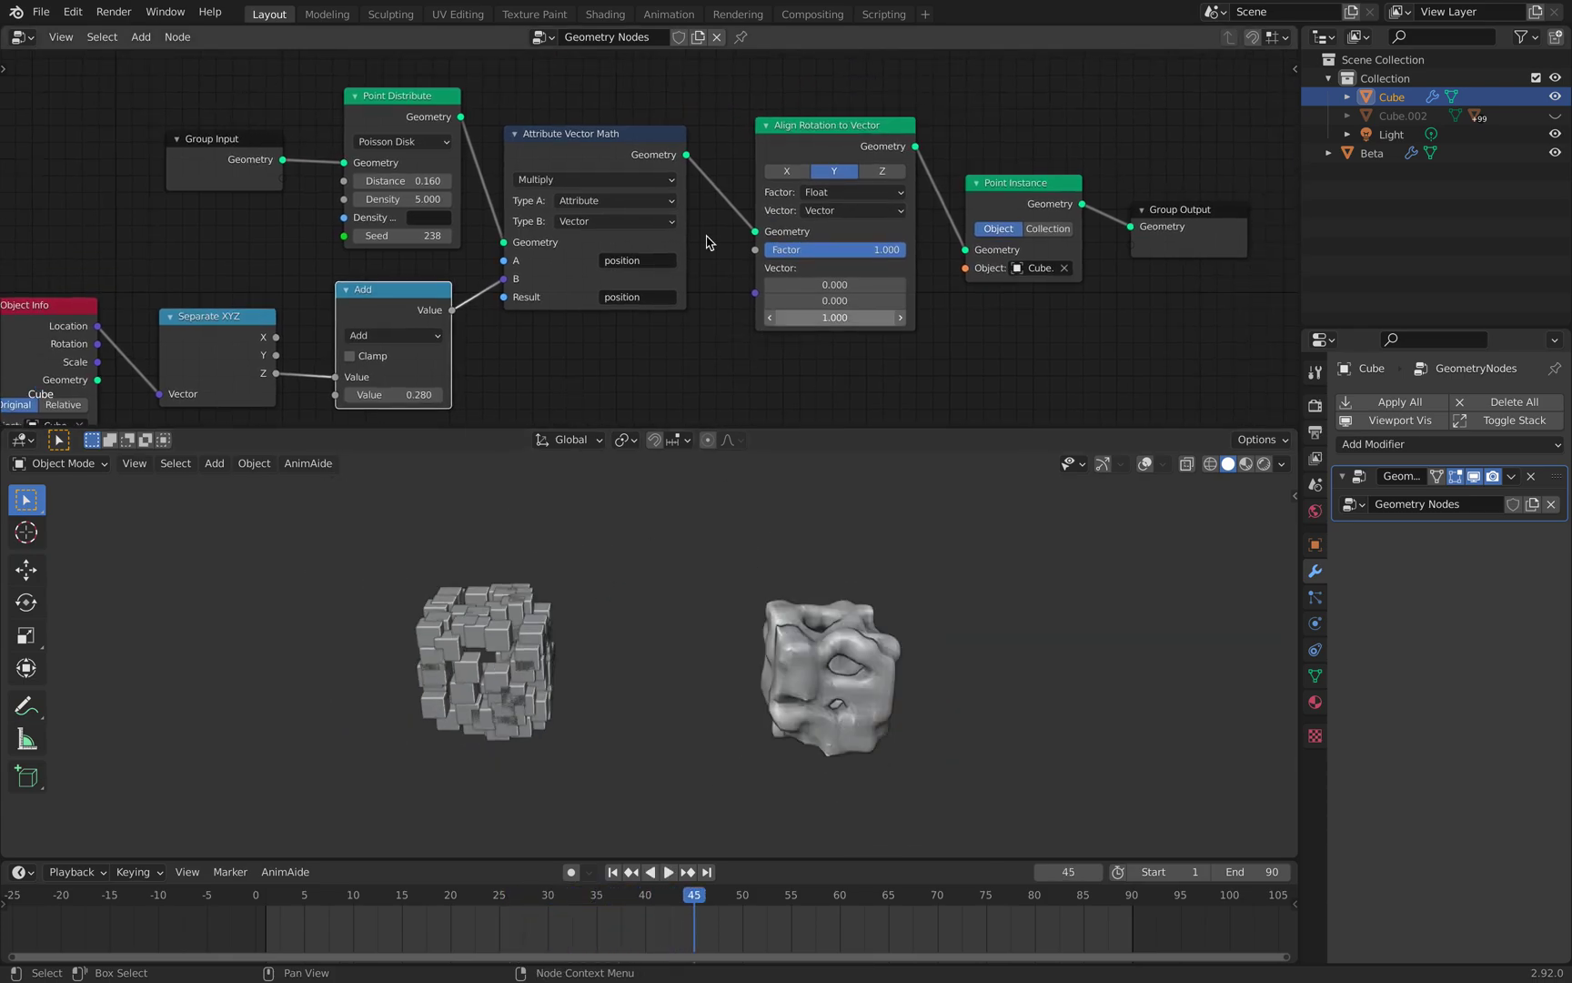
pyautogui.click(896, 176)
pyautogui.moveTo(994, 184); pyautogui.dragTo(992, 181)
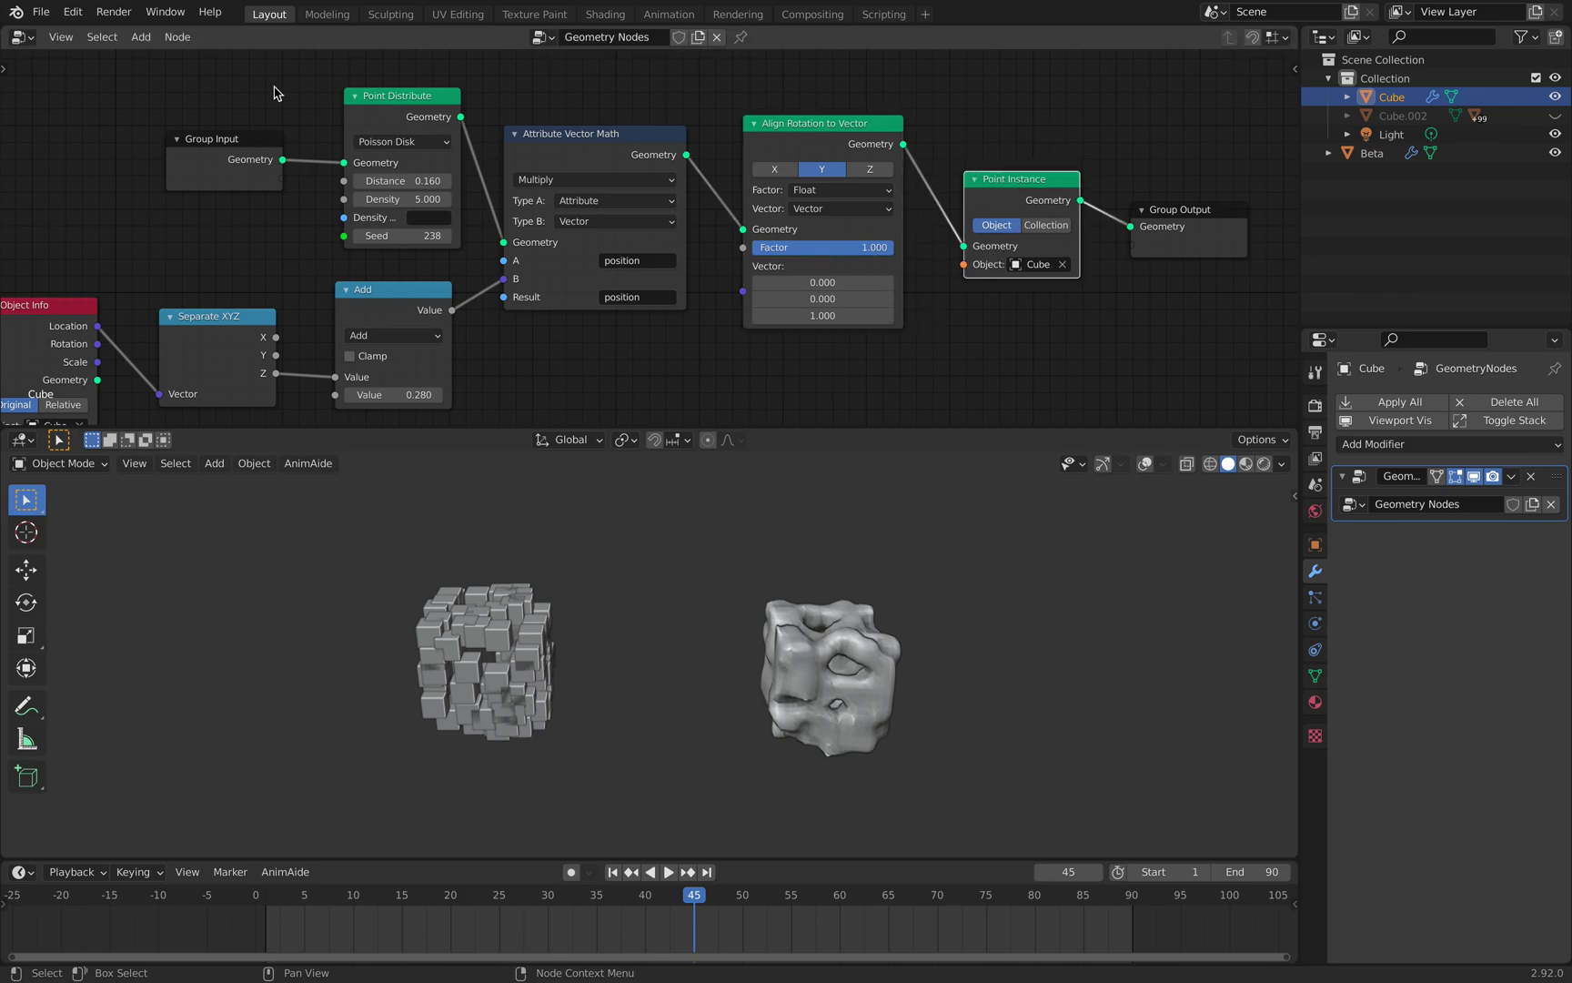
# - Show the splash screen to check the program version and dismiss it
pyautogui.click(16, 12)
pyautogui.click(50, 33)
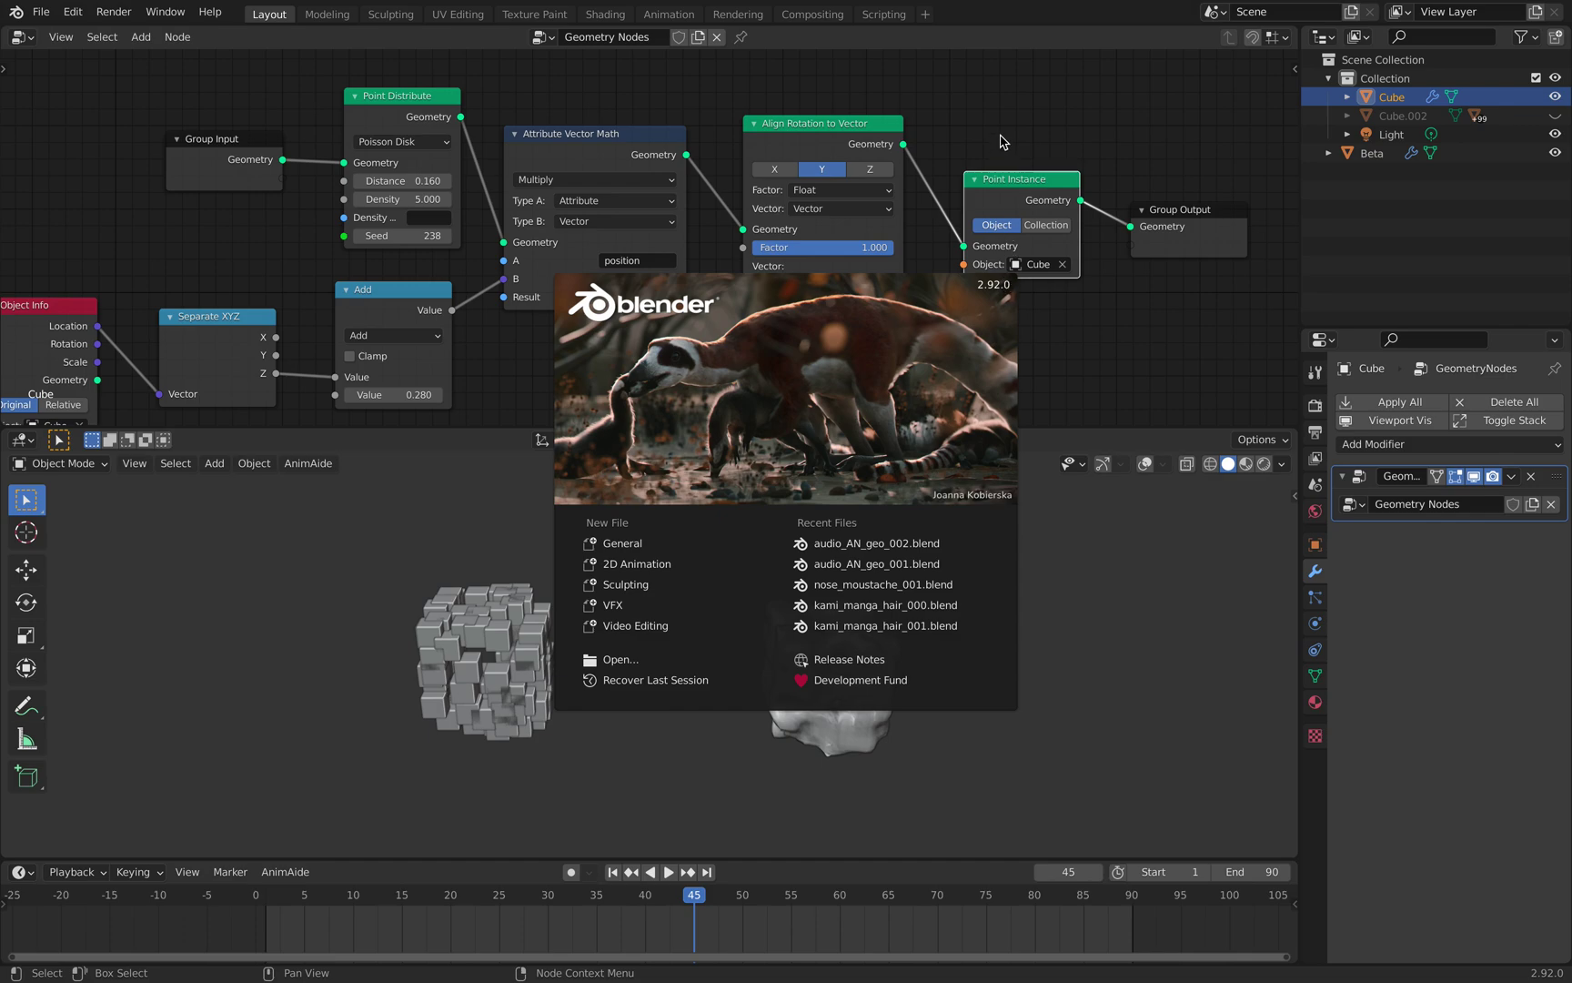
pyautogui.click(1046, 175)
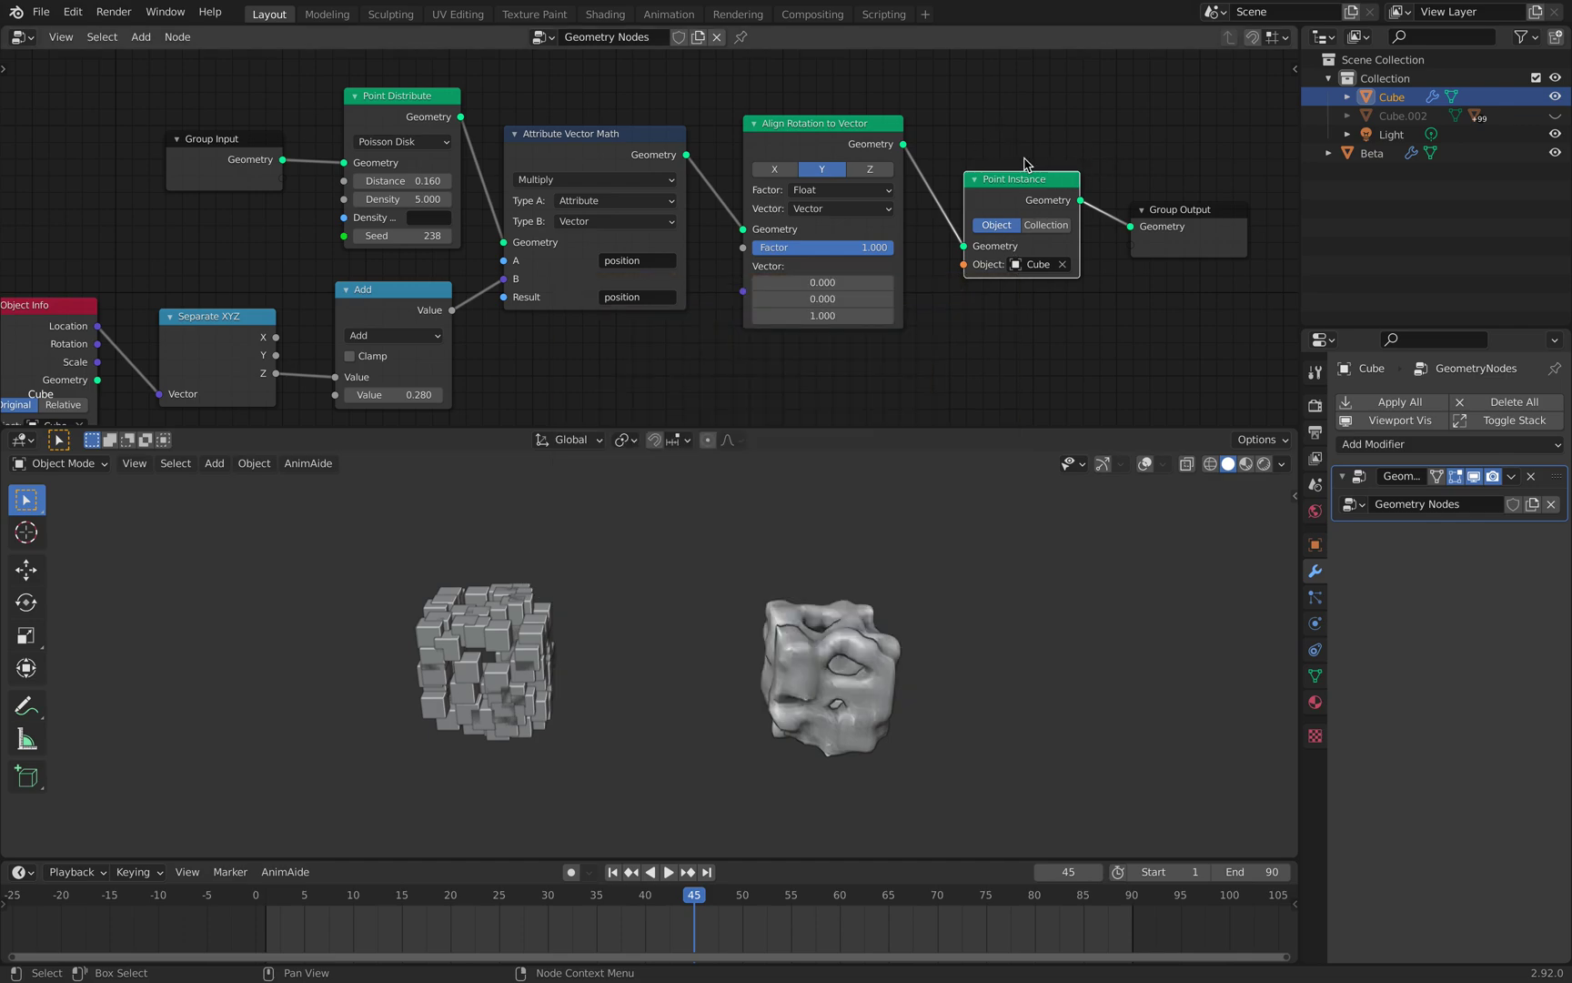
# - Move the Group Output node farther along the chain and adjust the Point Instance node's position before it
pyautogui.moveTo(1070, 154); pyautogui.dragTo(764, 217, button='middle')
pyautogui.moveTo(919, 273); pyautogui.dragTo(963, 278)
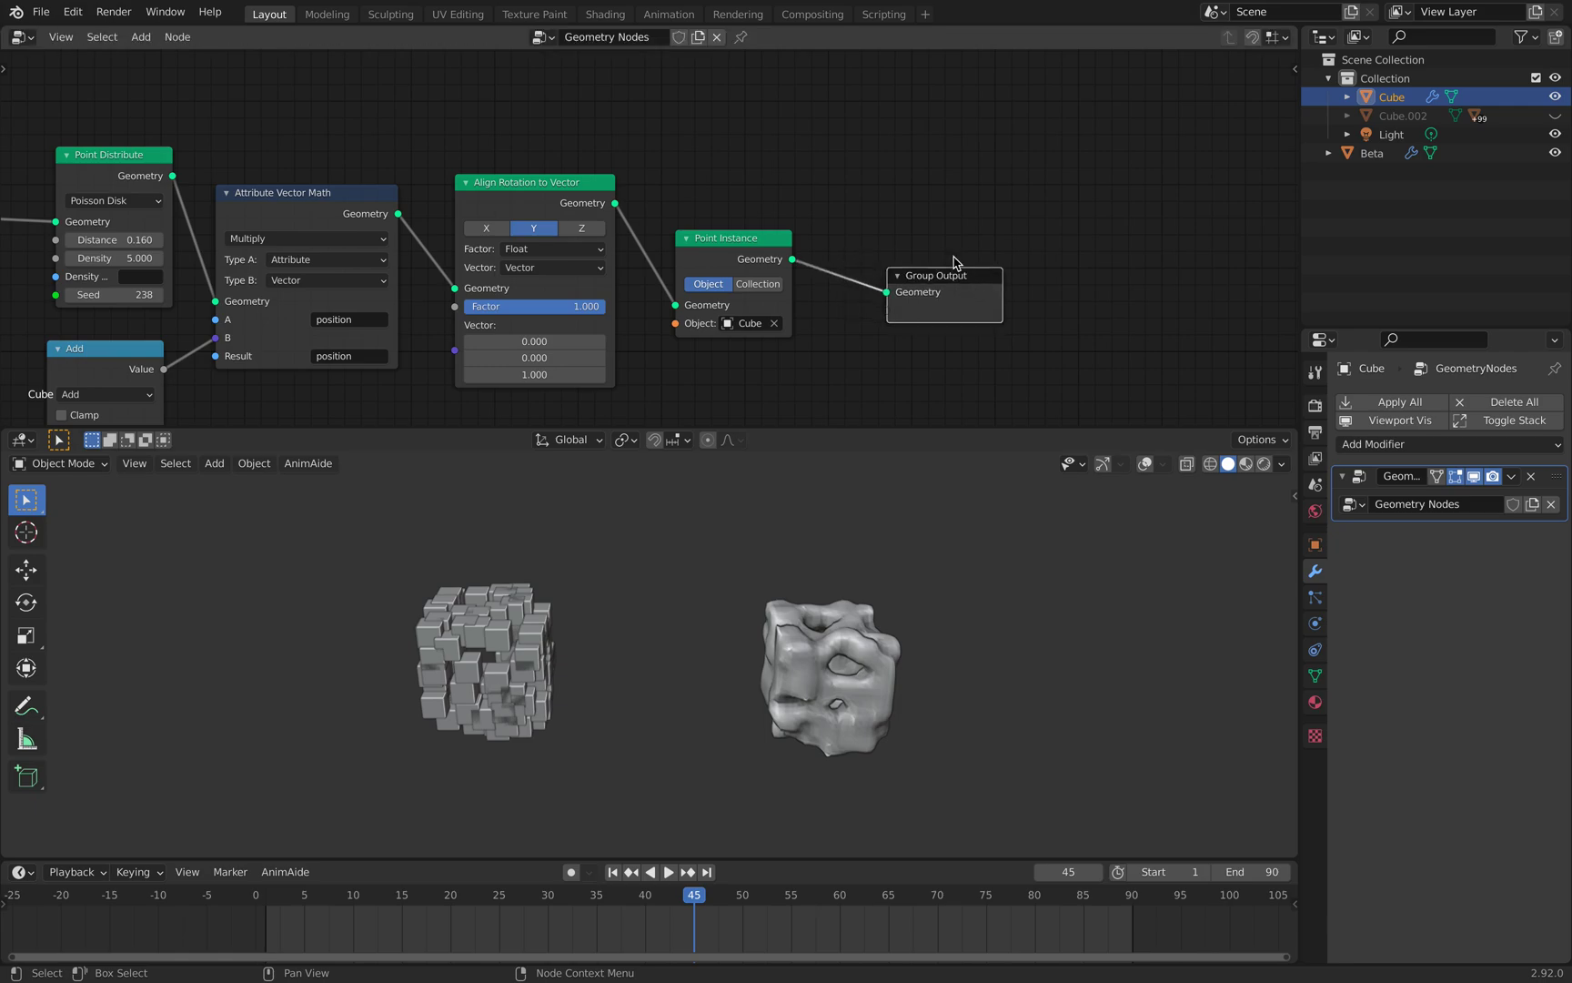
pyautogui.moveTo(912, 192); pyautogui.dragTo(1067, 194, button='middle')
pyautogui.moveTo(903, 225); pyautogui.dragTo(920, 212)
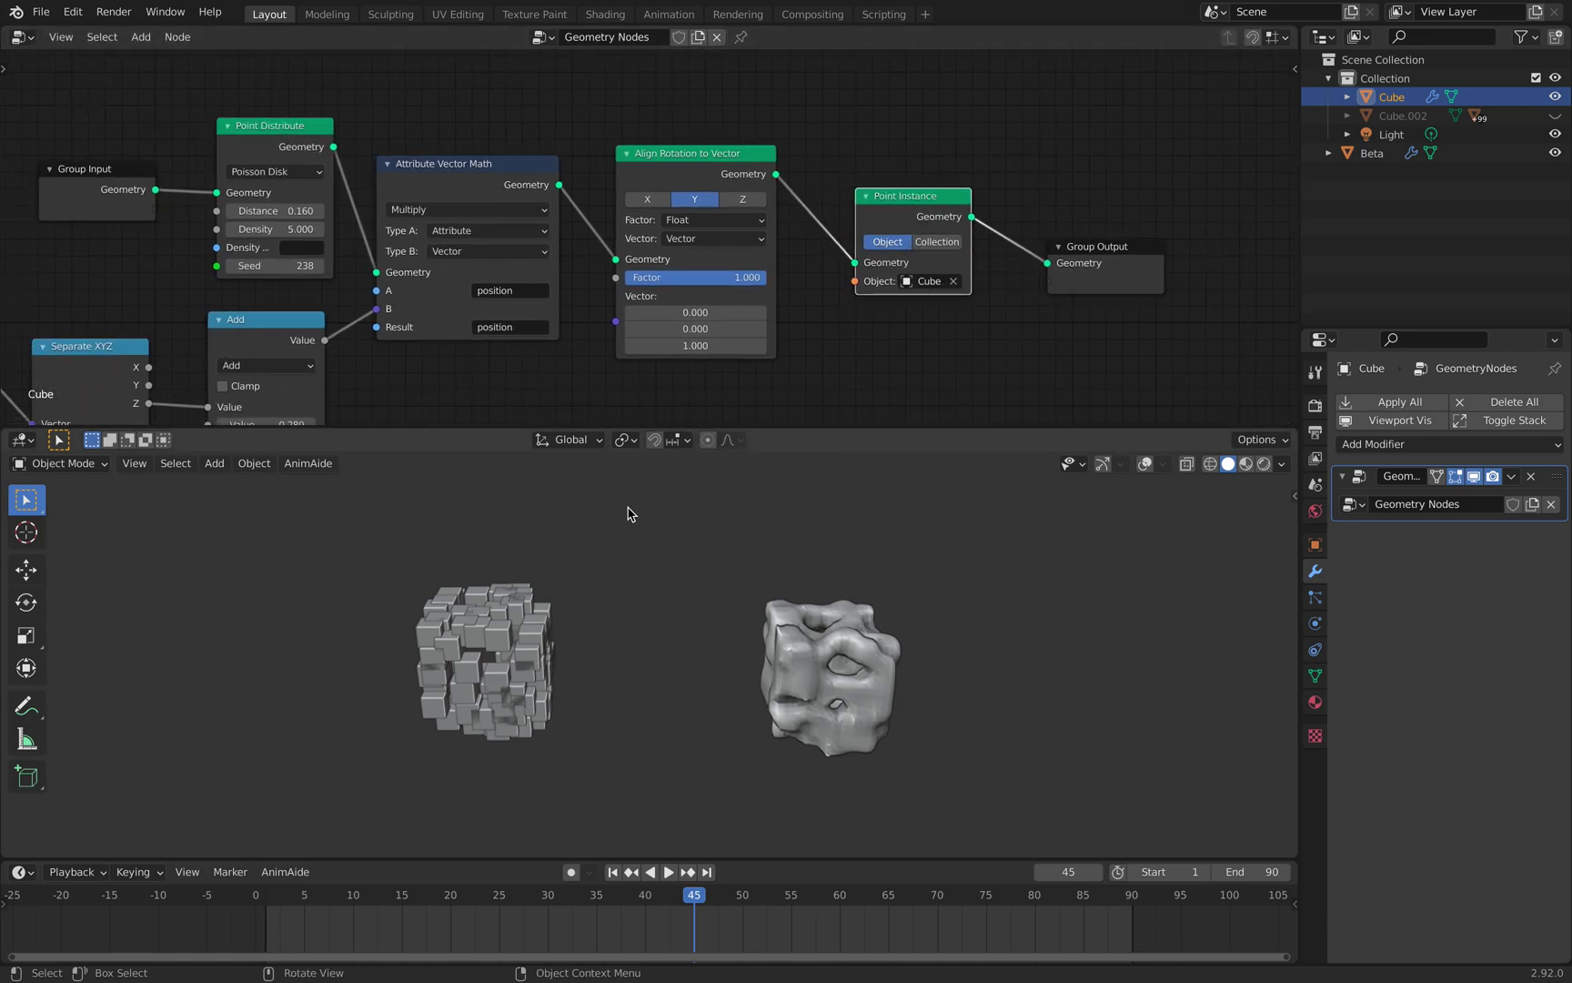
# - Enlarge the 3D viewport and turn on its gizmos and overlays
pyautogui.scroll(2, 660, 510)
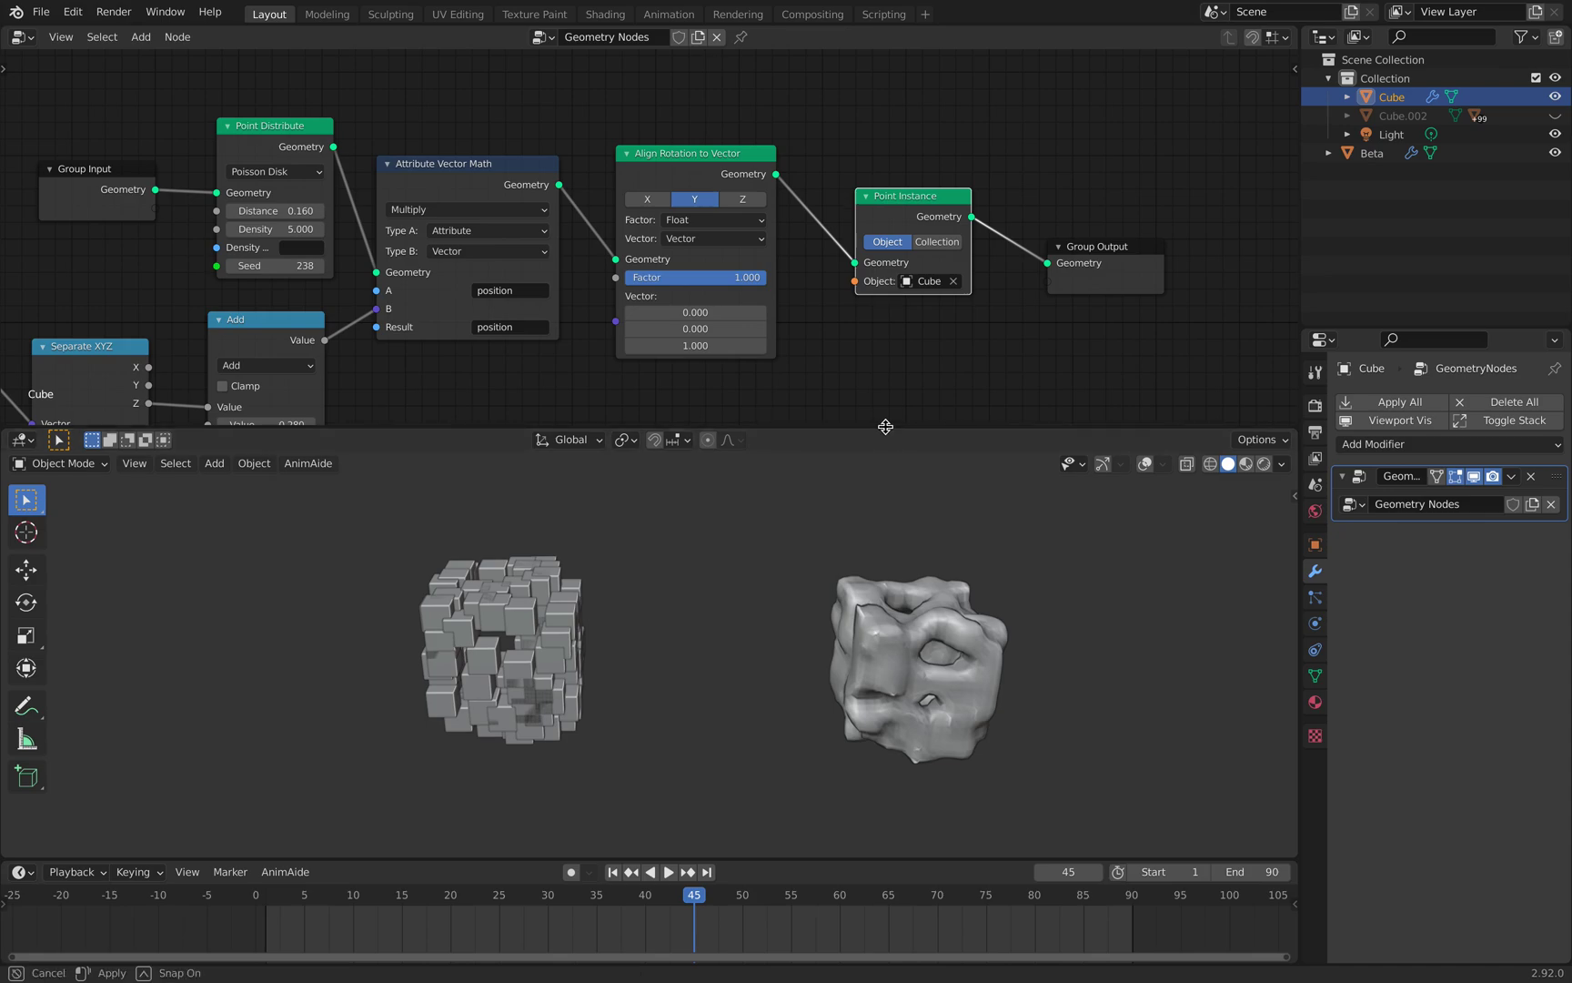
pyautogui.moveTo(887, 430); pyautogui.dragTo(901, 302)
pyautogui.click(1103, 337)
pyautogui.click(1145, 338)
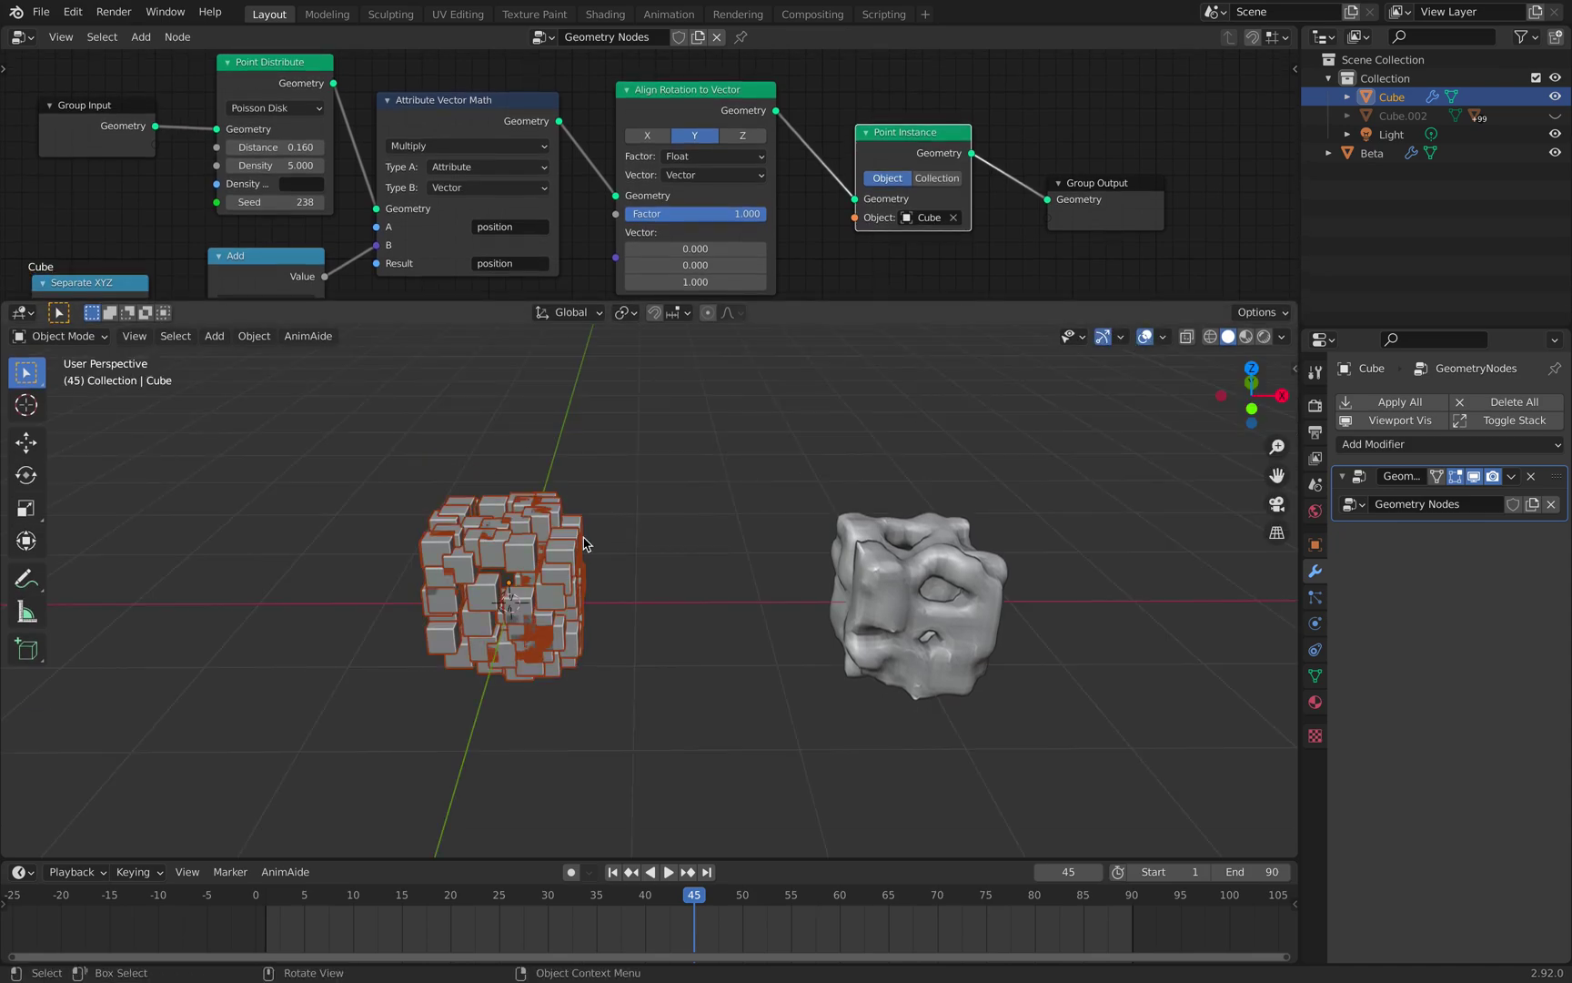
pyautogui.moveTo(582, 544); pyautogui.dragTo(407, 537, button='middle')
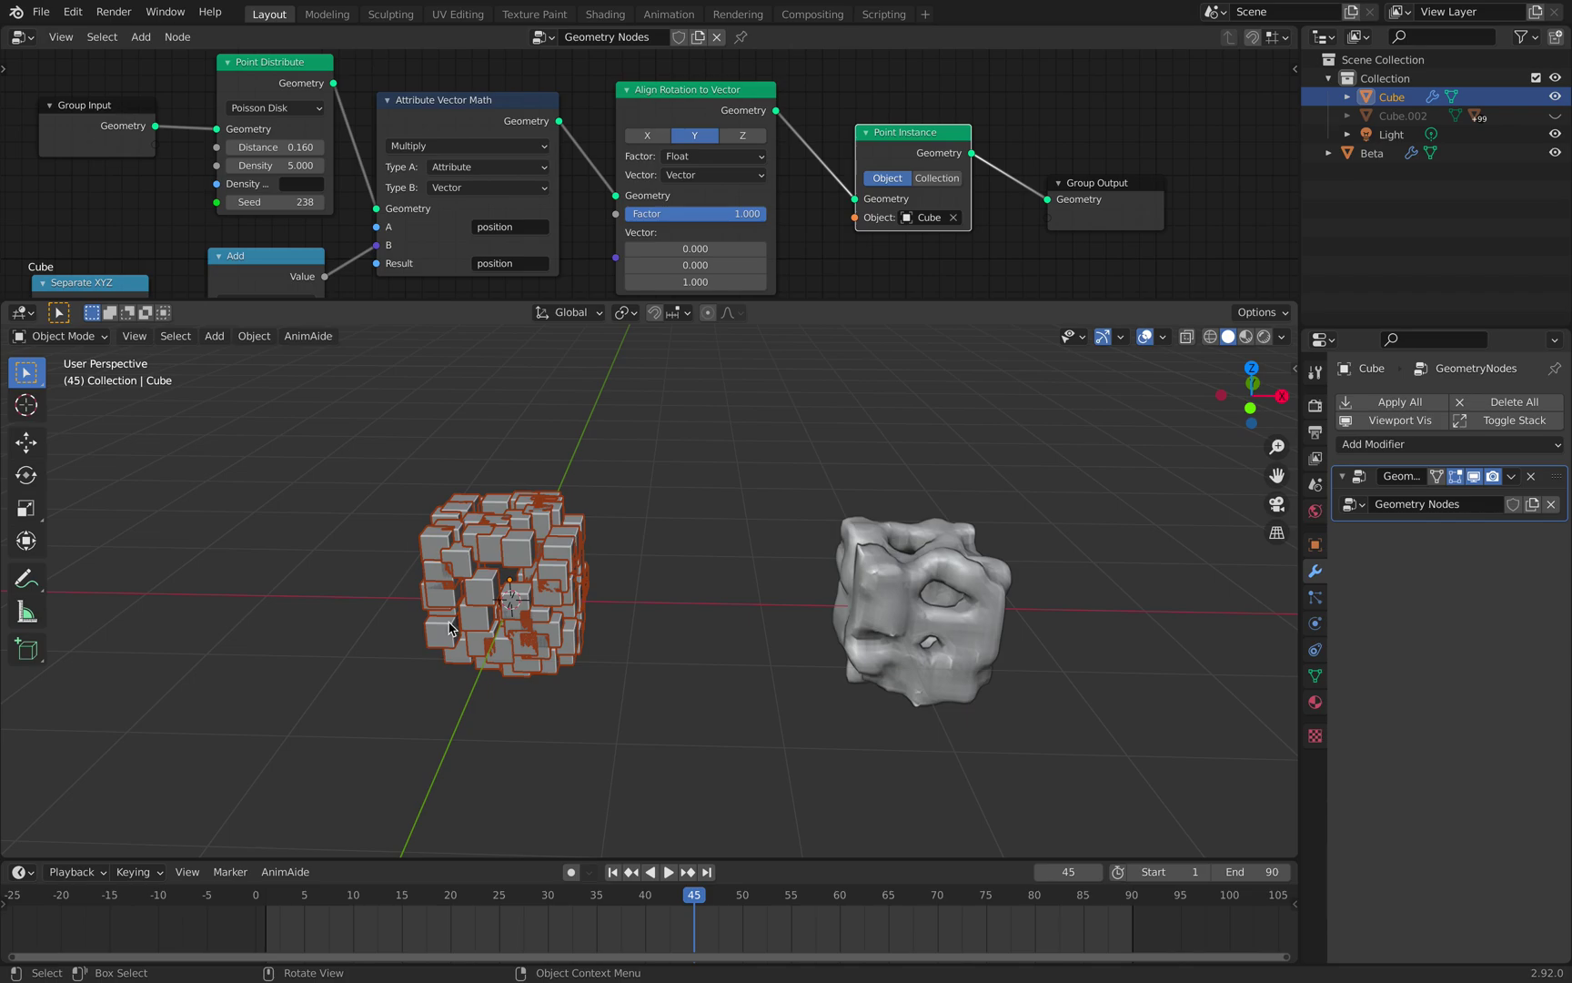
# - Unhide Cube.002 in the viewport and play the animation on to frame 49
pyautogui.click(1555, 115)
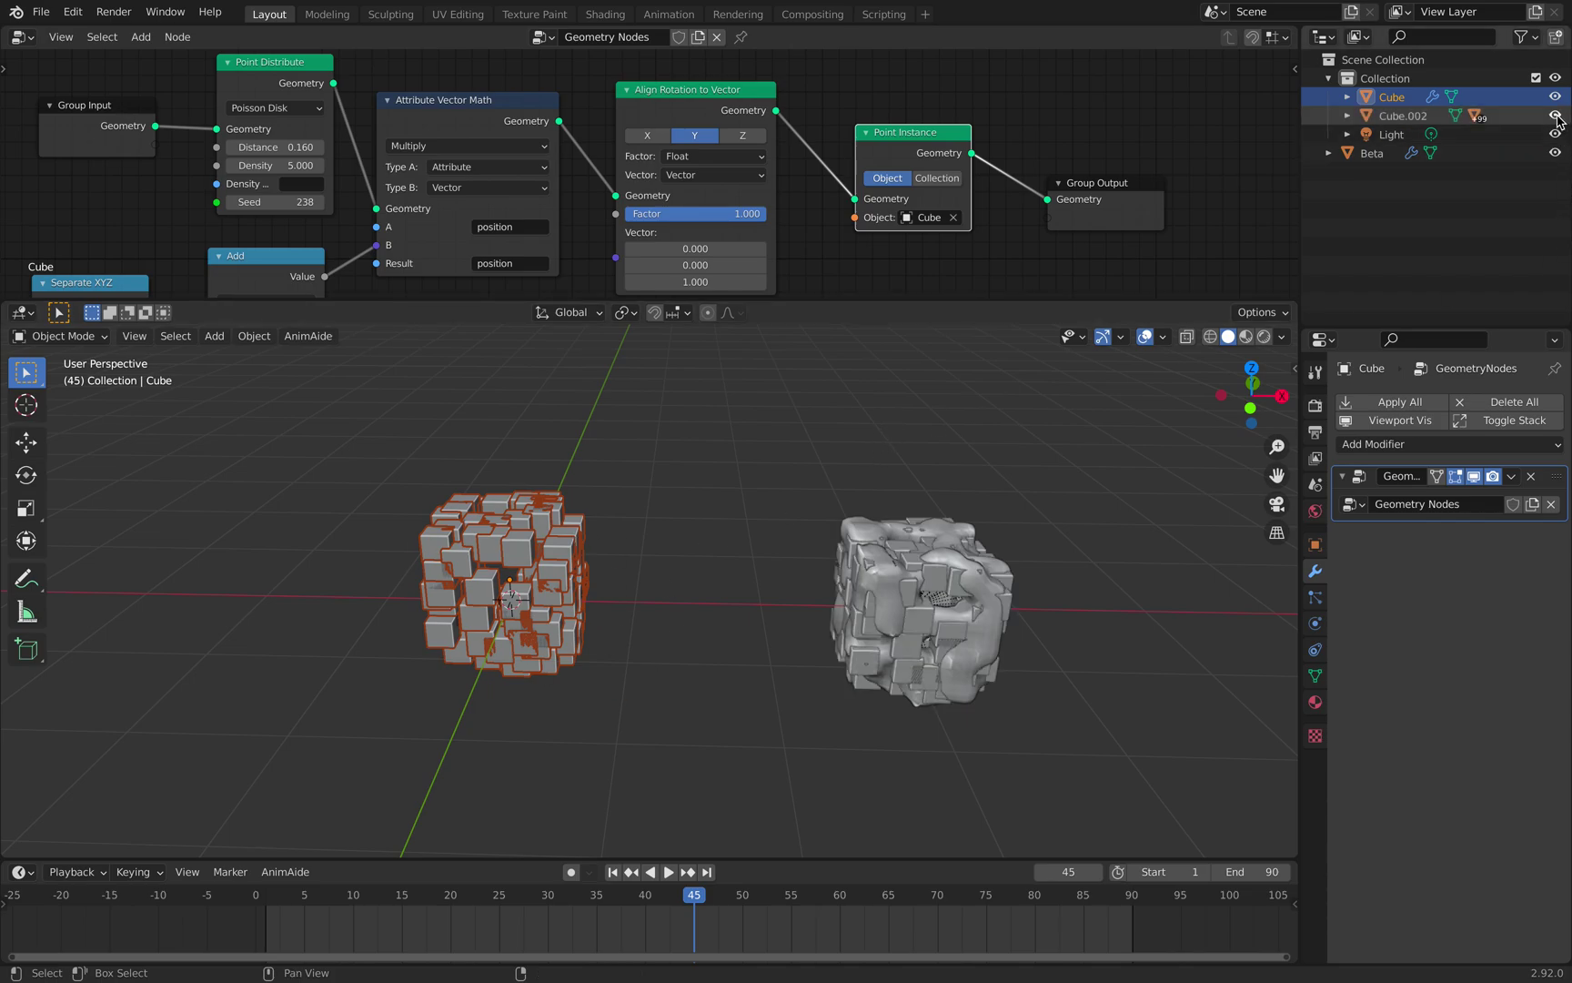
pyautogui.keyDown('shift'); pyautogui.moveTo(959, 576); pyautogui.dragTo(858, 551, button='middle'); pyautogui.keyUp('shift')
pyautogui.press('space')
pyautogui.press('space')
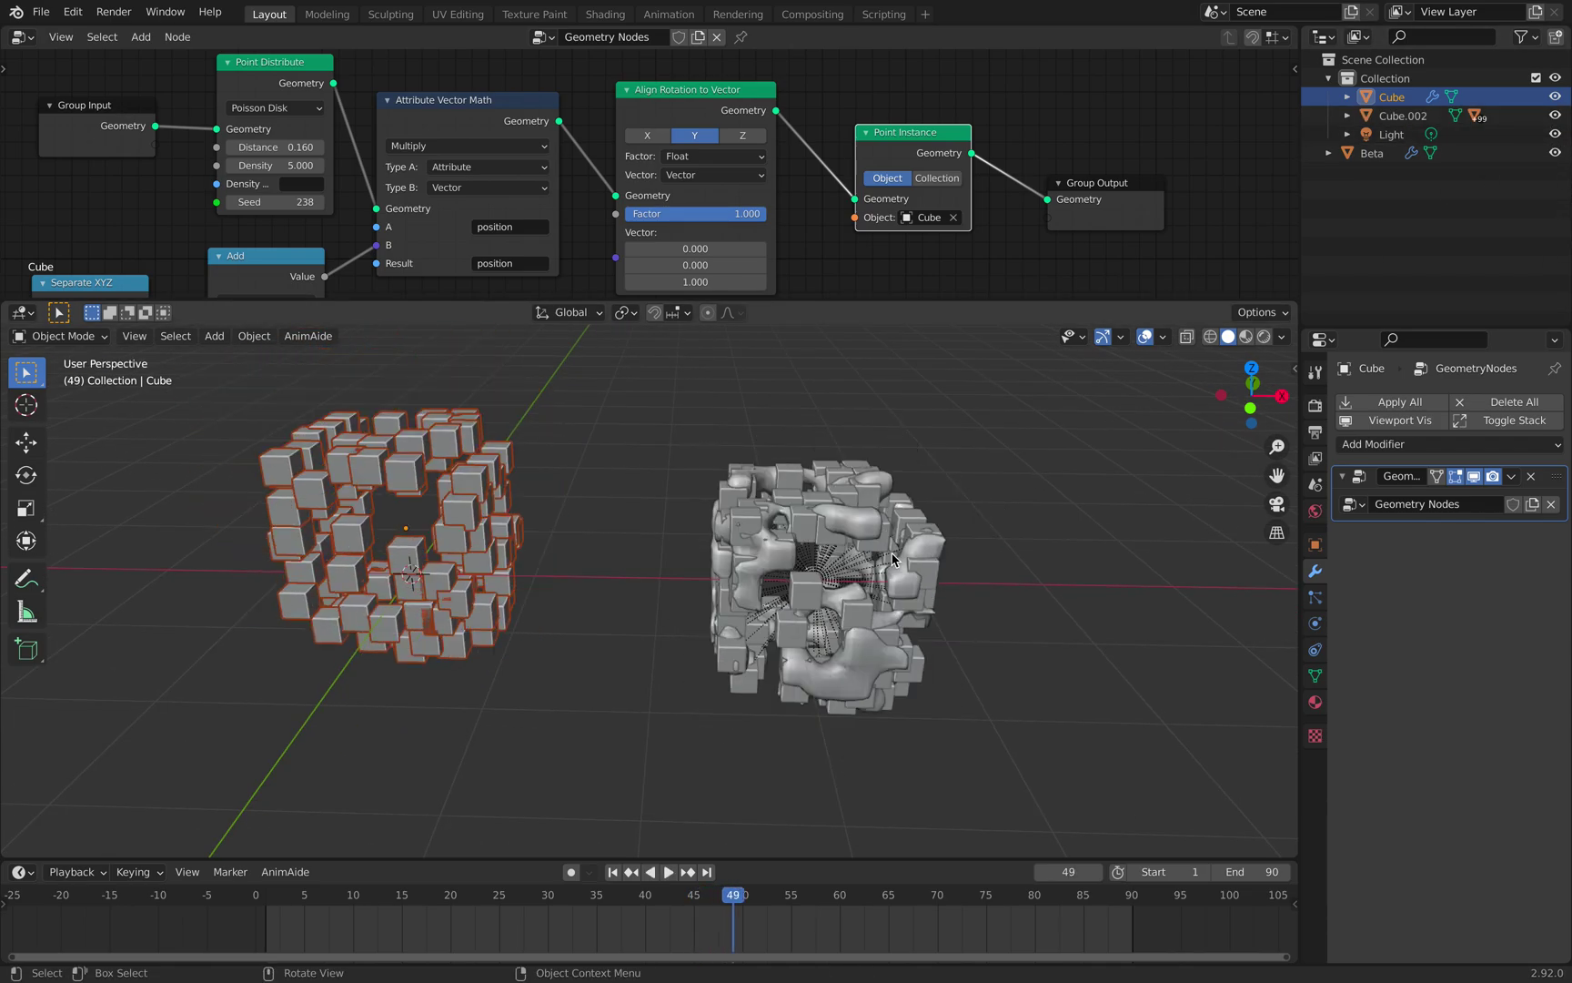
# - Select the Beta mesh, switch the node area to Sverchok Nodes and load the node tree NodeTree.002
pyautogui.click(788, 500)
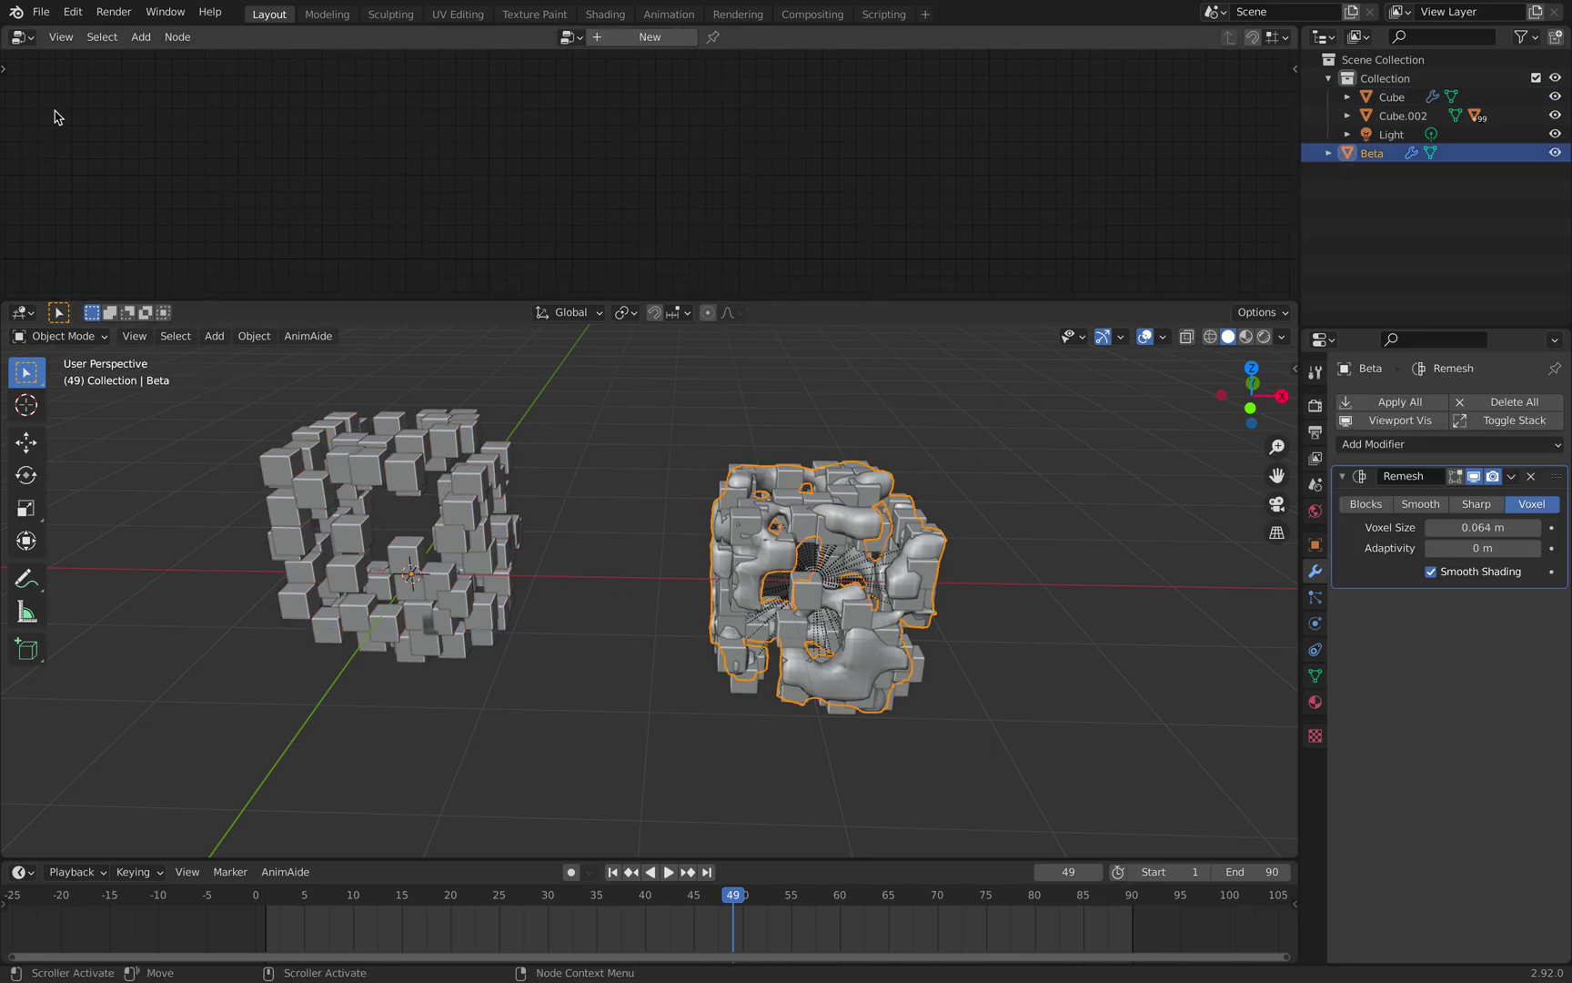
pyautogui.click(23, 37)
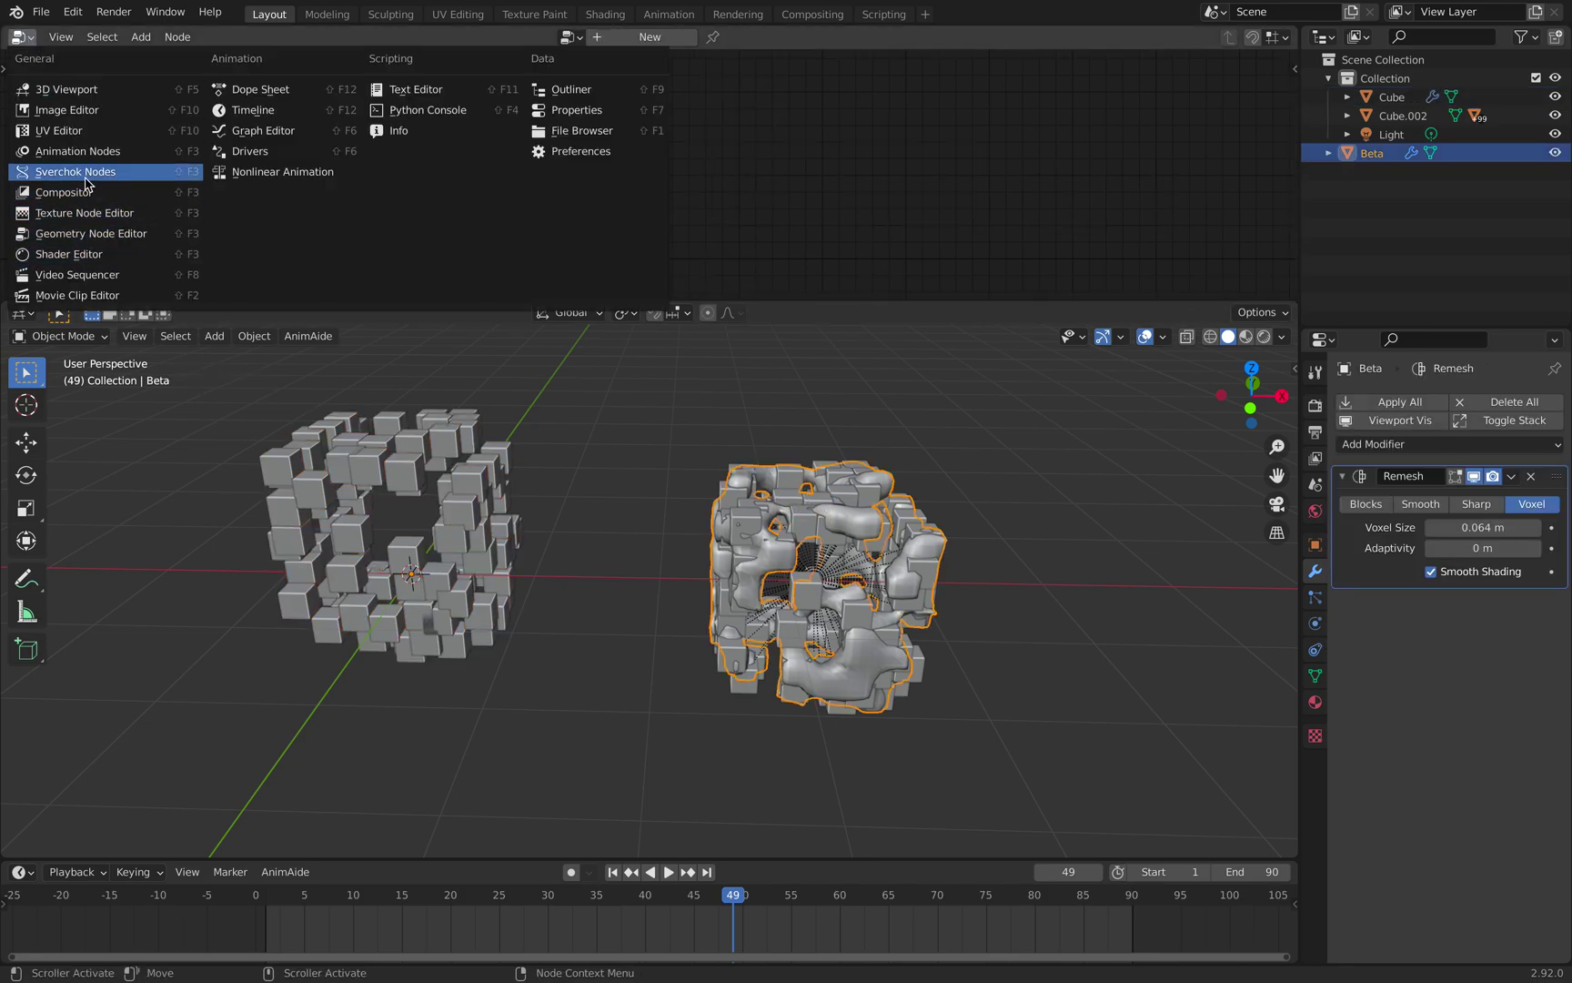
pyautogui.click(83, 172)
pyautogui.click(572, 36)
pyautogui.click(596, 77)
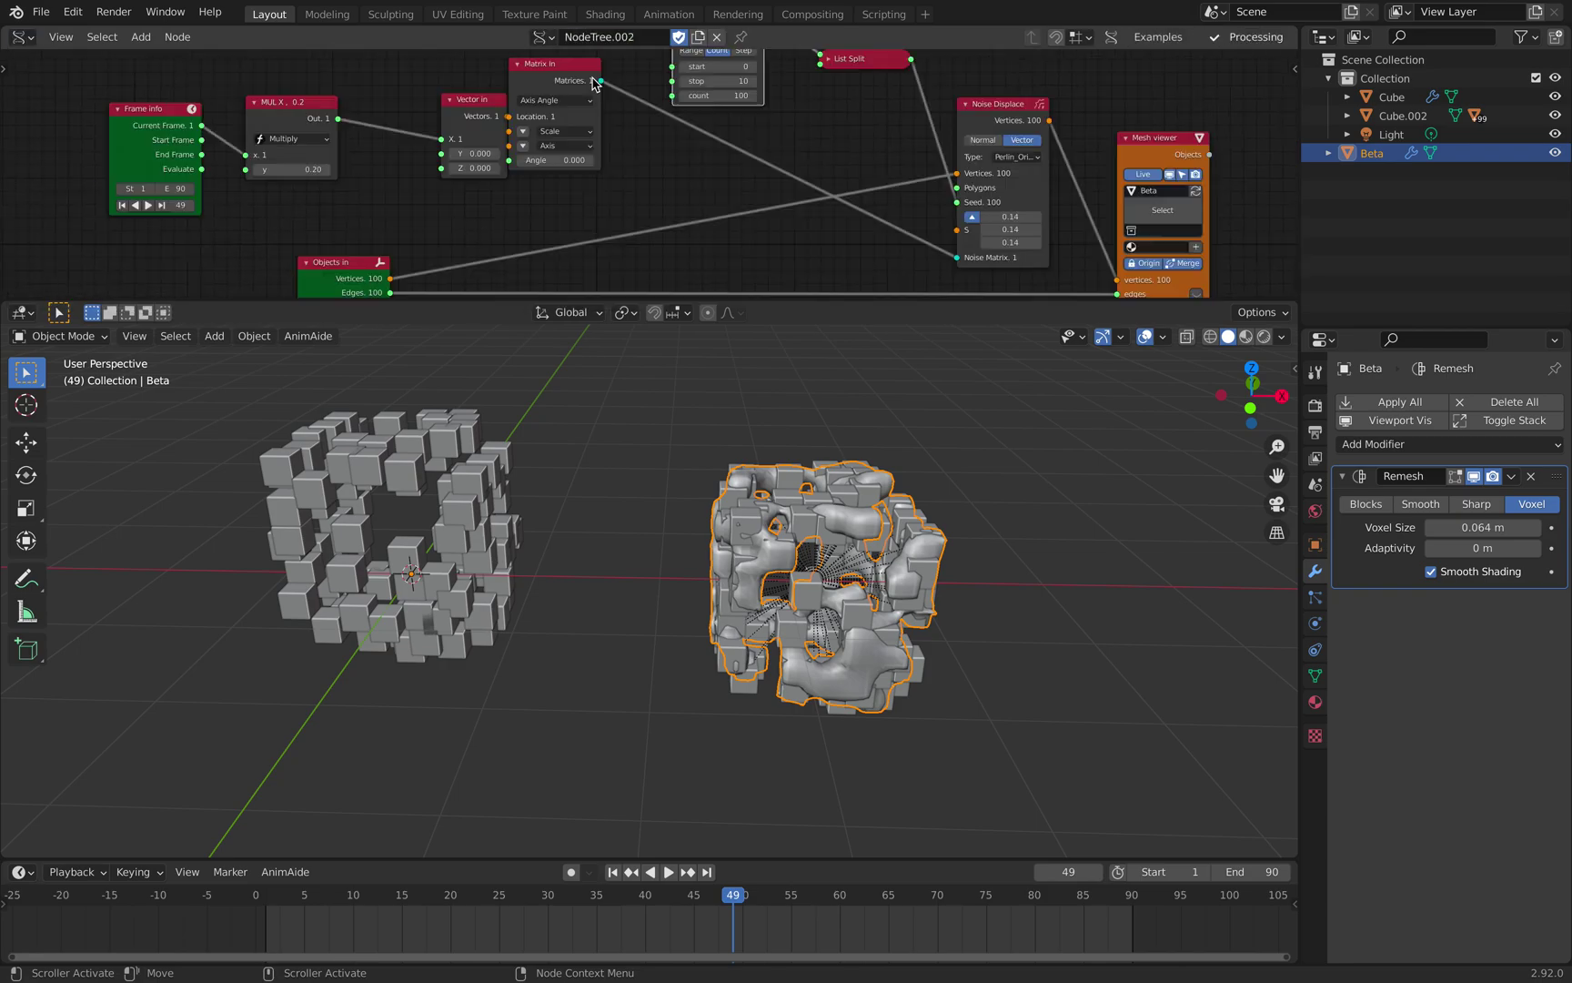
# - Enlarge the node area and examine the Objects in node with its list of cubes
pyautogui.scroll(-3, 705, 282)
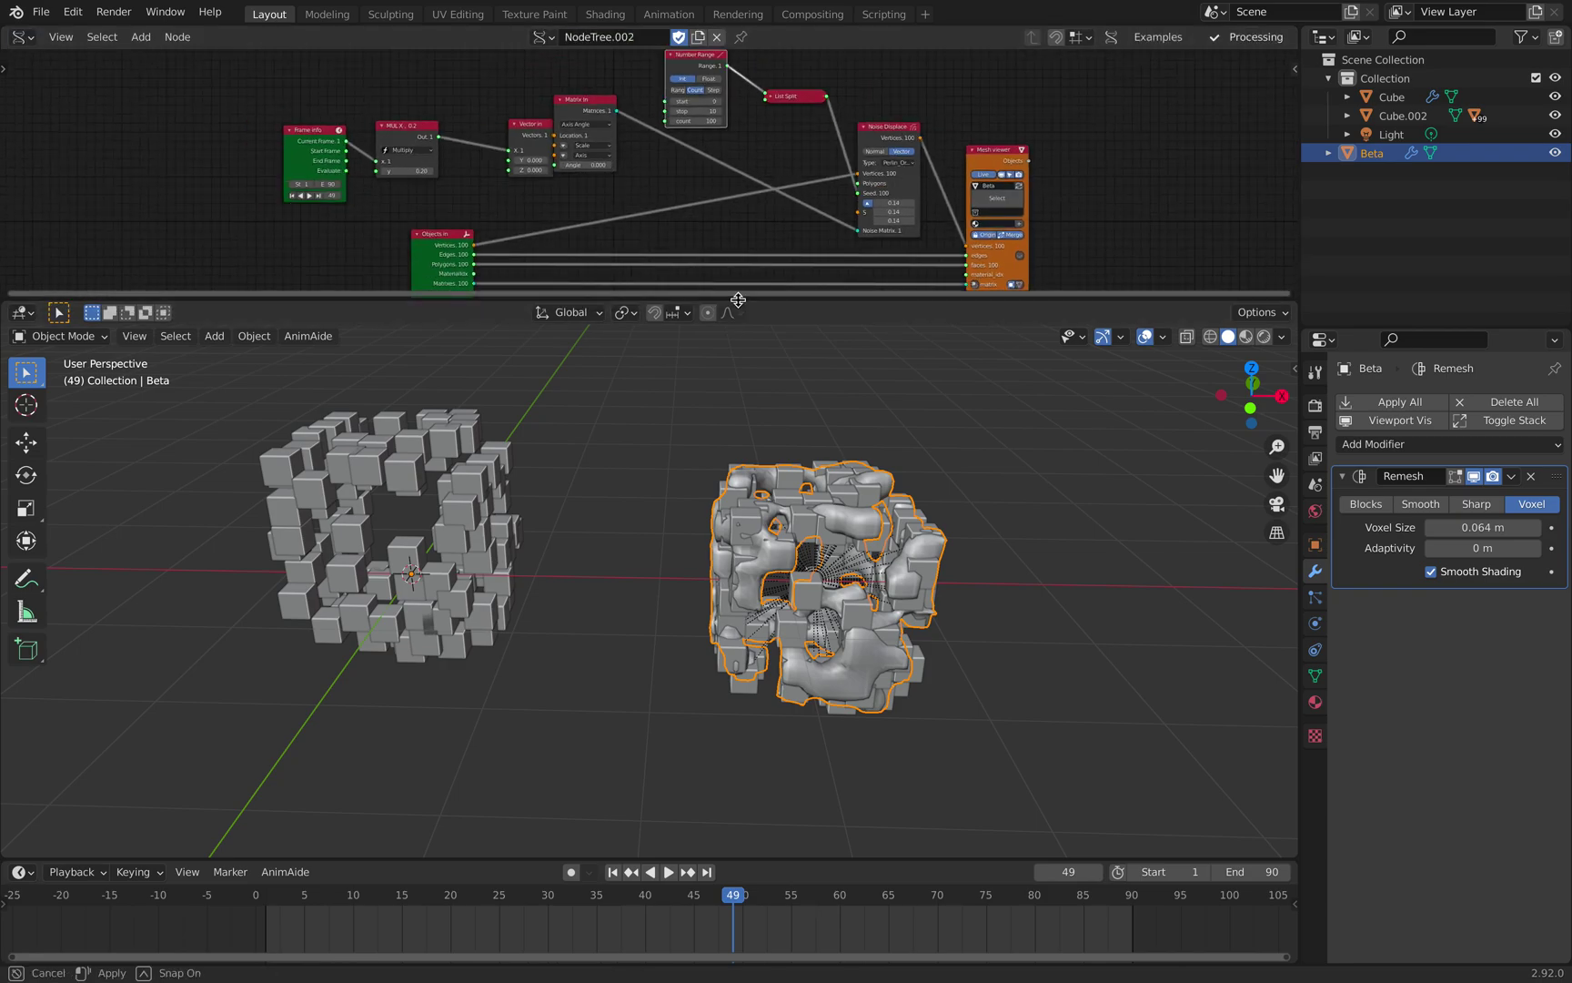
pyautogui.moveTo(738, 300); pyautogui.dragTo(738, 445)
pyautogui.scroll(3, 510, 254)
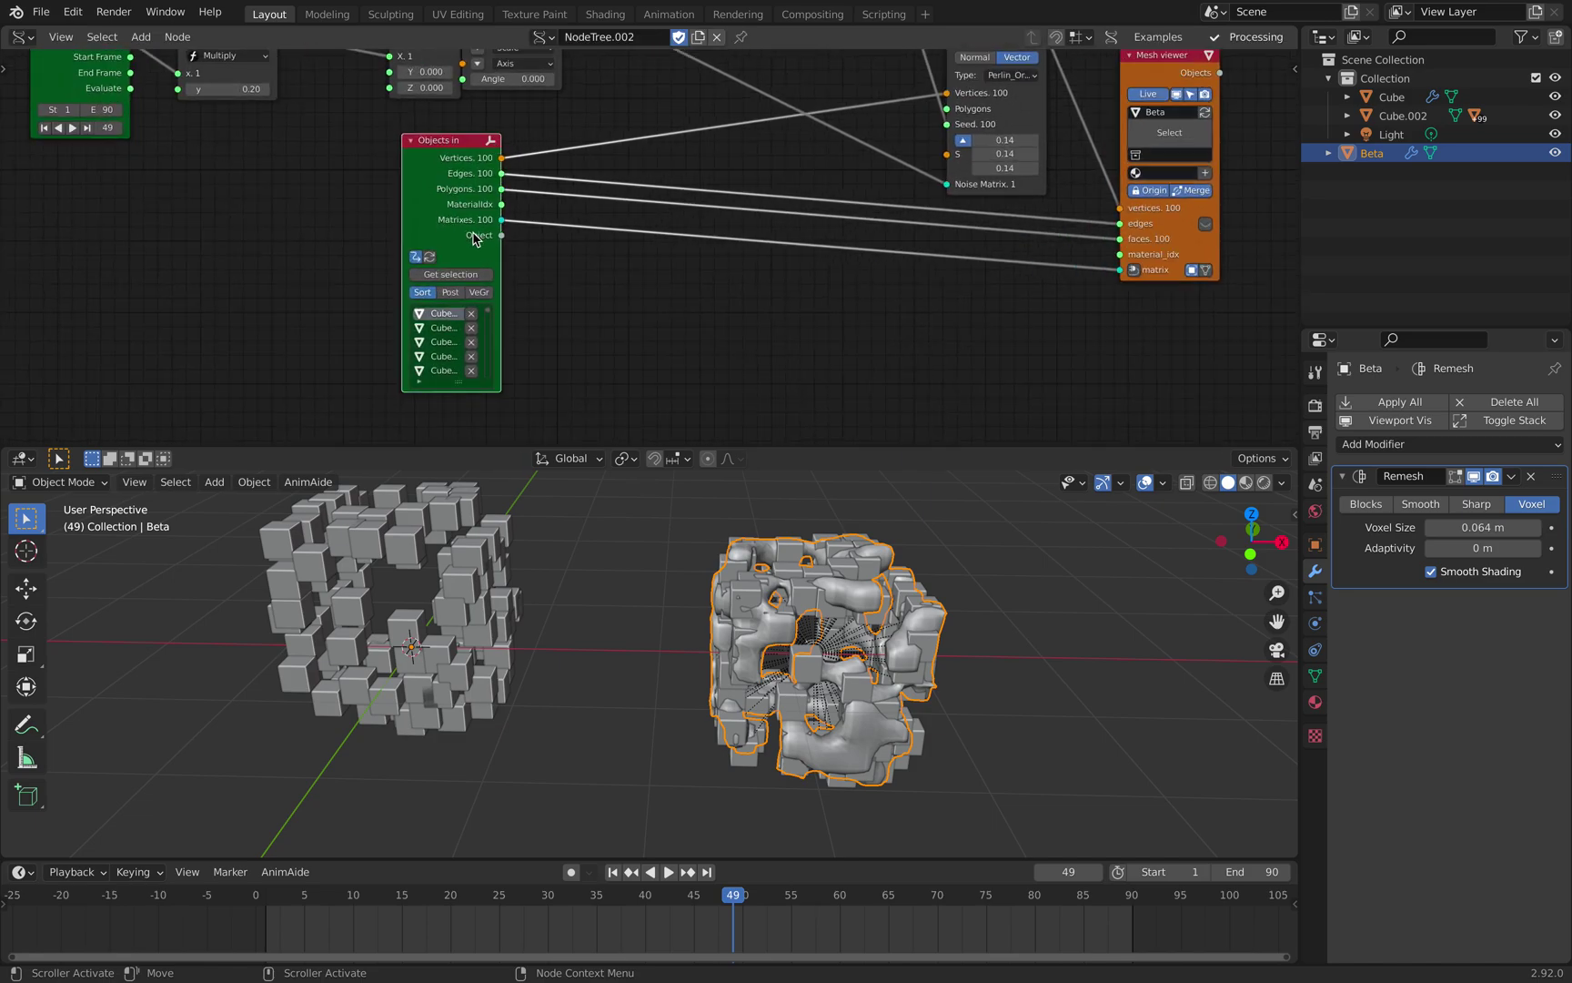
pyautogui.scroll(2, 473, 239)
pyautogui.scroll(-1, 674, 604)
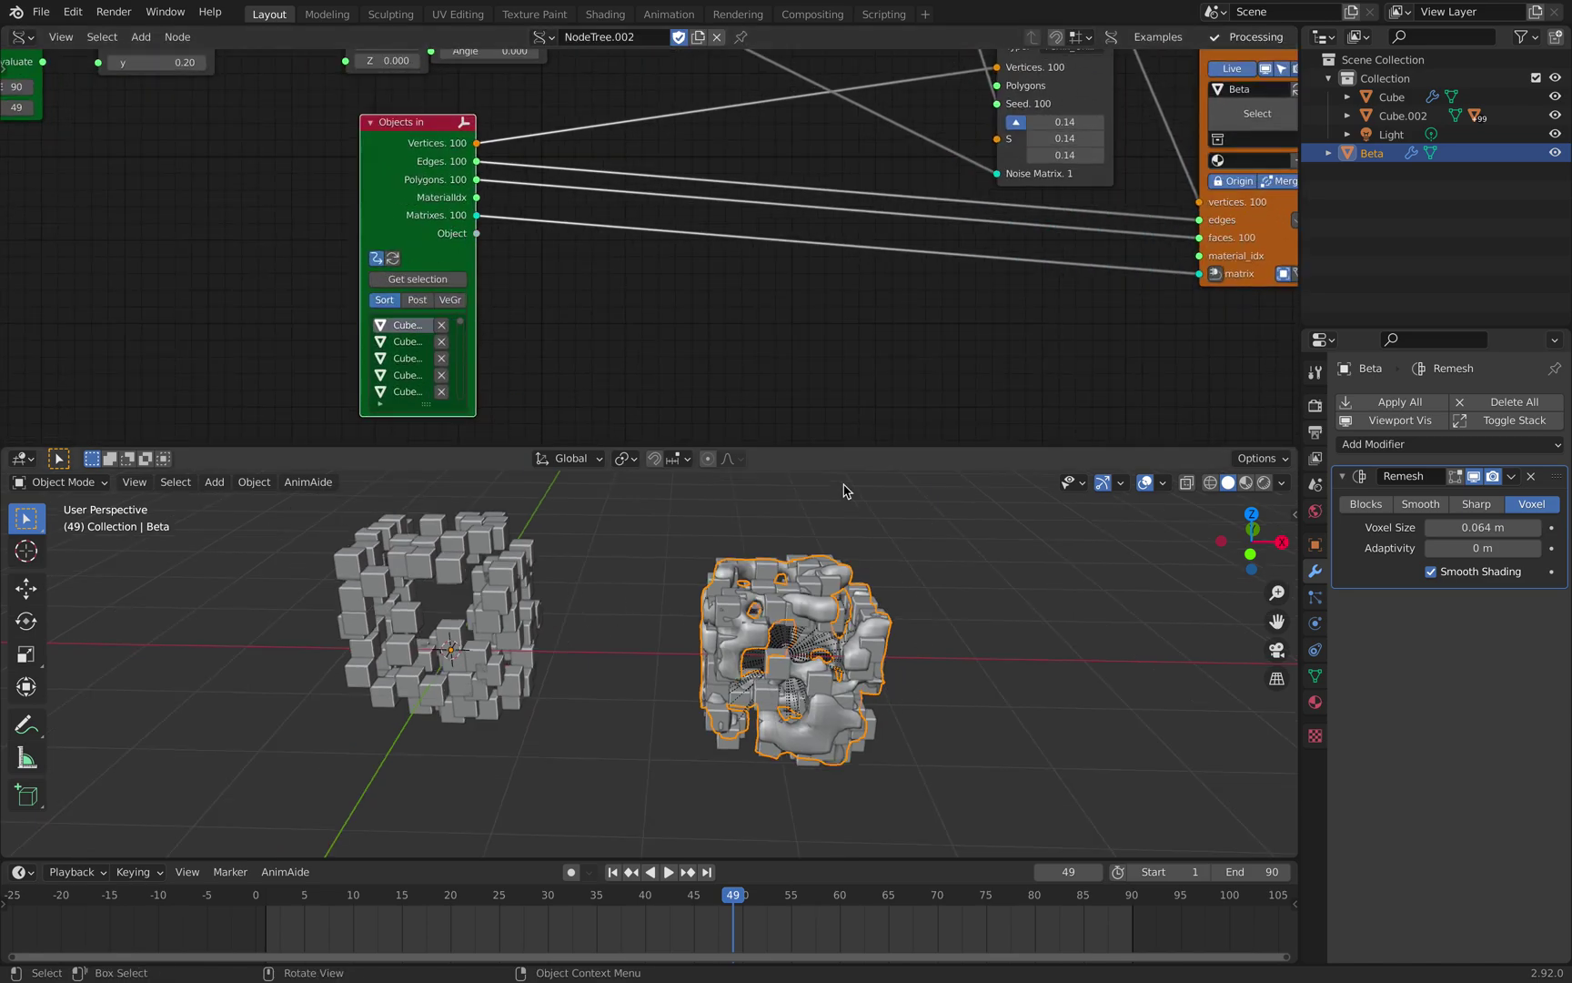
# - Reposition the Mesh viewer node slightly away from the Noise Displace node
pyautogui.moveTo(687, 179); pyautogui.dragTo(611, 274, button='middle')
pyautogui.scroll(-3, 610, 273)
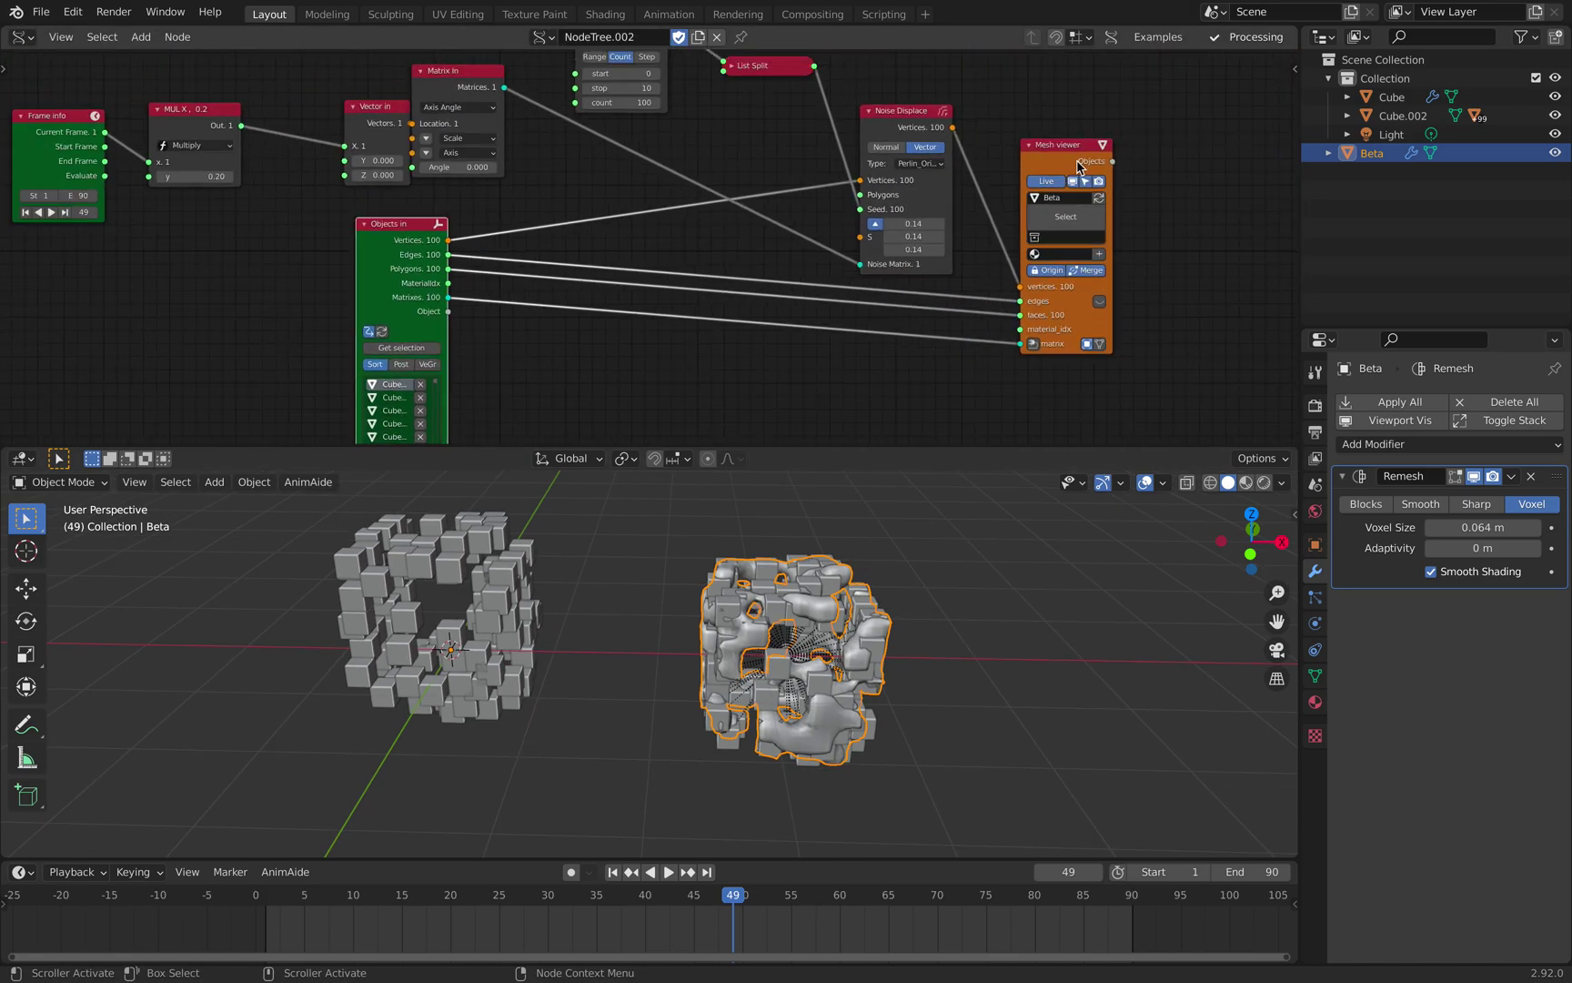
pyautogui.moveTo(1079, 165); pyautogui.dragTo(1103, 176)
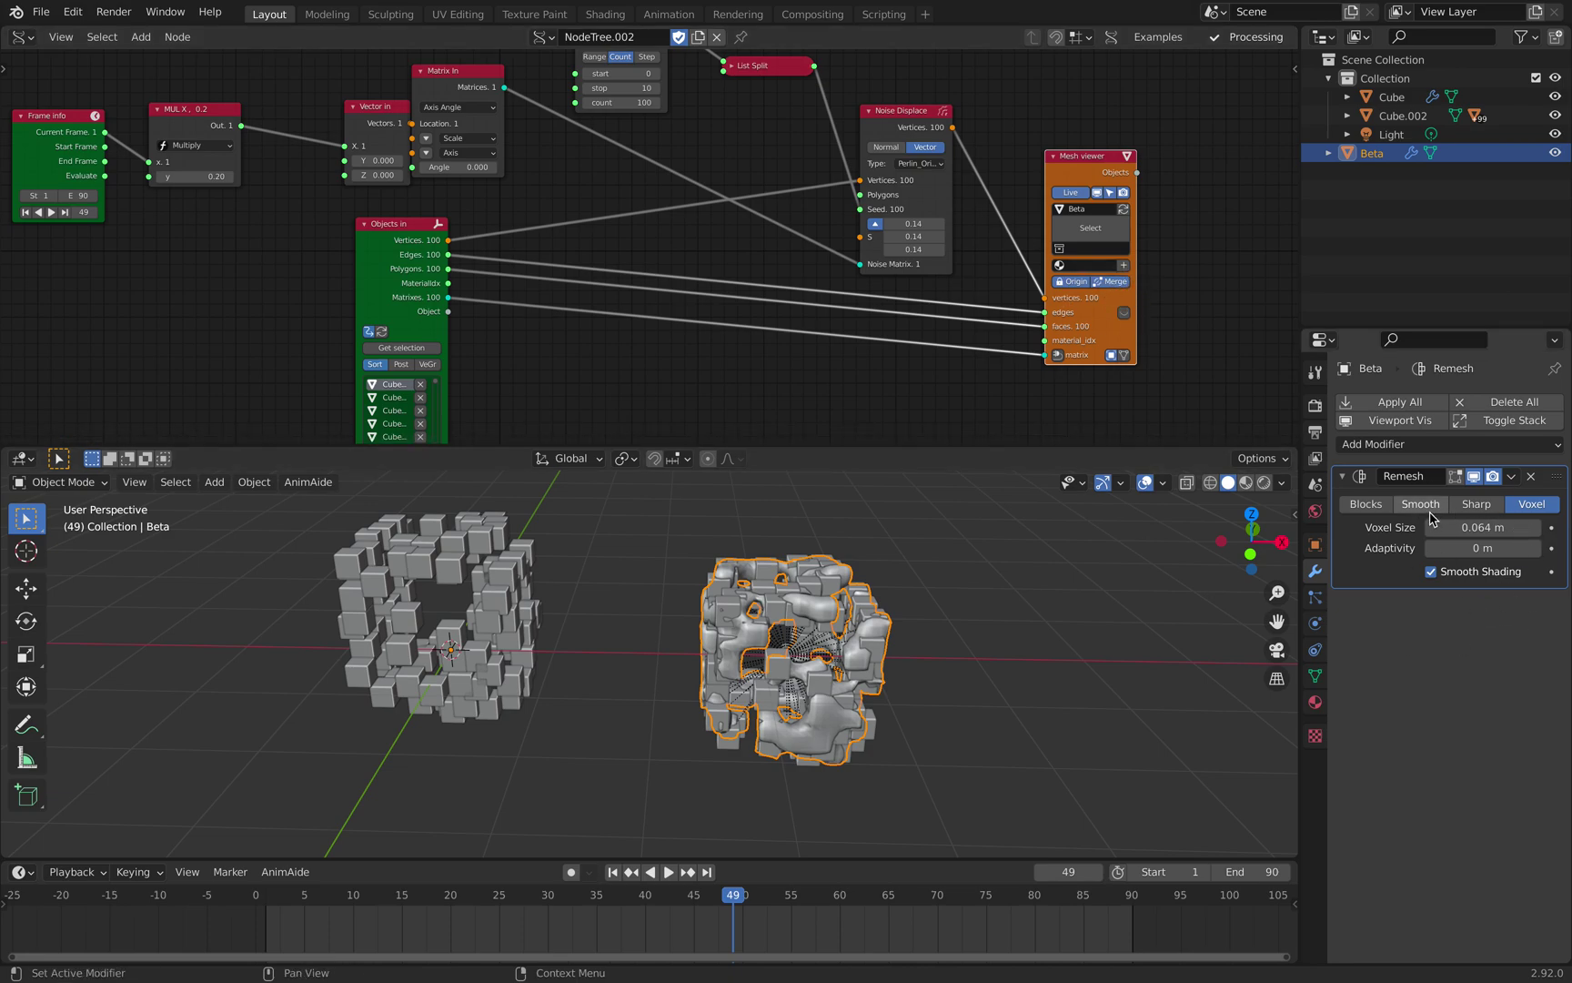
# - Select Cube.002 and inspect the instanced cubes around it in the viewport
pyautogui.click(1398, 119)
pyautogui.moveTo(819, 526); pyautogui.dragTo(802, 555, button='middle')
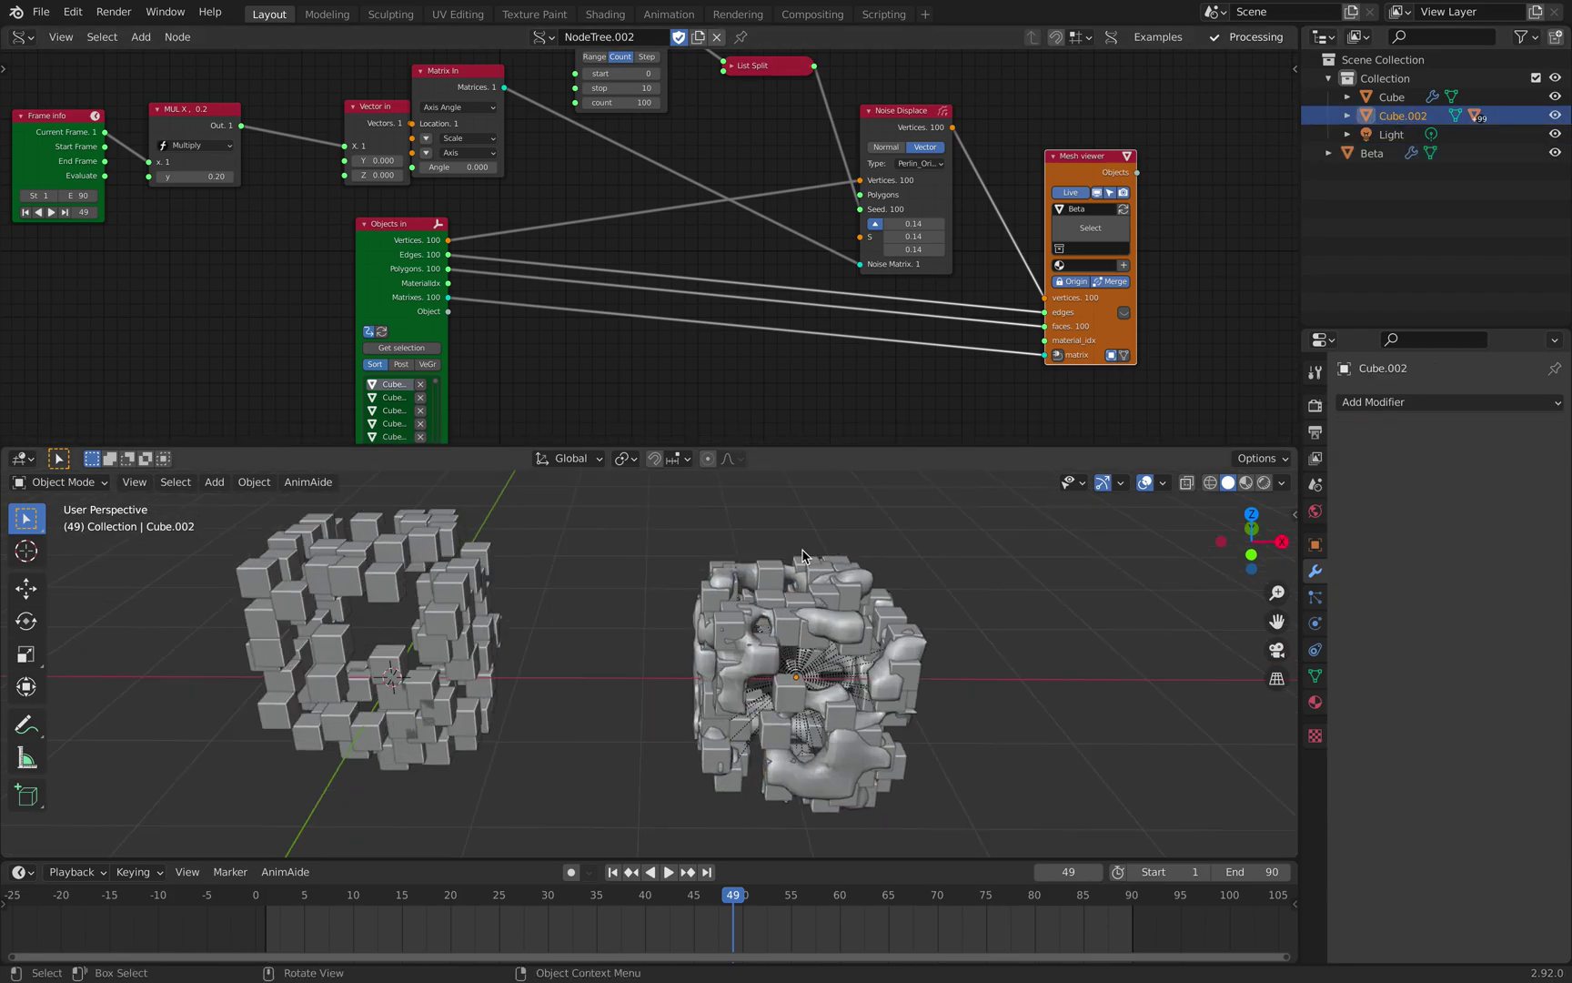
pyautogui.scroll(-2, 804, 557)
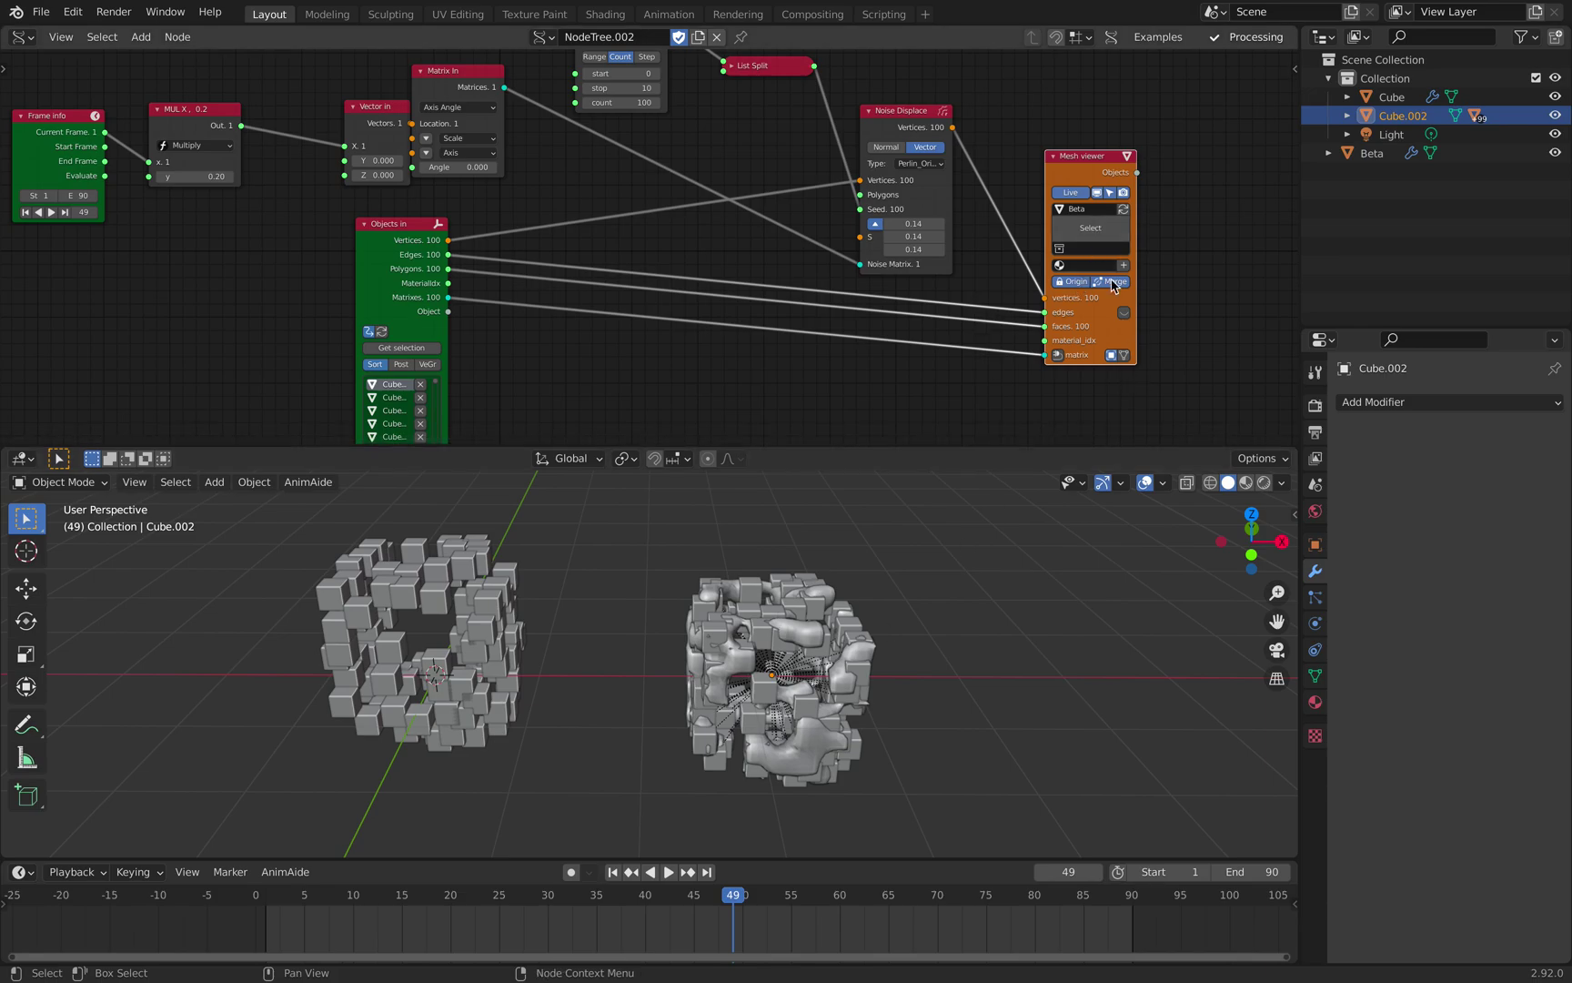
# - Turn off the viewport display of Beta in the Mesh viewer node and select one of the instanced cubes
pyautogui.click(1098, 194)
pyautogui.moveTo(824, 593); pyautogui.dragTo(856, 569, button='middle')
pyautogui.click(810, 597)
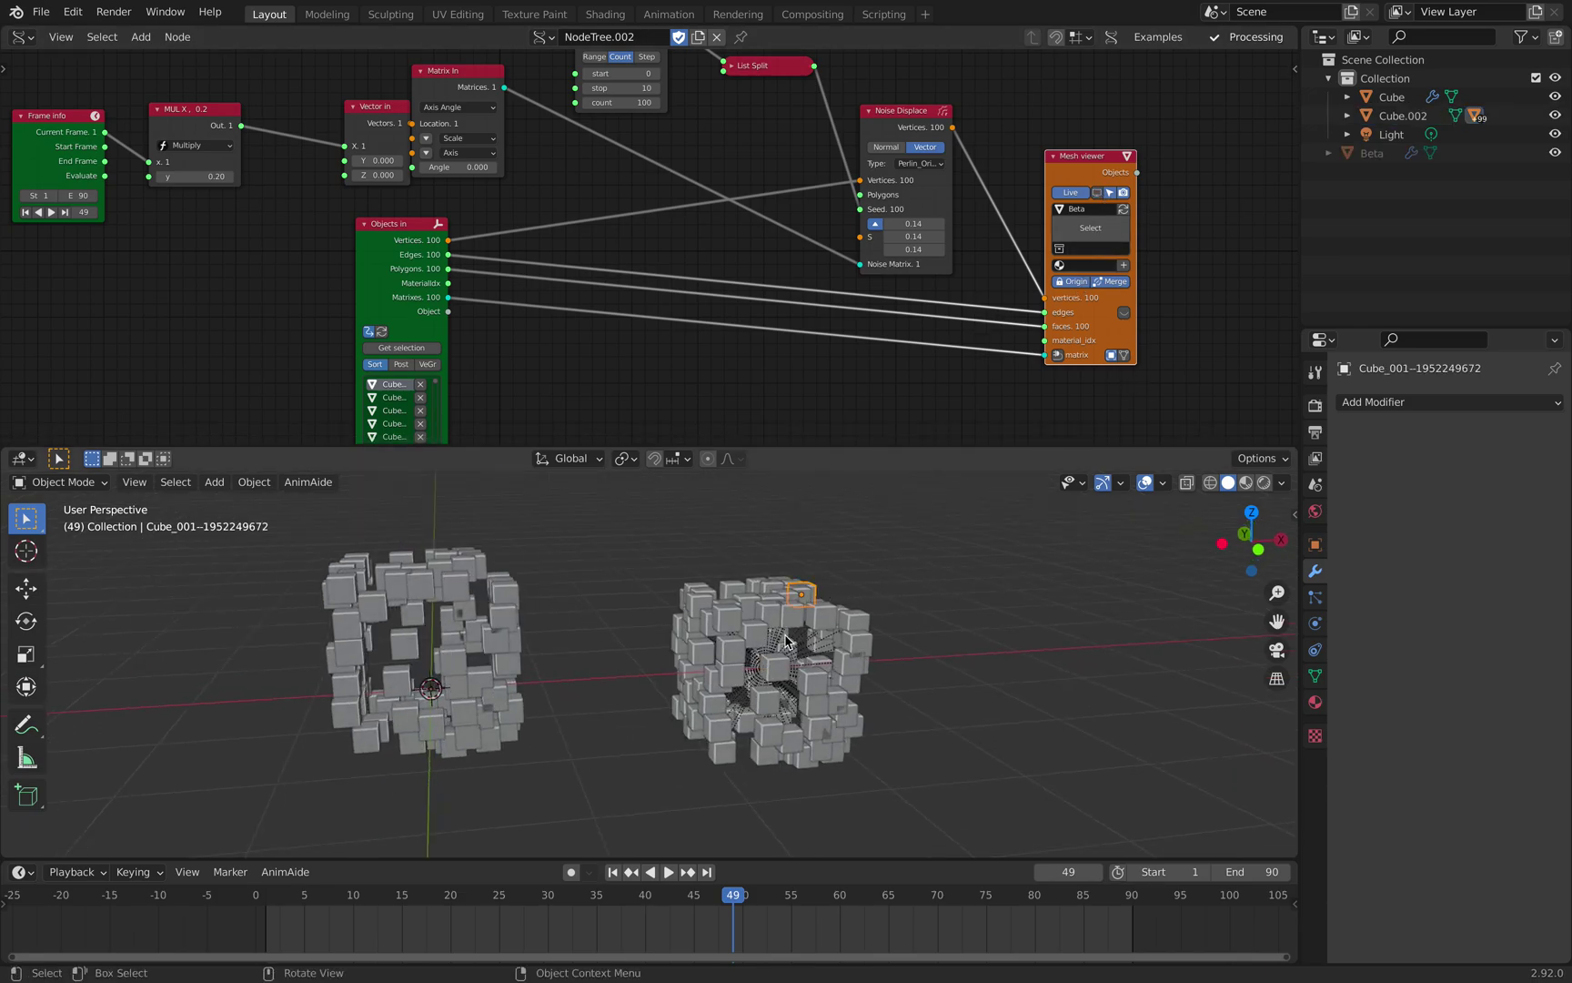
pyautogui.keyDown('shift'); pyautogui.moveTo(819, 650); pyautogui.dragTo(677, 593, button='middle'); pyautogui.keyUp('shift')
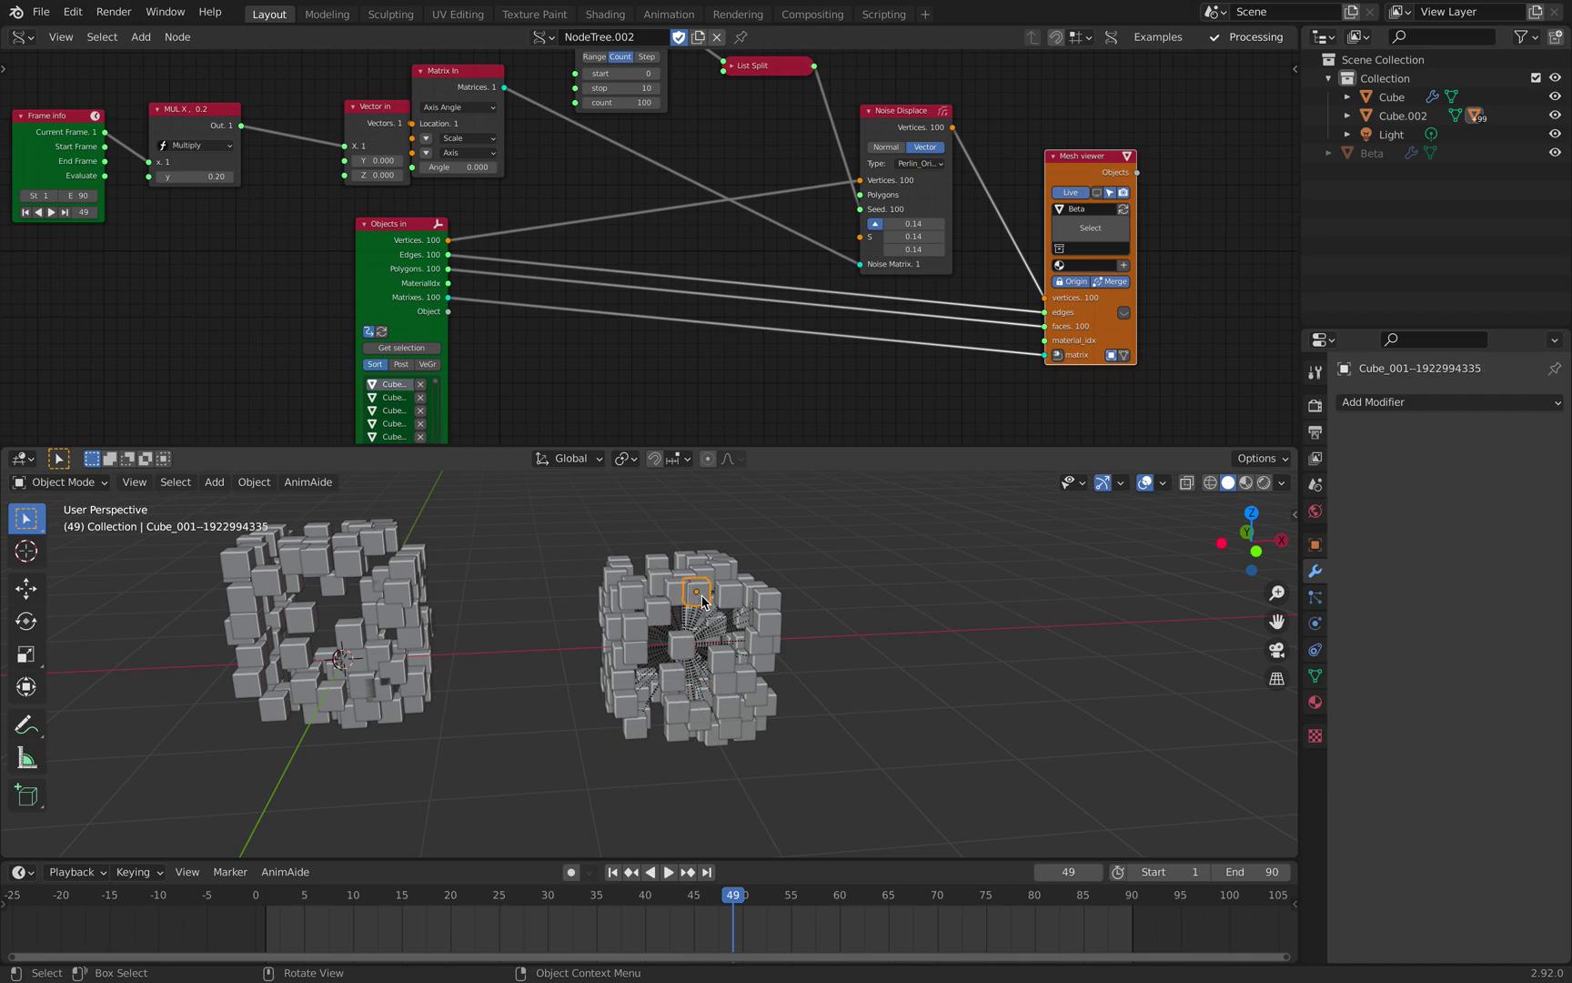
# - Inspect one instanced cube in Edit Mode and return to Object Mode
pyautogui.press('Tab')
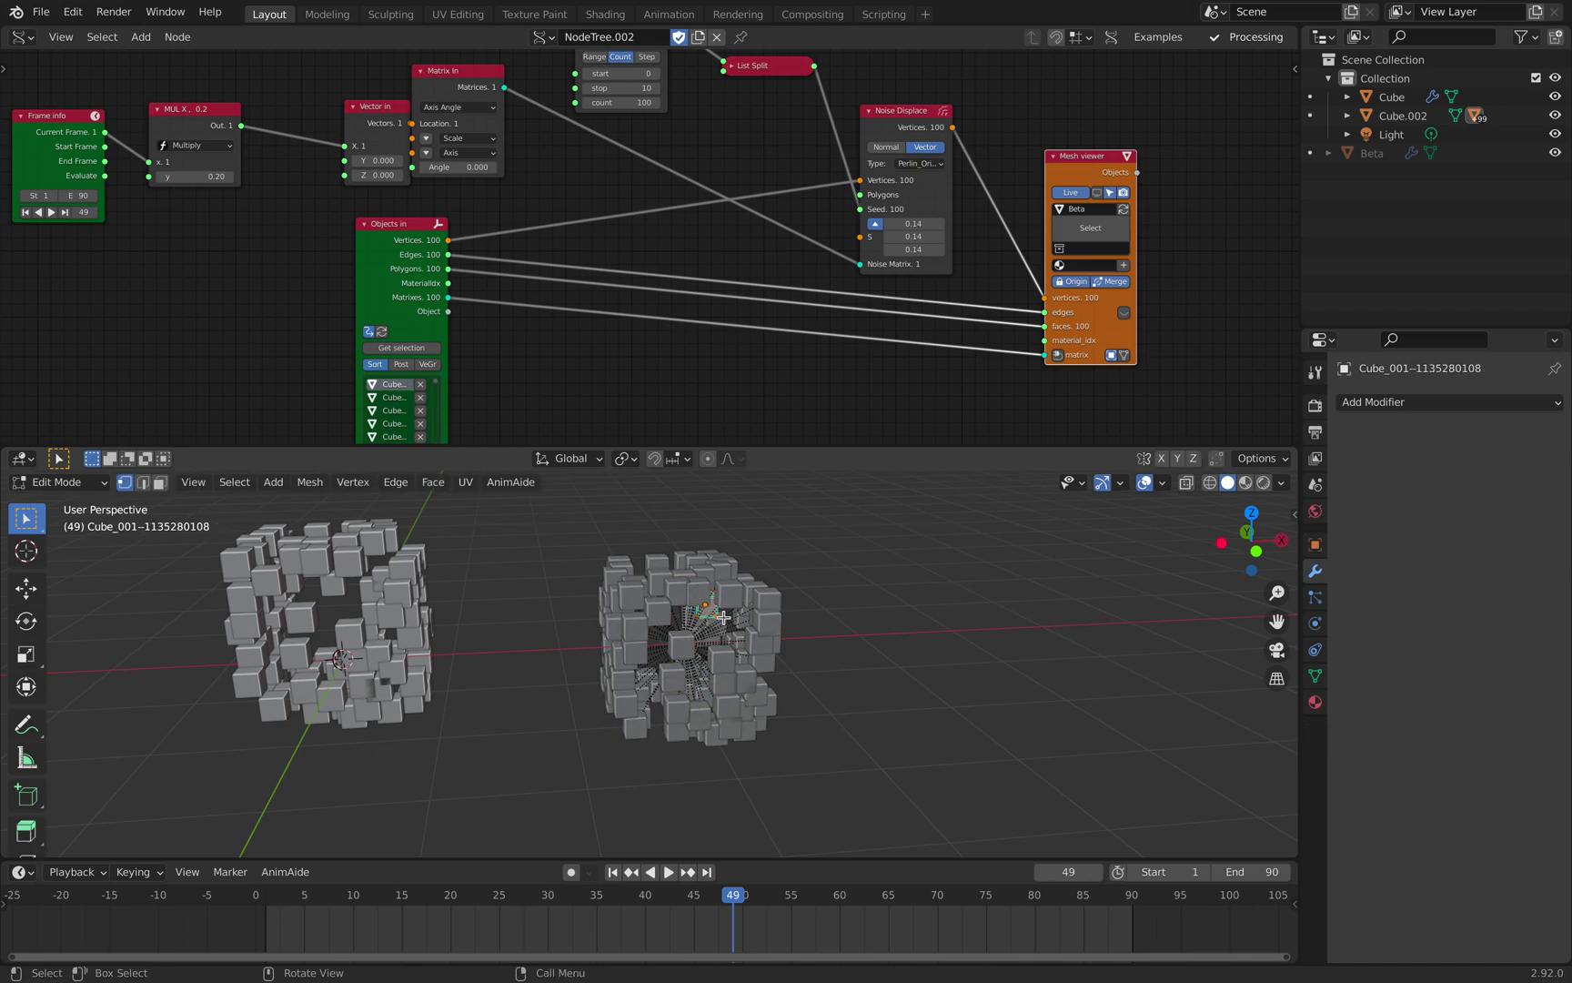
pyautogui.press('Tab')
pyautogui.moveTo(689, 657); pyautogui.dragTo(715, 610, button='middle')
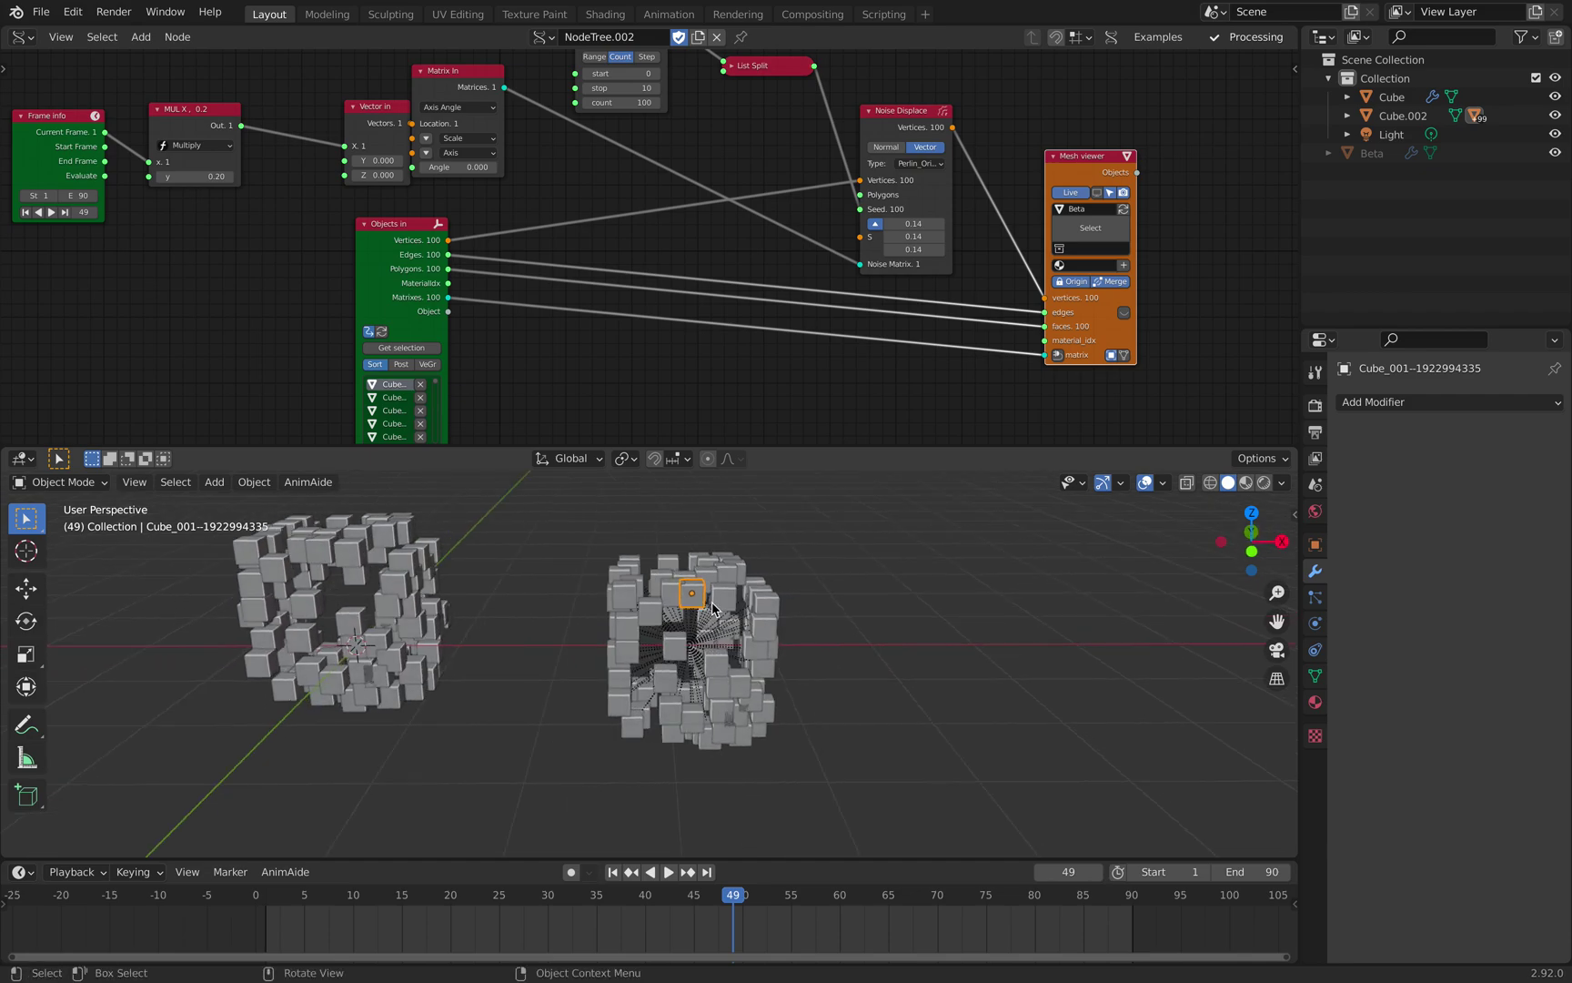
# - Move the Objects in node closer to the Noise Displace node and set Noise Displace's three scale values to 0.50
pyautogui.moveTo(407, 247); pyautogui.dragTo(515, 258)
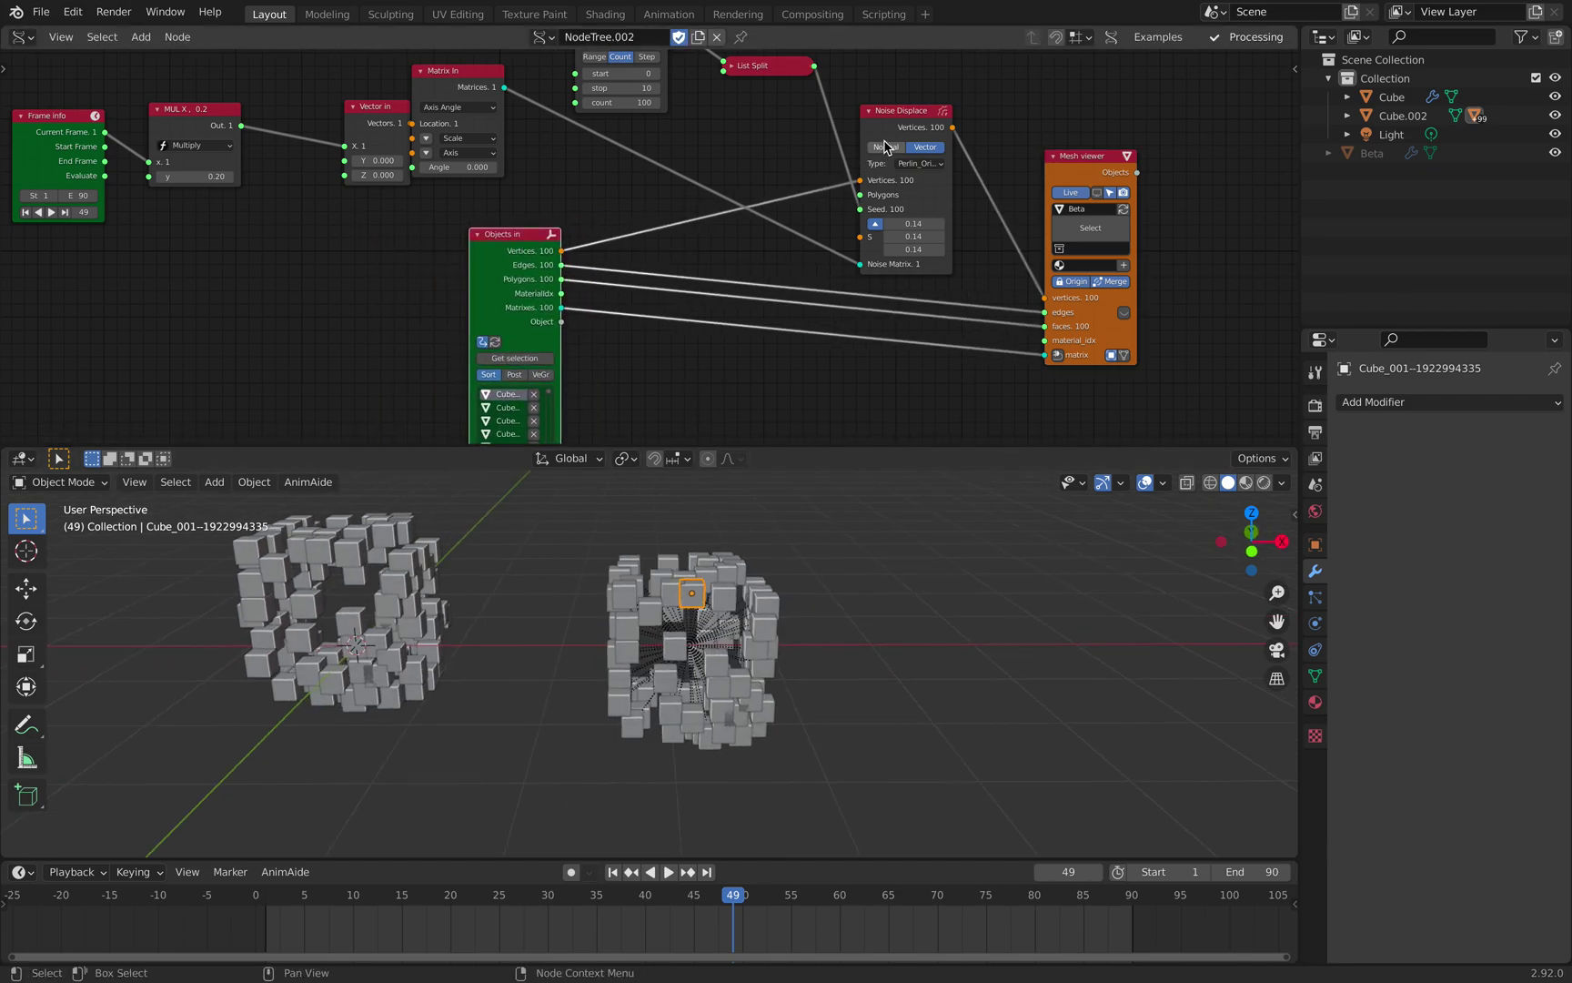
pyautogui.moveTo(884, 115); pyautogui.dragTo(885, 110)
pyautogui.moveTo(797, 153); pyautogui.dragTo(801, 168, button='middle')
# - Play the animation on to frame 71 and view the cubes up close
pyautogui.press('space')
pyautogui.press('space')
pyautogui.scroll(1, 778, 549)
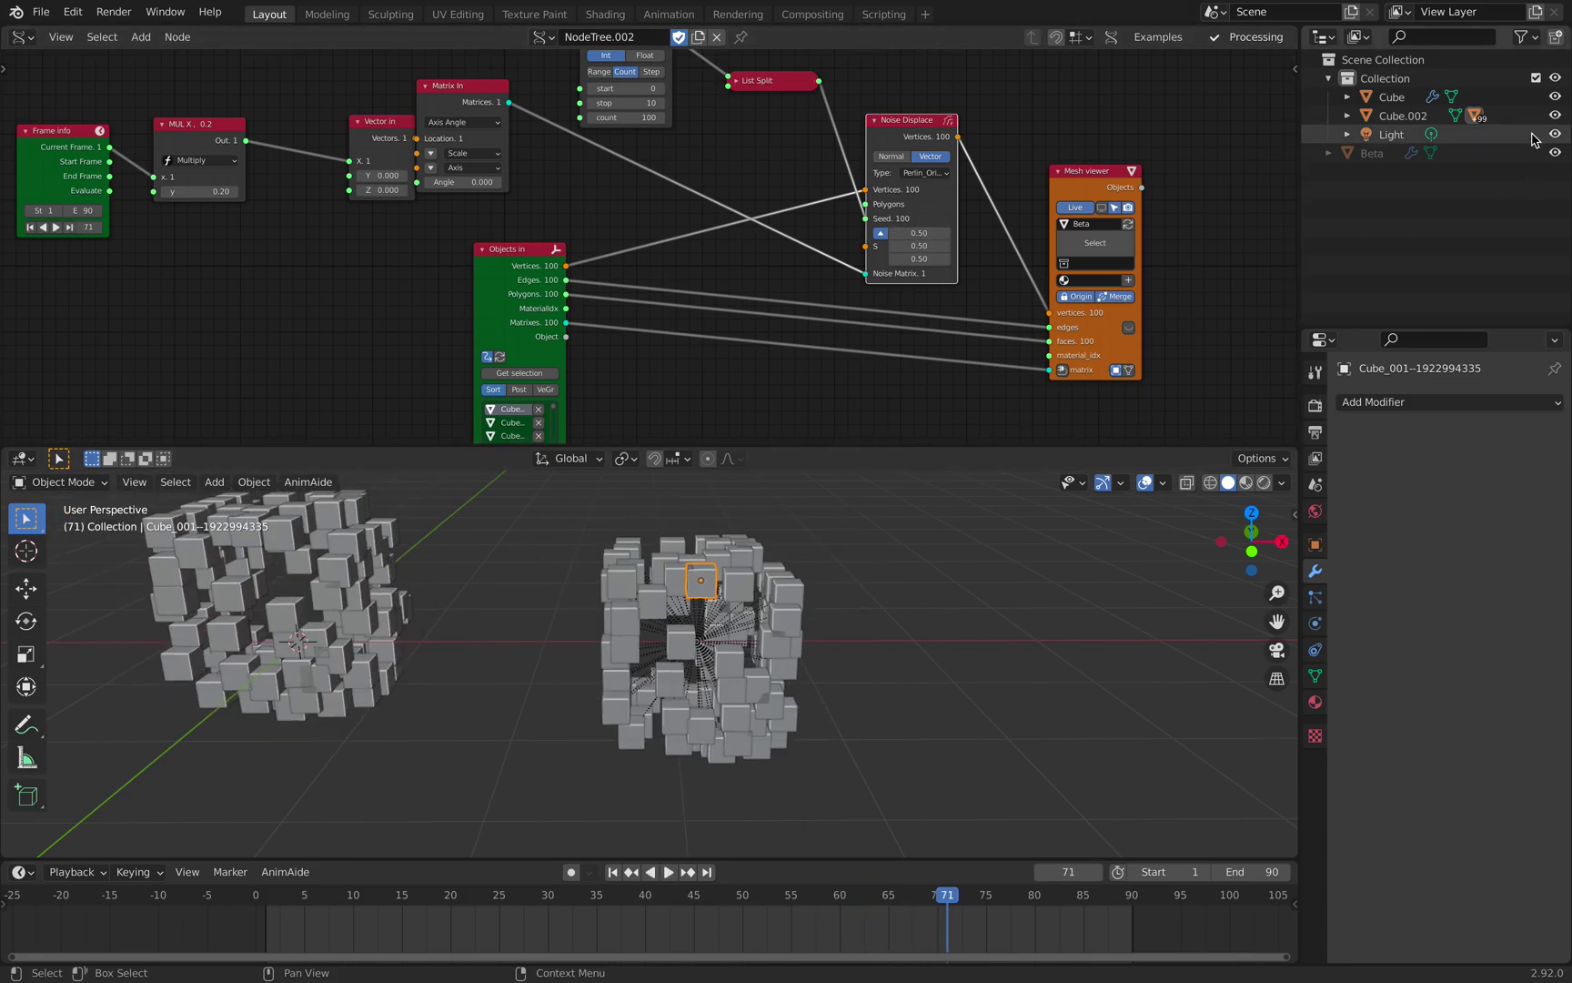
# - Hide Cube.002, turn Beta's viewport display back on in the Mesh viewer node and start playback
pyautogui.click(1554, 115)
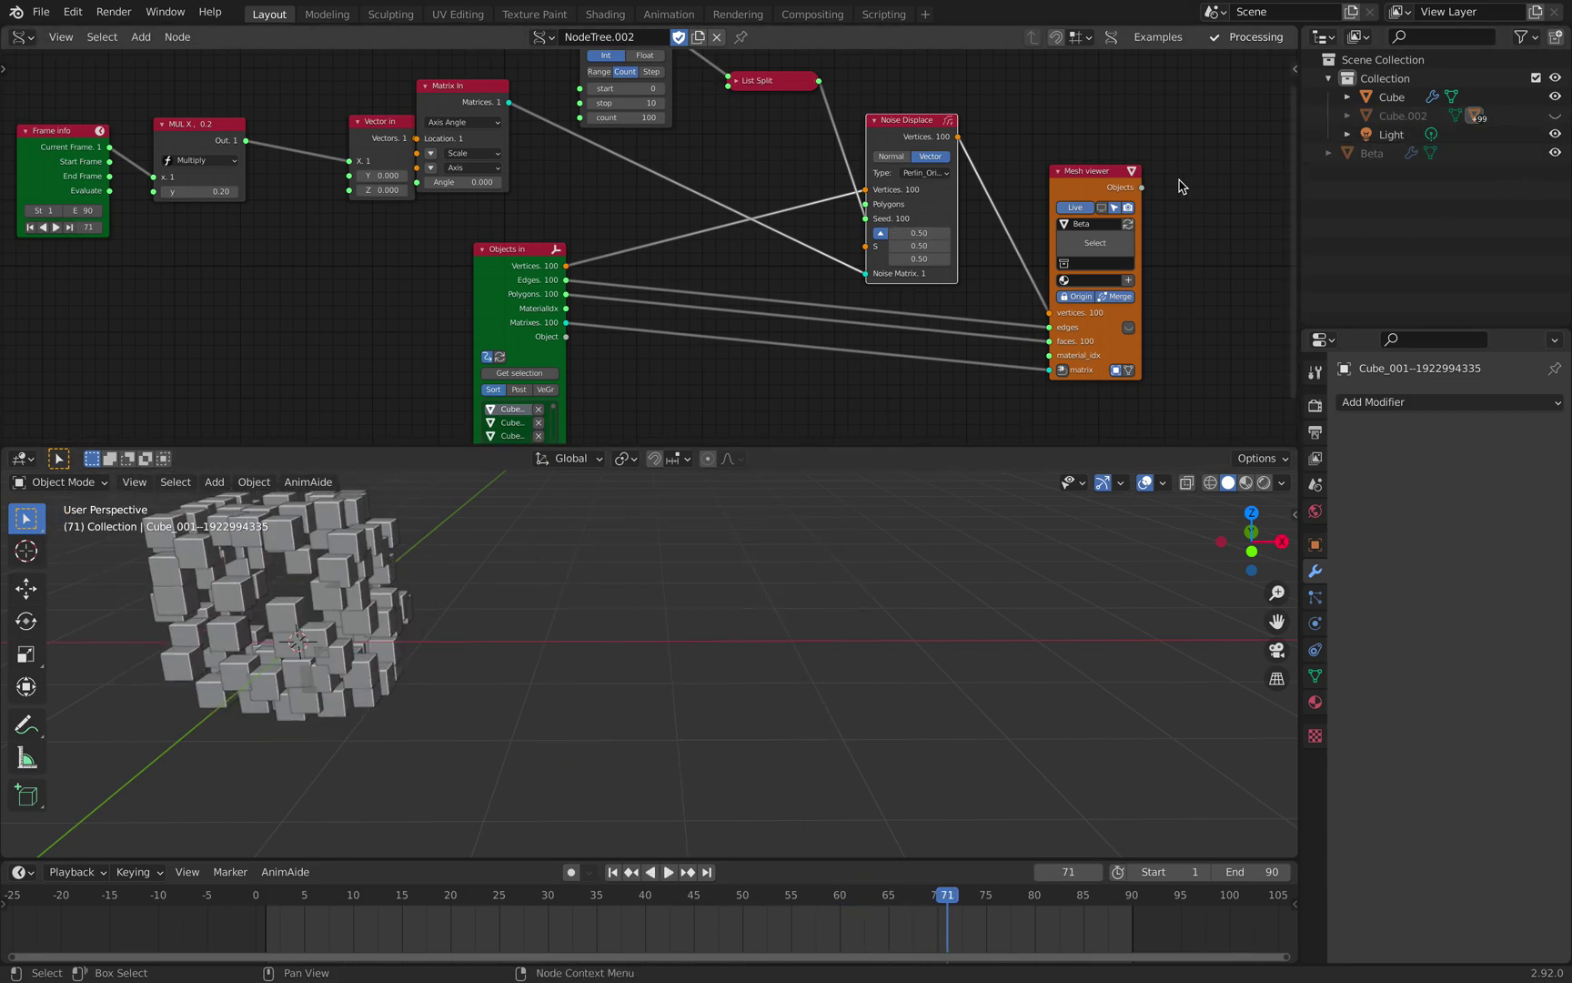
pyautogui.click(1099, 206)
pyautogui.press('space')
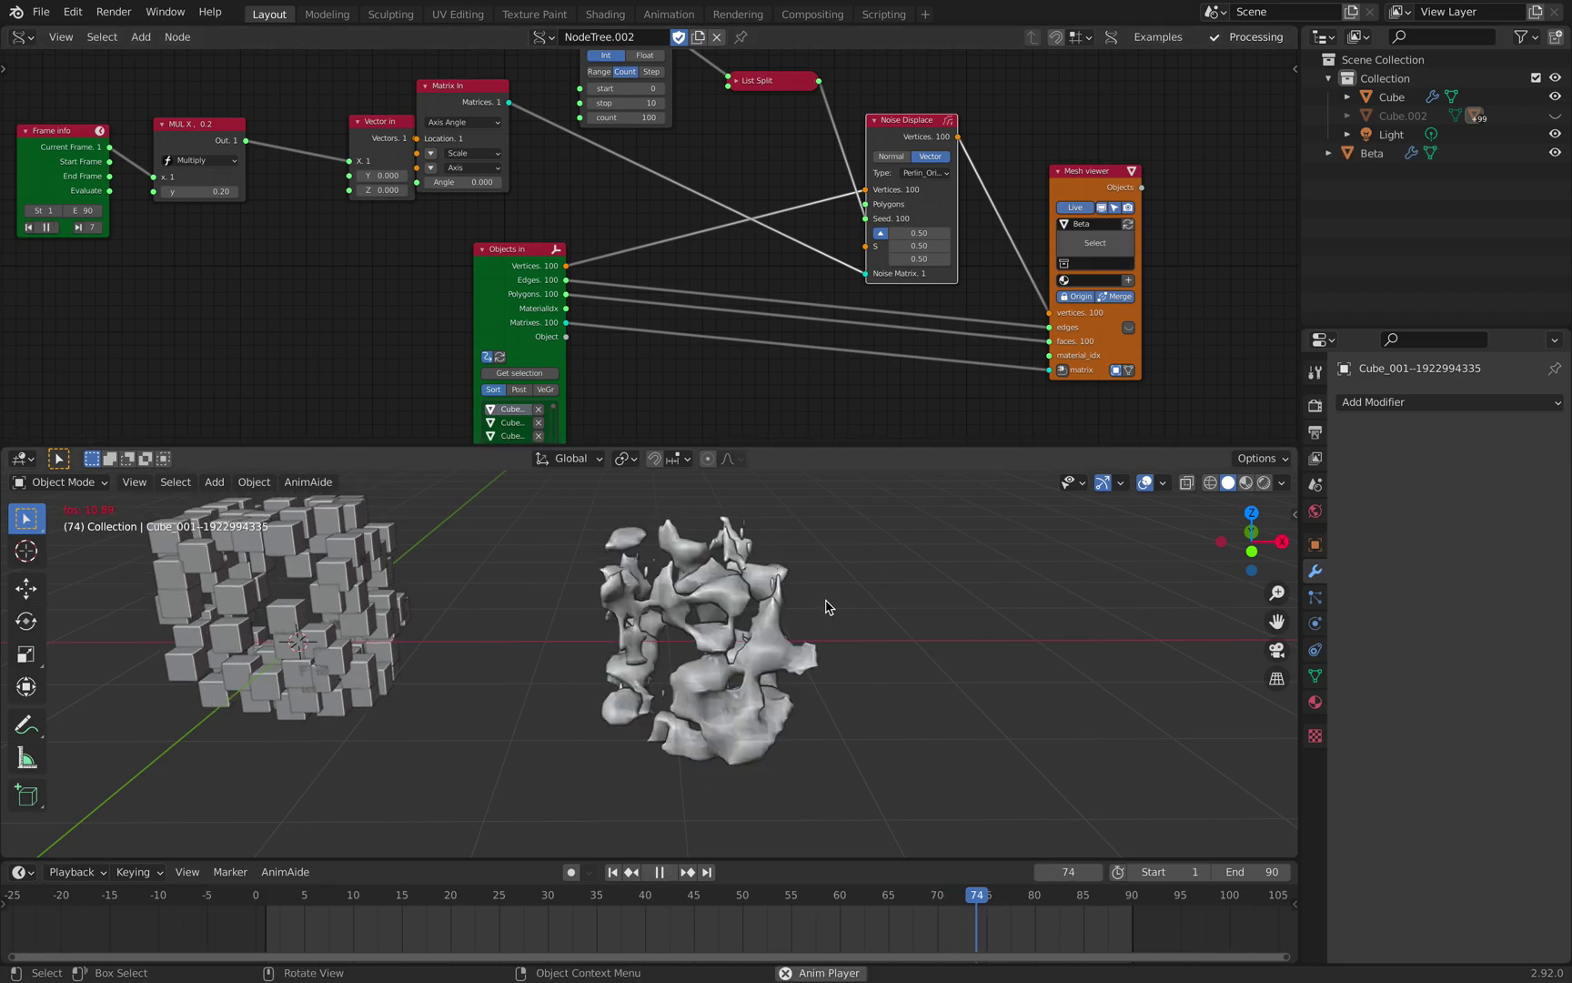
# - Select the Beta mesh during playback and stop the animation at frame 54
pyautogui.click(763, 596)
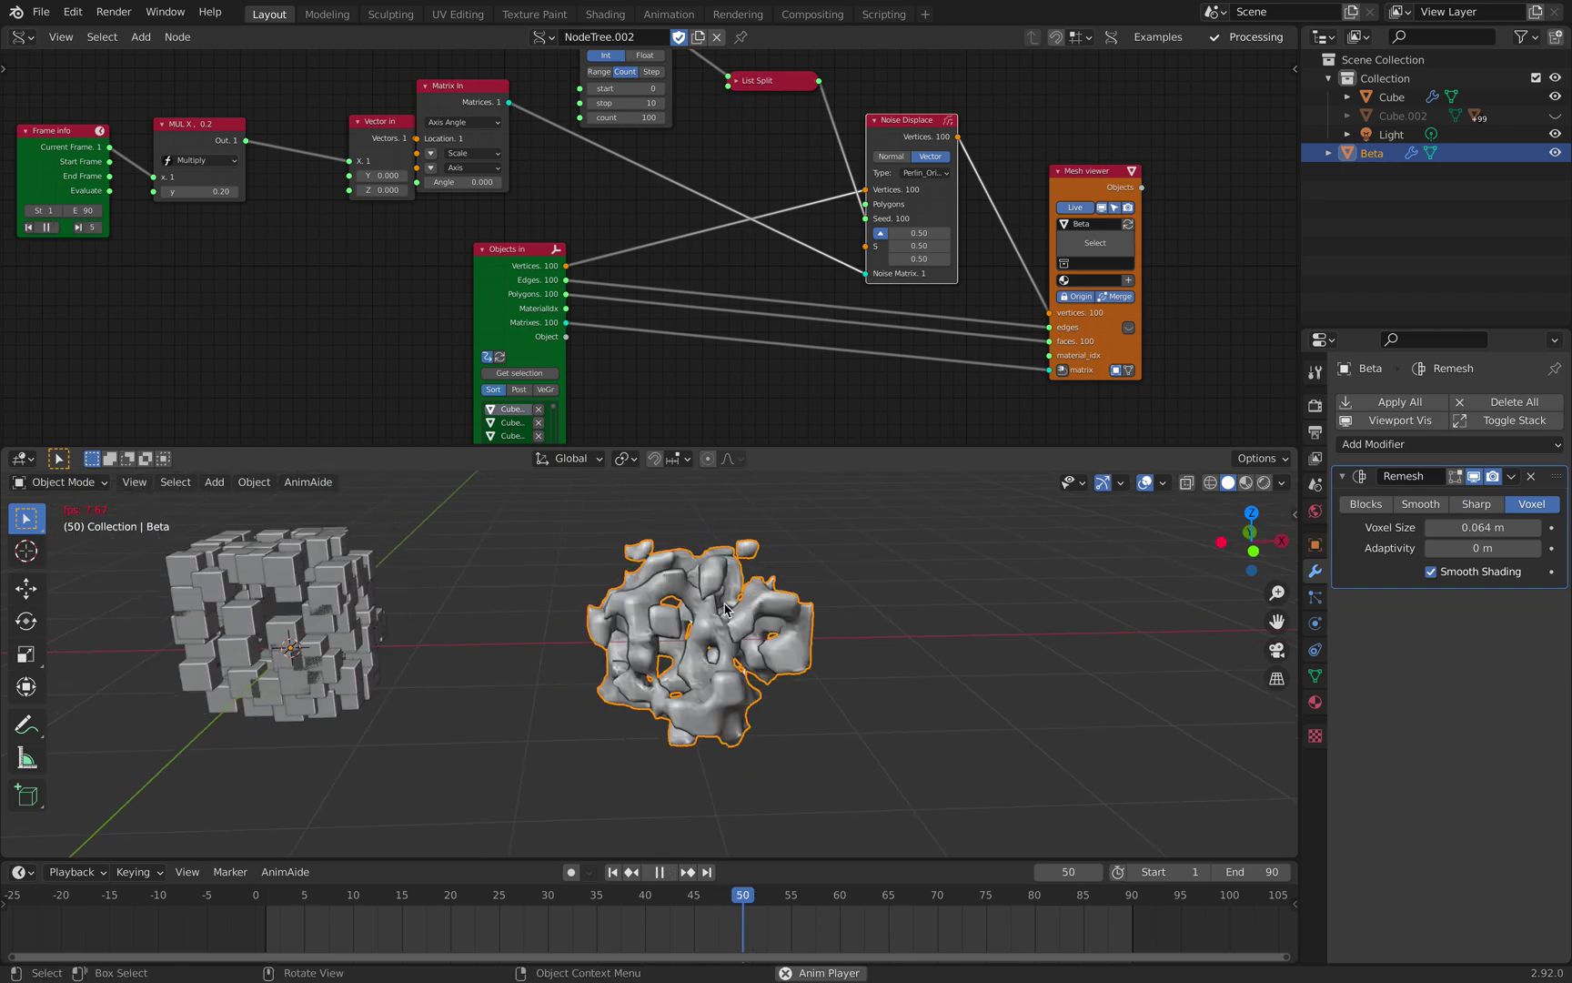
pyautogui.press('space')
pyautogui.moveTo(767, 615); pyautogui.dragTo(763, 615, button='middle')
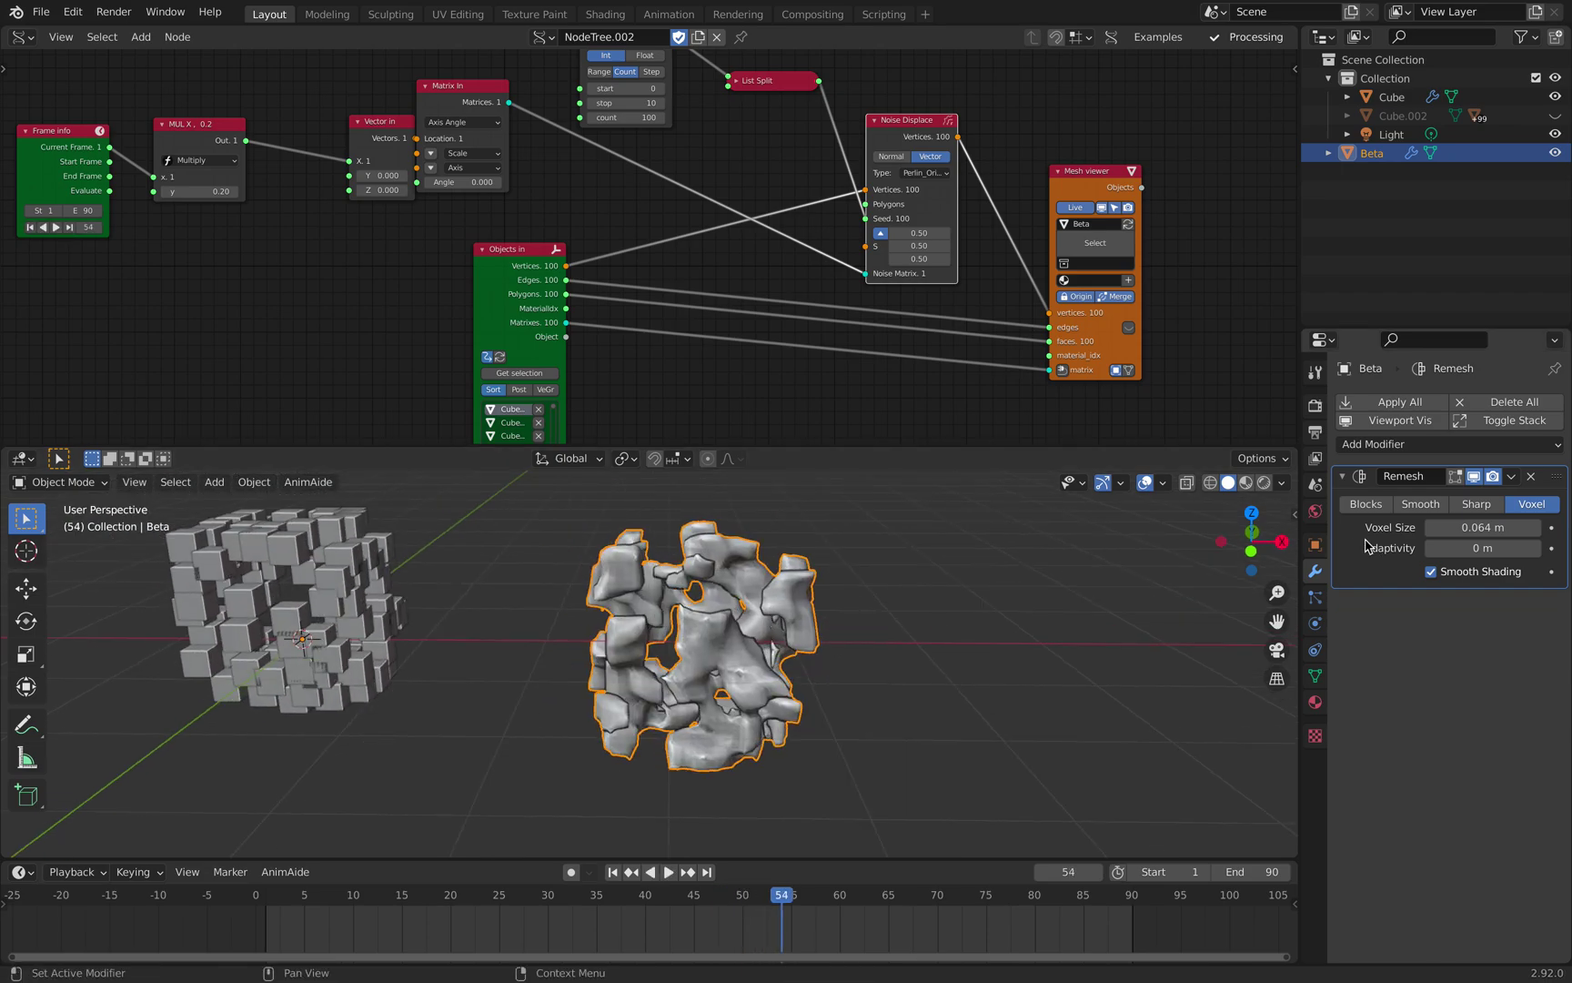
# - Remove the Remesh modifier from Beta and play the animation on to frame 72 to check the displaced cubes
pyautogui.click(1532, 479)
pyautogui.press('space')
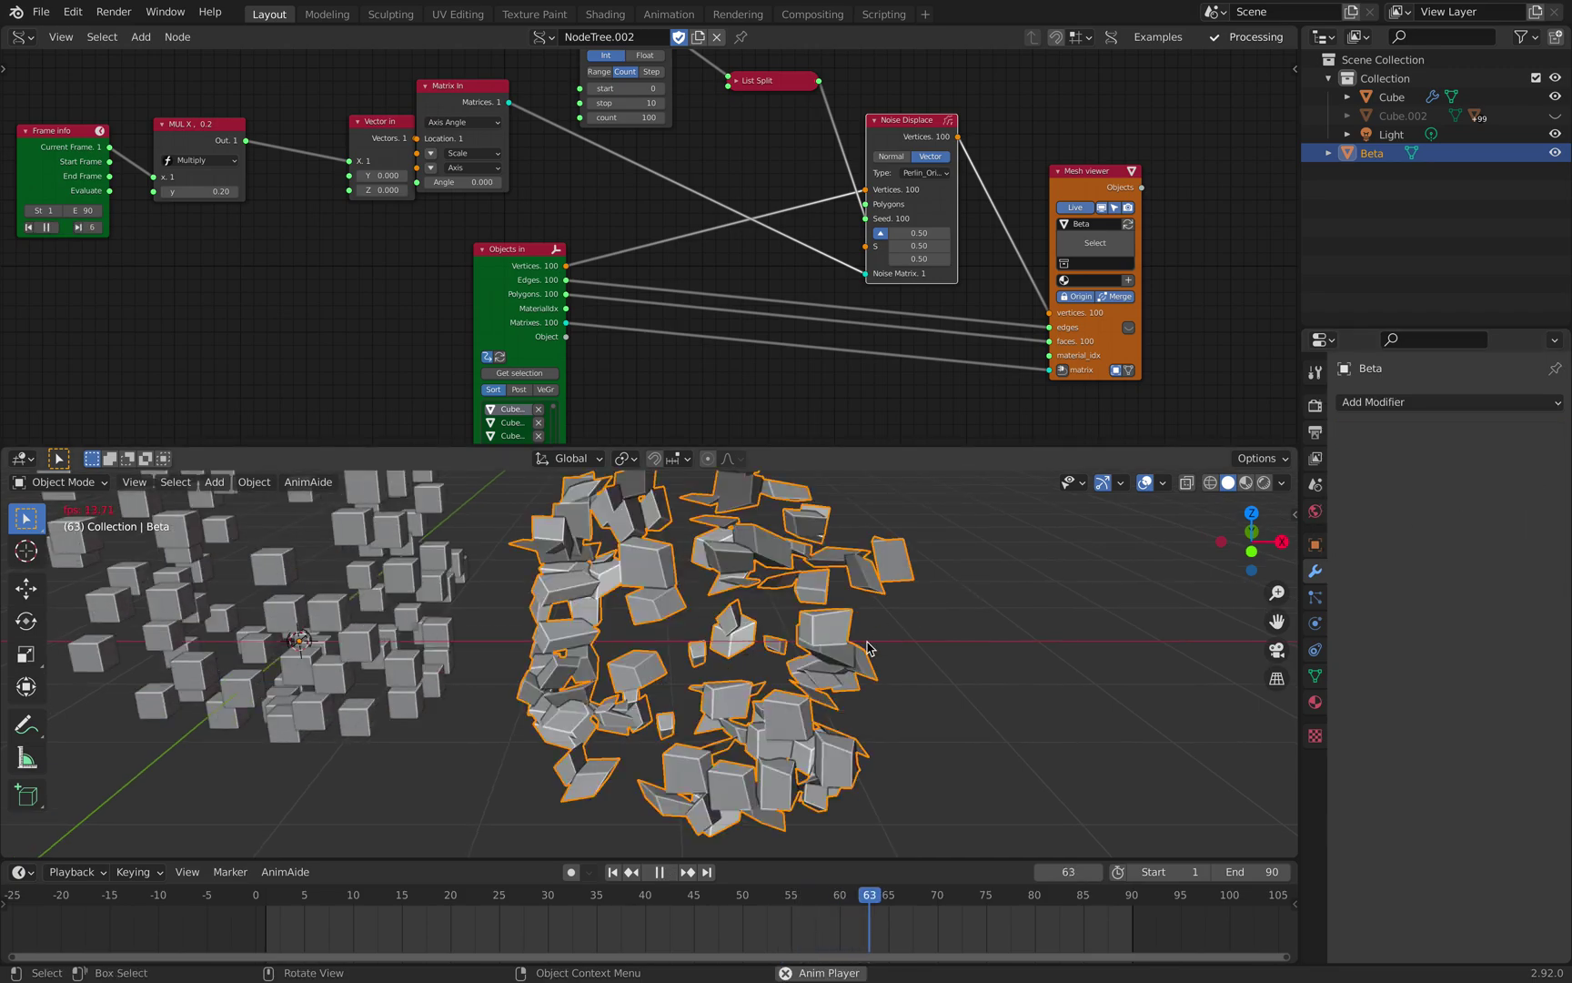
pyautogui.press('space')
pyautogui.moveTo(760, 652); pyautogui.dragTo(768, 499, button='middle')
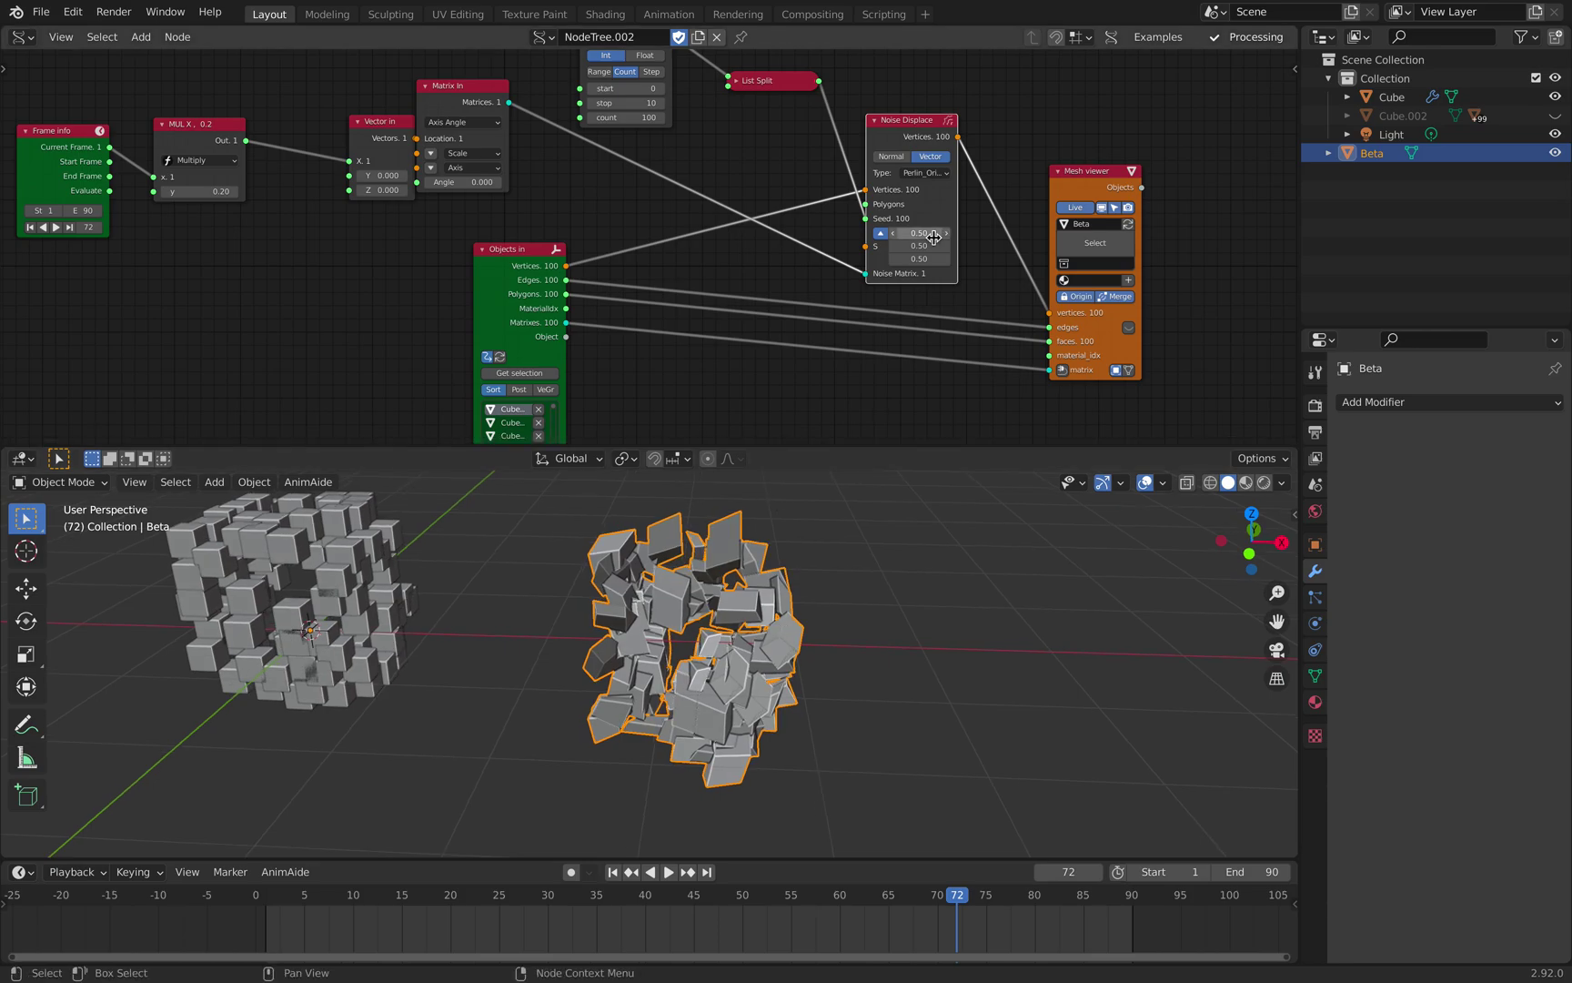
# - Set the Noise Displace scale to 0.15 on all three axes and move the Mesh viewer and Objects in nodes closer together
pyautogui.moveTo(919, 233)
pyautogui.mouseDown()
pyautogui.moveTo(882, 233)
pyautogui.moveTo(918, 233)
pyautogui.mouseUp()
pyautogui.moveTo(728, 546); pyautogui.dragTo(792, 596, button='middle')
pyautogui.moveTo(1055, 218); pyautogui.dragTo(1040, 217)
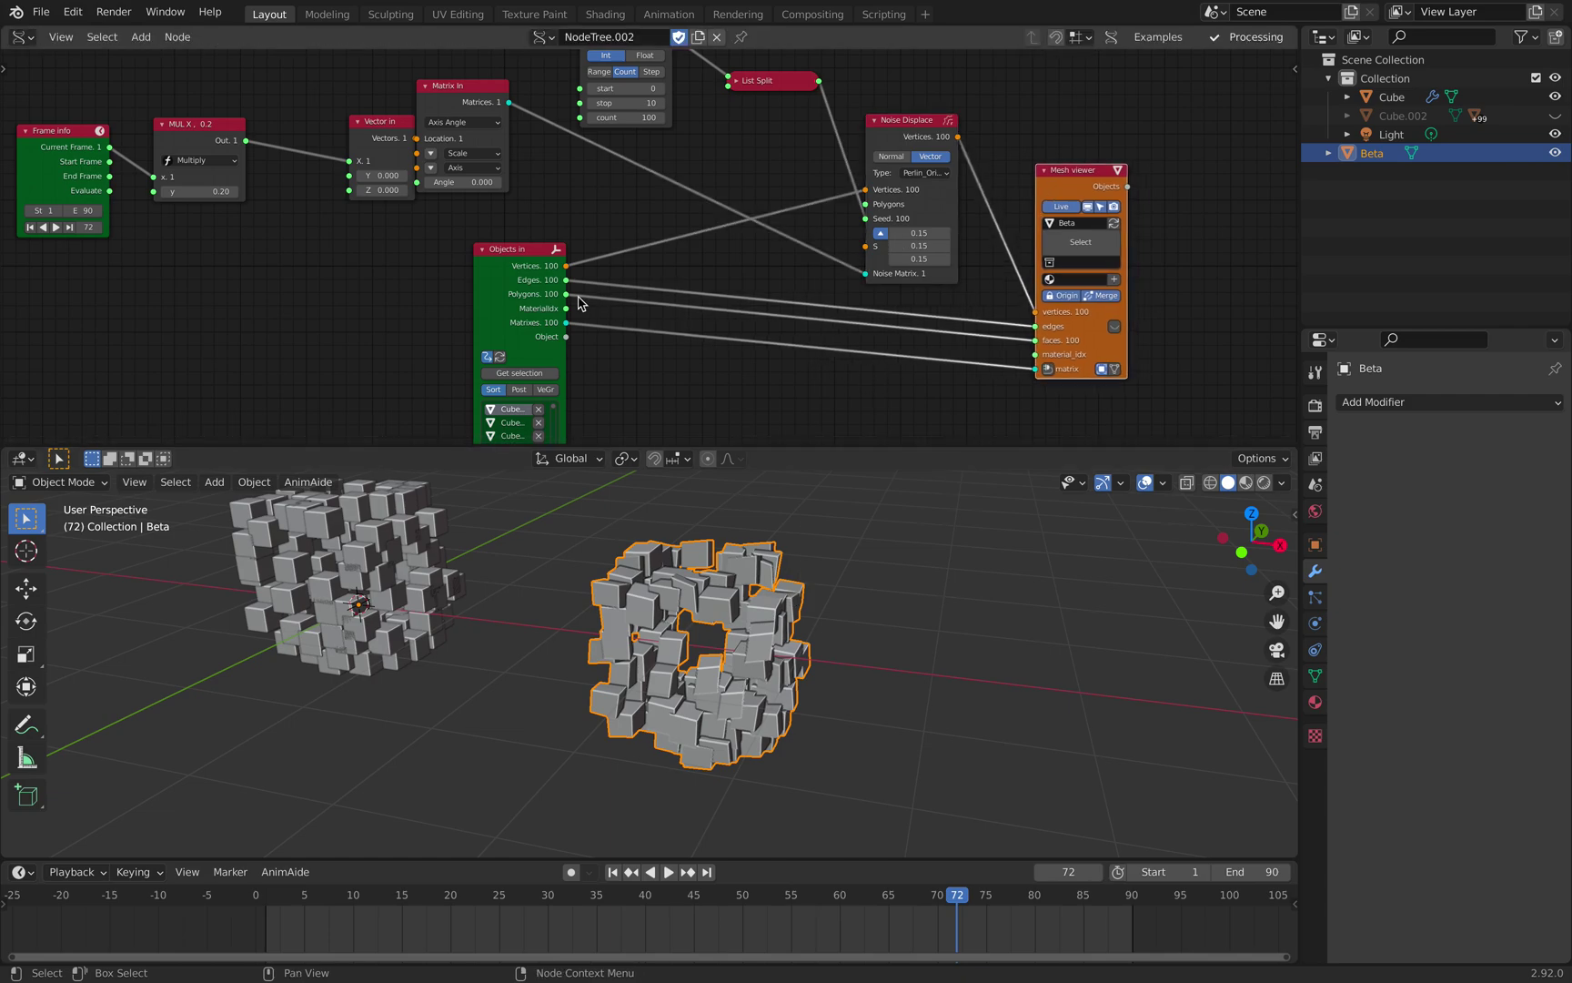
pyautogui.moveTo(515, 262); pyautogui.dragTo(600, 263)
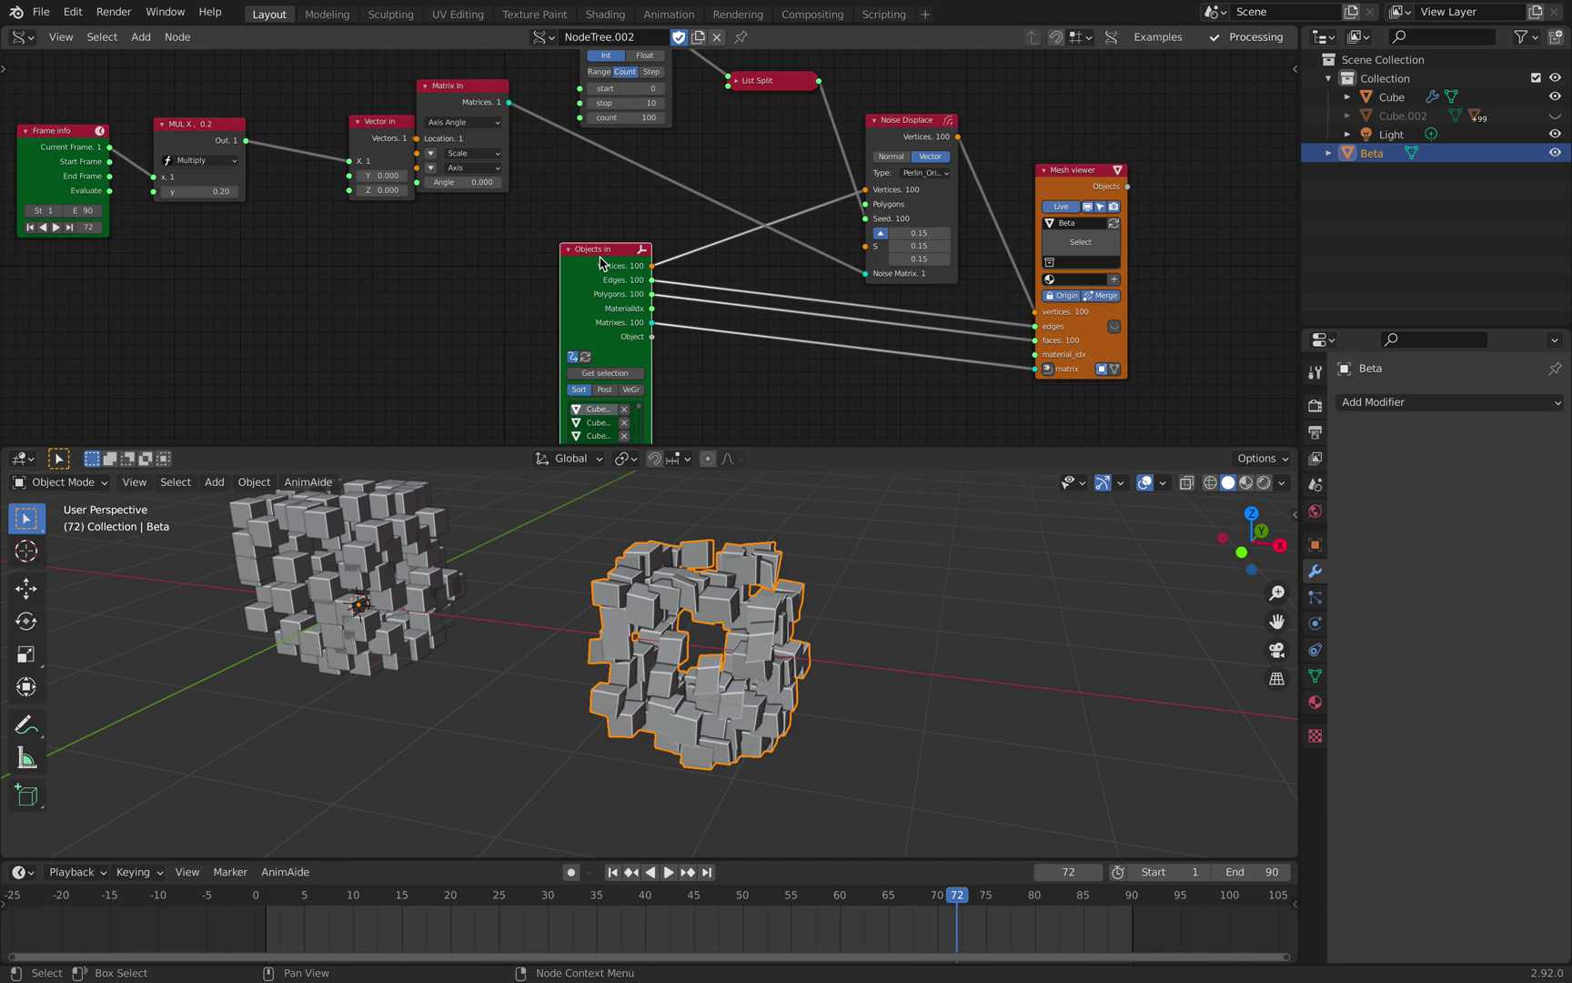
pyautogui.moveTo(724, 562); pyautogui.dragTo(761, 573, button='middle')
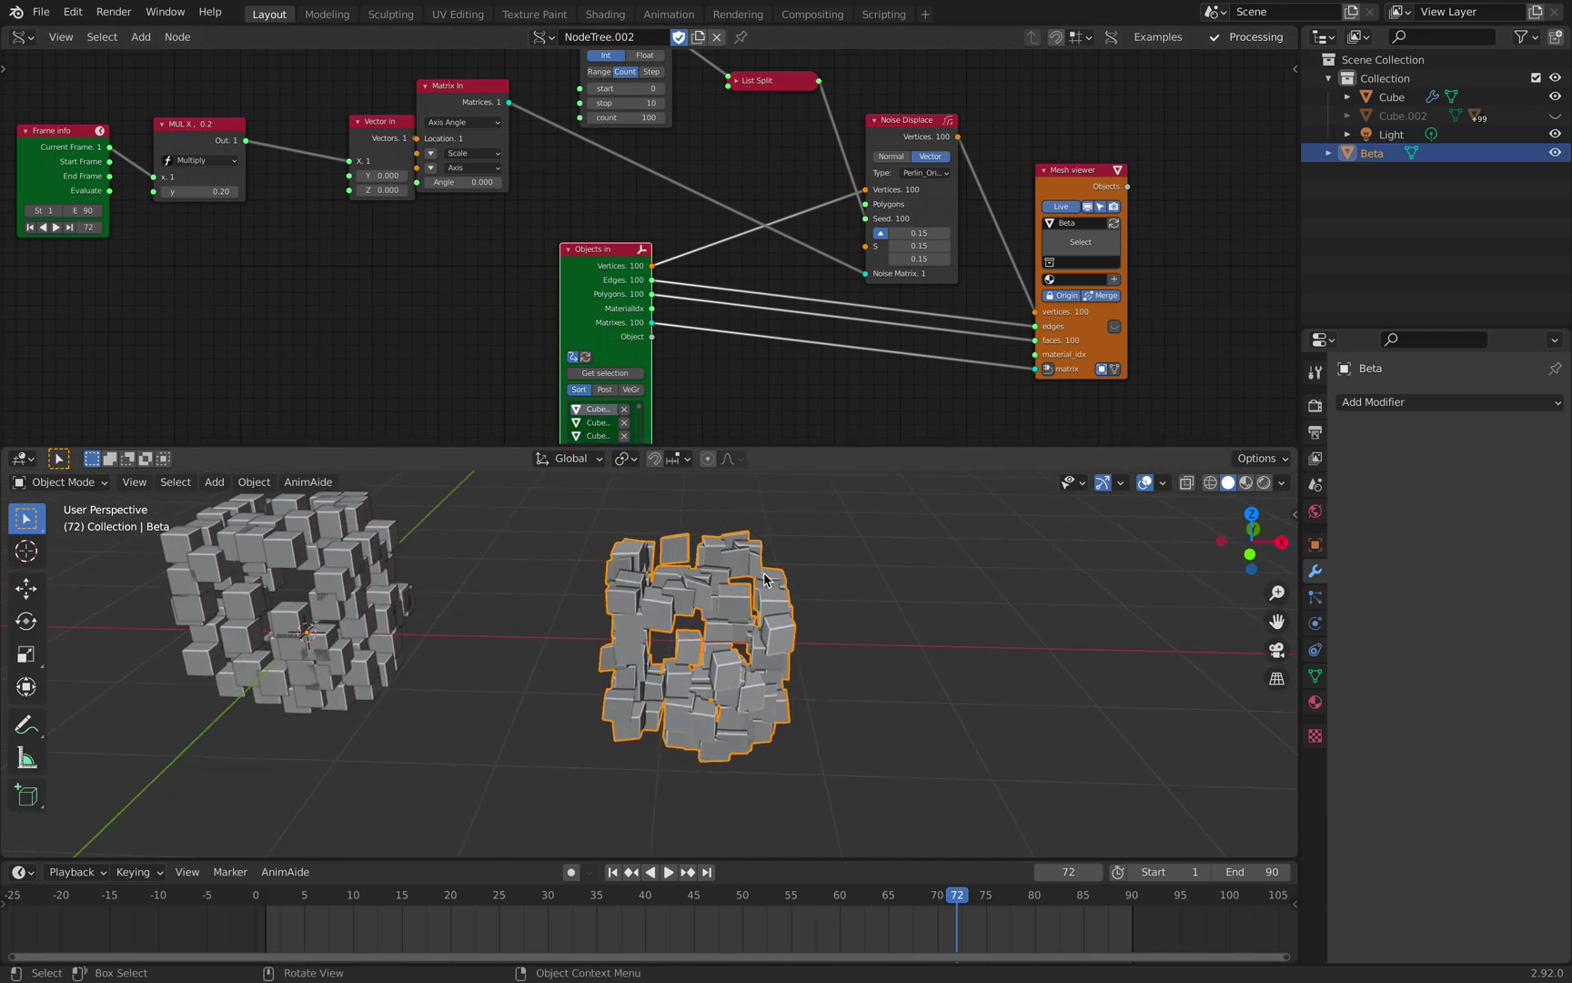
# - Play the animation to frame 90 and on to frame 24 to check the weaker displacement on the cubes
pyautogui.press('space')
pyautogui.press('space')
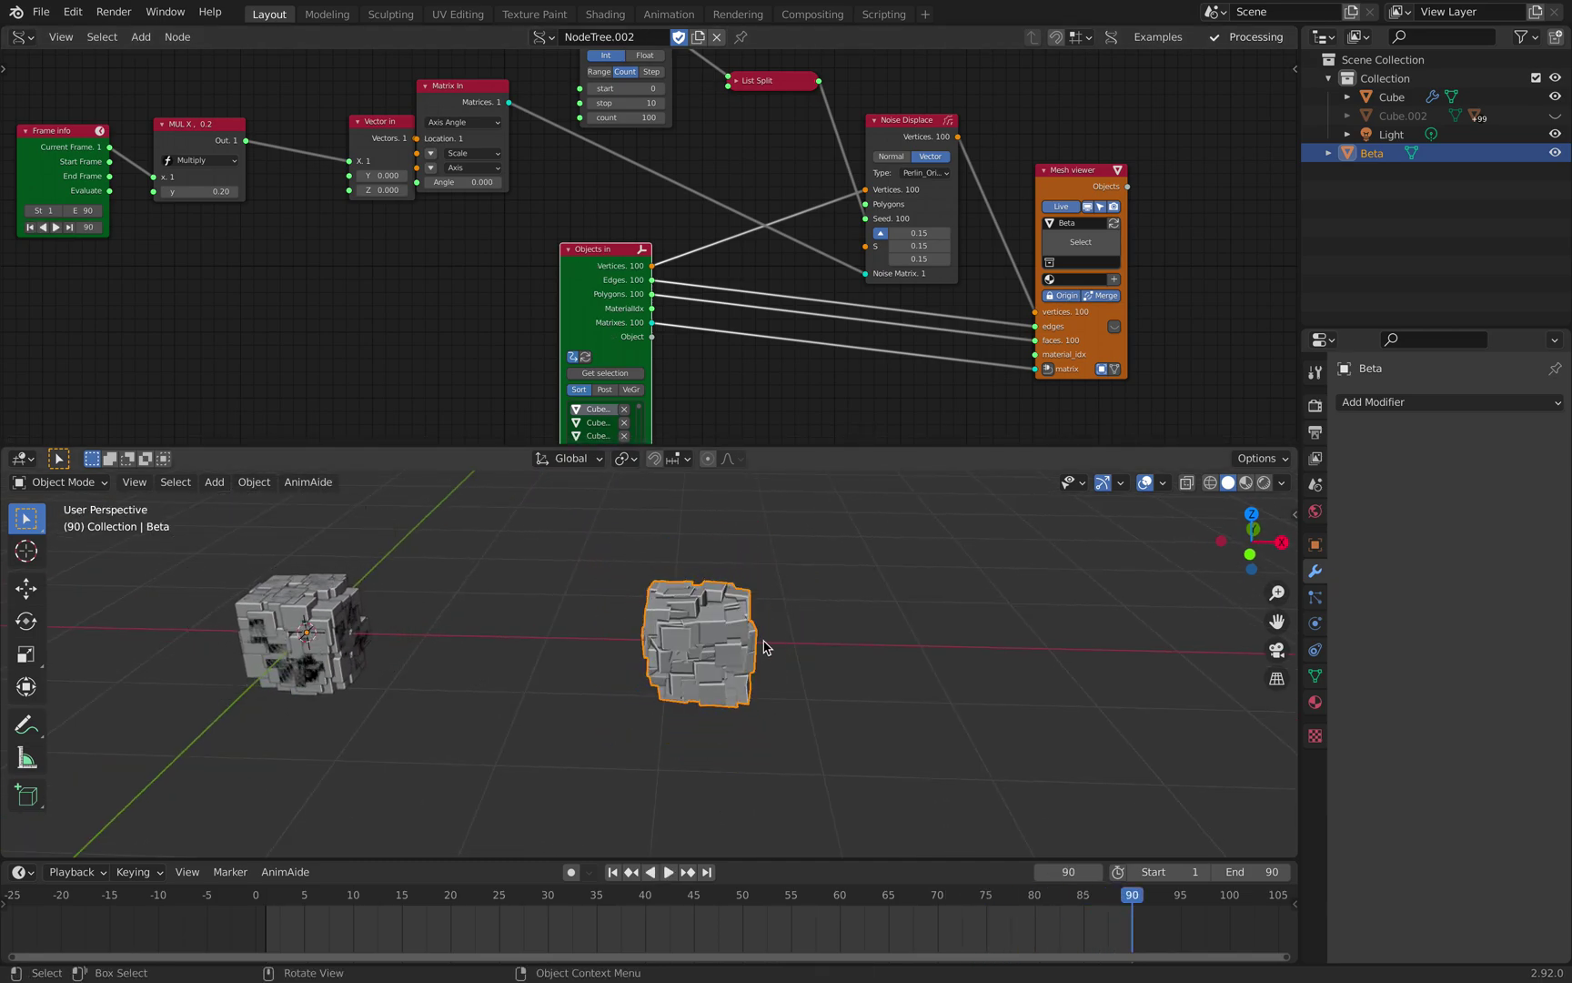
pyautogui.scroll(2, 765, 648)
pyautogui.moveTo(881, 199); pyautogui.dragTo(839, 250, button='middle')
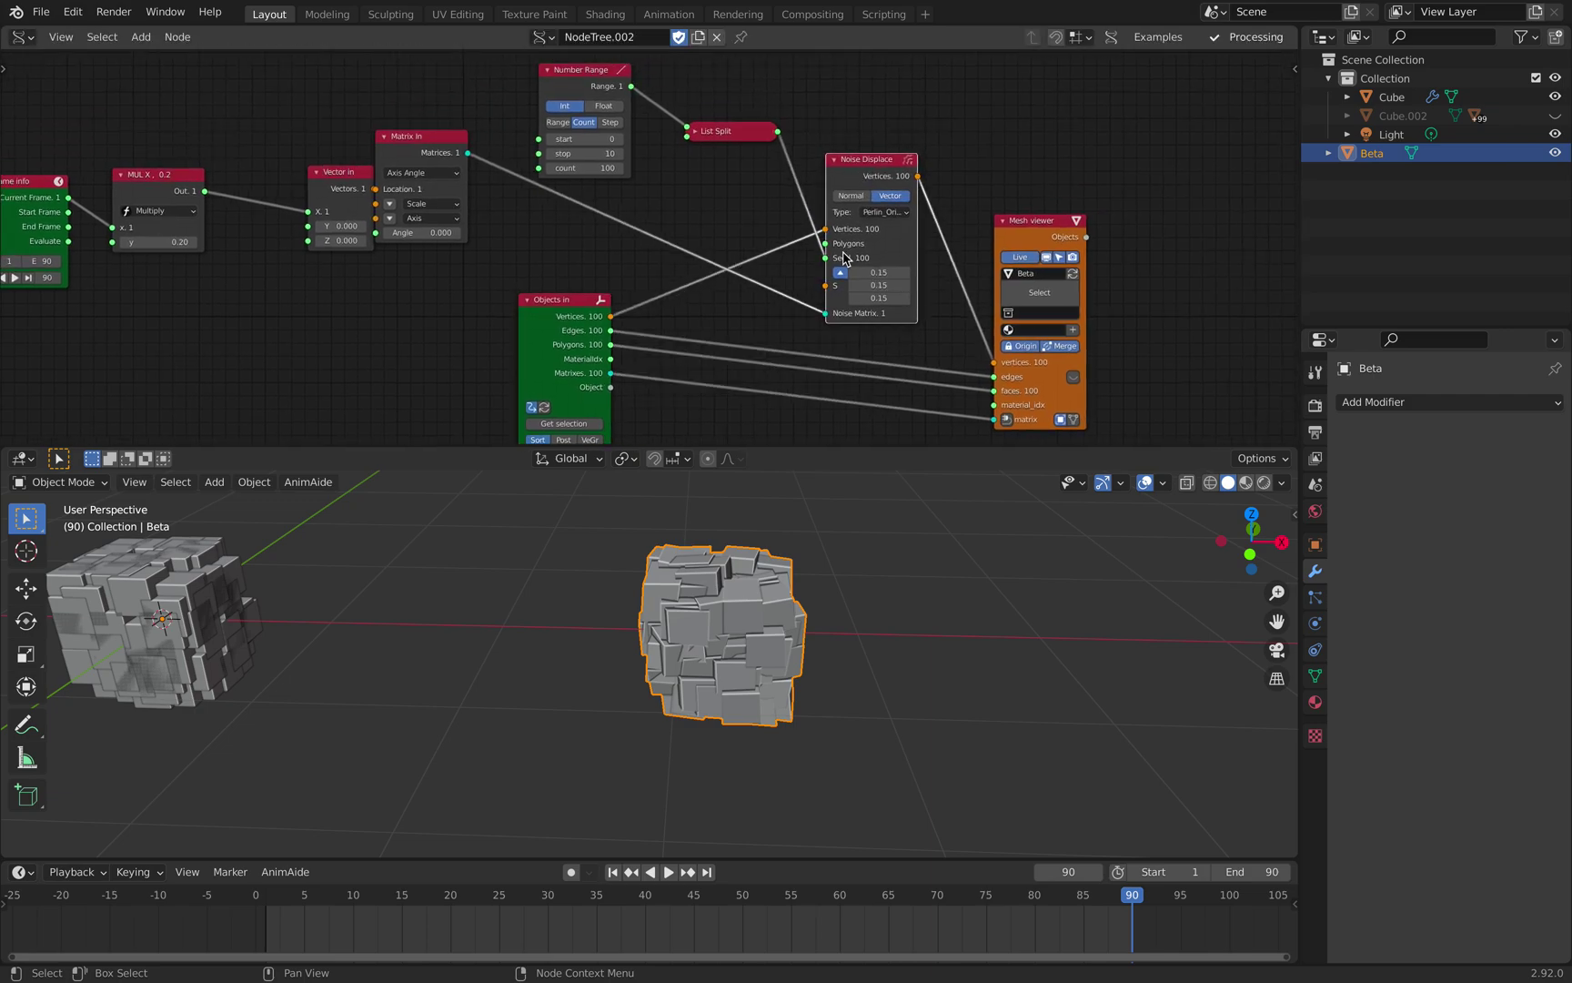
pyautogui.scroll(1, 892, 230)
pyautogui.moveTo(1102, 221); pyautogui.dragTo(1078, 205)
pyautogui.press('space')
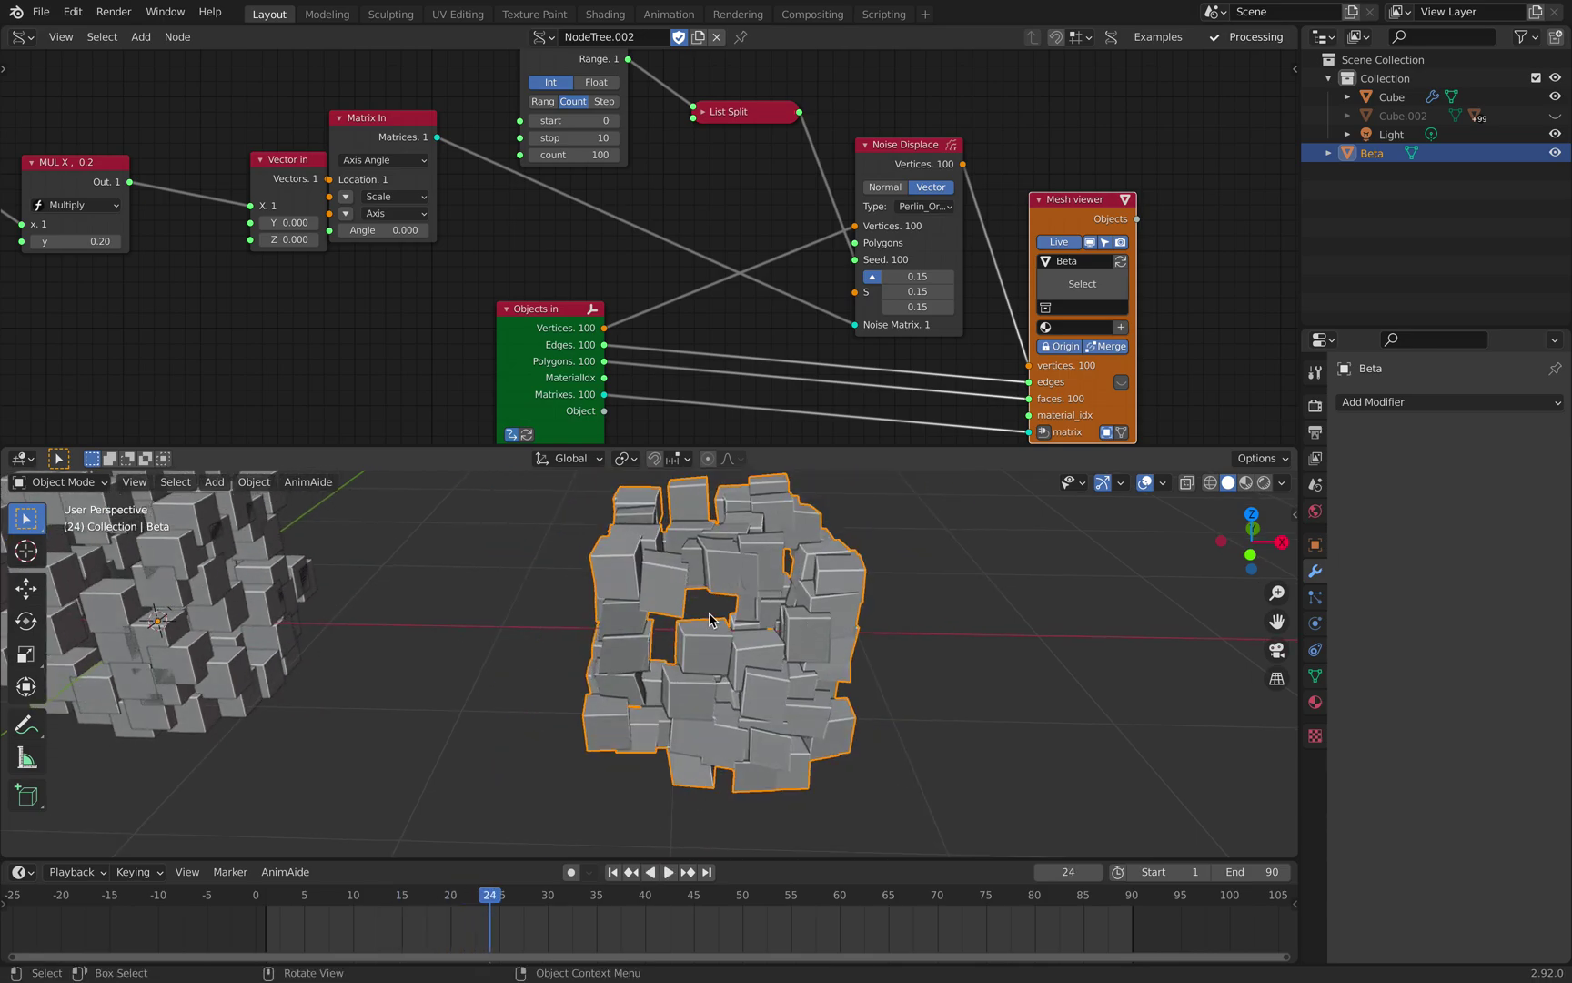
pyautogui.scroll(-3, 691, 637)
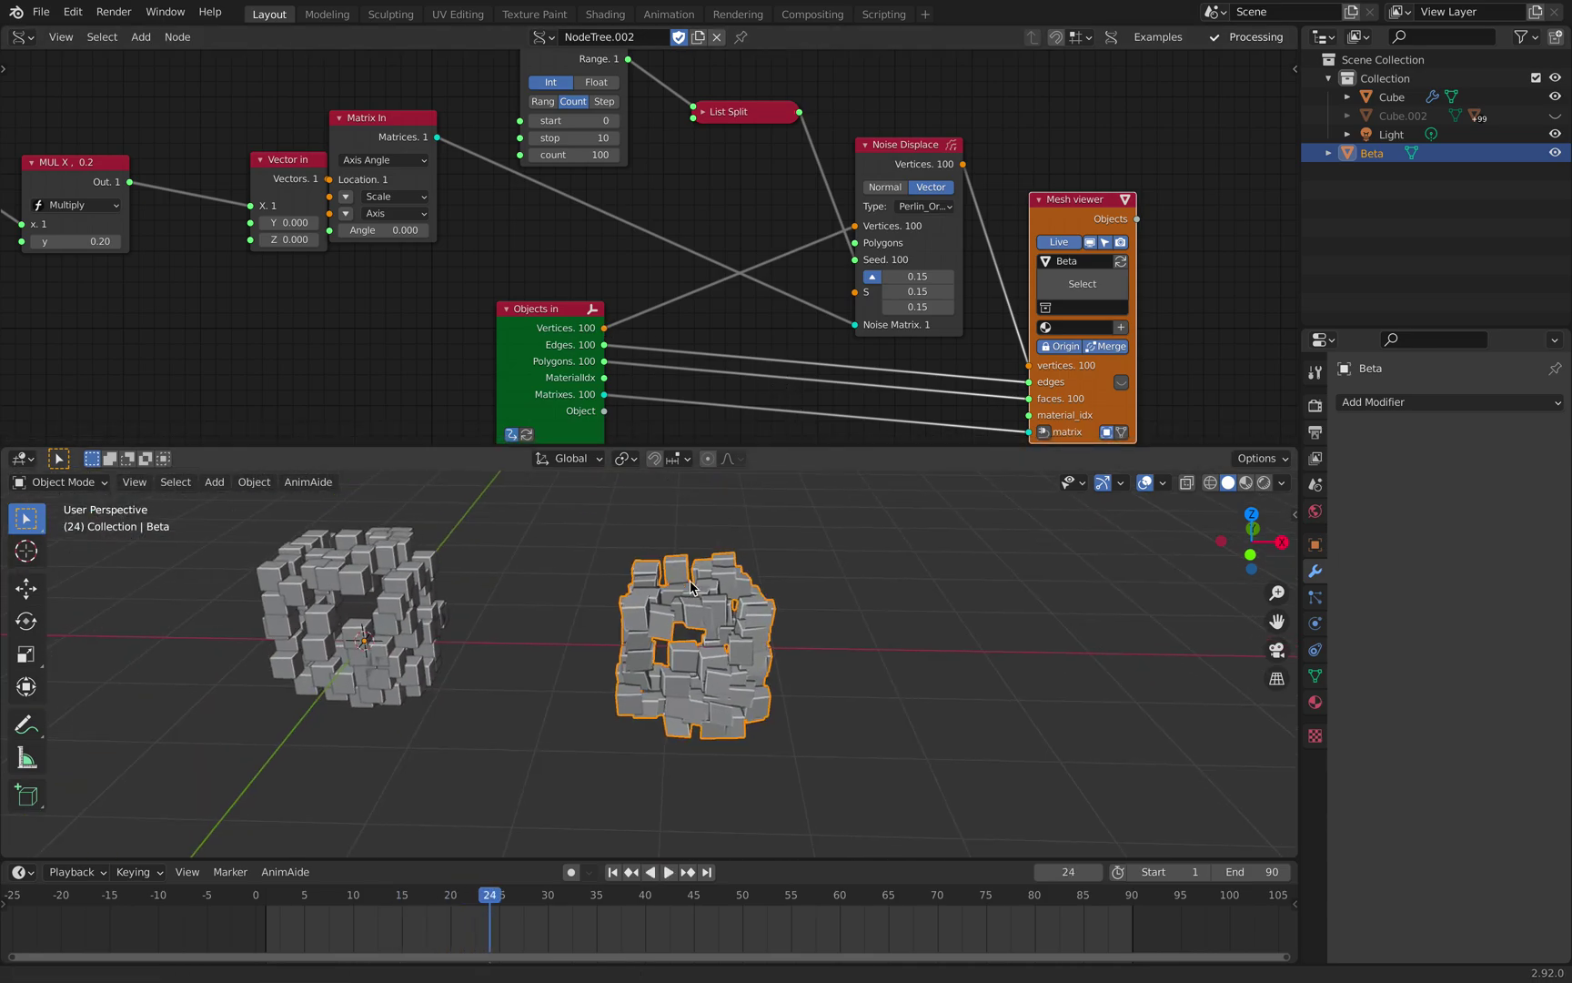
pyautogui.keyDown('shift'); pyautogui.moveTo(691, 637); pyautogui.dragTo(718, 639, button='middle'); pyautogui.keyUp('shift')
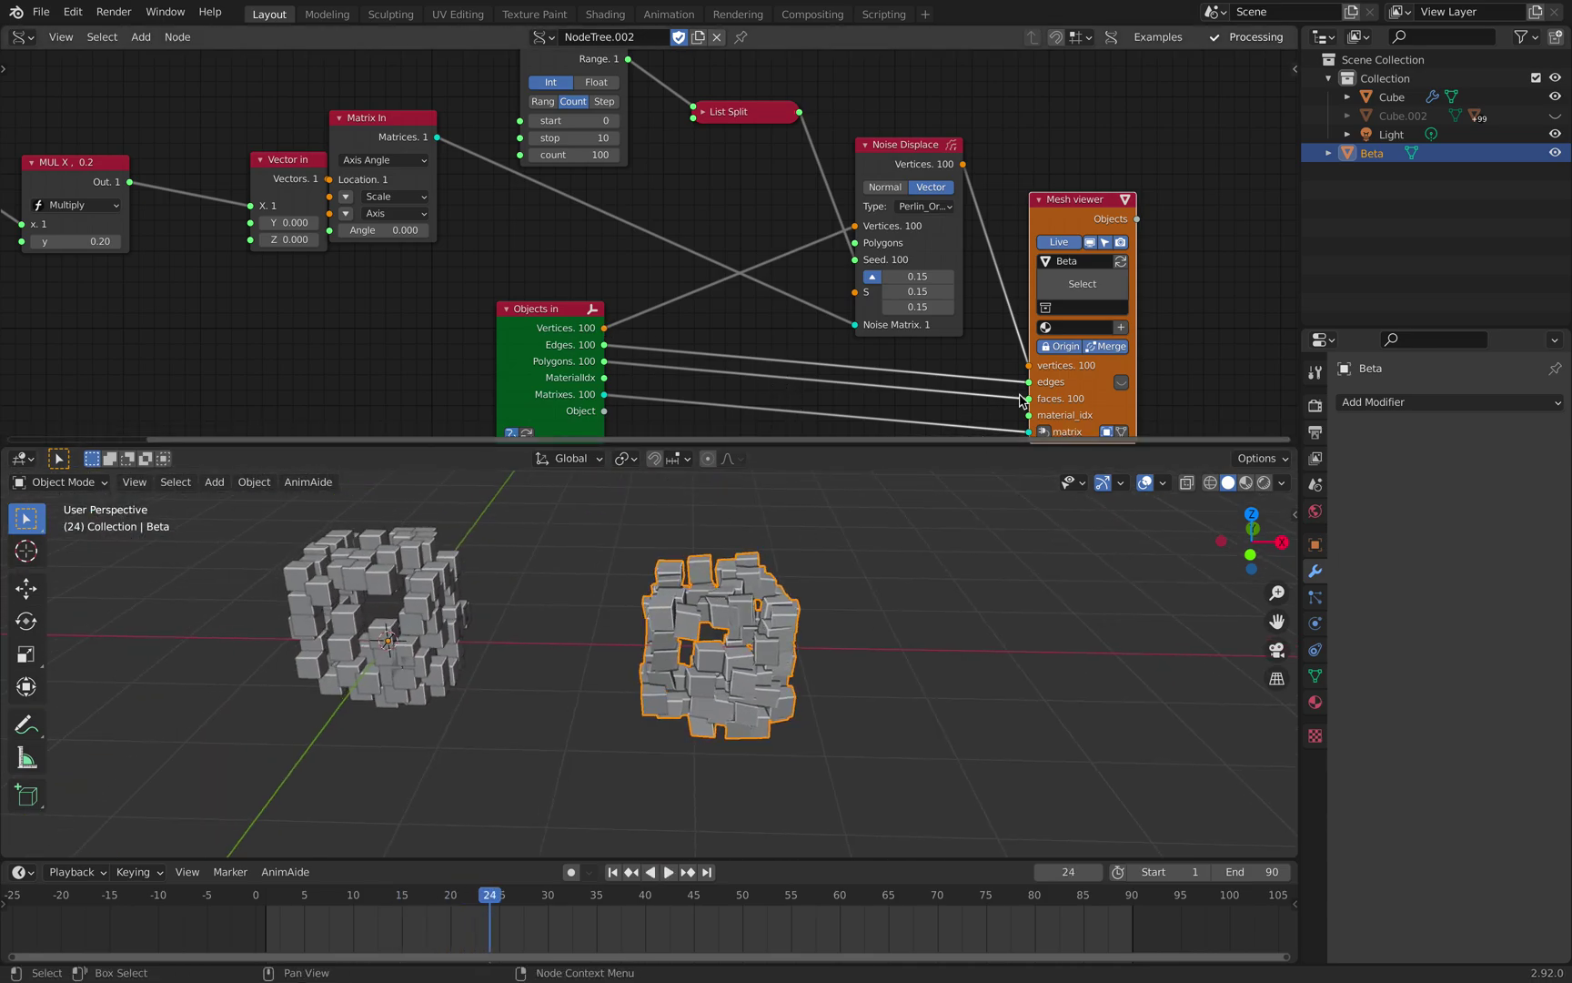
# - Unhide Cube.002 and select its whole hierarchy
pyautogui.click(1555, 117)
pyautogui.click(1426, 118)
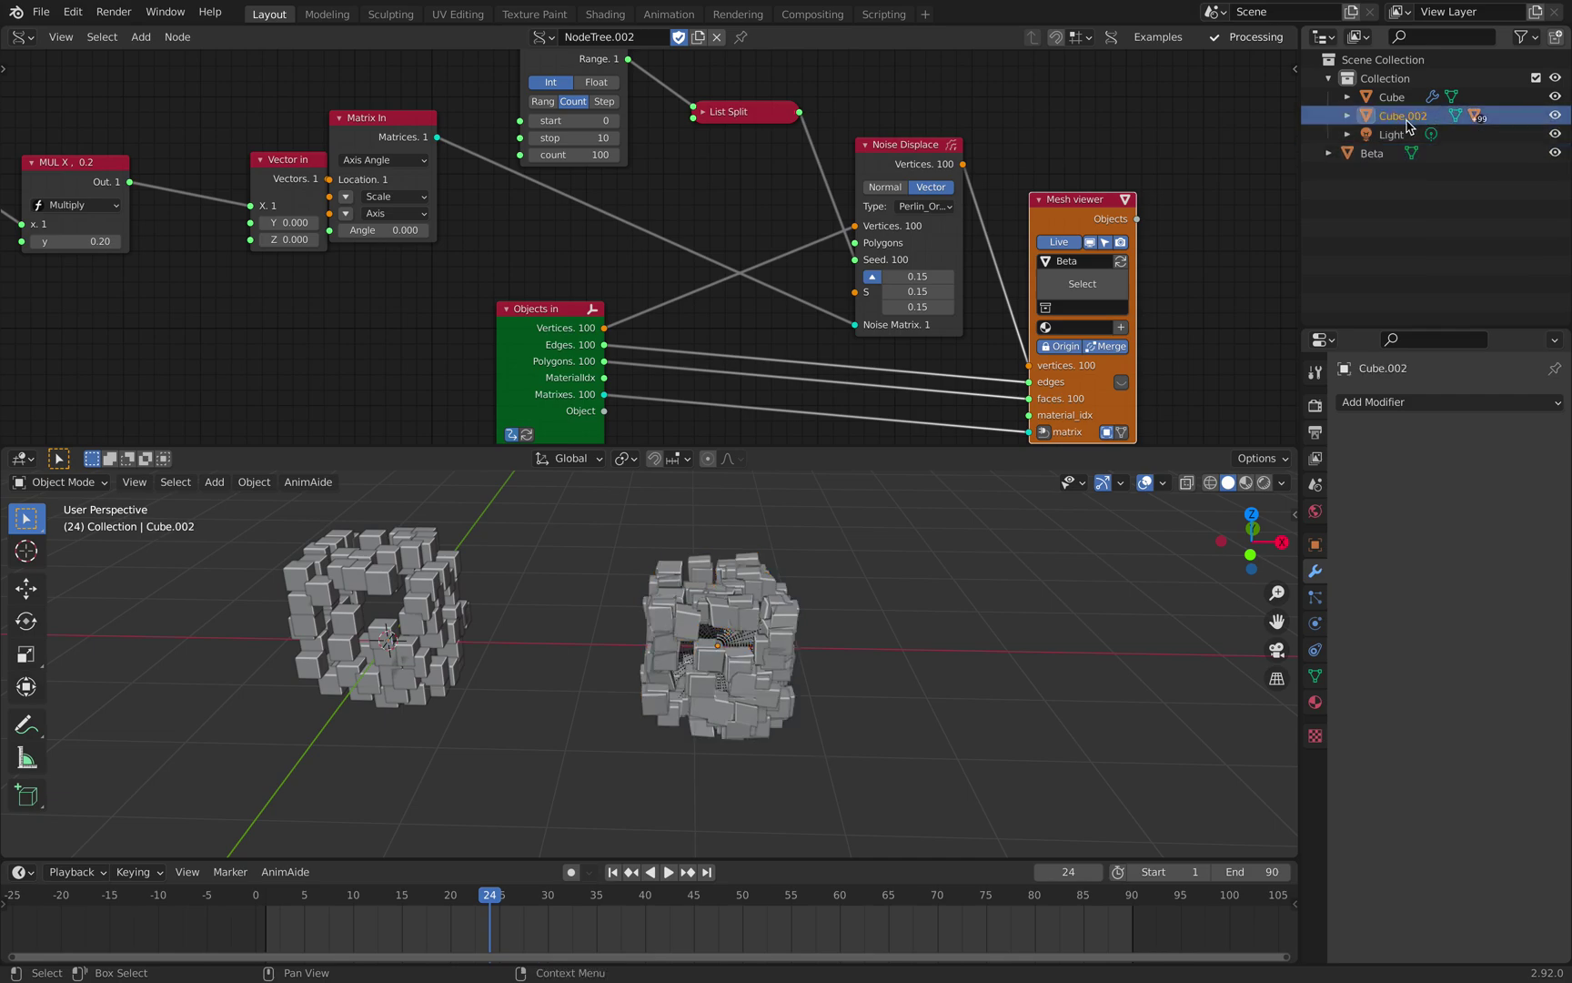
pyautogui.rightClick(1401, 126)
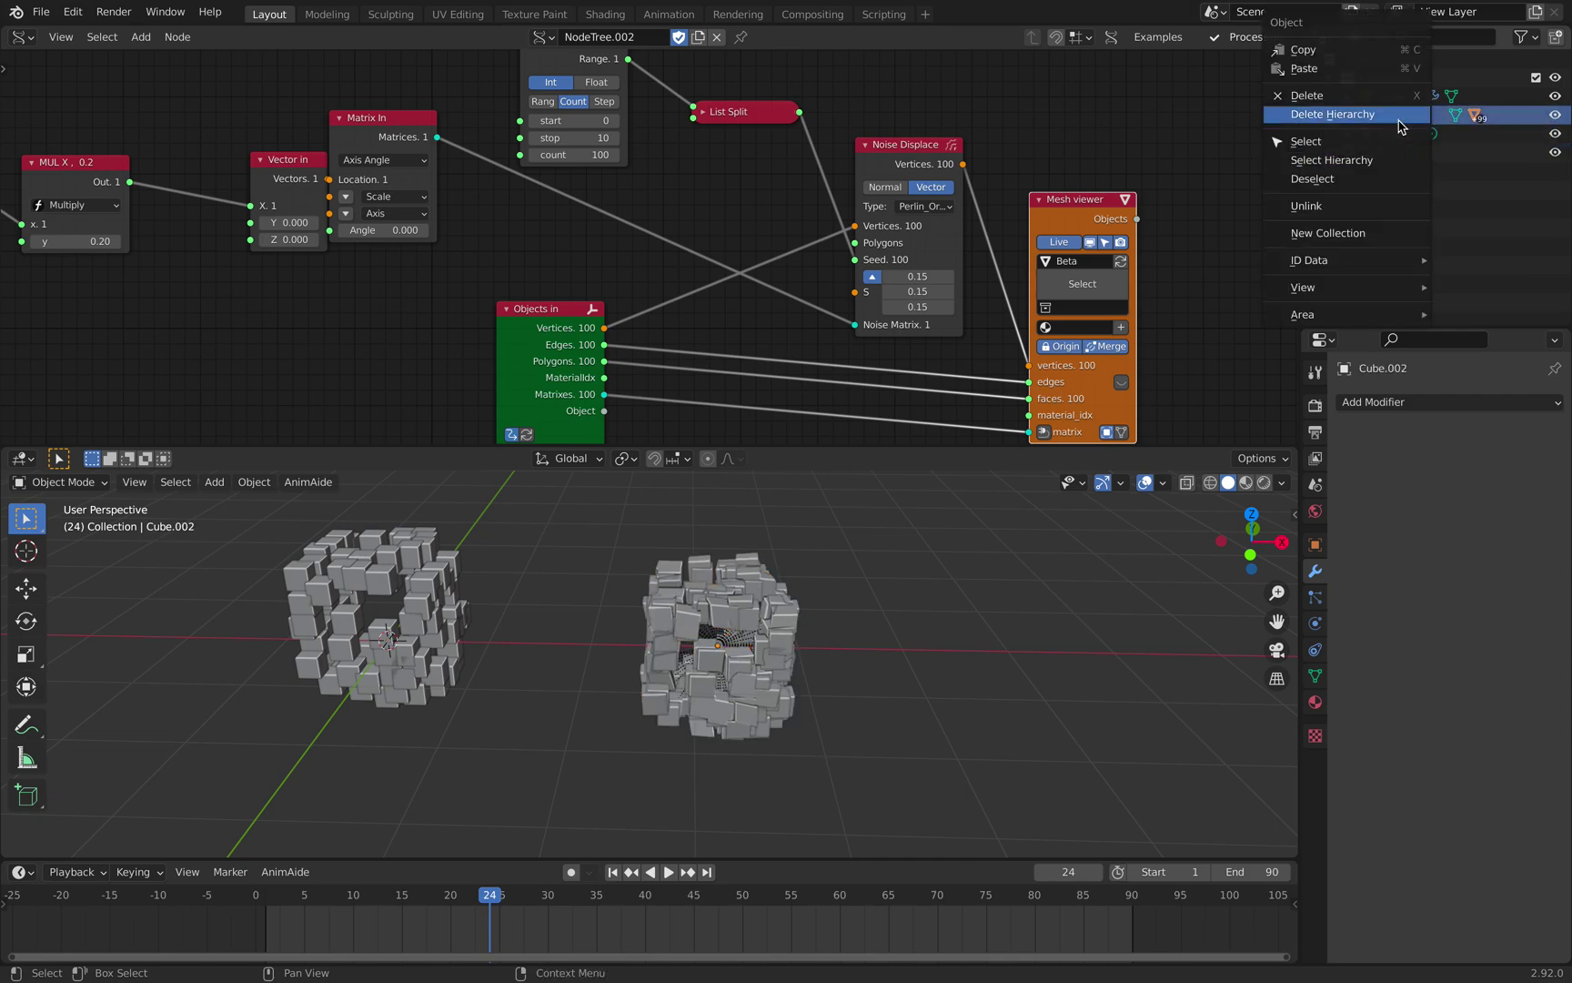
pyautogui.click(1347, 160)
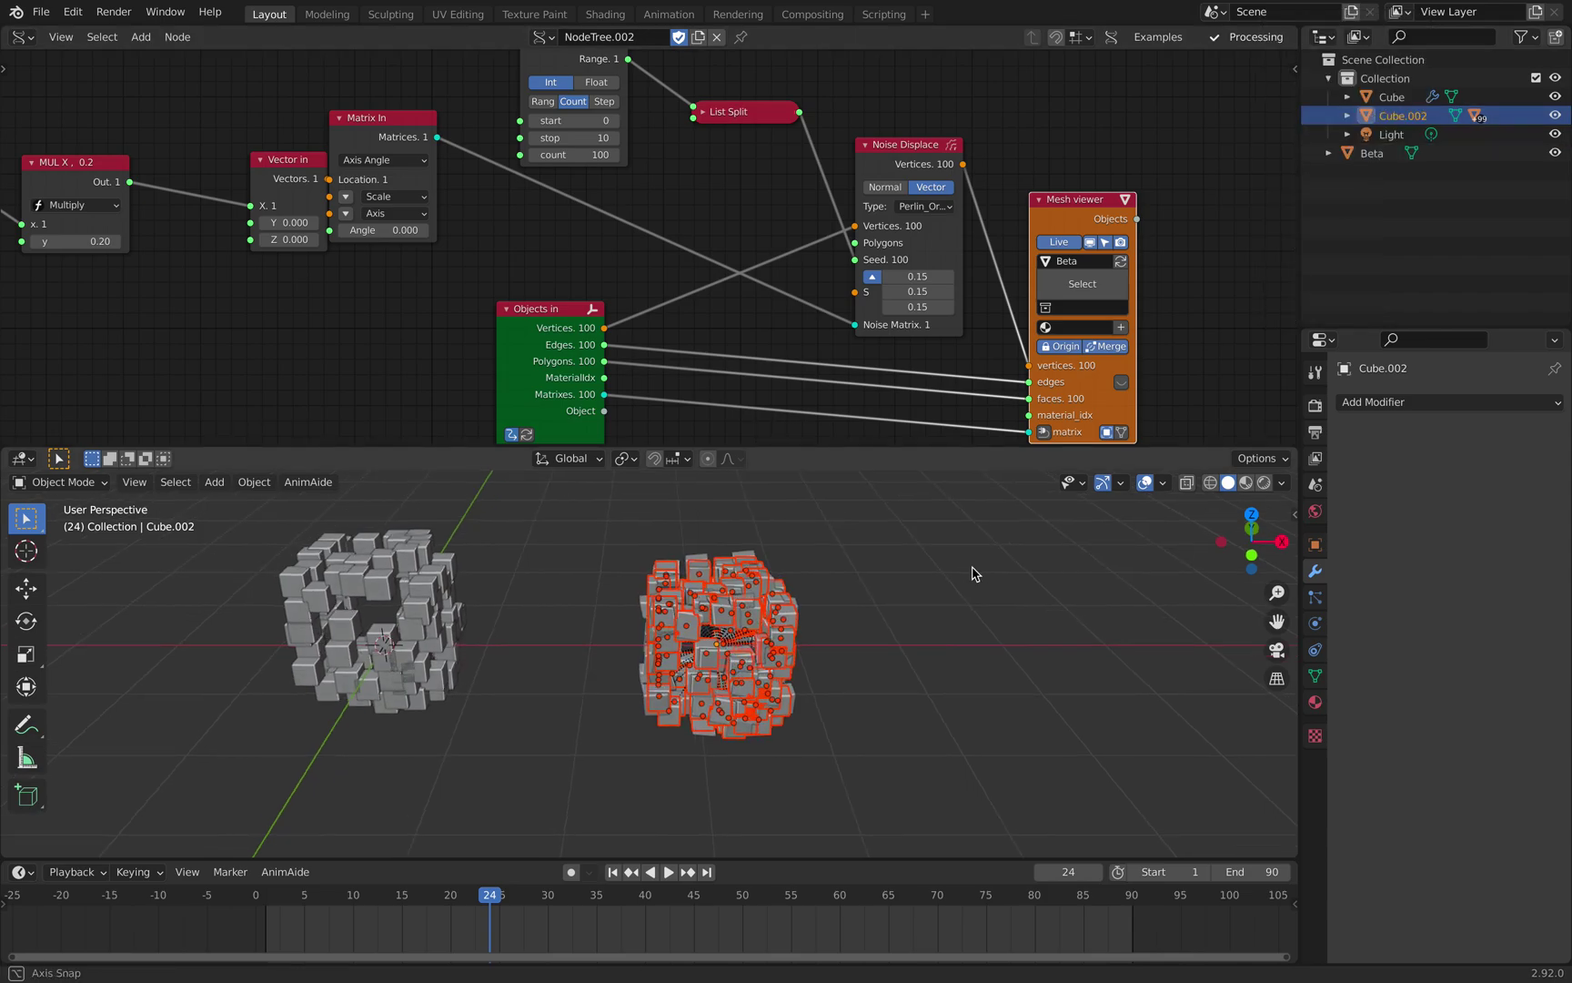
# - Add a Subdivision modifier to the selected cubes with viewport level 1 and render level 2, and play on to frame 55
pyautogui.hotkey('ctrl', '2')
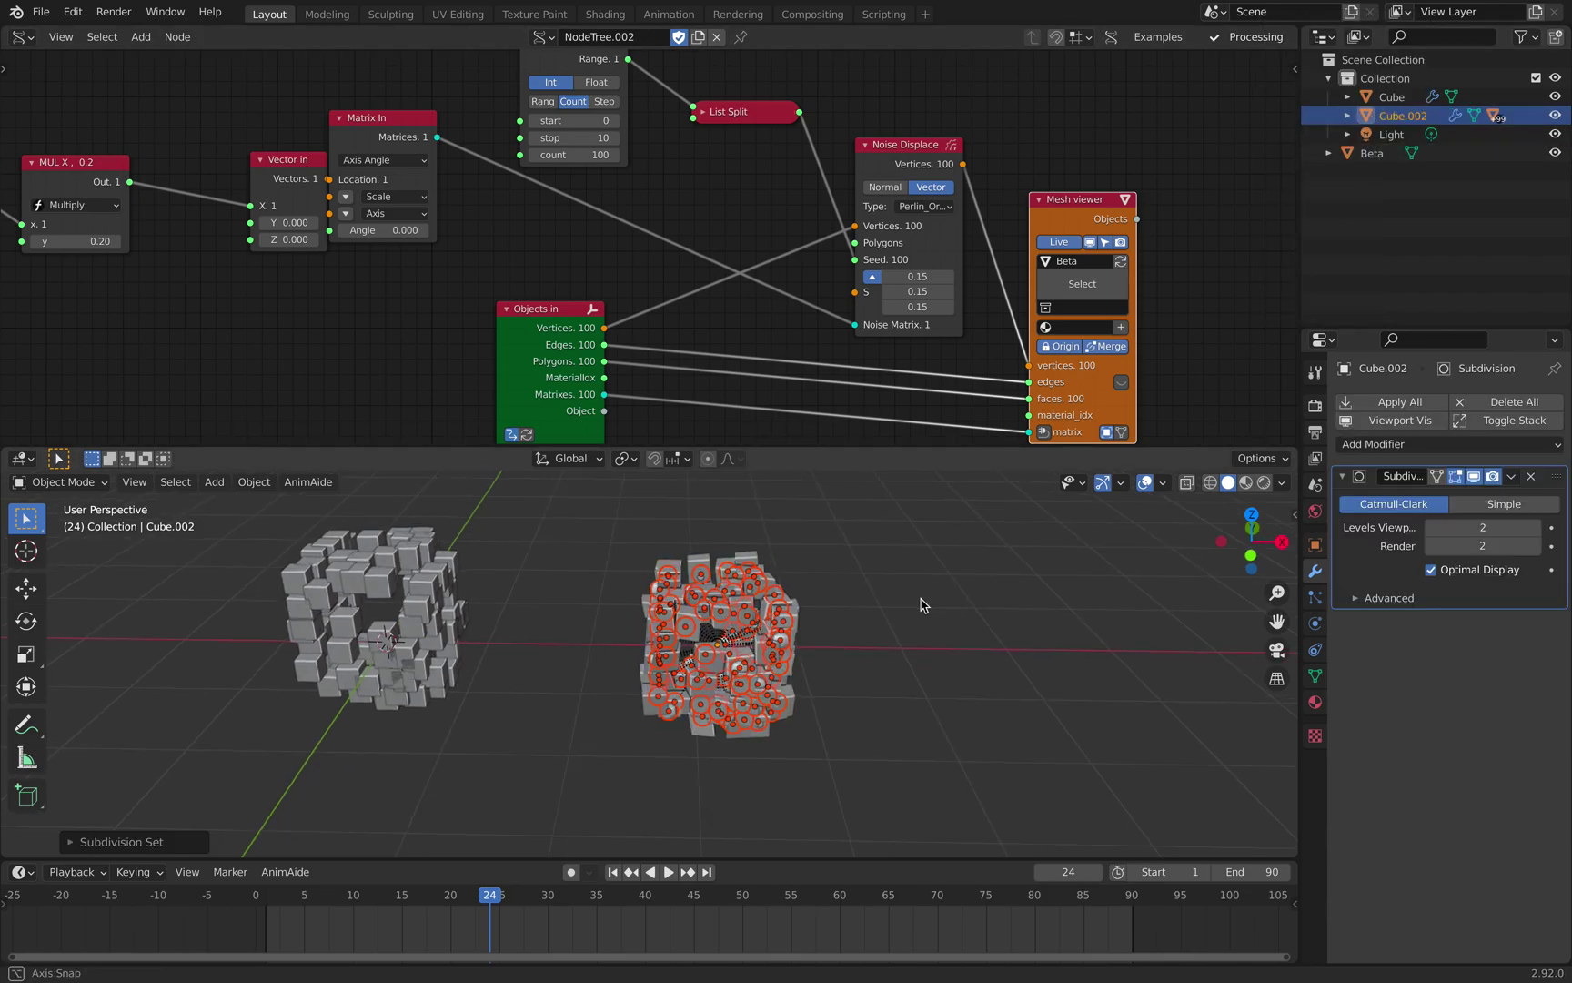
pyautogui.scroll(2, 951, 607)
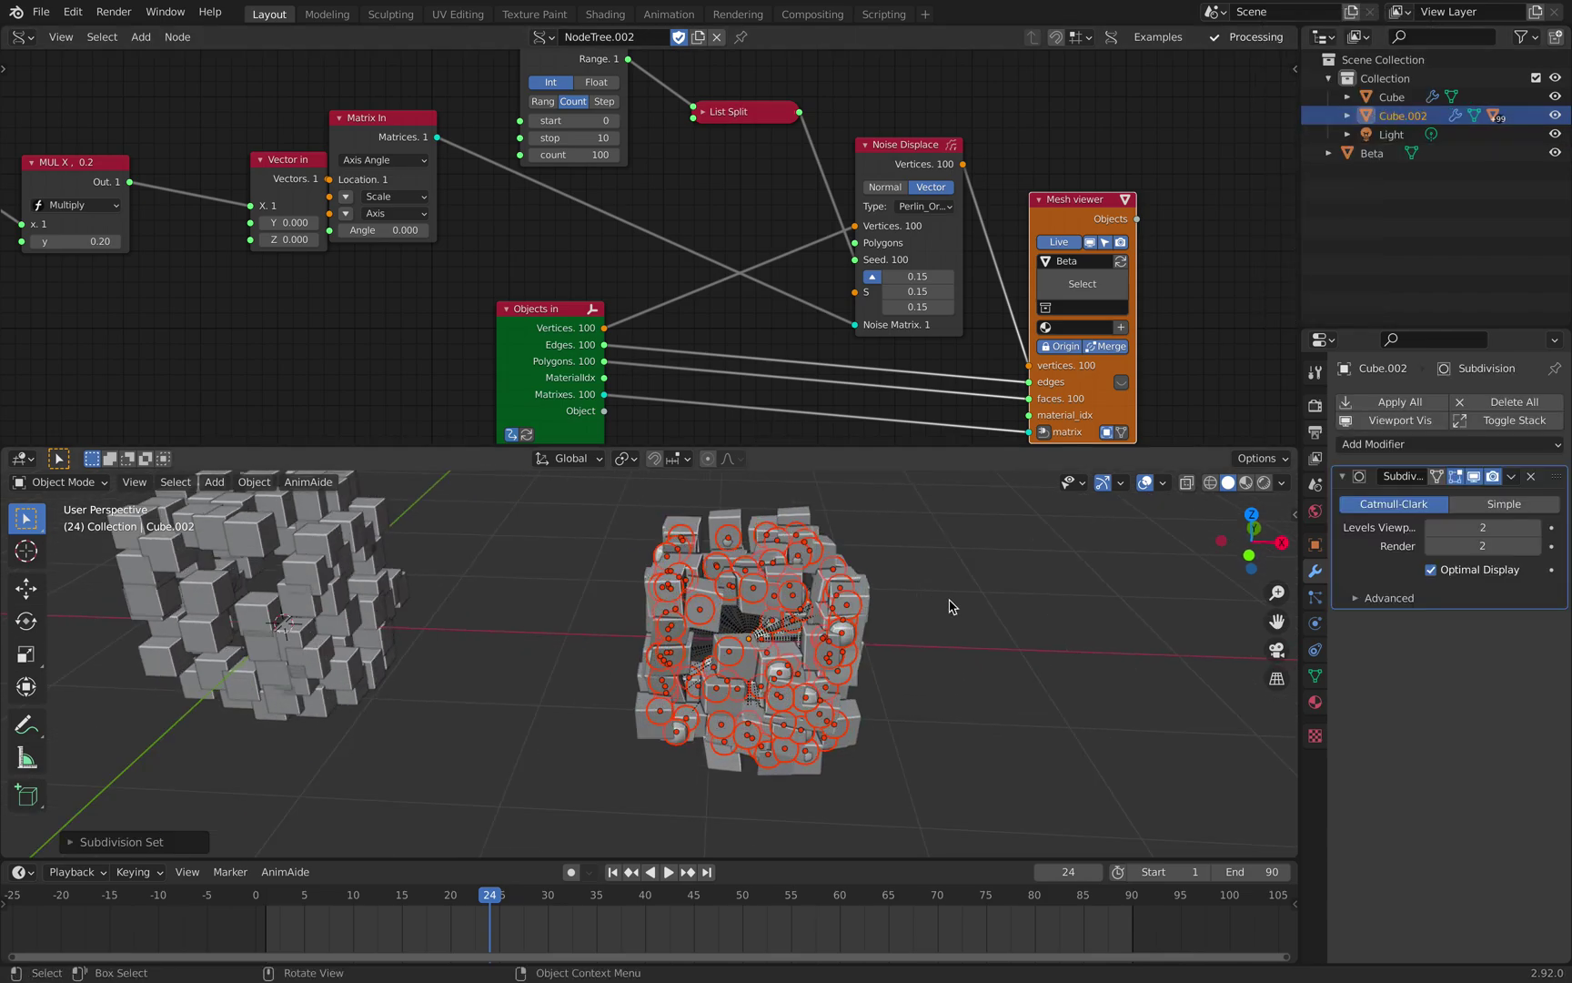
pyautogui.click(1431, 528)
pyautogui.press('space')
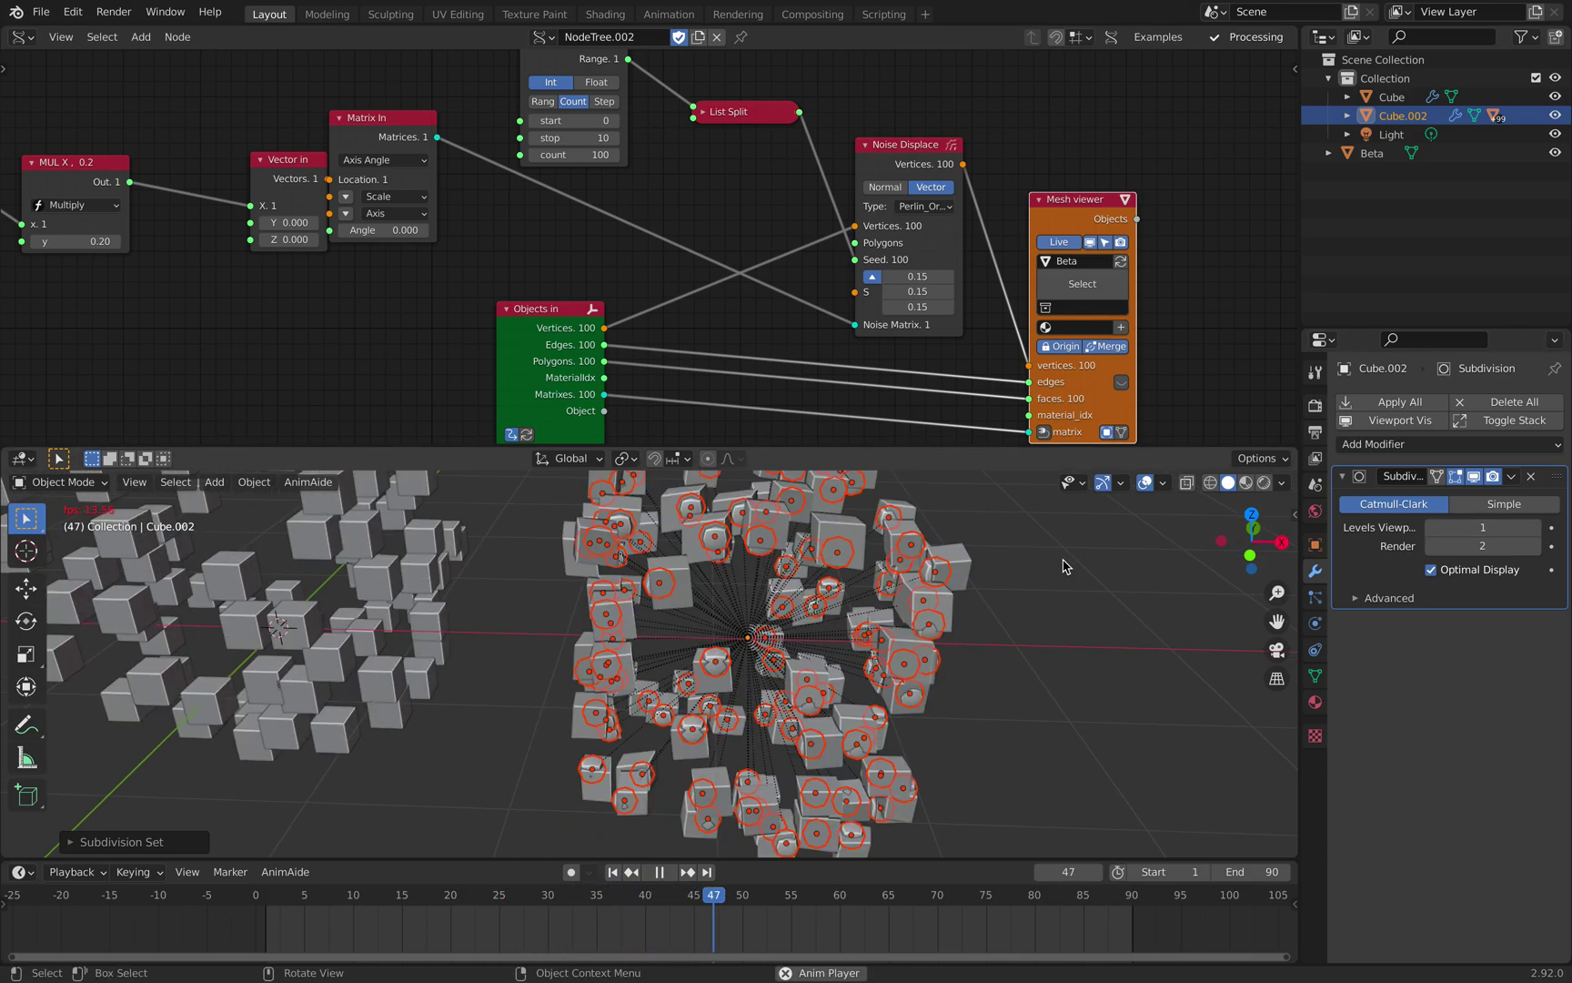
pyautogui.moveTo(954, 626); pyautogui.dragTo(883, 591, button='middle')
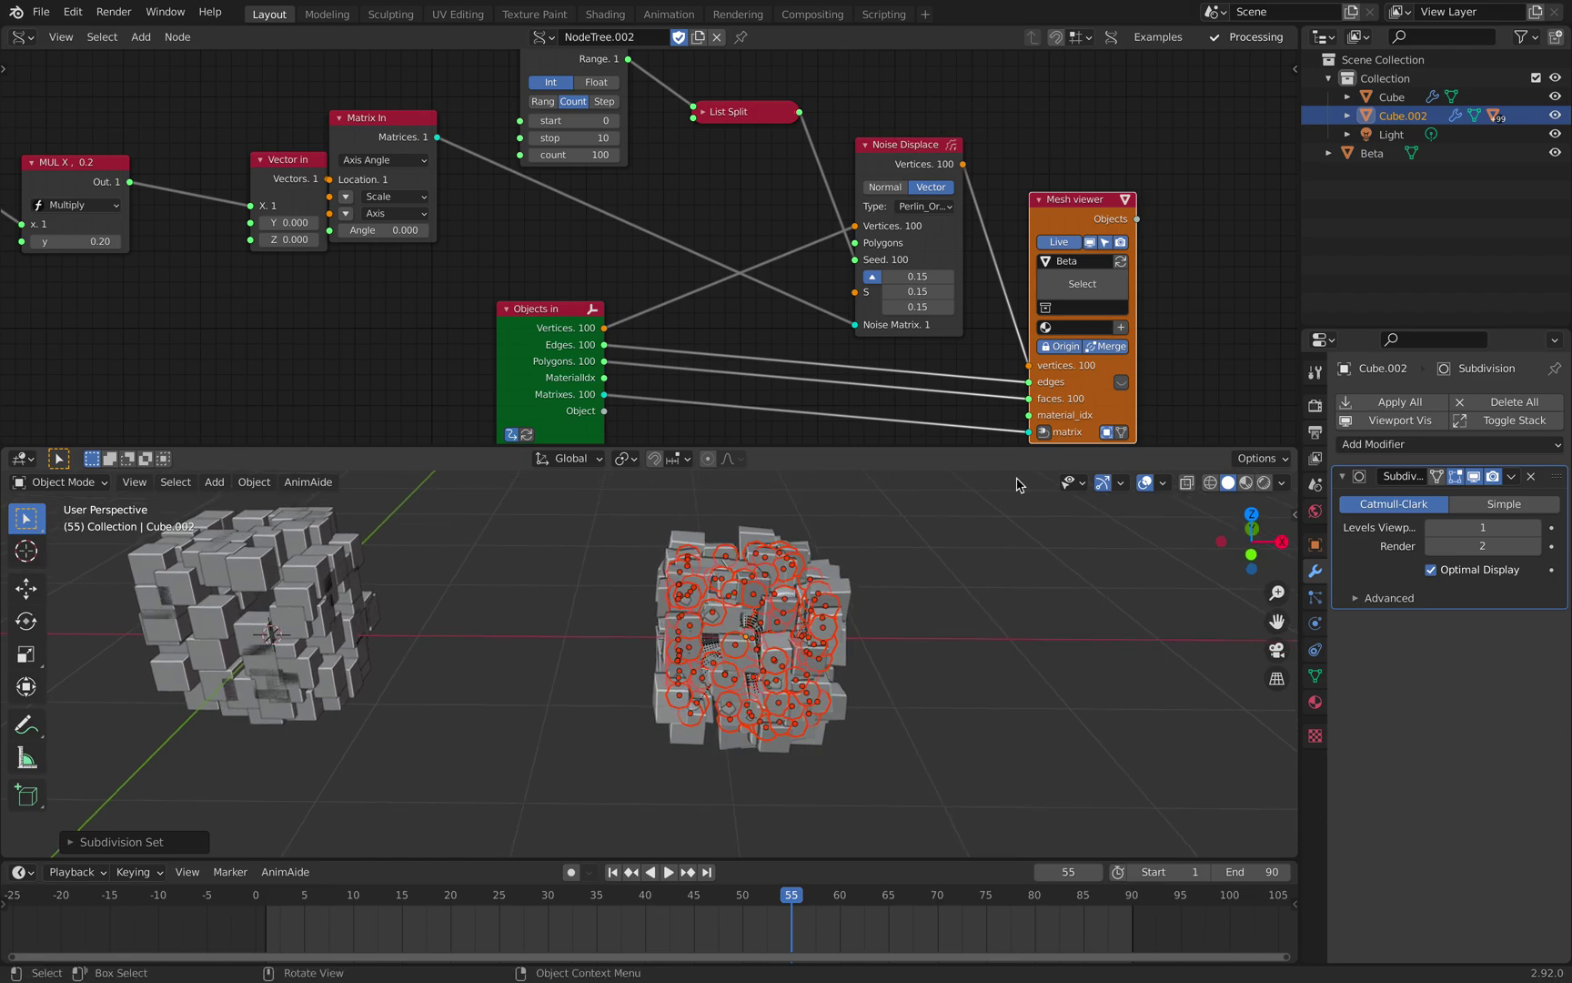
# - Hide Cube.002 to select Beta, show Cube.002 again and play the animation on to frame 62
pyautogui.click(1555, 116)
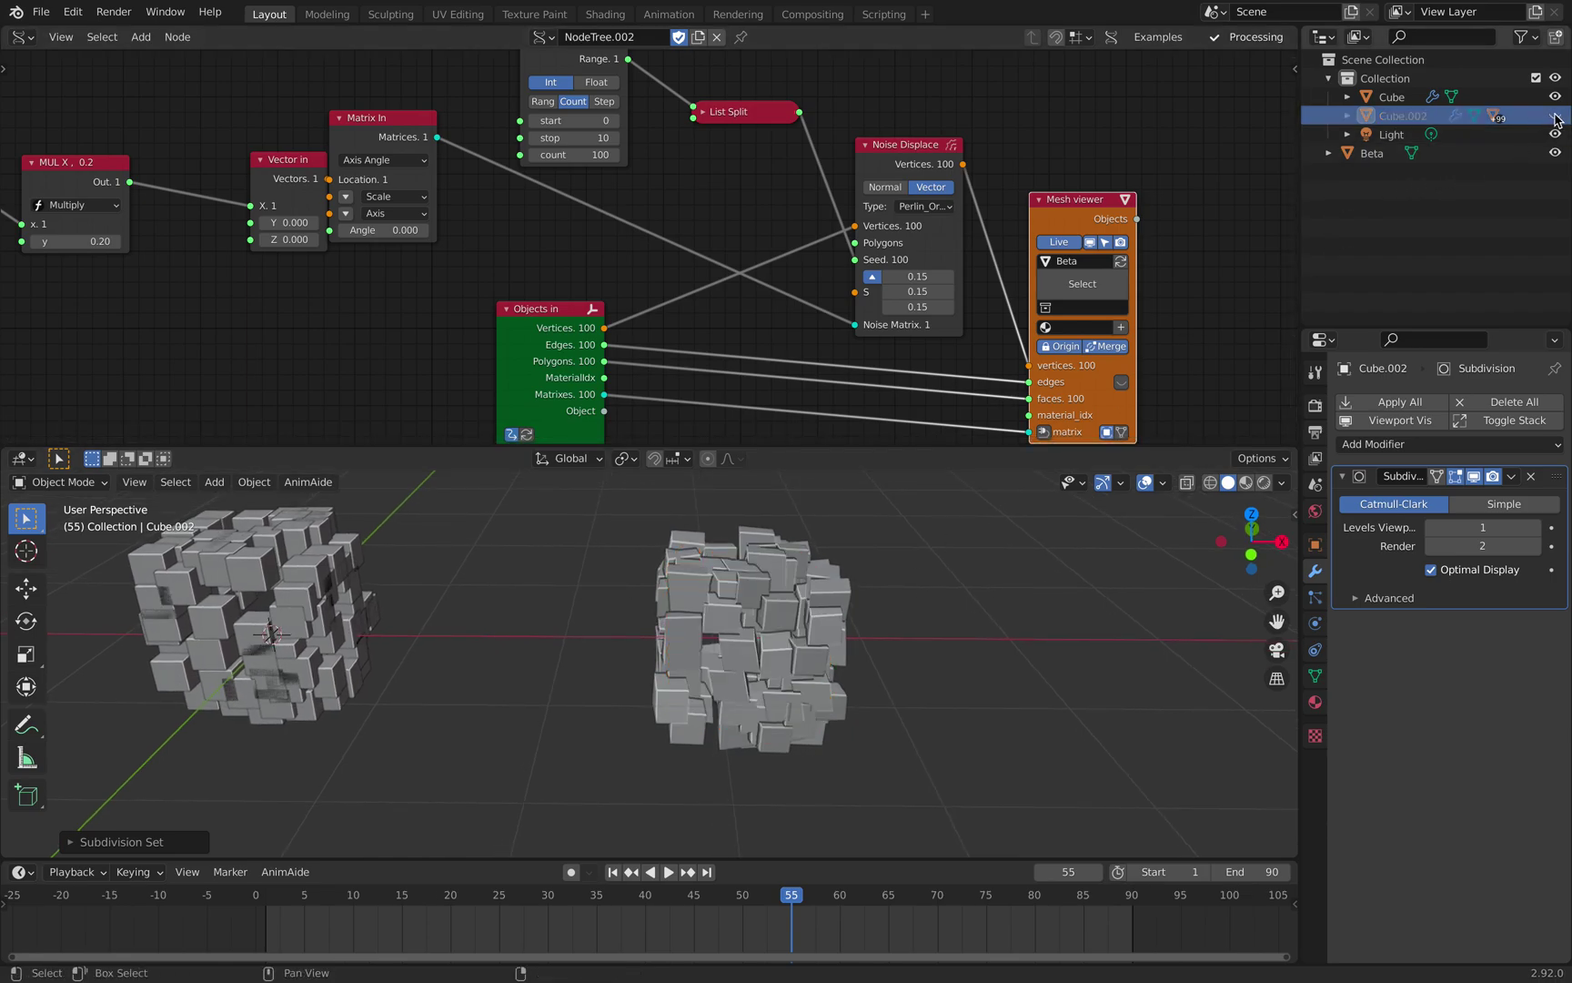
pyautogui.click(1371, 157)
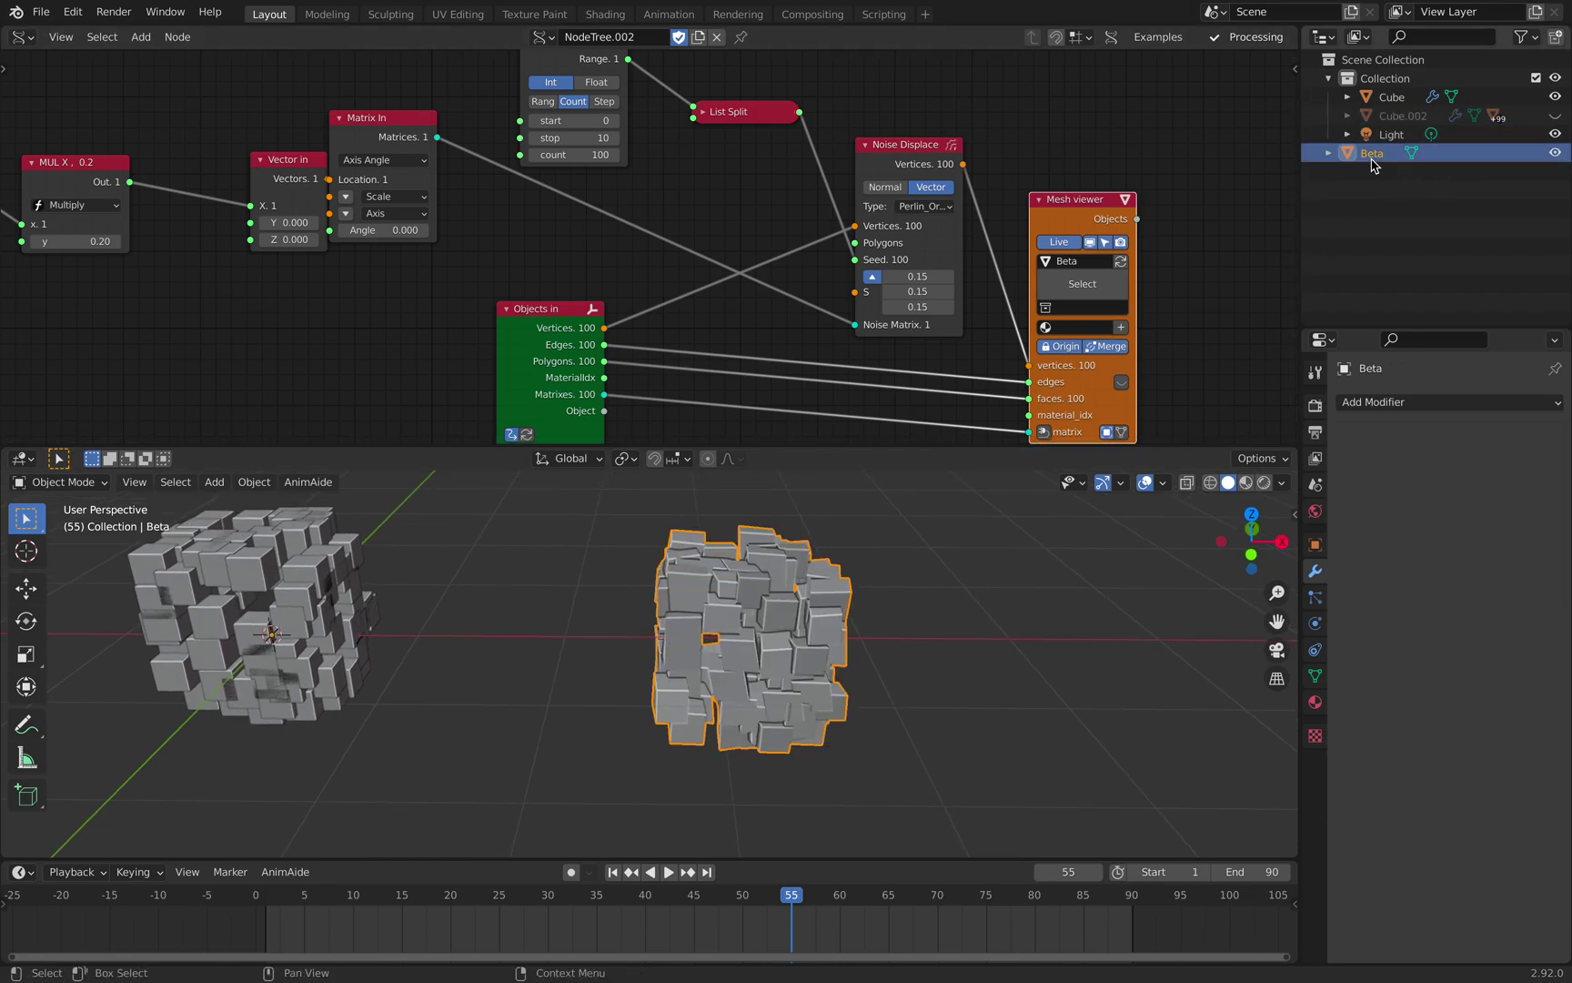
pyautogui.click(1555, 116)
pyautogui.scroll(-2, 851, 622)
pyautogui.press('space')
pyautogui.scroll(3, 849, 625)
pyautogui.press('space')
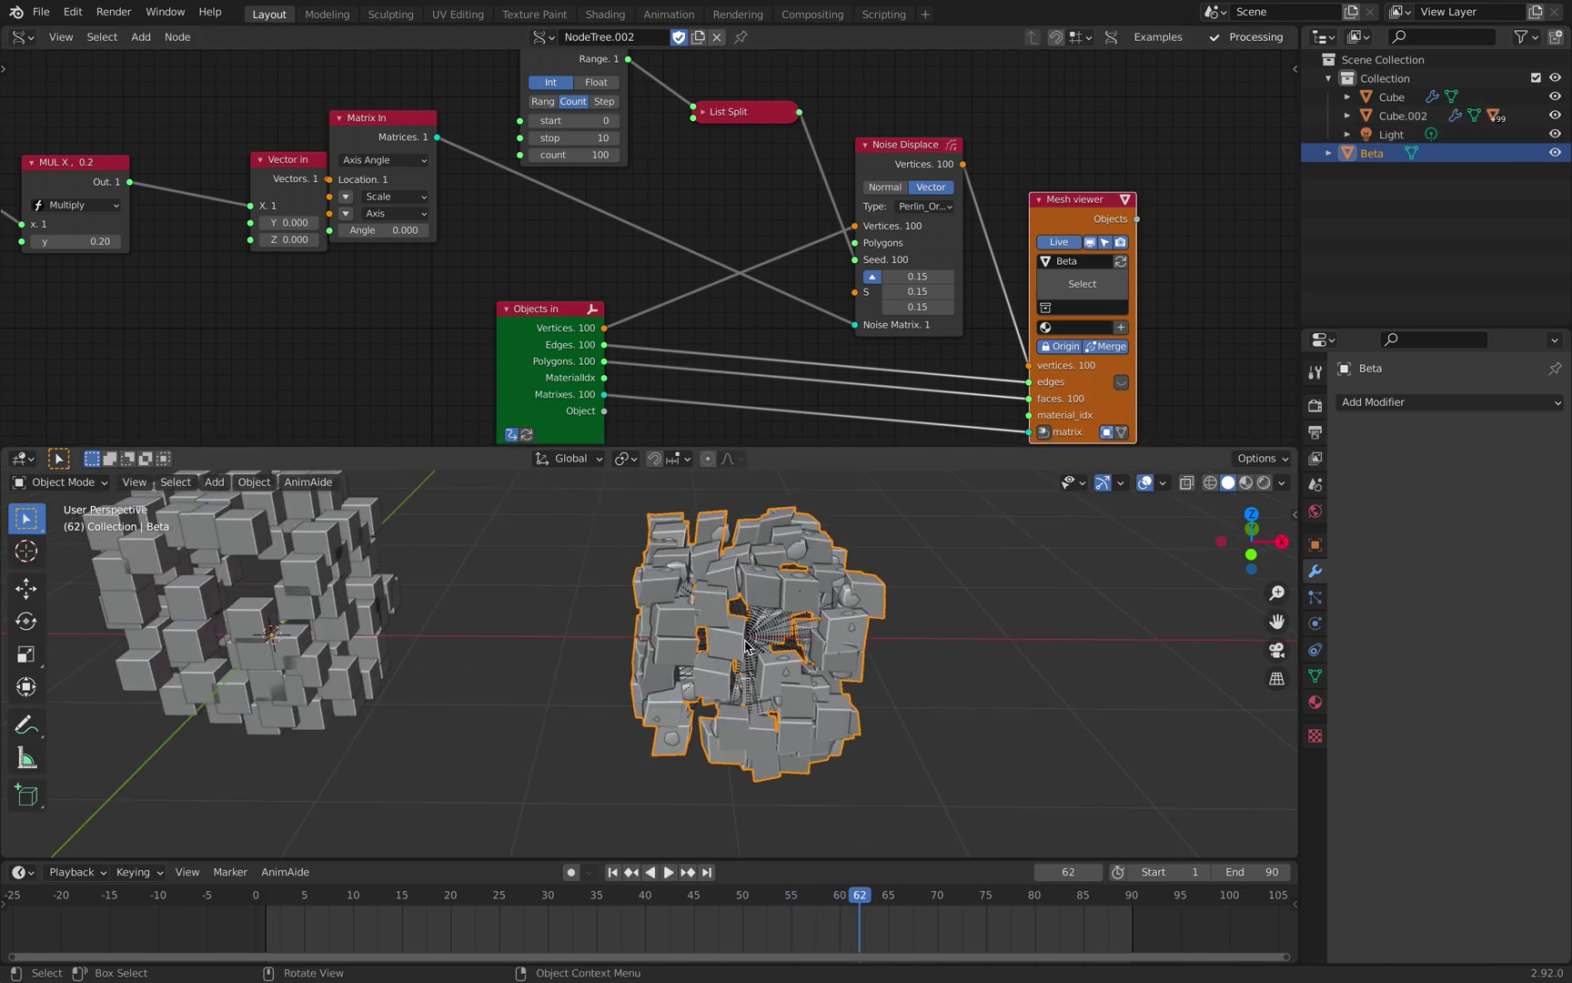
# - Enable Post in the Objects in node so the cubes' modifiers are included in the input meshes
pyautogui.moveTo(271, 276); pyautogui.dragTo(698, 252, button='middle')
pyautogui.scroll(-4, 458, 262)
pyautogui.moveTo(459, 262); pyautogui.dragTo(536, 260, button='middle')
pyautogui.scroll(2, 537, 260)
pyautogui.scroll(-3, 640, 305)
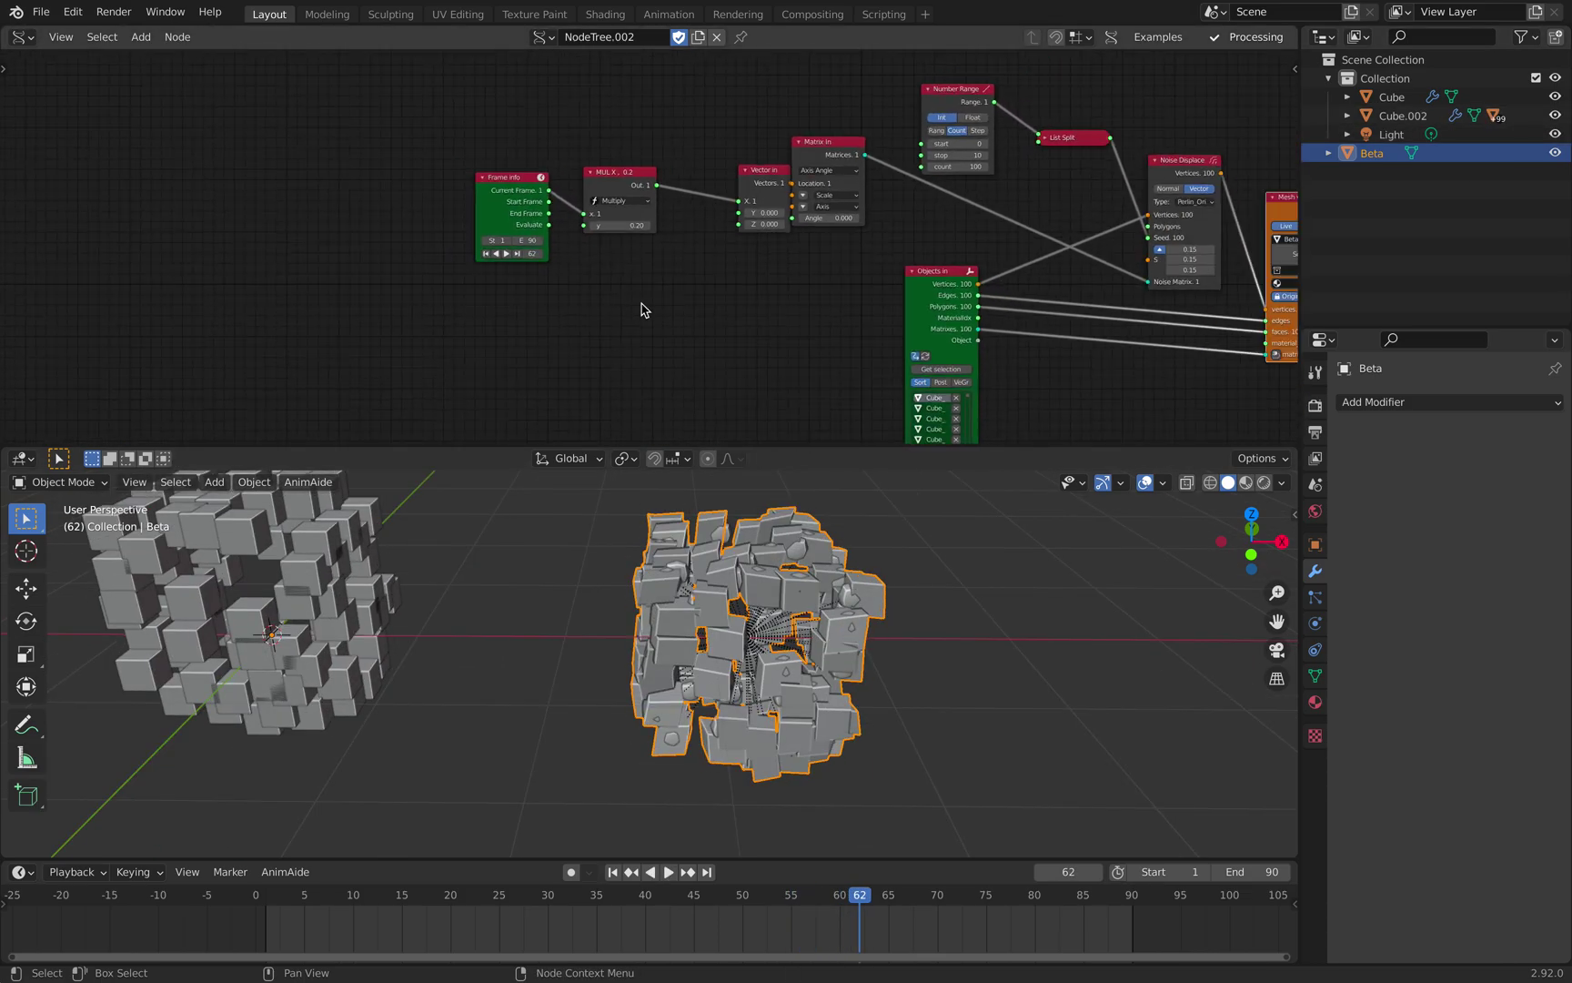
pyautogui.moveTo(783, 351); pyautogui.dragTo(597, 299, button='middle')
pyautogui.press('KP_Decimal')
pyautogui.click(646, 282)
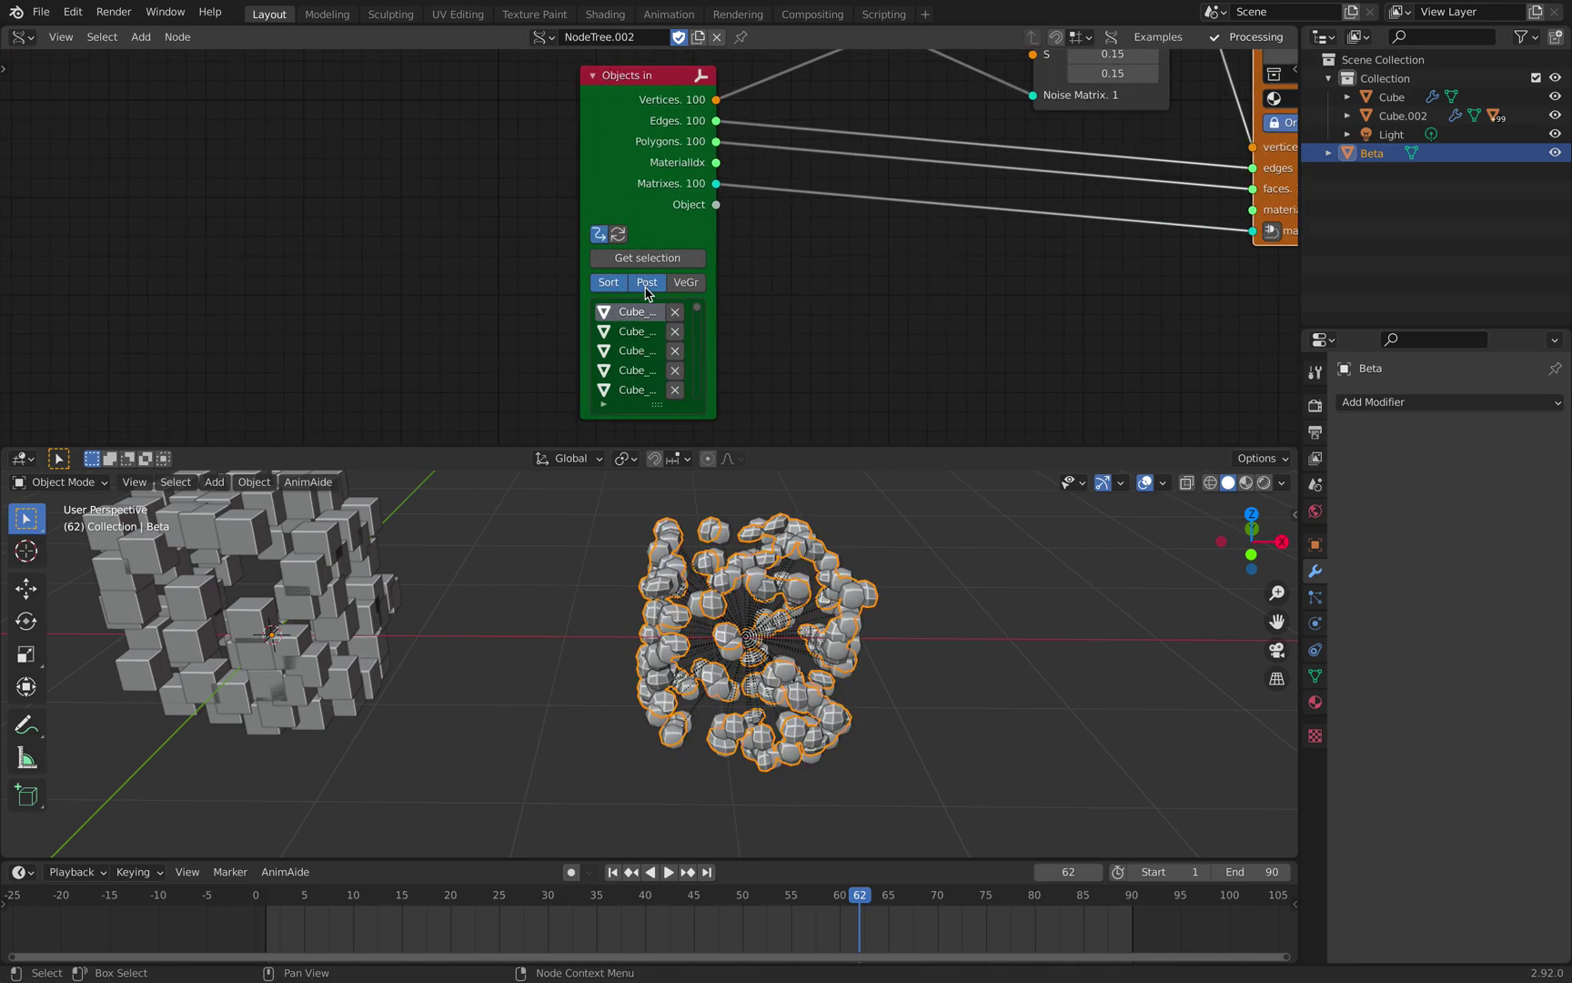
# - Hide Cube.002, play the animation on to frame 70 and select the Beta mesh
pyautogui.moveTo(817, 640); pyautogui.dragTo(826, 641, button='middle')
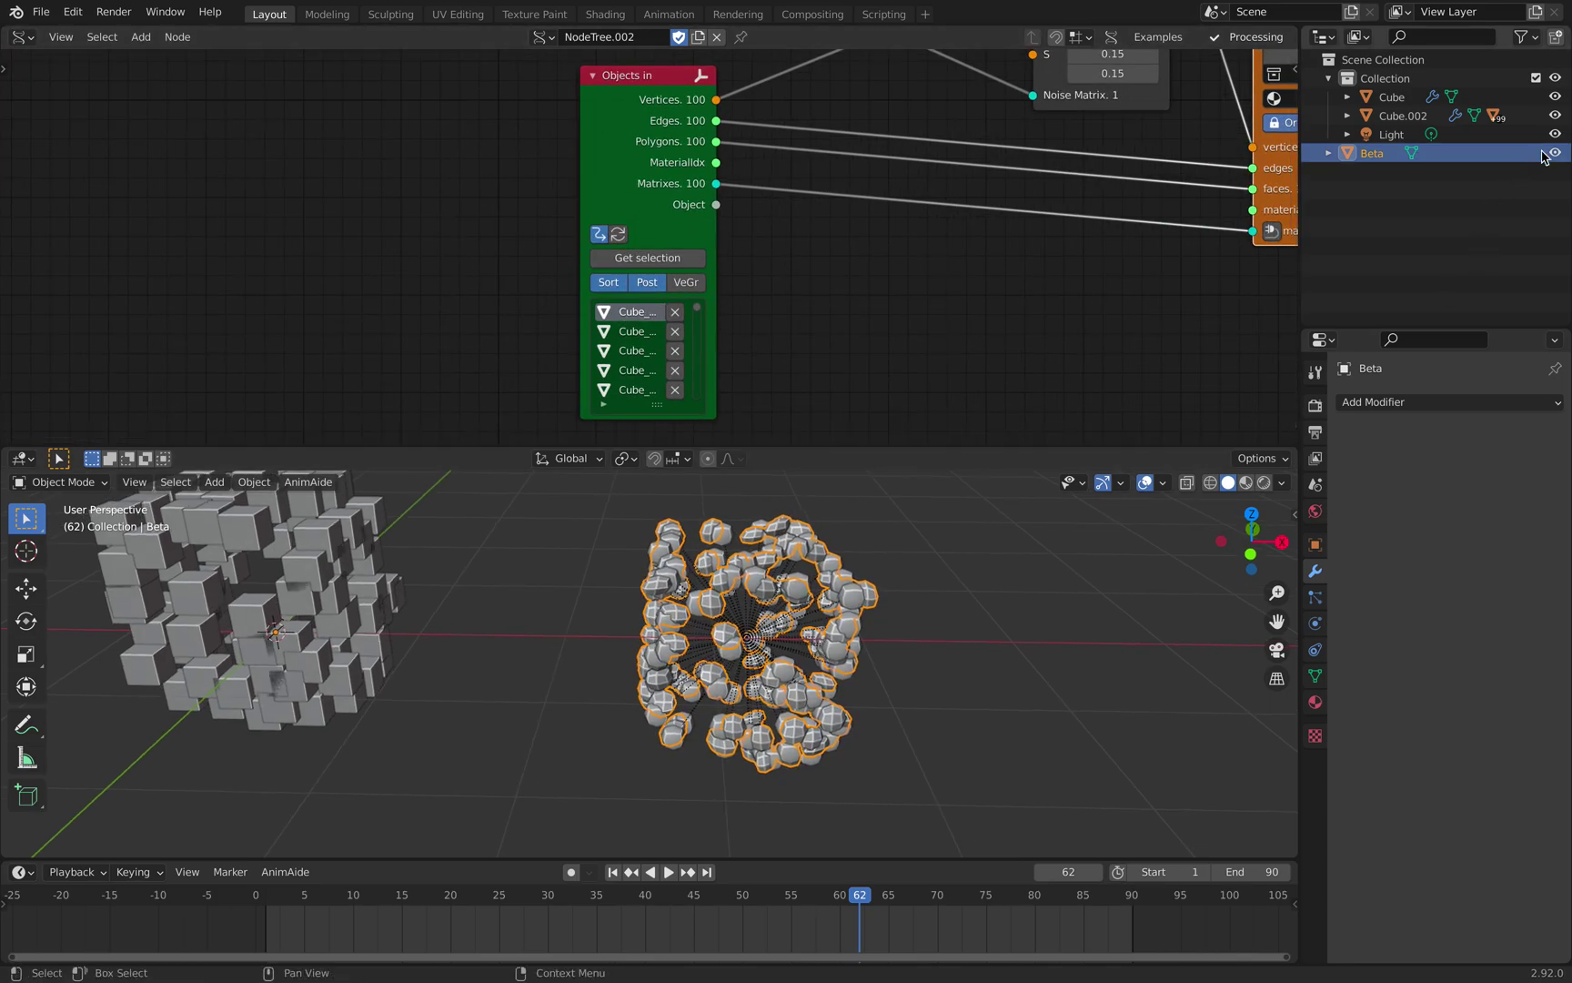
pyautogui.click(1554, 115)
pyautogui.keyDown('shift'); pyautogui.moveTo(931, 574); pyautogui.dragTo(892, 584, button='middle'); pyautogui.keyUp('shift')
pyautogui.click(894, 584)
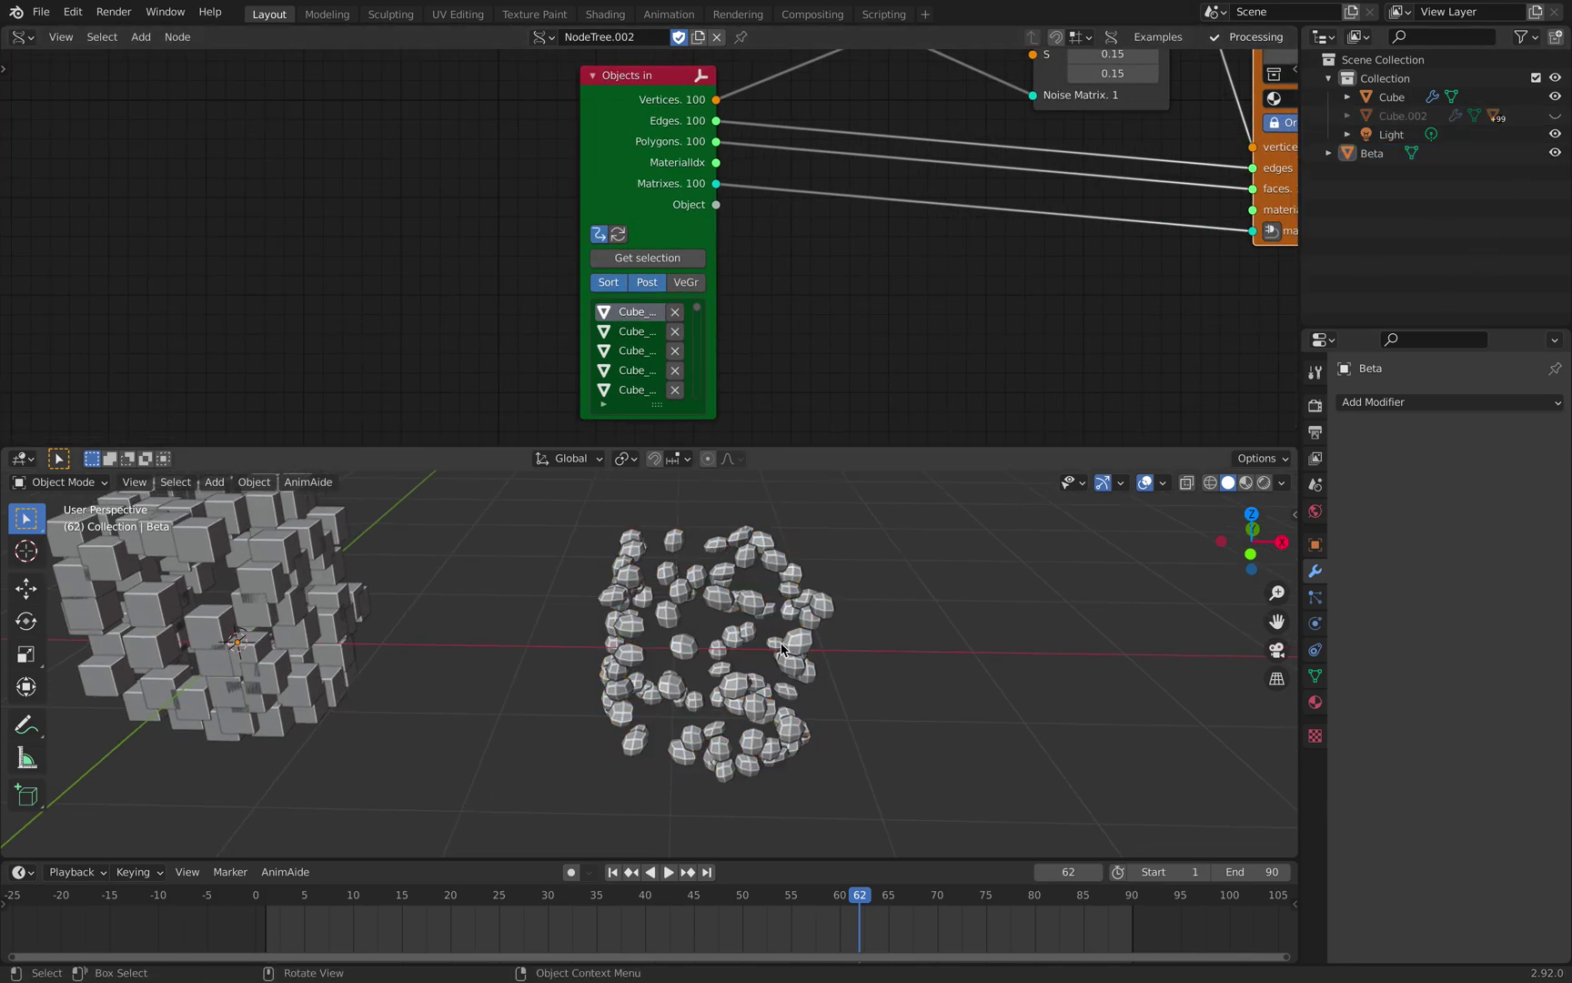
pyautogui.press('space')
pyautogui.click(788, 637)
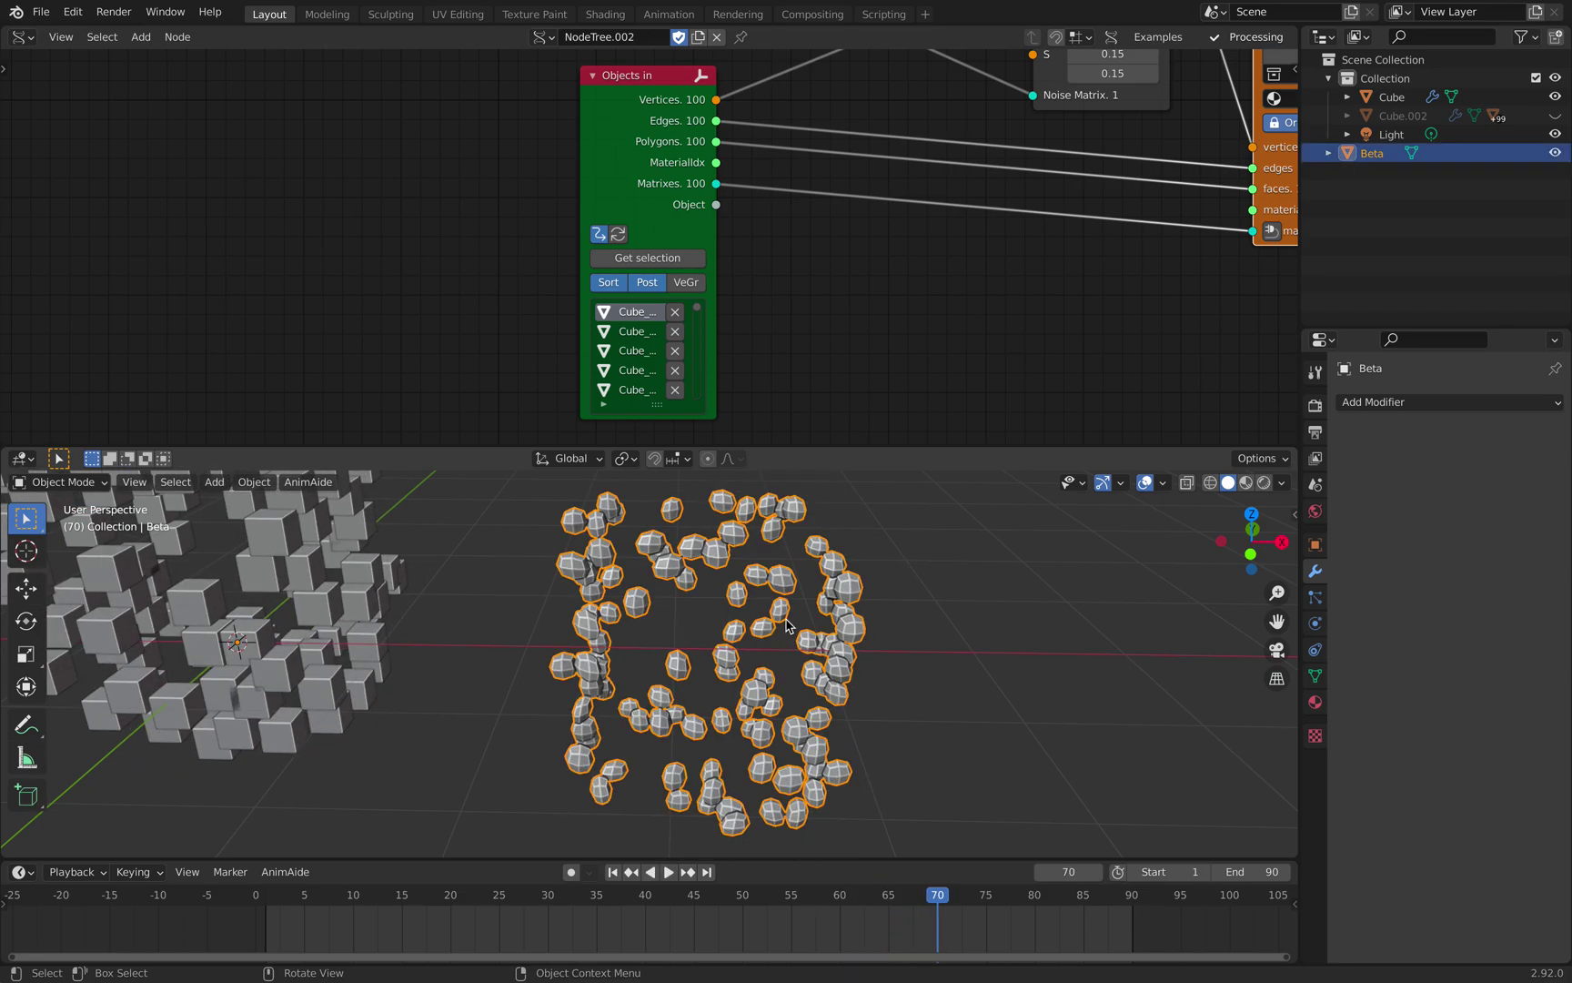
# - Spread the Mesh viewer, Objects in and Noise Displace nodes apart to make room for another node
pyautogui.moveTo(884, 130); pyautogui.dragTo(680, 242, button='middle')
pyautogui.scroll(-1, 679, 242)
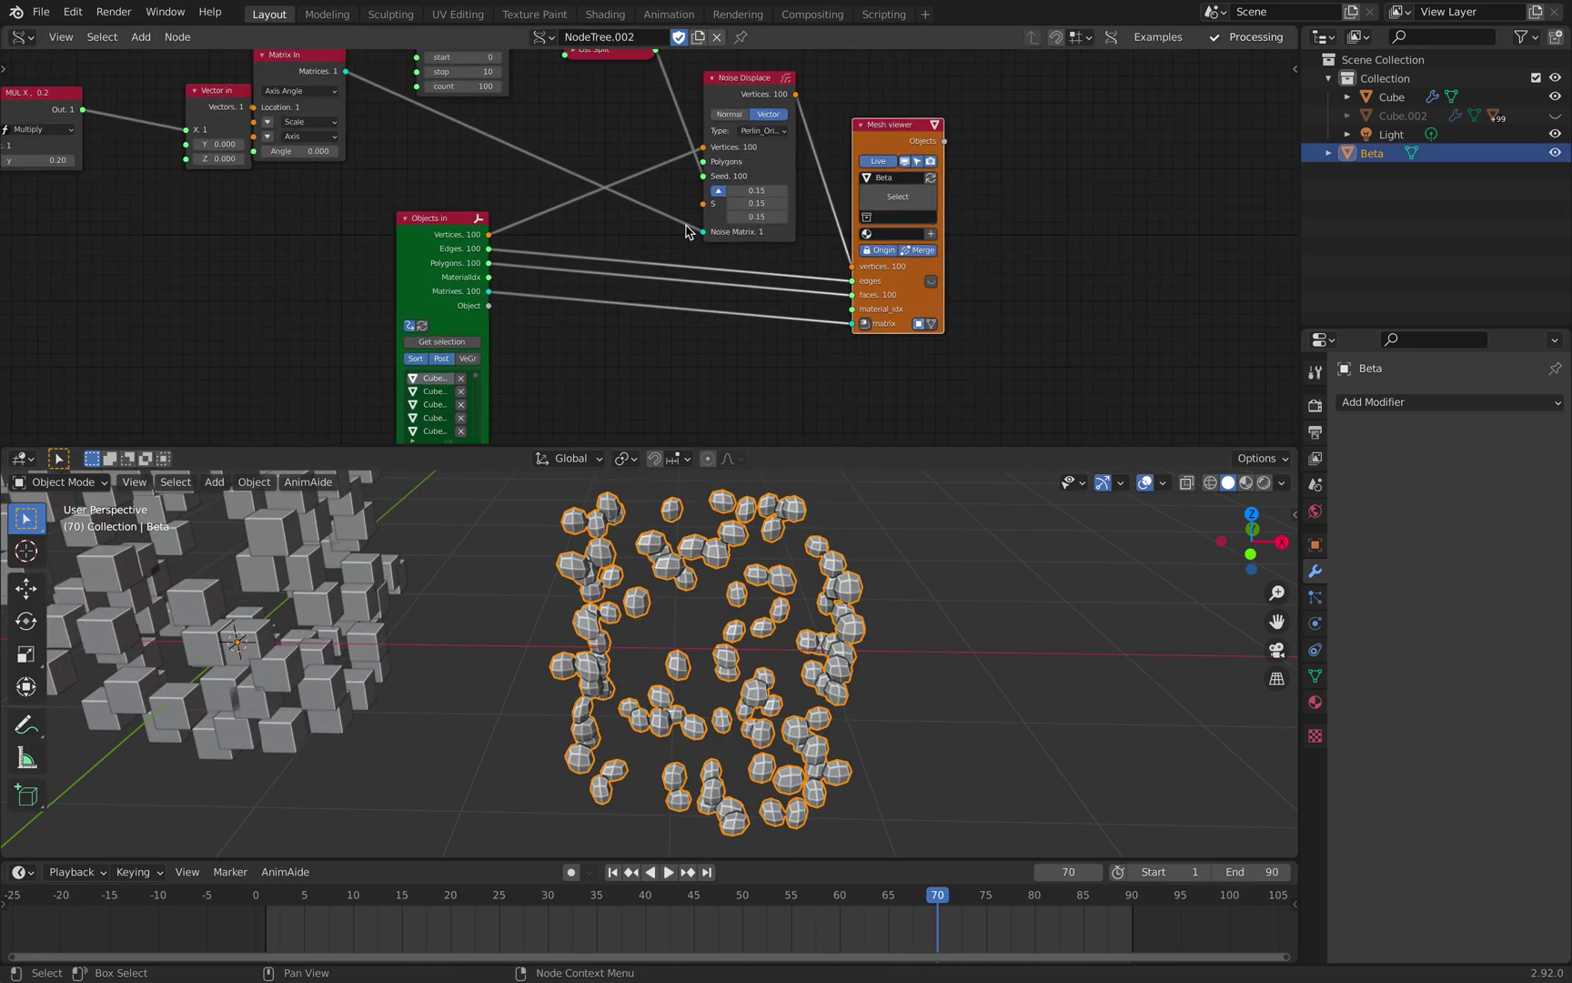
pyautogui.moveTo(878, 135); pyautogui.dragTo(975, 124)
pyautogui.moveTo(443, 228); pyautogui.dragTo(219, 252)
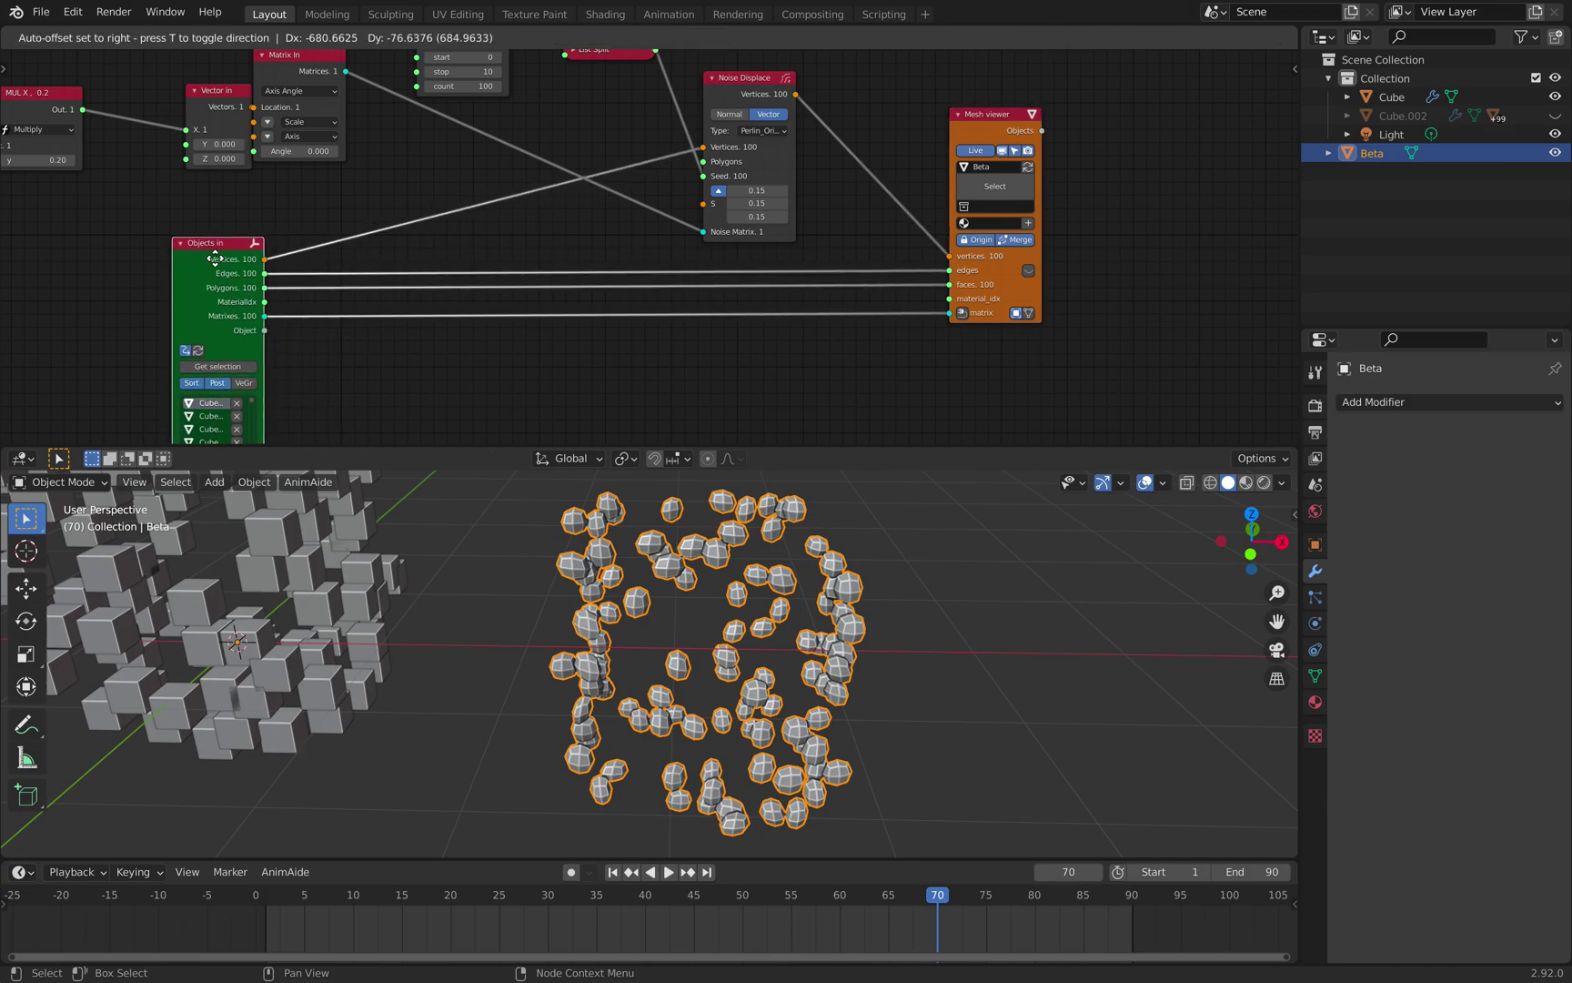
pyautogui.moveTo(770, 87); pyautogui.dragTo(851, 65)
pyautogui.moveTo(530, 232); pyautogui.dragTo(590, 223, button='middle')
# - Insert a Vector Math node on the vertices link between the Objects in and Noise Displace nodes
pyautogui.hotkey('alt', 'space')
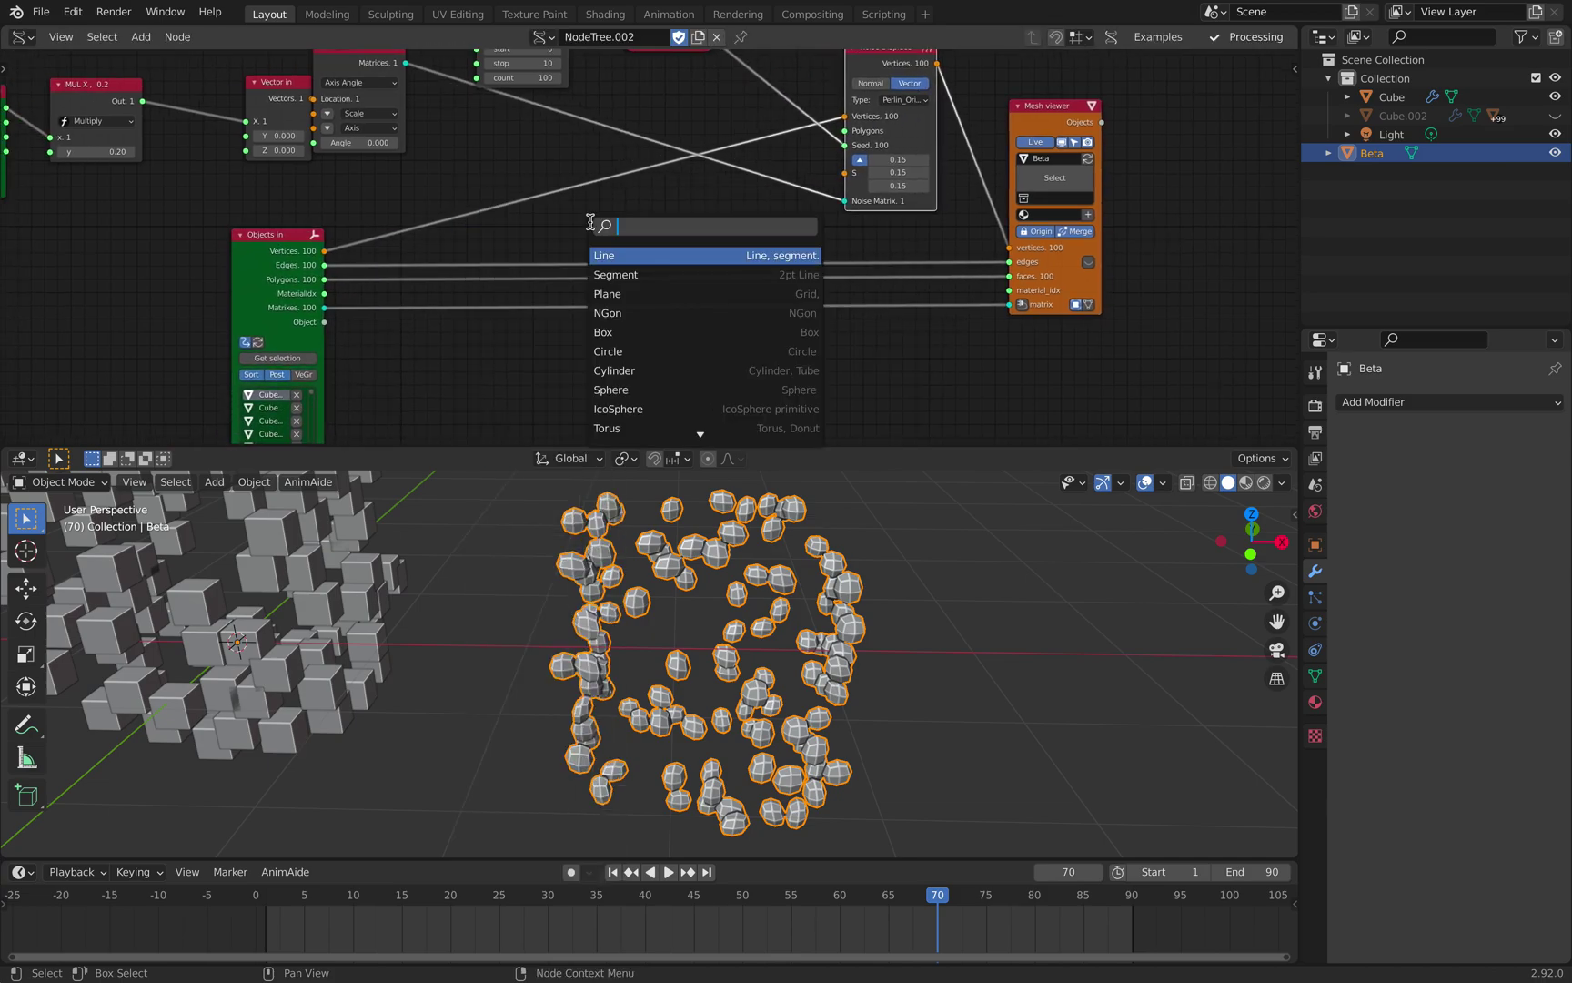
pyautogui.write('vector')
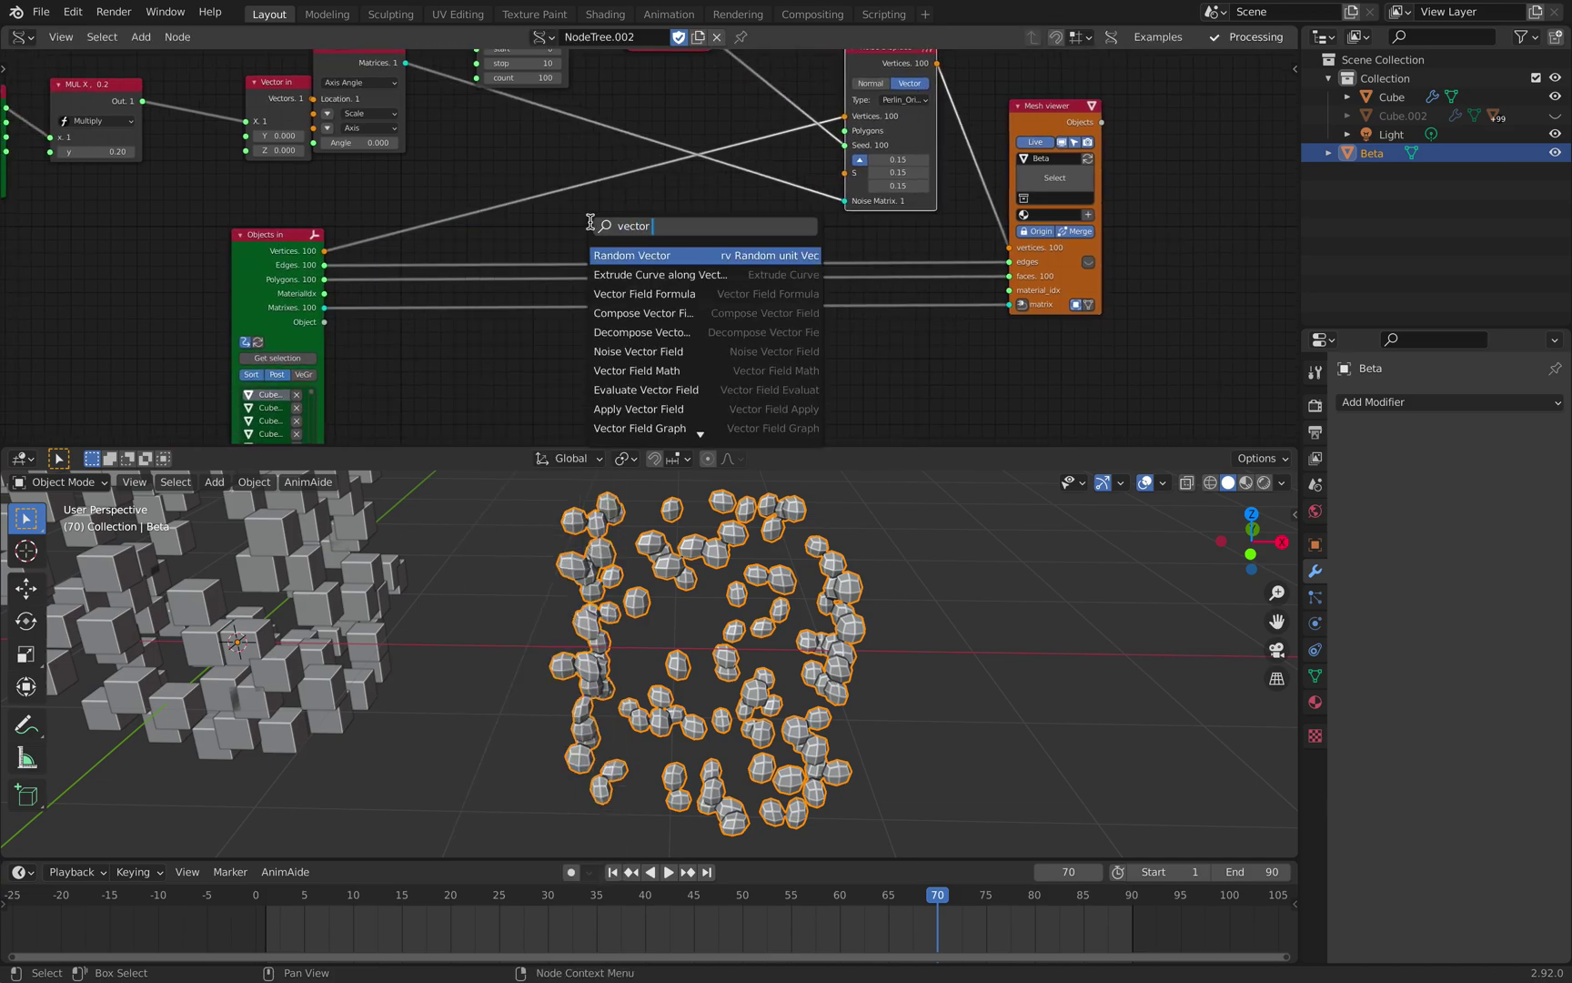
pyautogui.write(' ma')
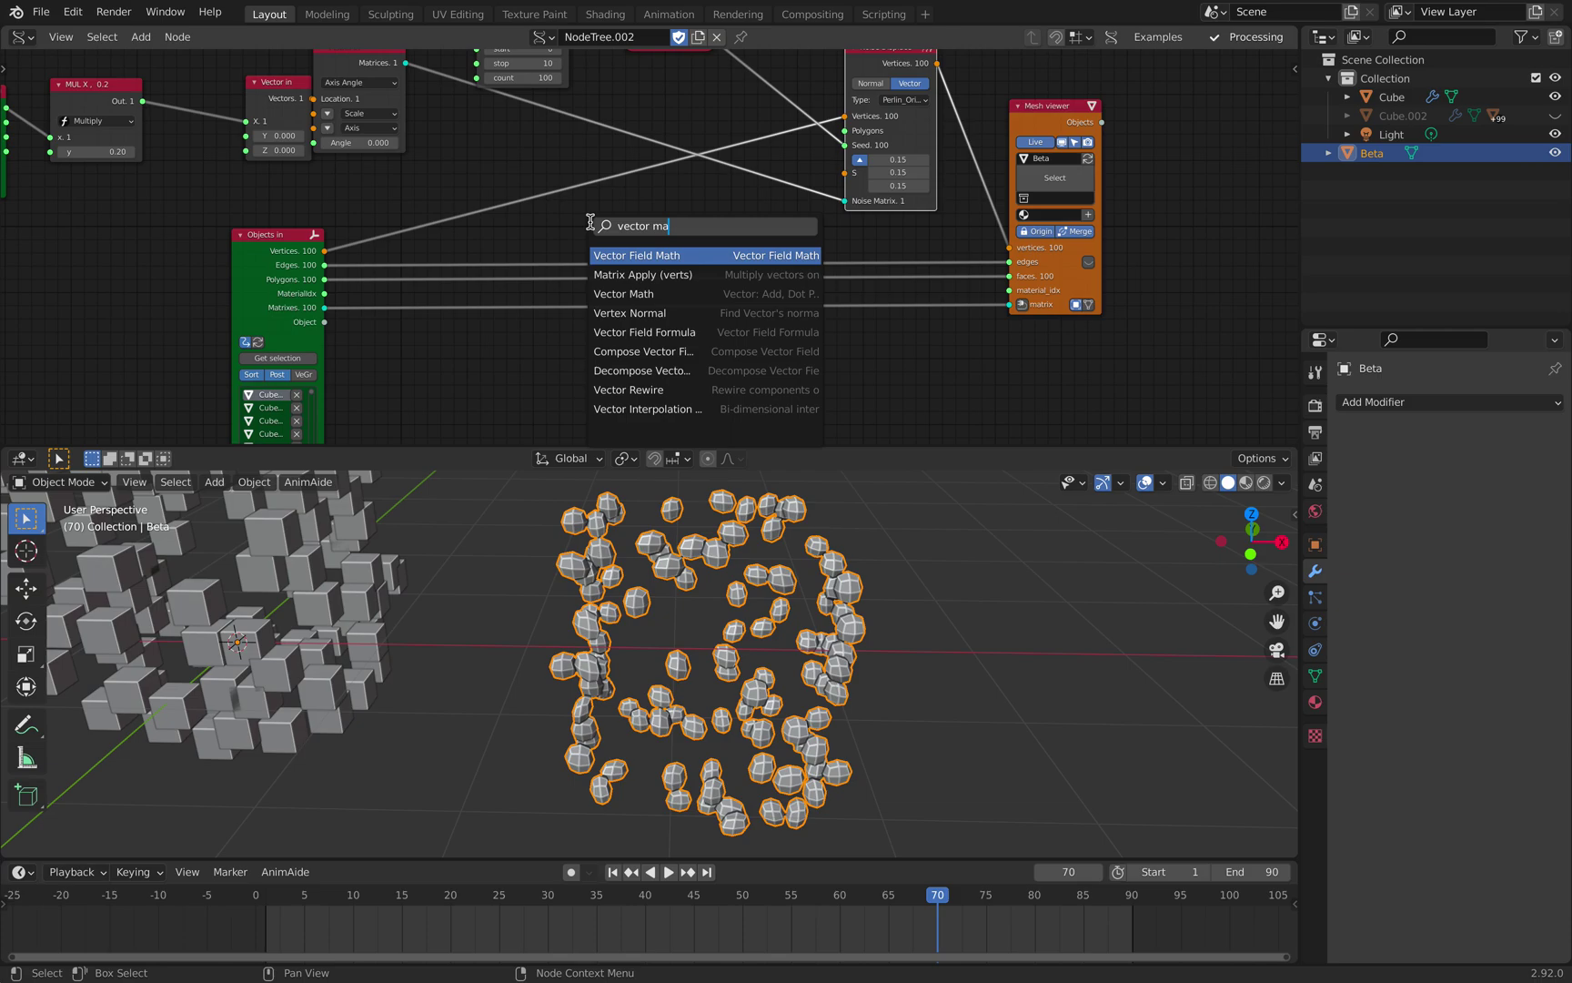
pyautogui.write('vector mah')
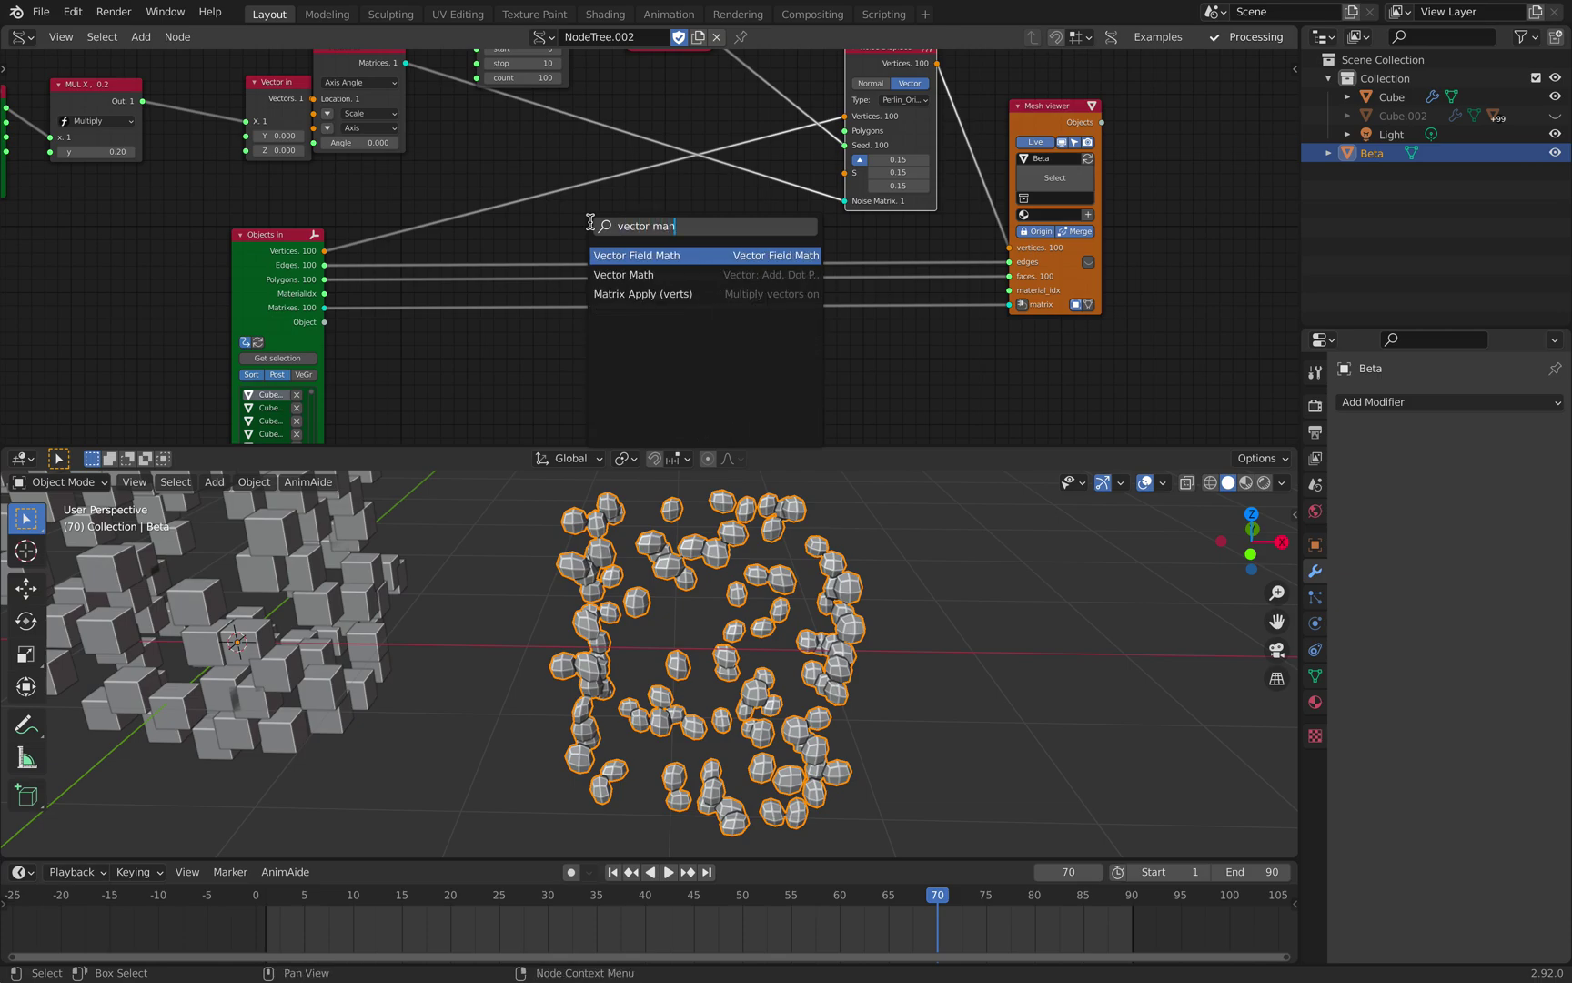
pyautogui.press('Down')
pyautogui.press('Return')
pyautogui.click(514, 182)
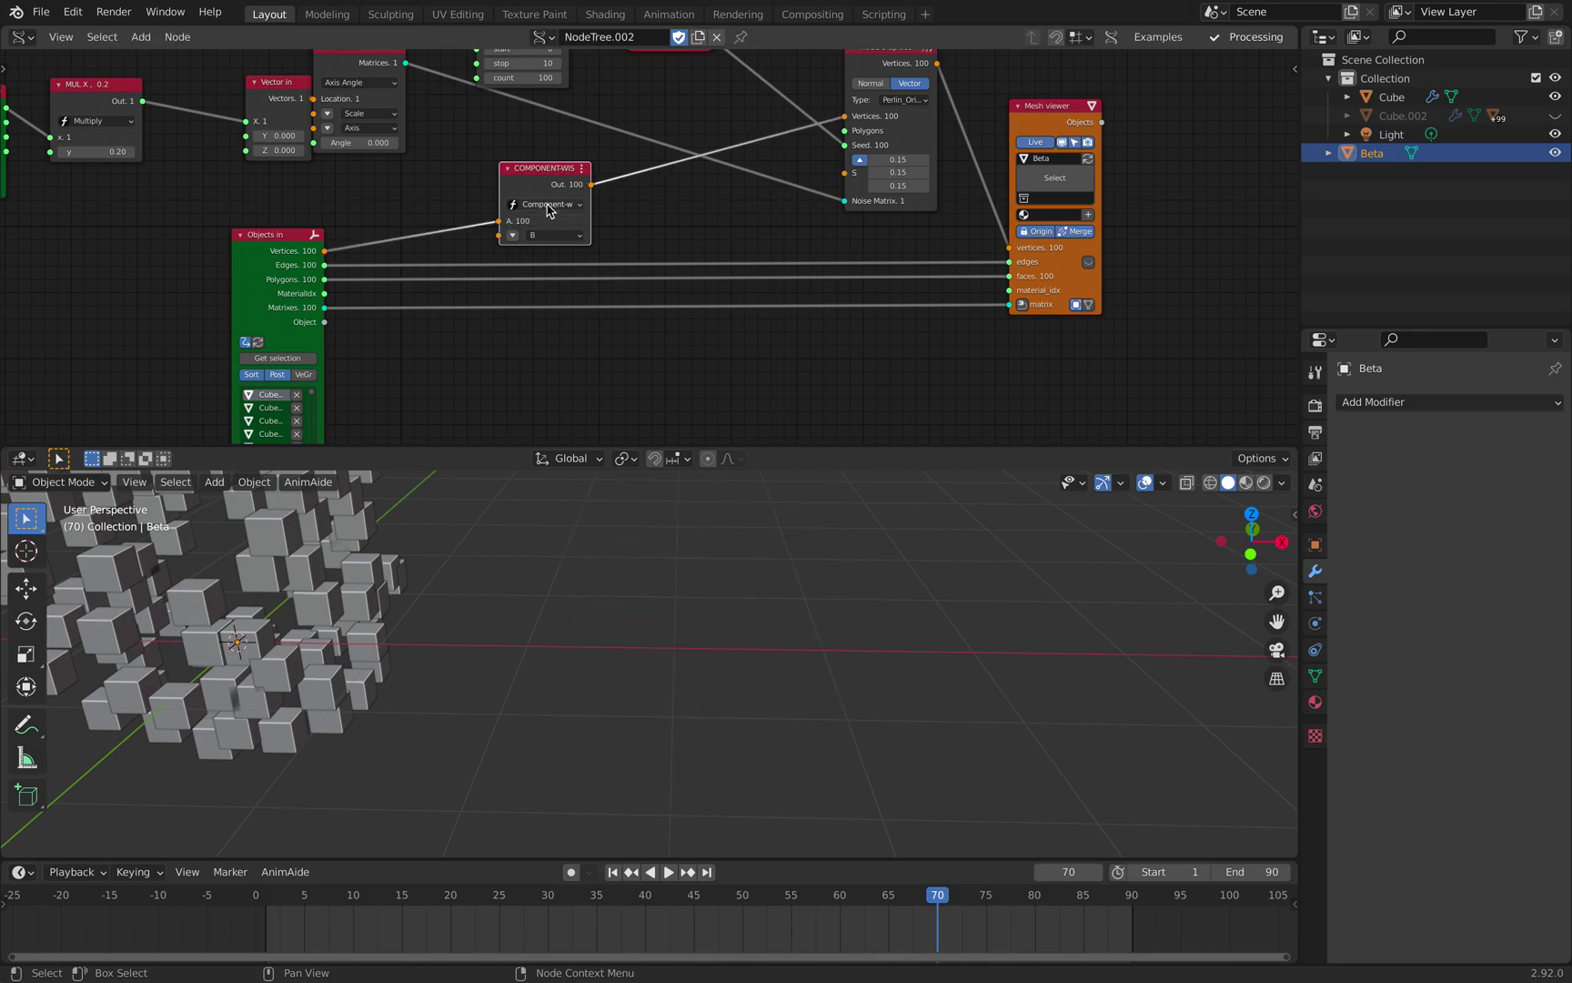
# - Switch the Vector Math node to Multiply Scalar with an amount of 2.64
pyautogui.click(546, 204)
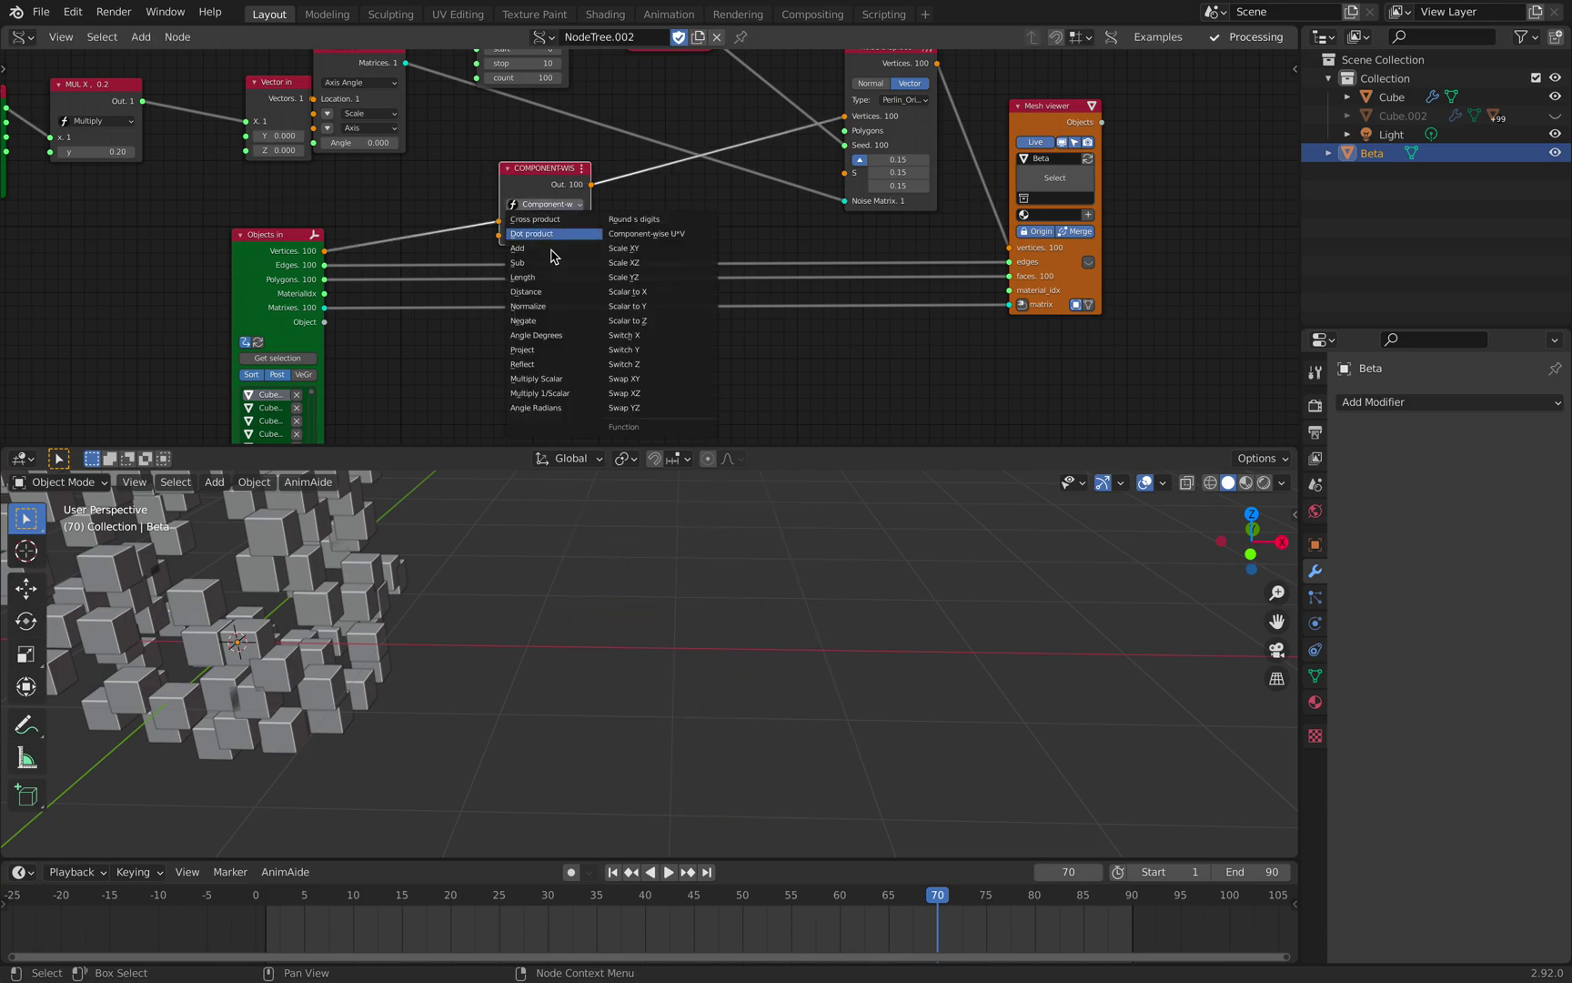
pyautogui.click(553, 380)
pyautogui.moveTo(549, 236); pyautogui.dragTo(602, 235)
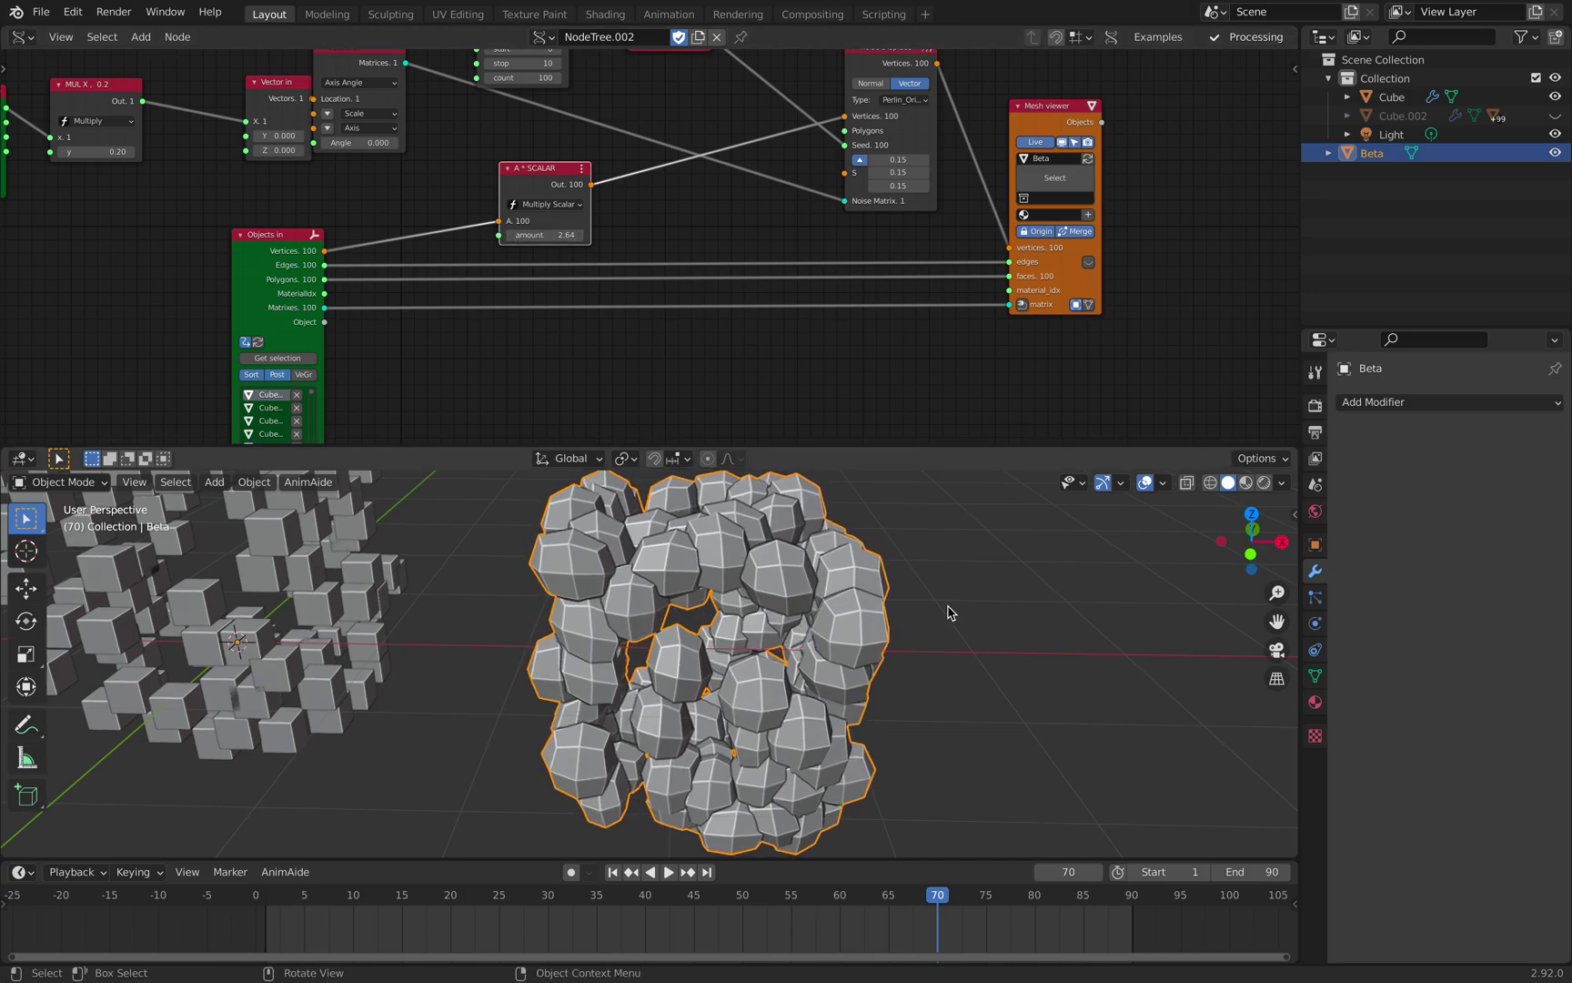
# - Play the animation on to frame 84, select Beta and inspect the enlarged displaced shapes and the node tree
pyautogui.scroll(-3, 946, 607)
pyautogui.click(921, 611)
pyautogui.press('space')
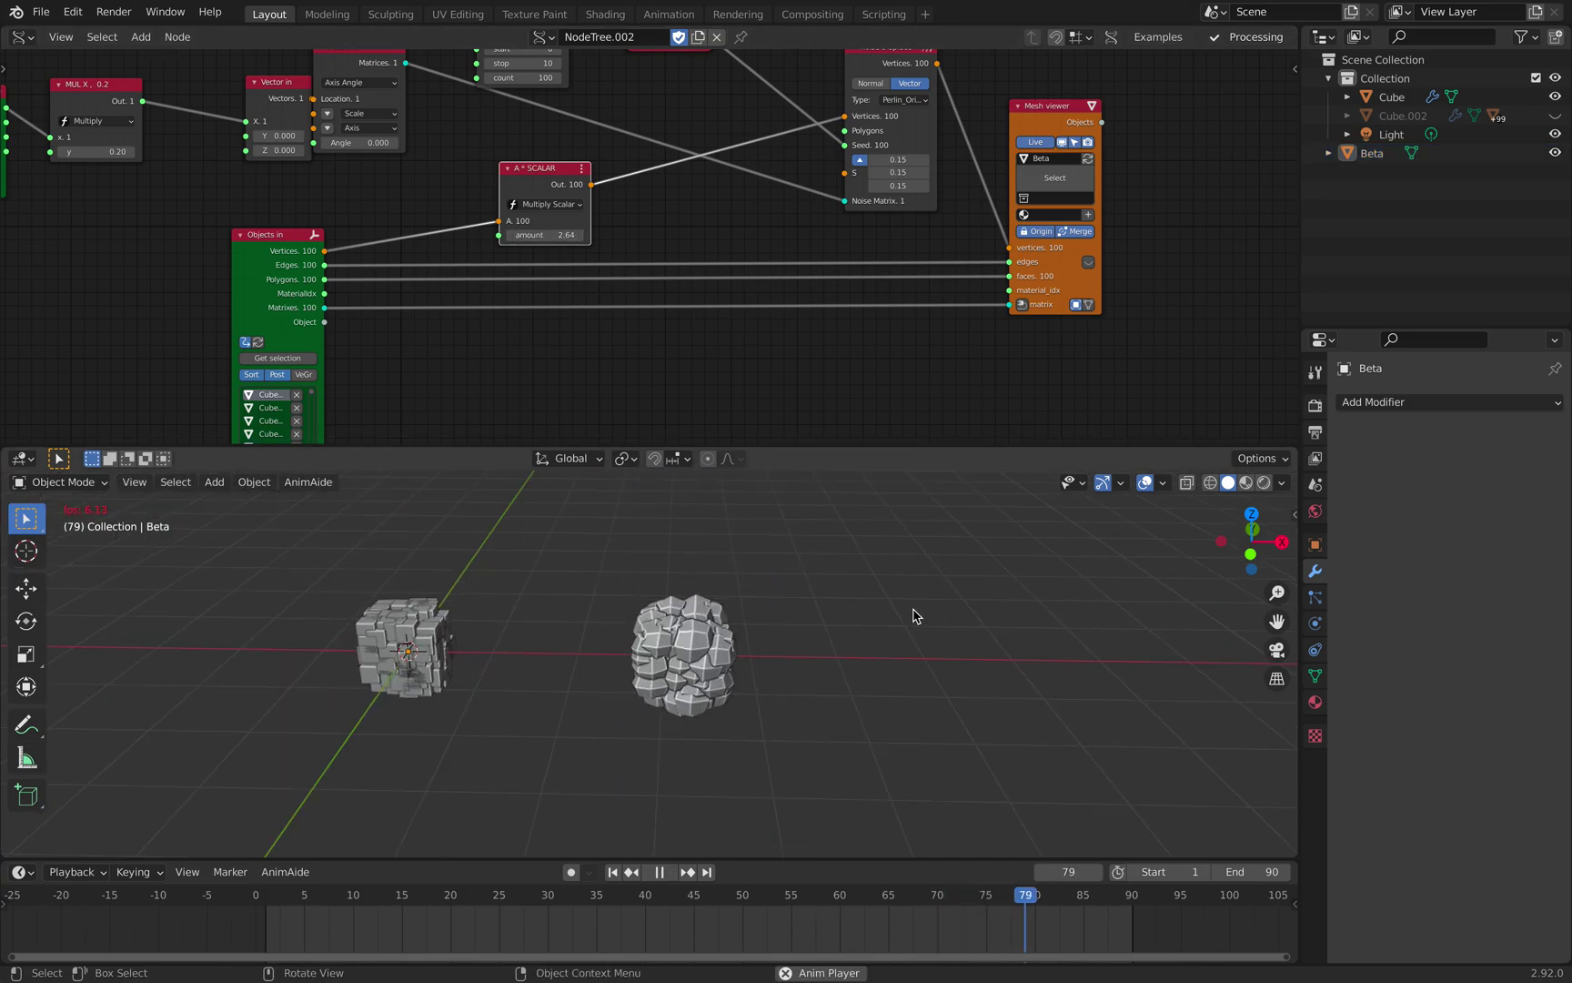
pyautogui.press('space')
pyautogui.click(716, 634)
pyautogui.scroll(2, 716, 634)
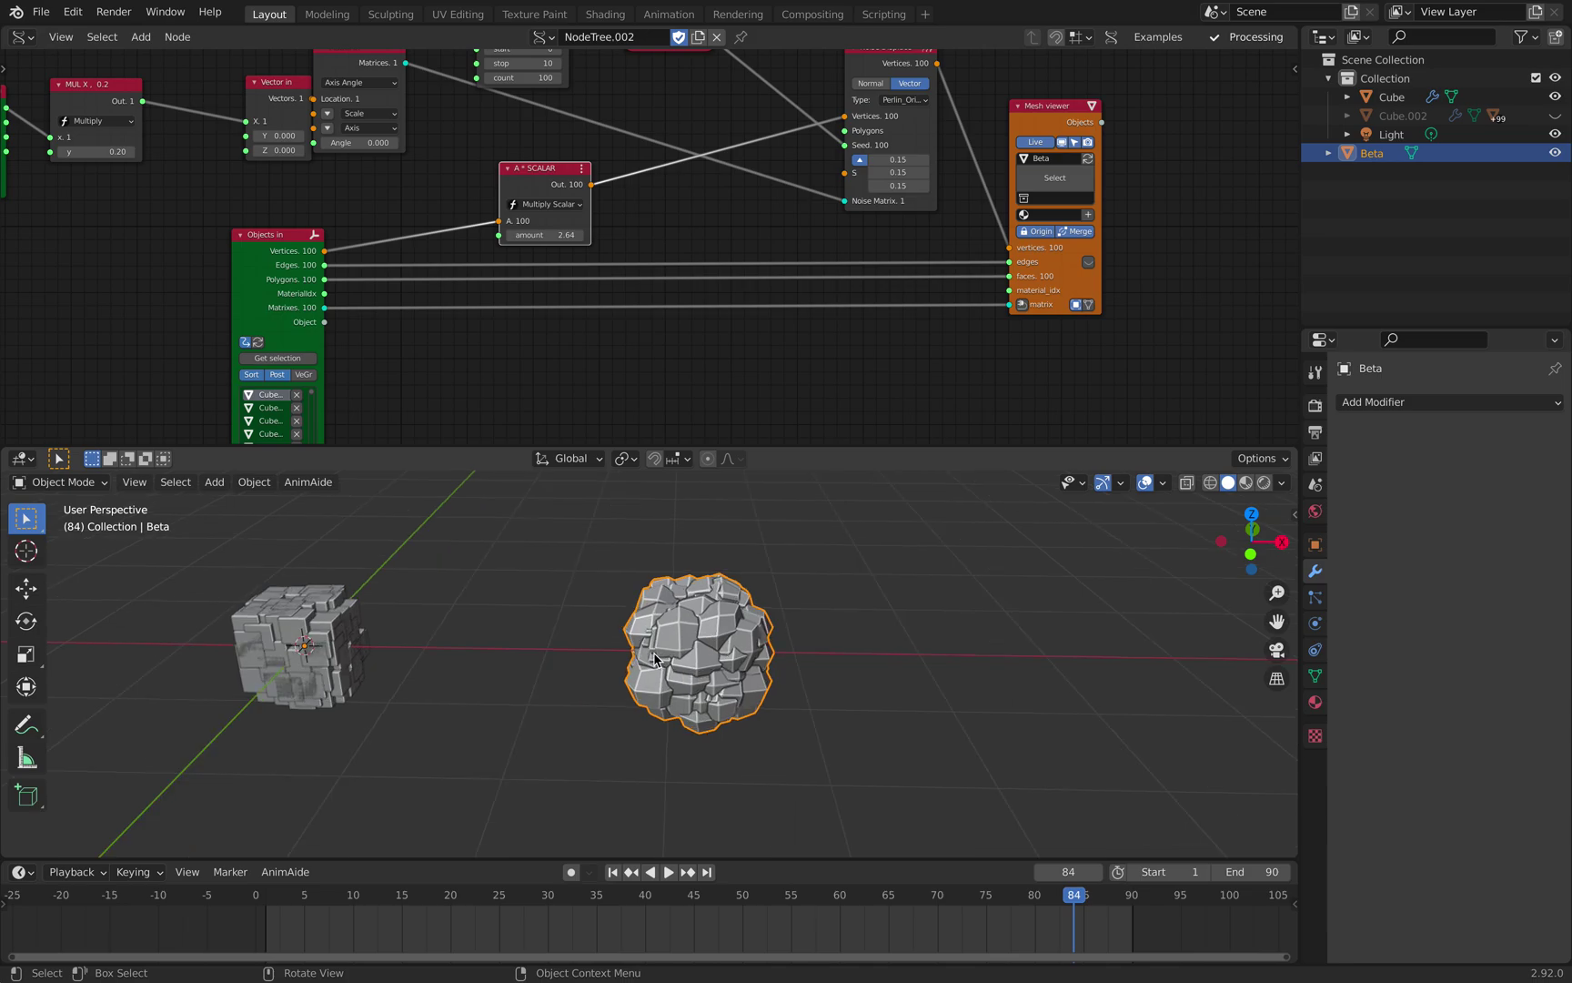
pyautogui.scroll(2, 719, 696)
pyautogui.scroll(-2, 711, 151)
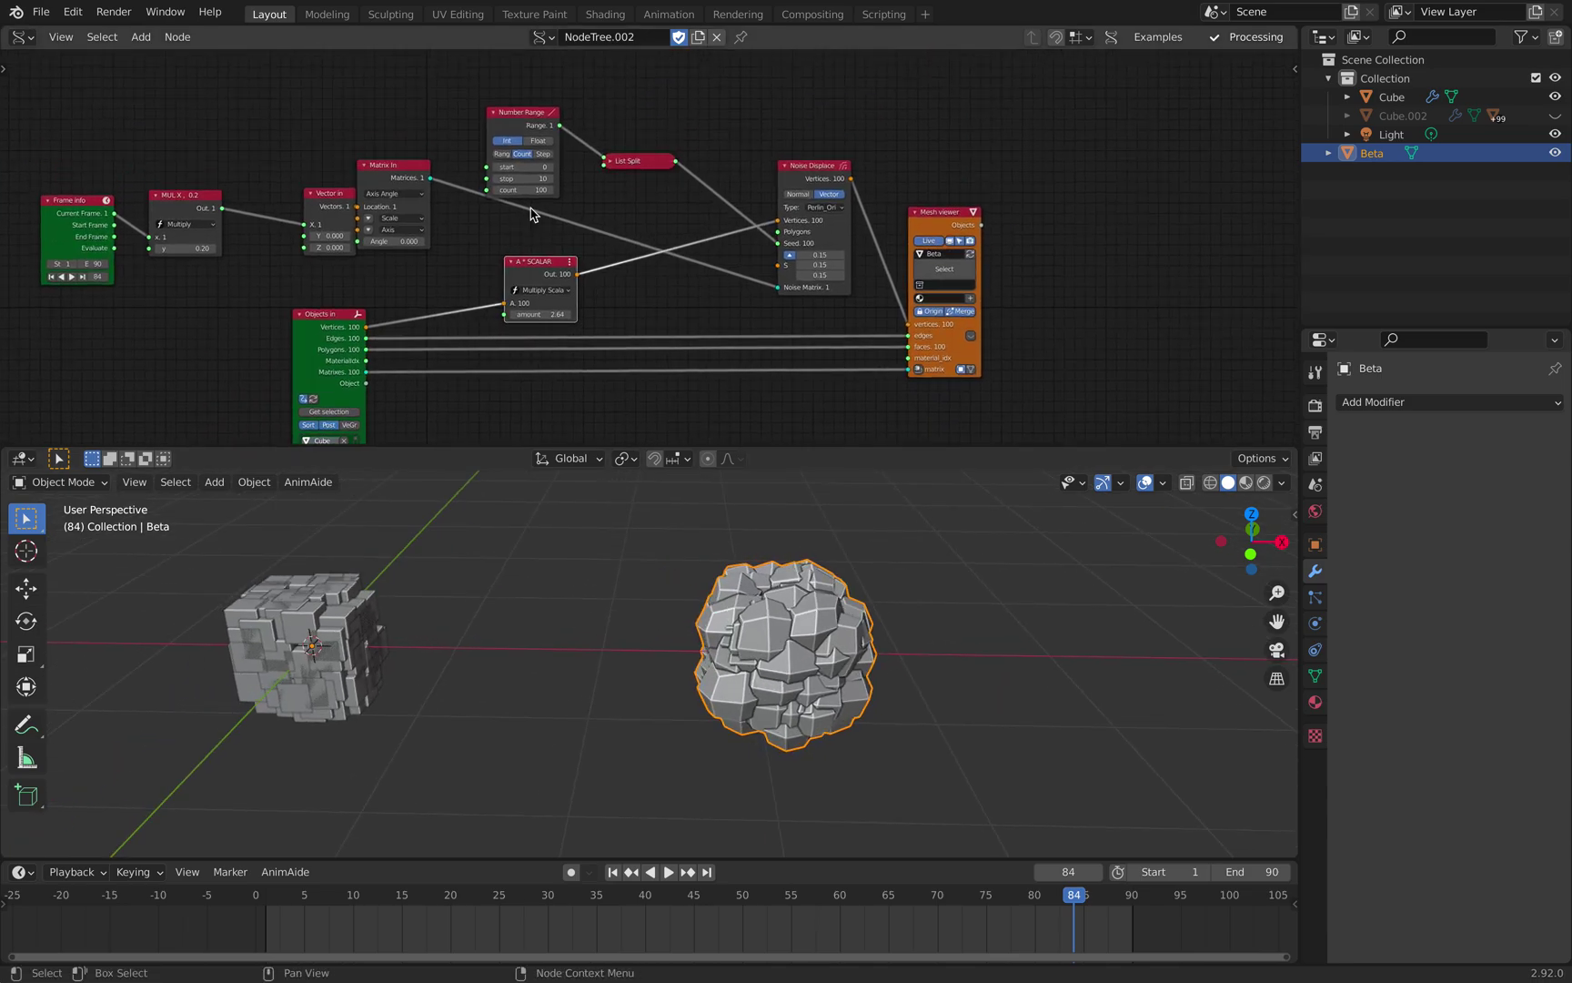
# - Move the Vector in node clear of Matrix in, and give Beta a smooth-shaded voxel Remesh modifier with a 0.056 m voxel size
pyautogui.moveTo(329, 194); pyautogui.dragTo(295, 176)
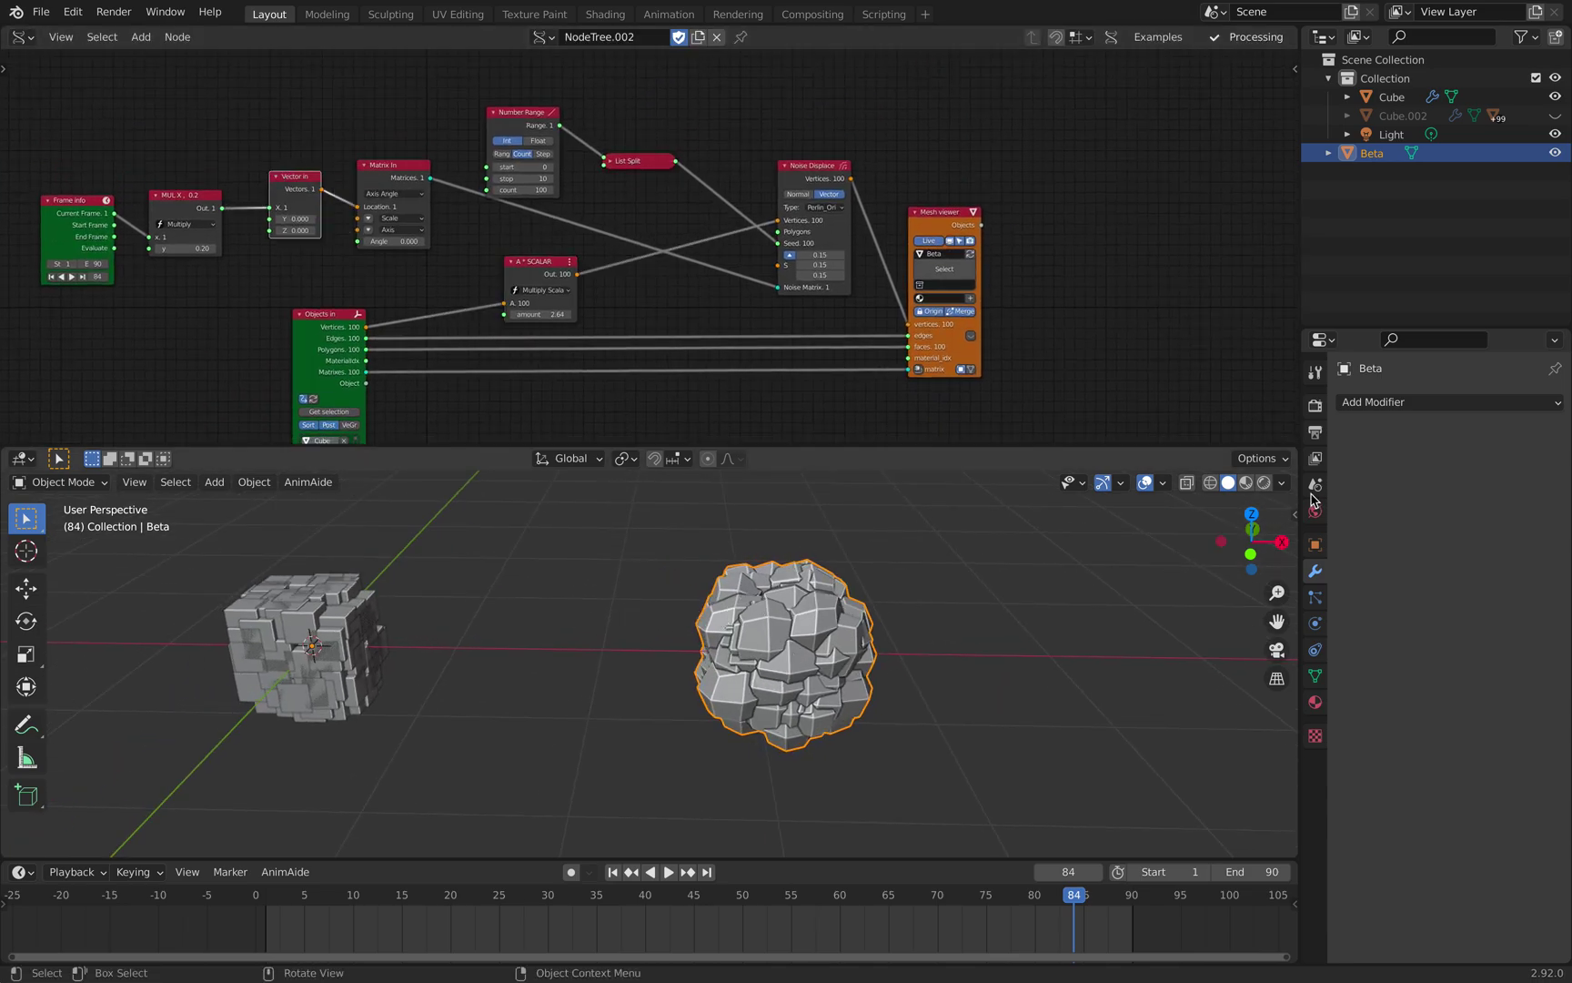
pyautogui.click(1366, 401)
pyautogui.click(1137, 653)
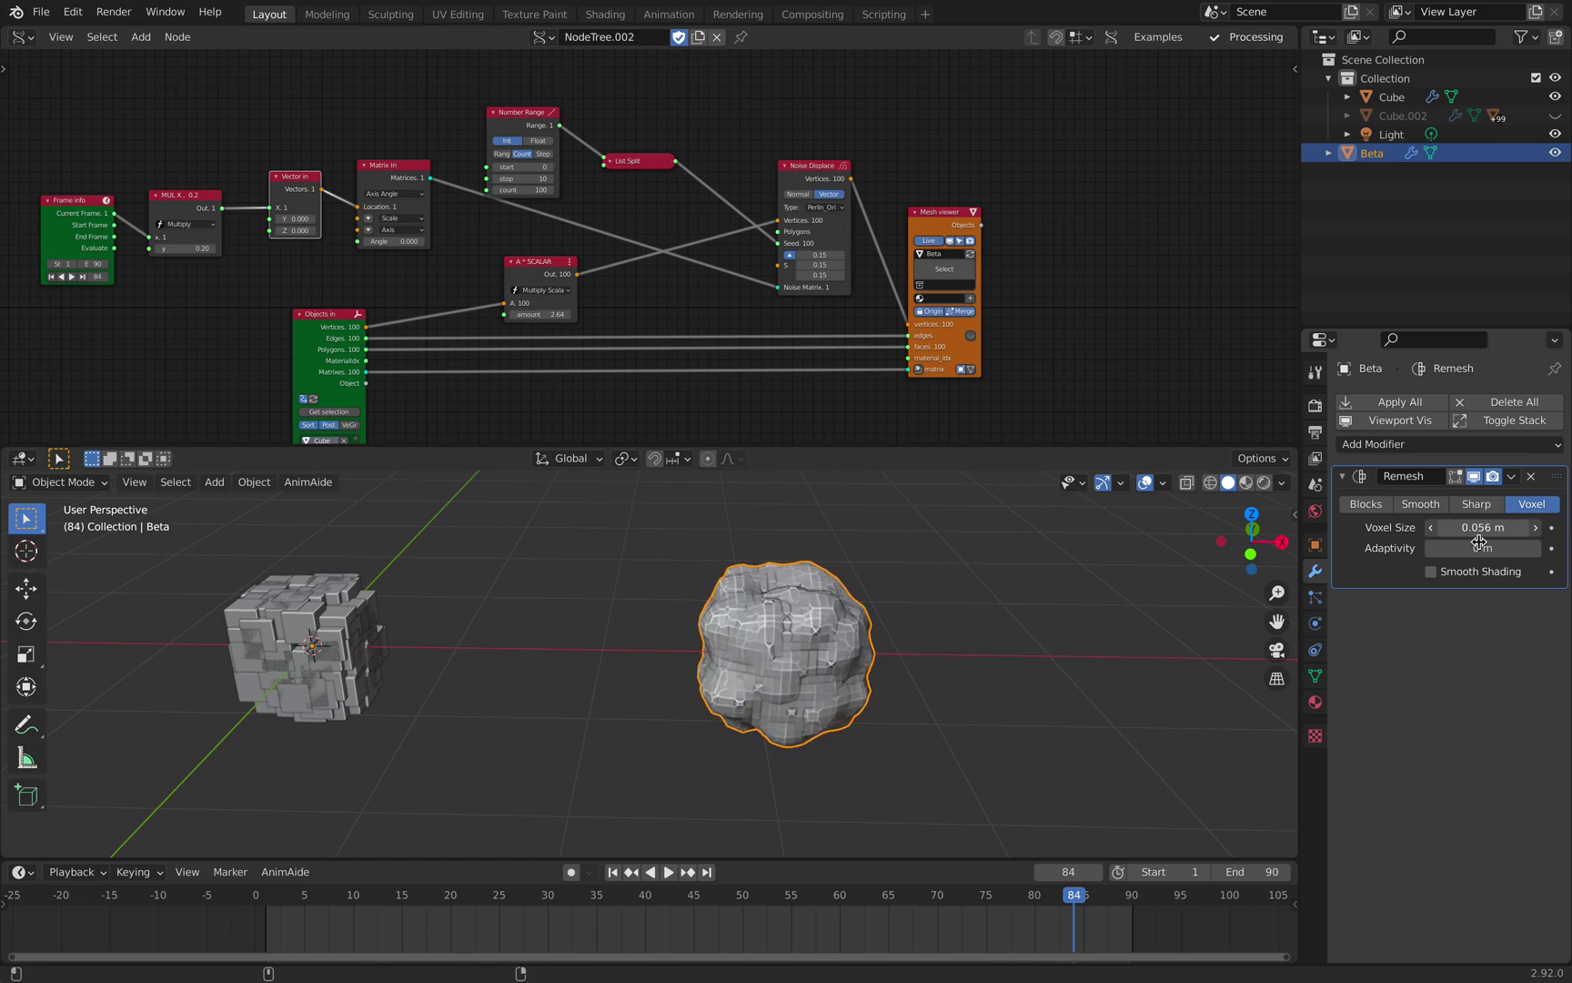
pyautogui.click(1468, 577)
pyautogui.click(1123, 597)
# - Play the animation from frame 38 to frame 42 and inspect the remeshed Beta from an angle
pyautogui.press('space')
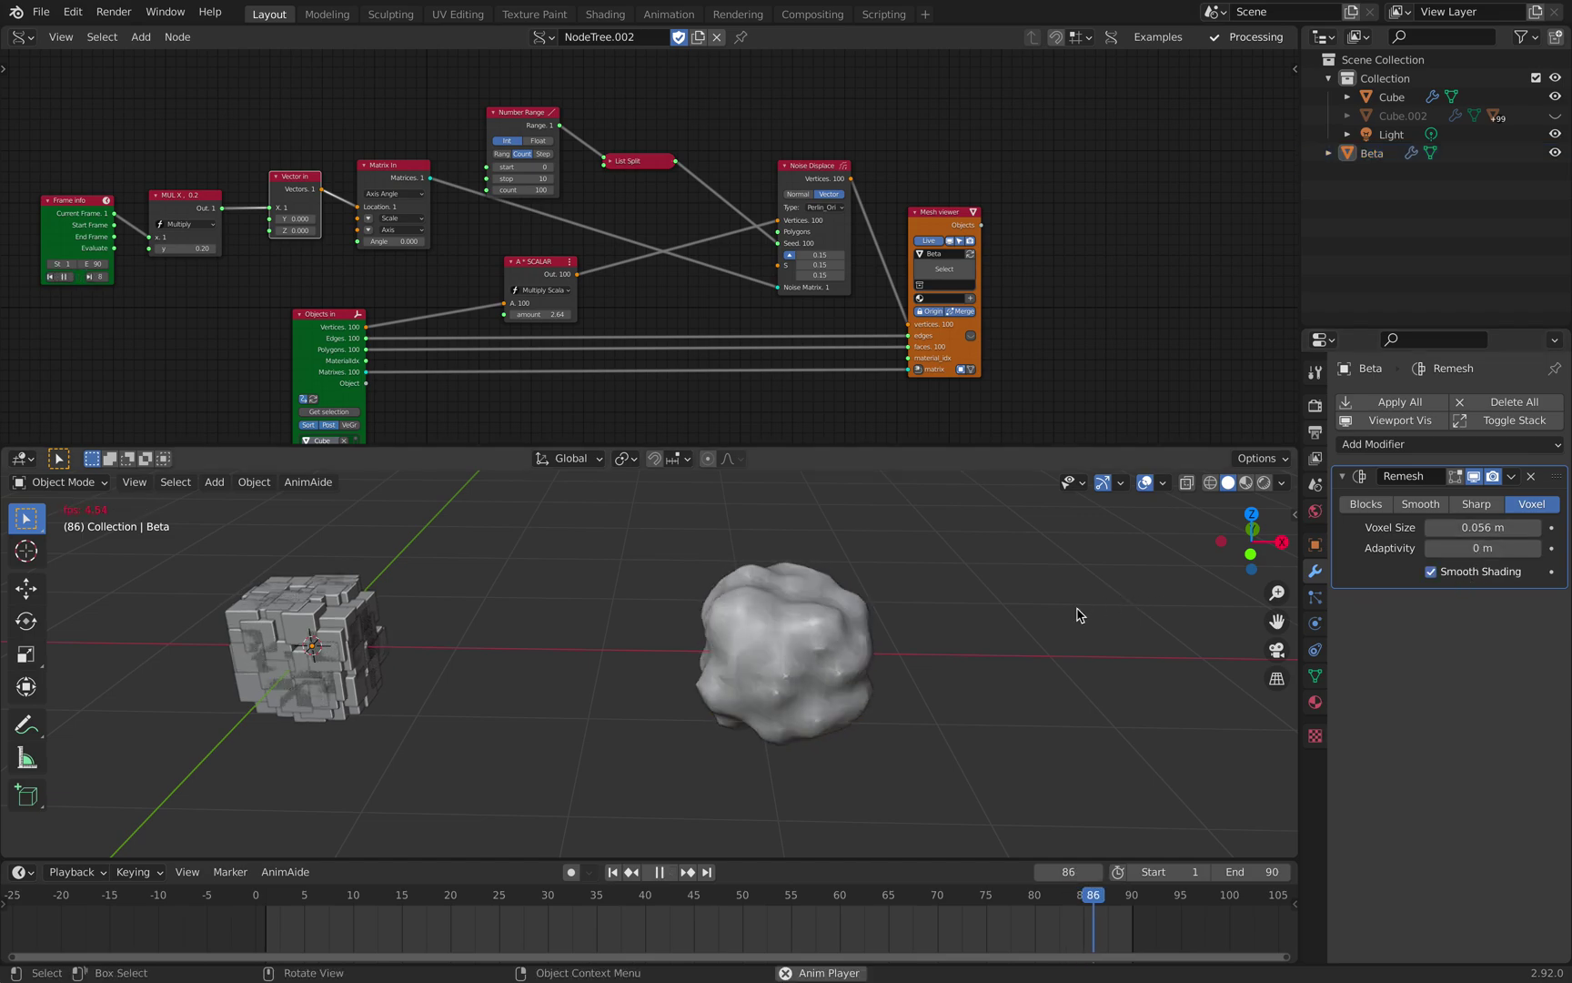
pyautogui.click(625, 909)
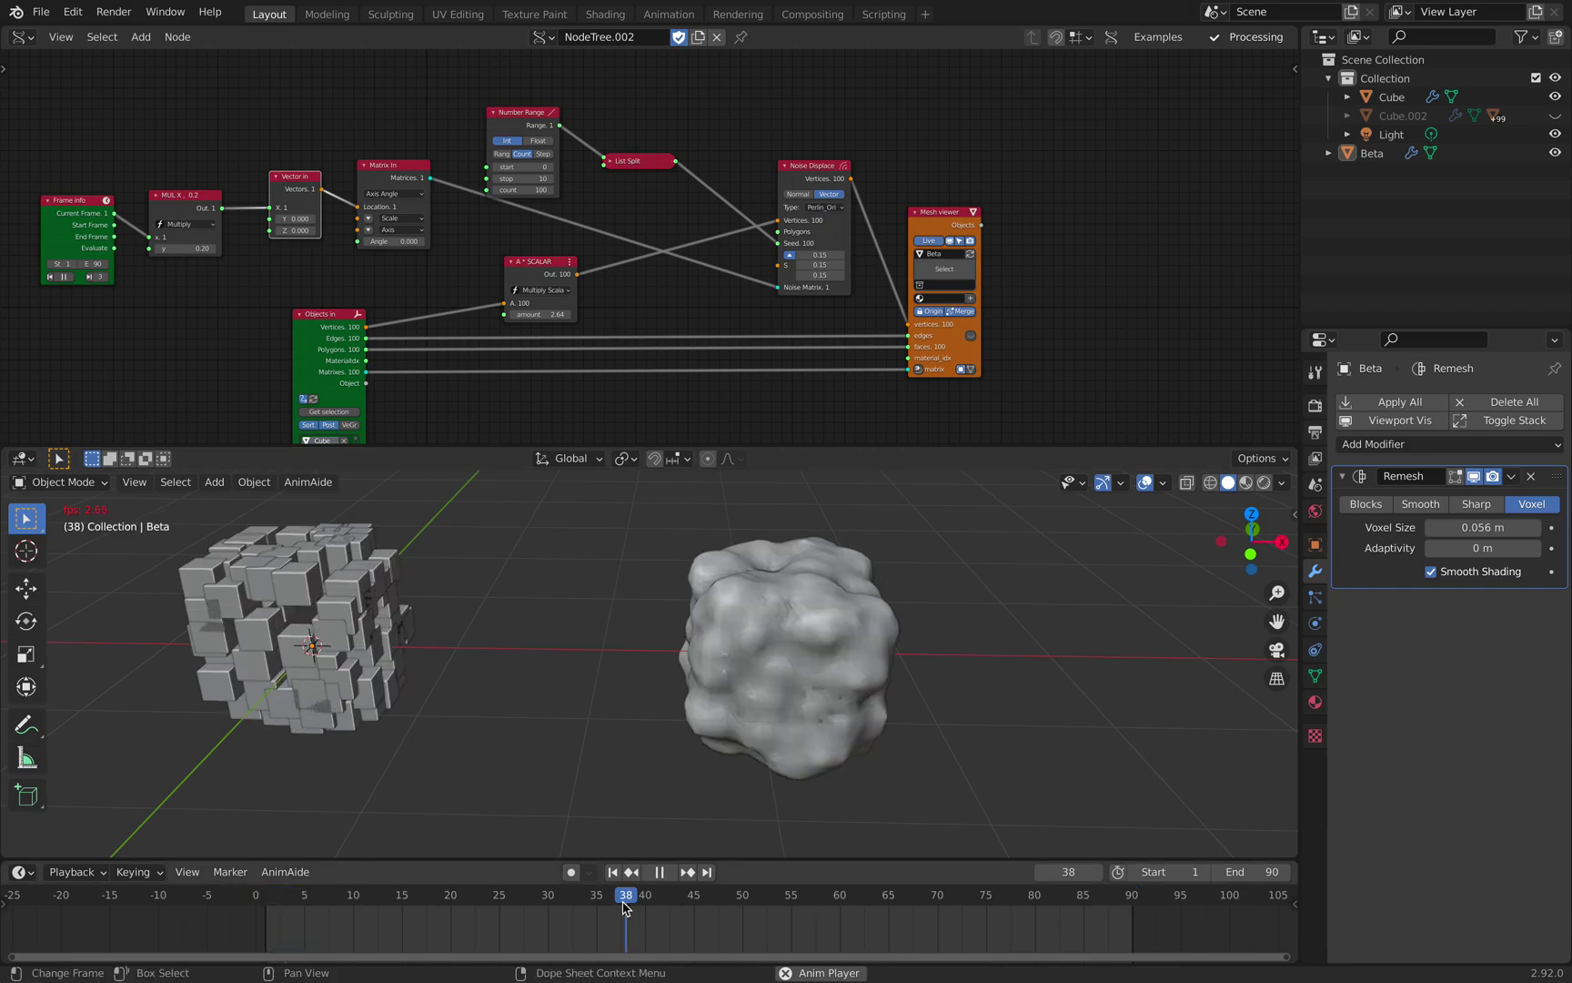
pyautogui.press('space')
pyautogui.scroll(-3, 800, 636)
pyautogui.moveTo(801, 637); pyautogui.dragTo(892, 614, button='middle')
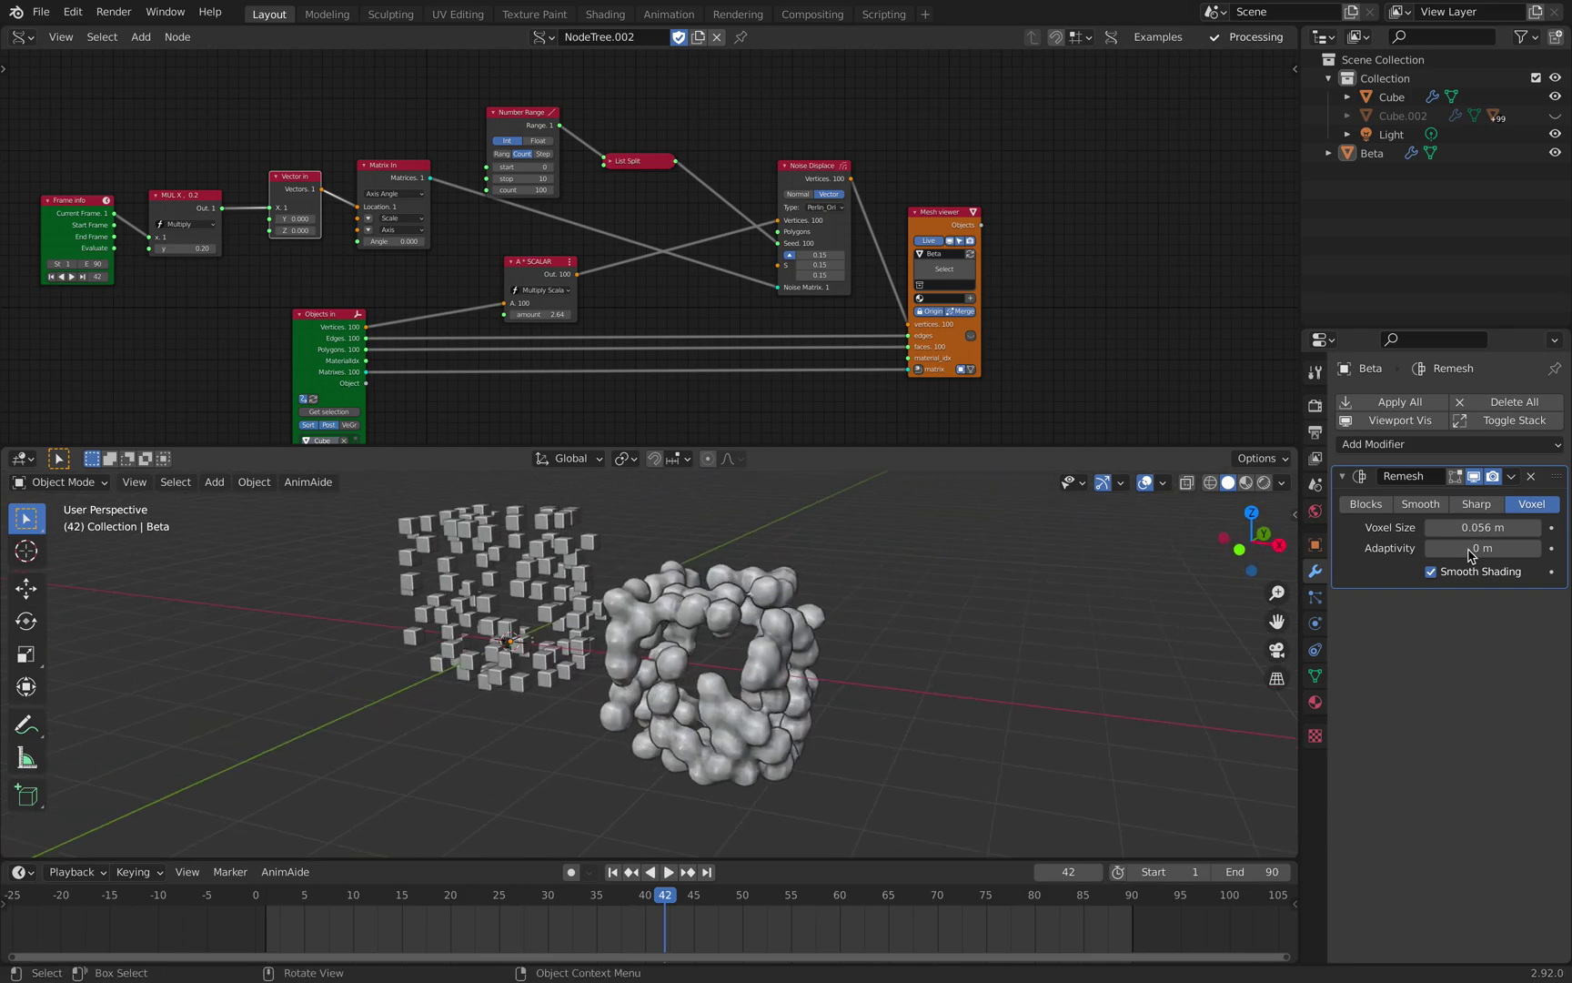
# - Set the Remesh voxel size to 0.102 m and play the animation on to frame 46
pyautogui.moveTo(1472, 532); pyautogui.dragTo(1472, 532)
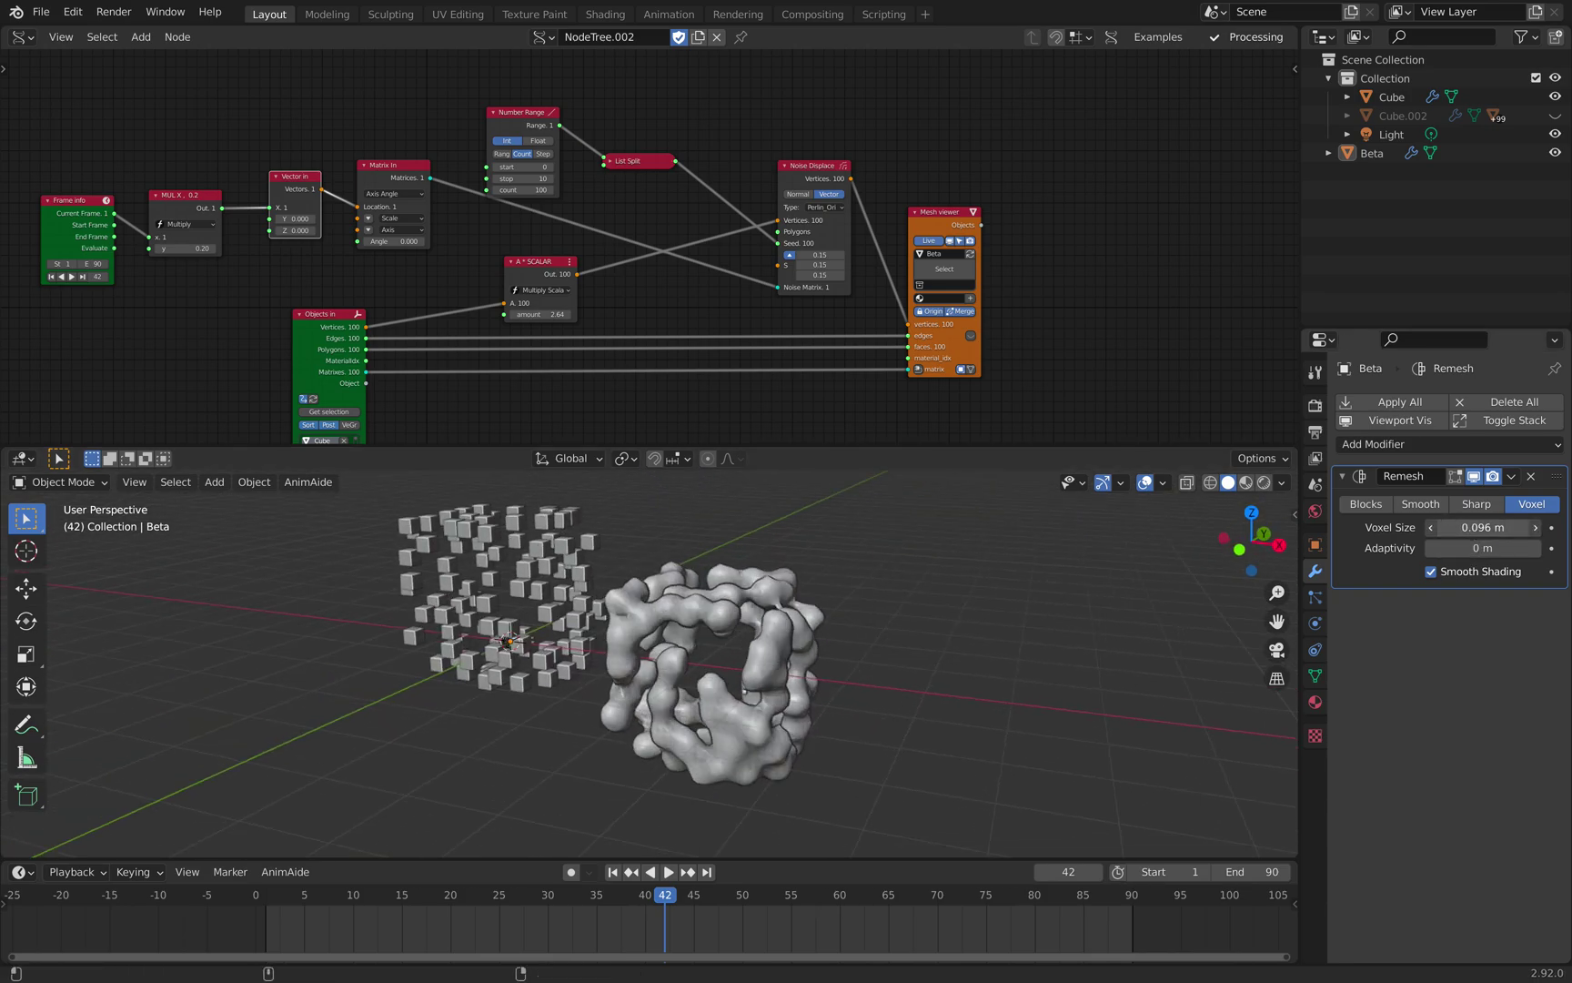
pyautogui.moveTo(851, 606); pyautogui.dragTo(937, 600, button='middle')
pyautogui.press('space')
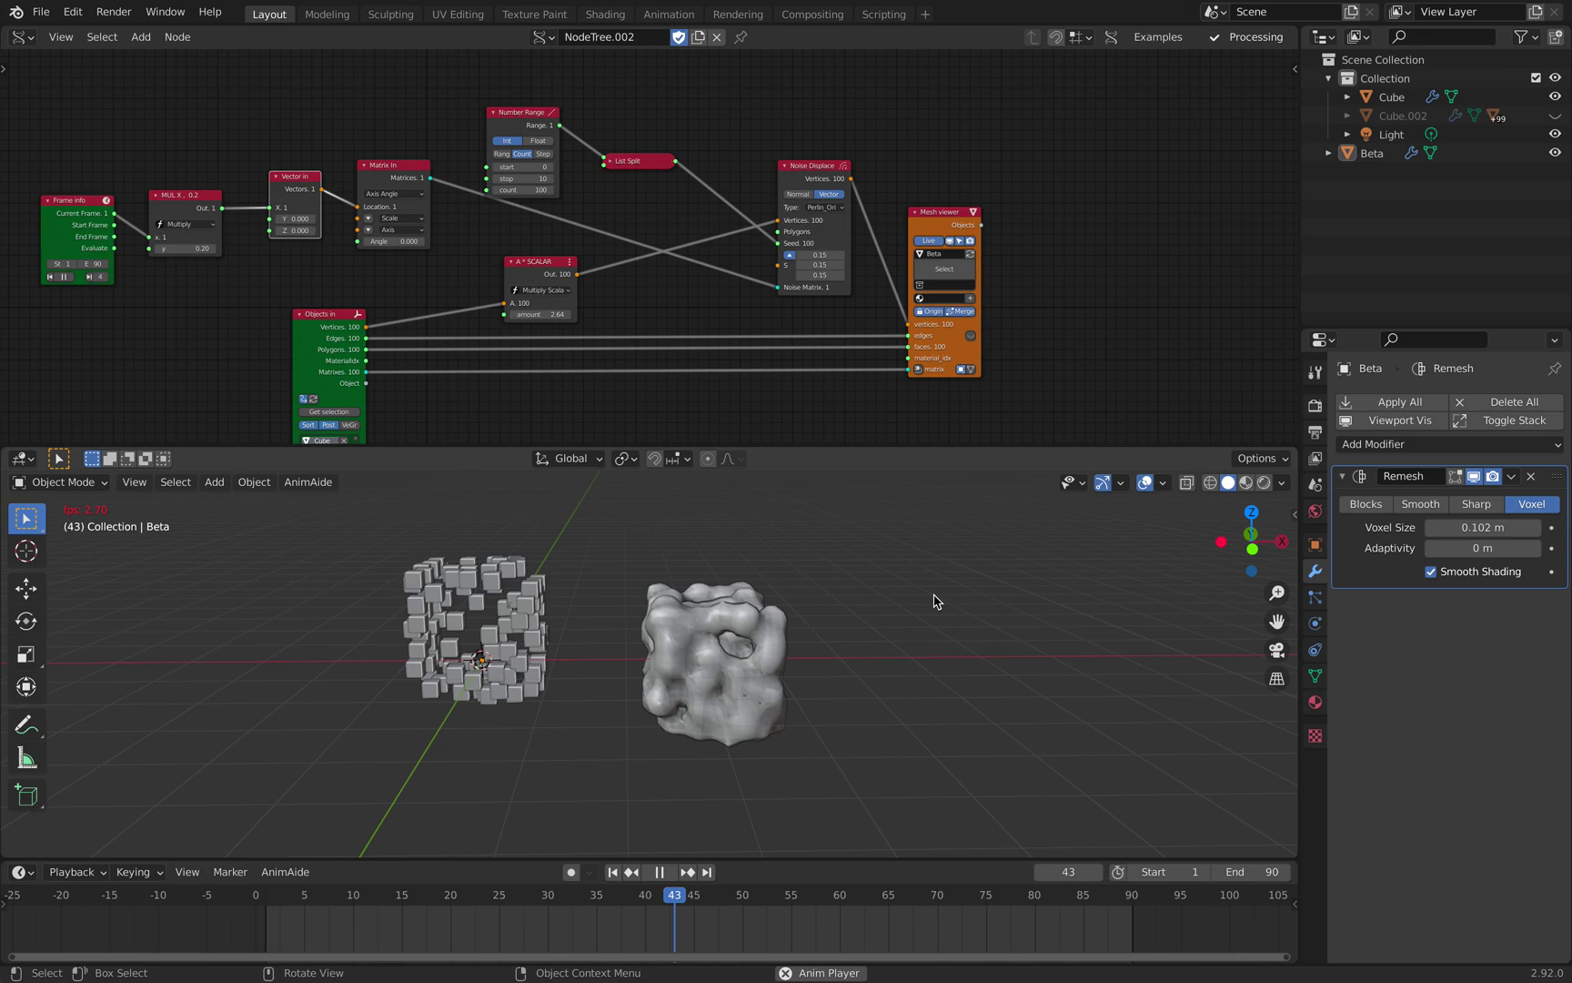
pyautogui.press('space')
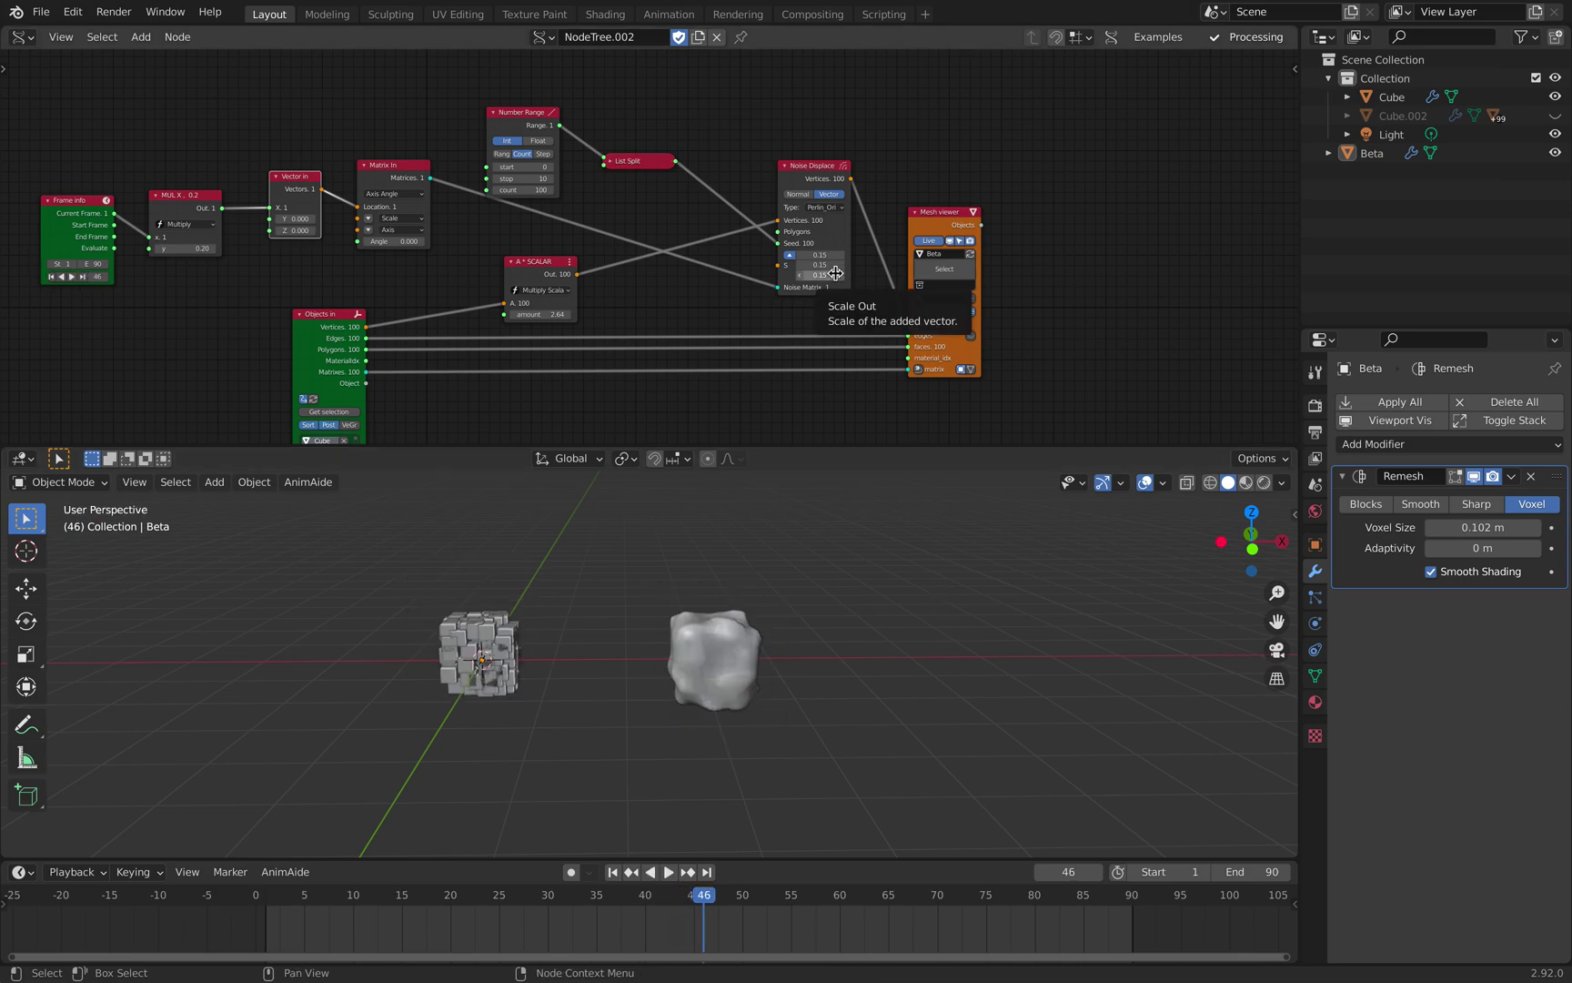
# - Play the animation on to frame 52 and compare the exploding cubes with the remeshed Beta shape
pyautogui.moveTo(702, 288); pyautogui.dragTo(754, 284, button='middle')
pyautogui.scroll(-1, 762, 586)
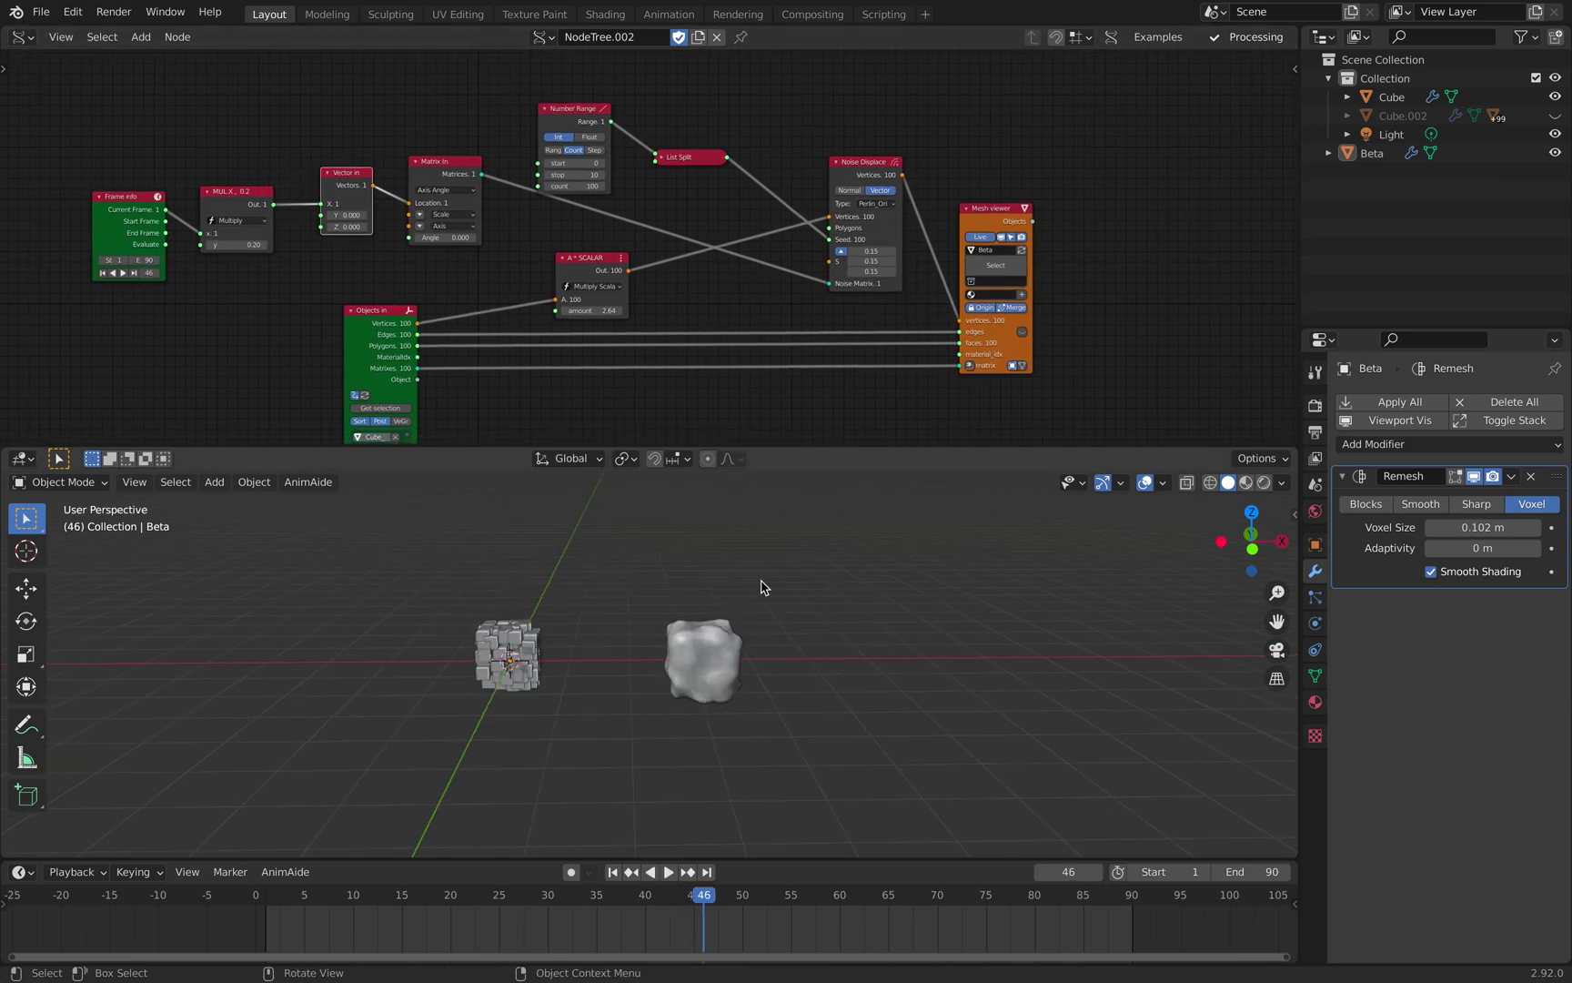
pyautogui.moveTo(761, 586)
pyautogui.mouseDown(button='middle')
pyautogui.moveTo(674, 596)
pyautogui.moveTo(758, 588)
pyautogui.mouseUp(button='middle')
pyautogui.press('space')
pyautogui.press('space')
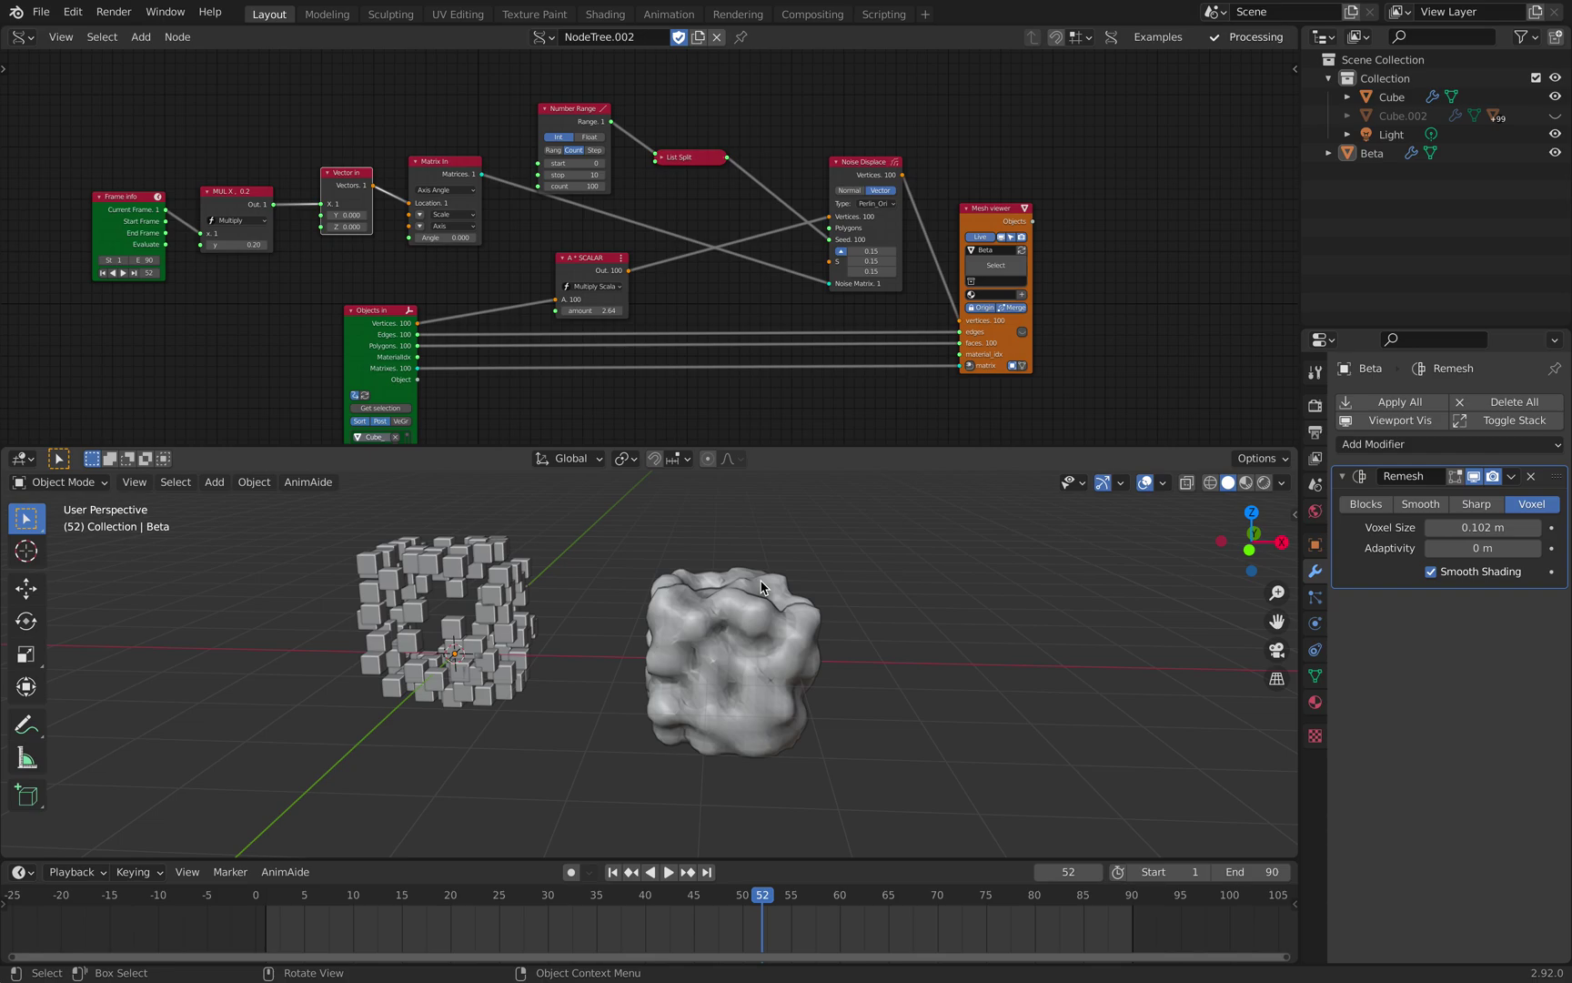
pyautogui.scroll(4, 404, 625)
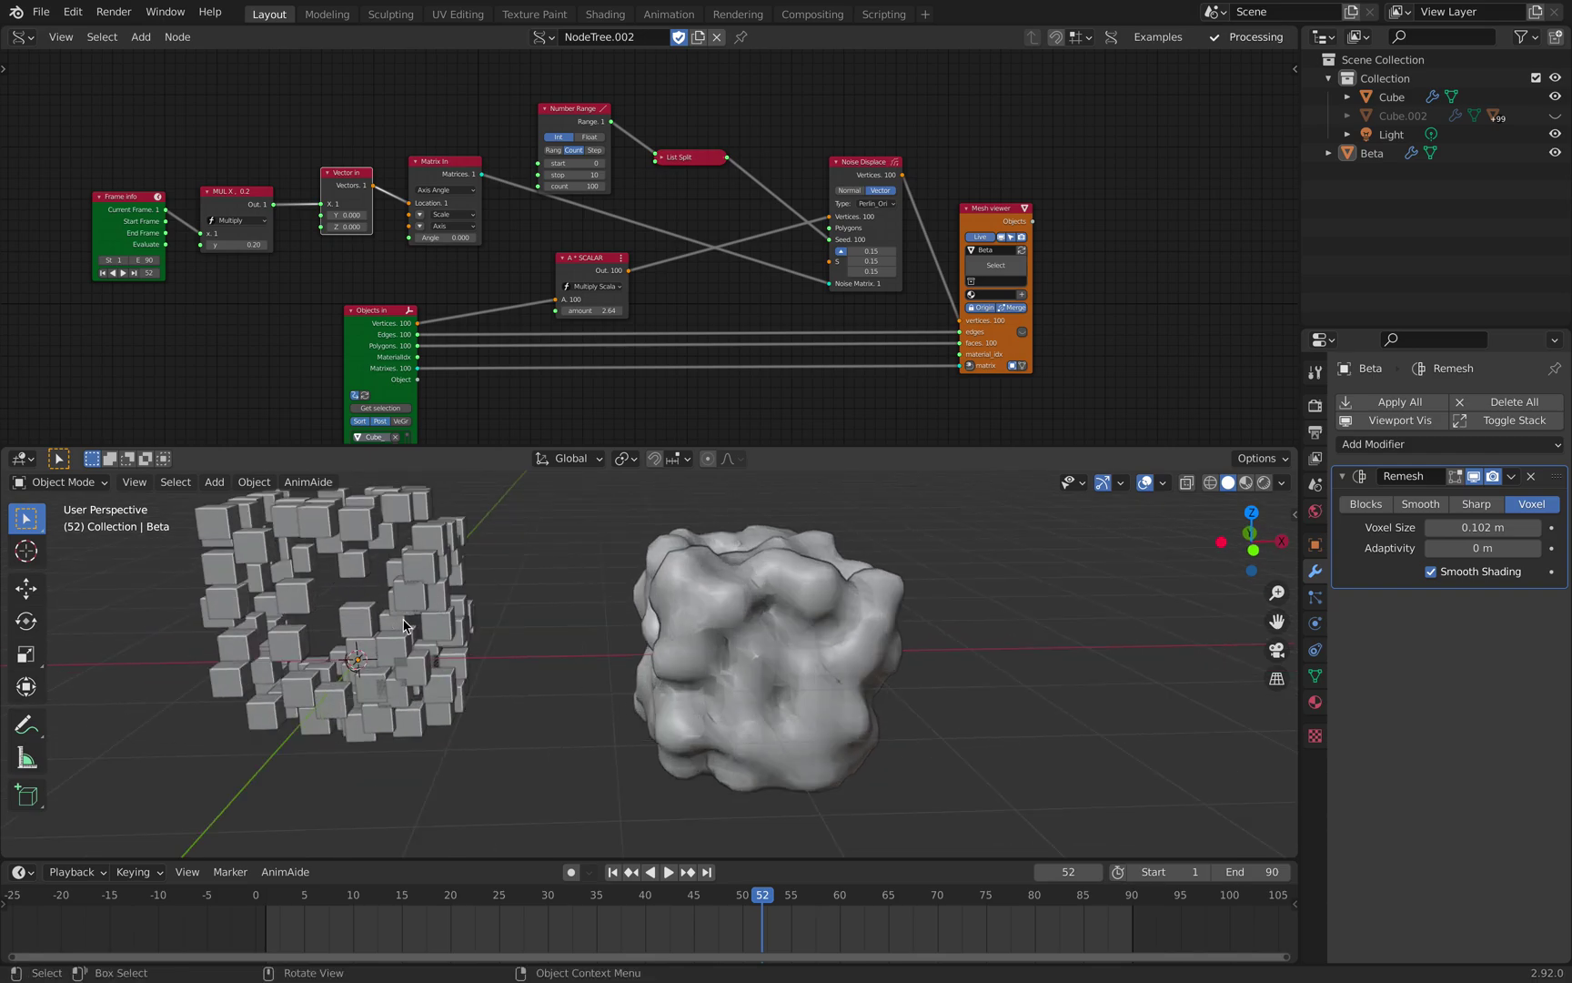
pyautogui.scroll(-2, 414, 598)
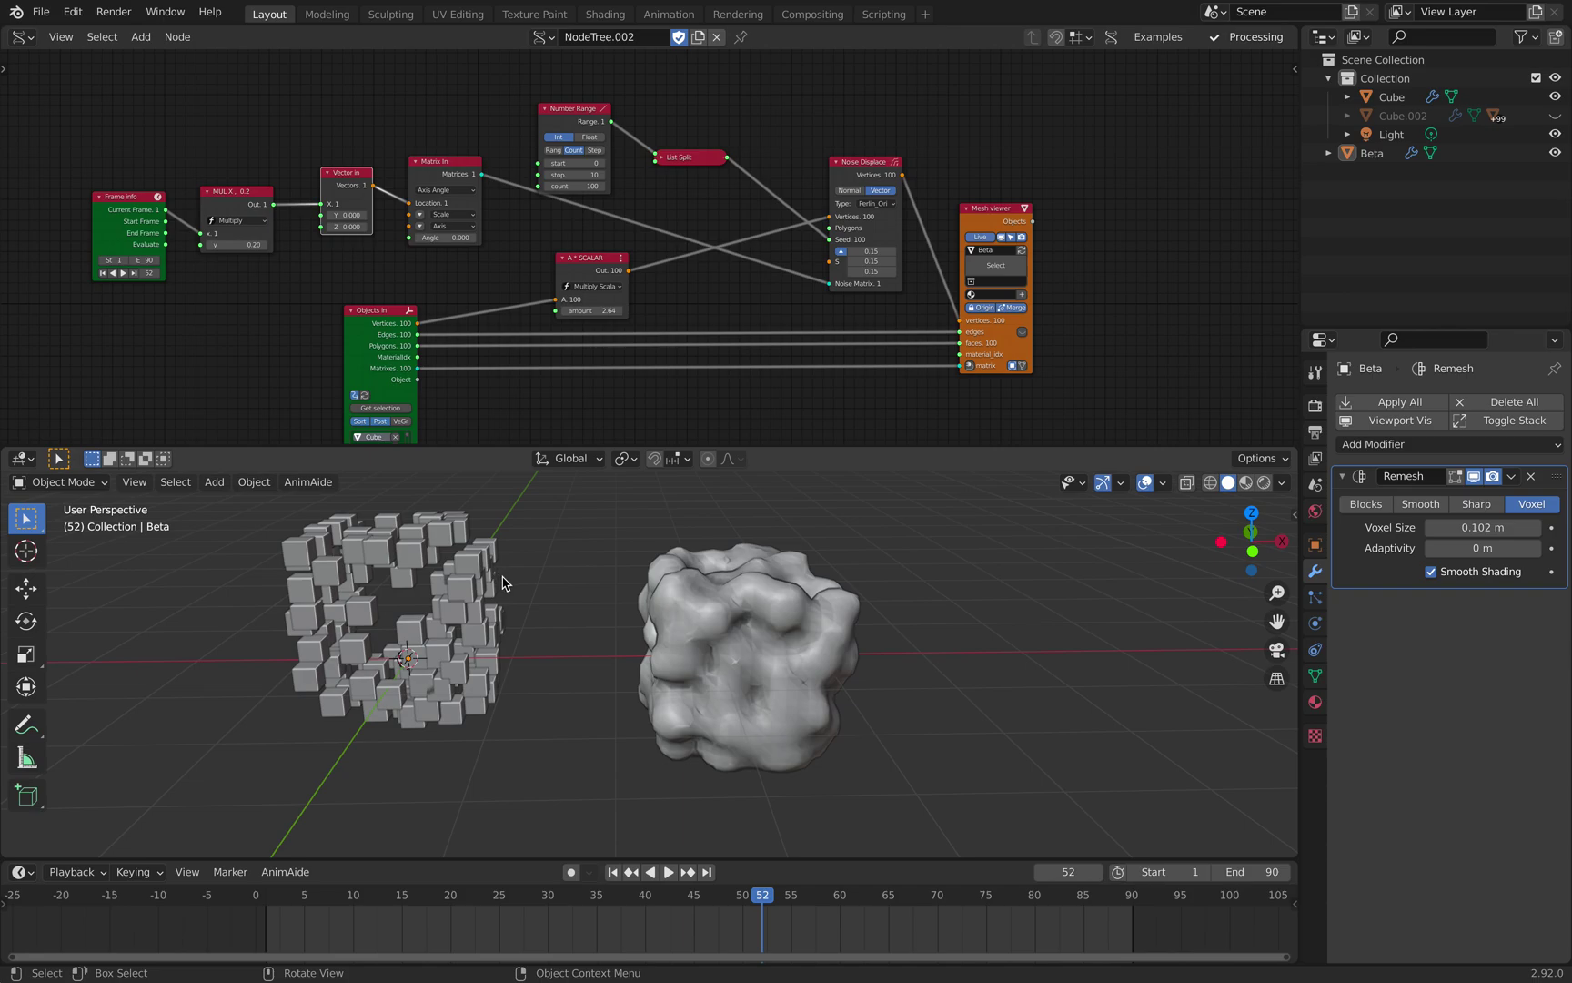
pyautogui.scroll(2, 582, 373)
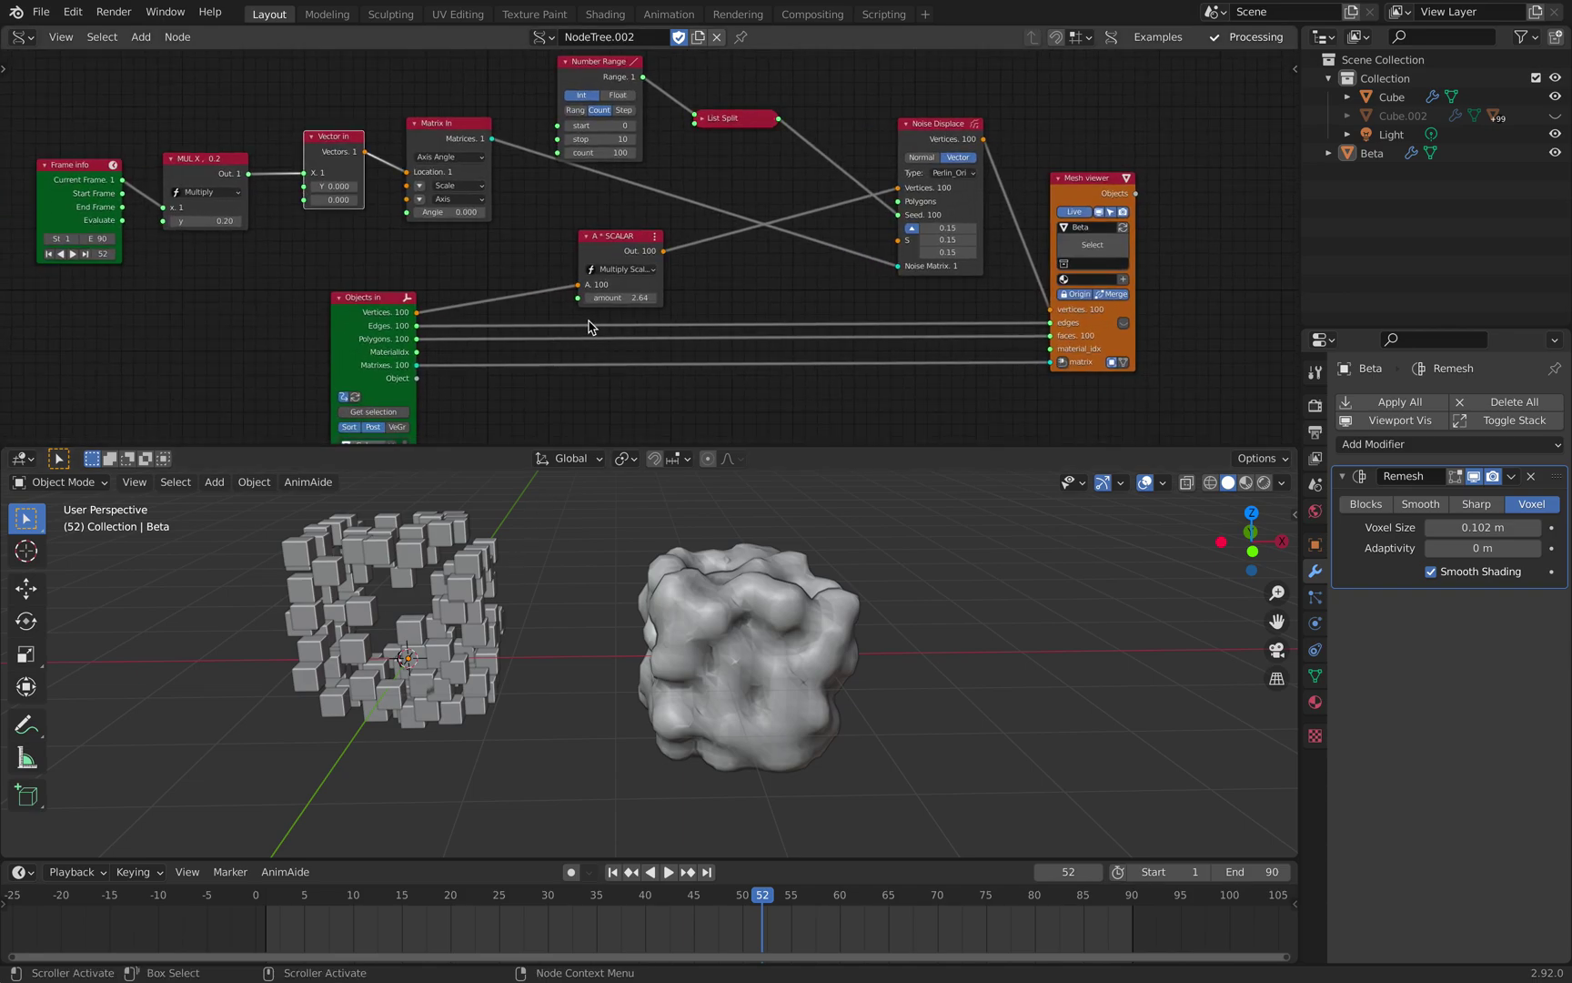
# - Move the Objects in node closer to the Multiply Scalar node and select Beta in the viewport
pyautogui.click(492, 546)
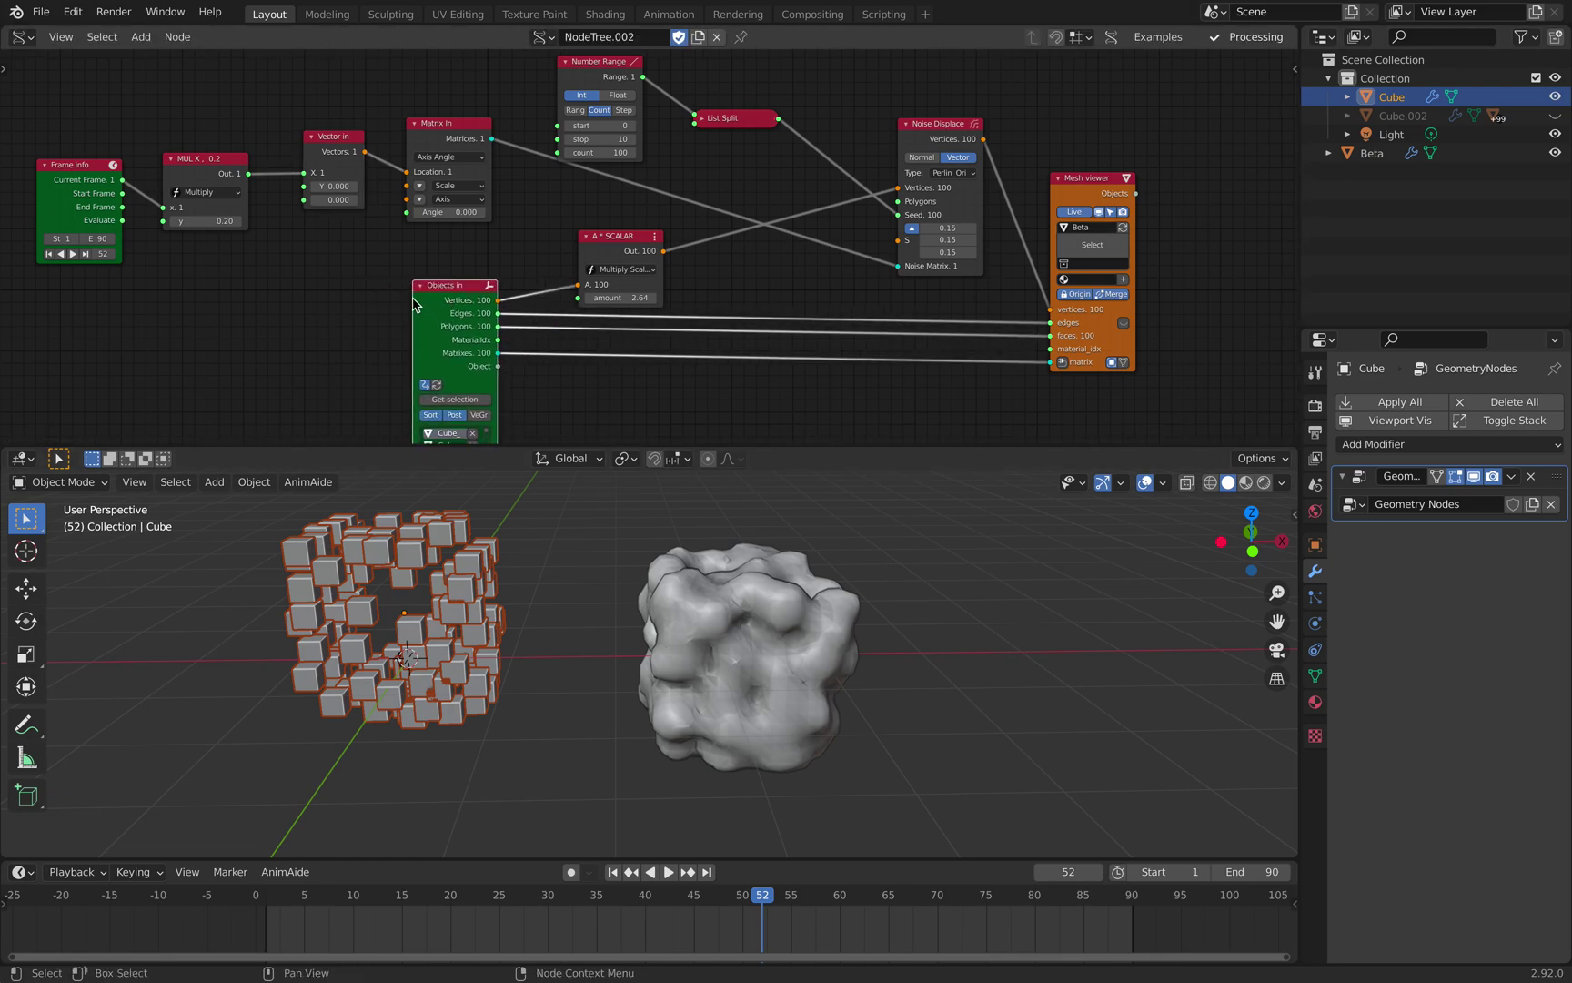
pyautogui.moveTo(493, 318); pyautogui.dragTo(628, 271, button='middle')
pyautogui.click(656, 583)
pyautogui.moveTo(655, 579); pyautogui.dragTo(648, 586, button='middle')
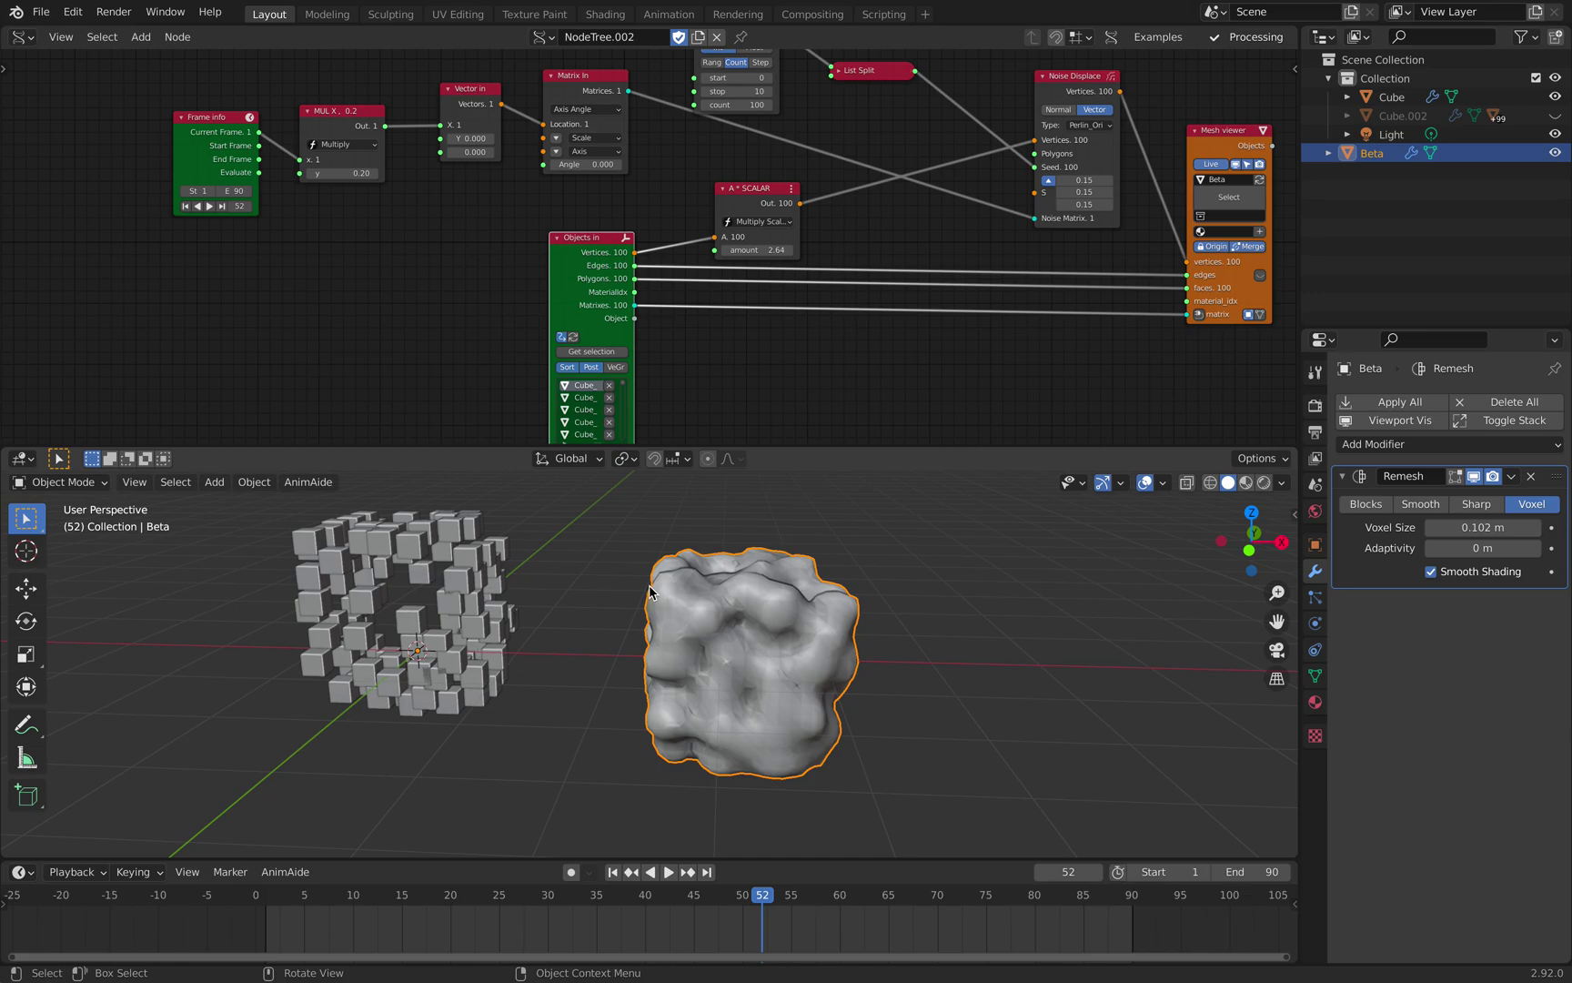
pyautogui.scroll(-2, 702, 382)
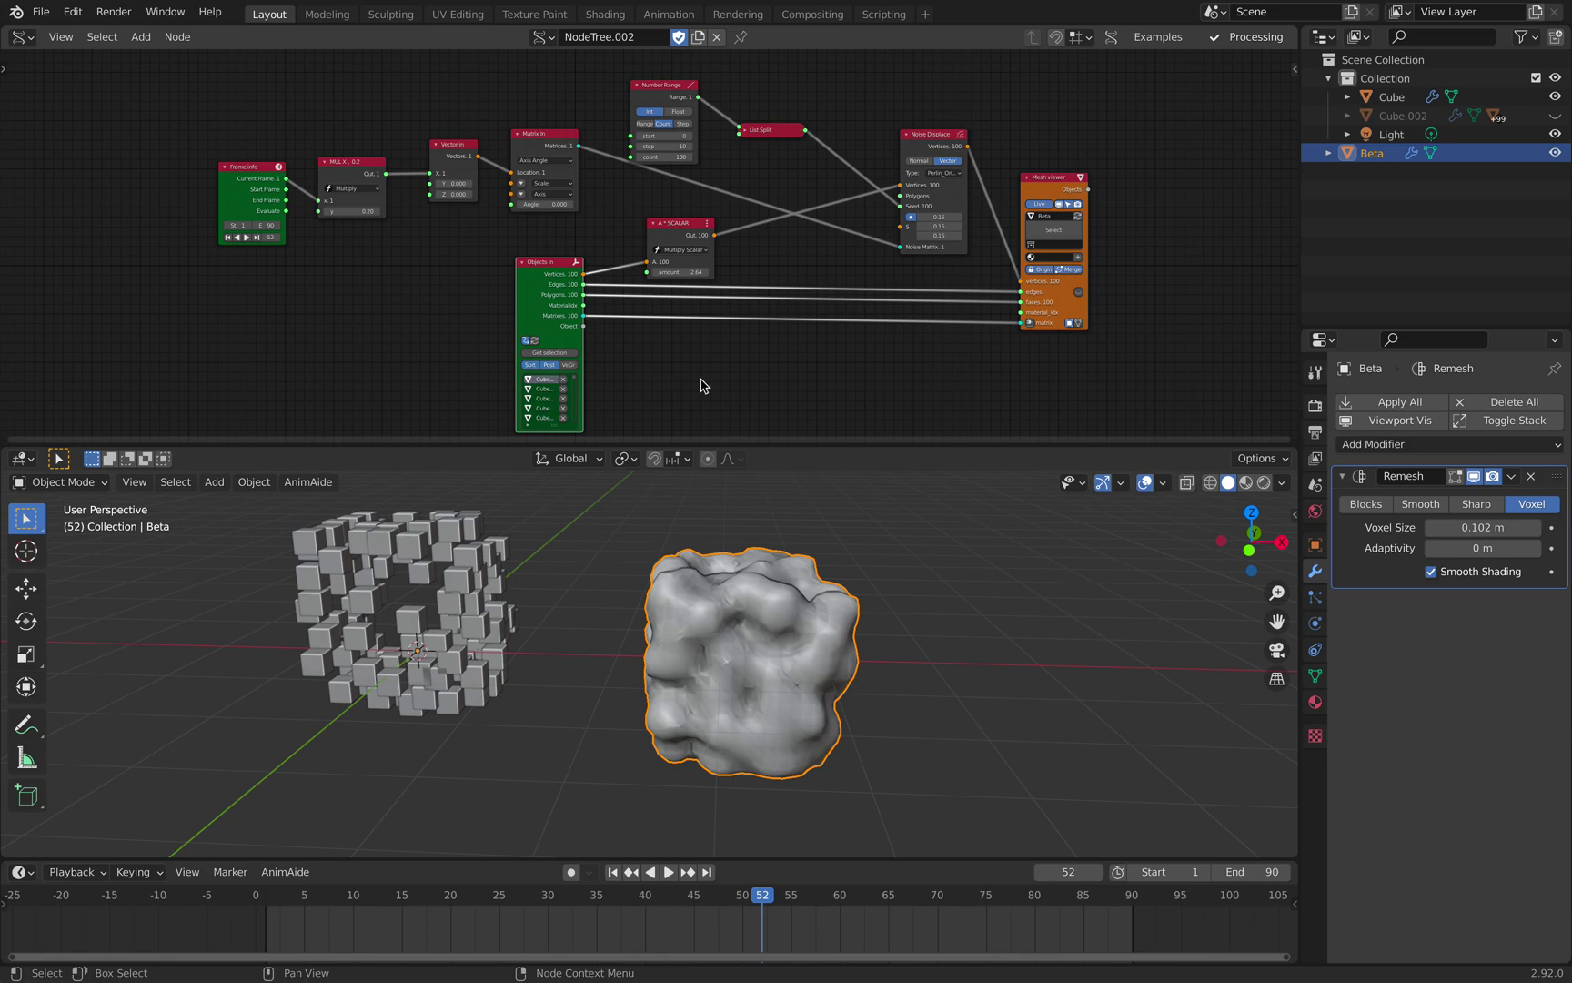
pyautogui.scroll(1, 717, 373)
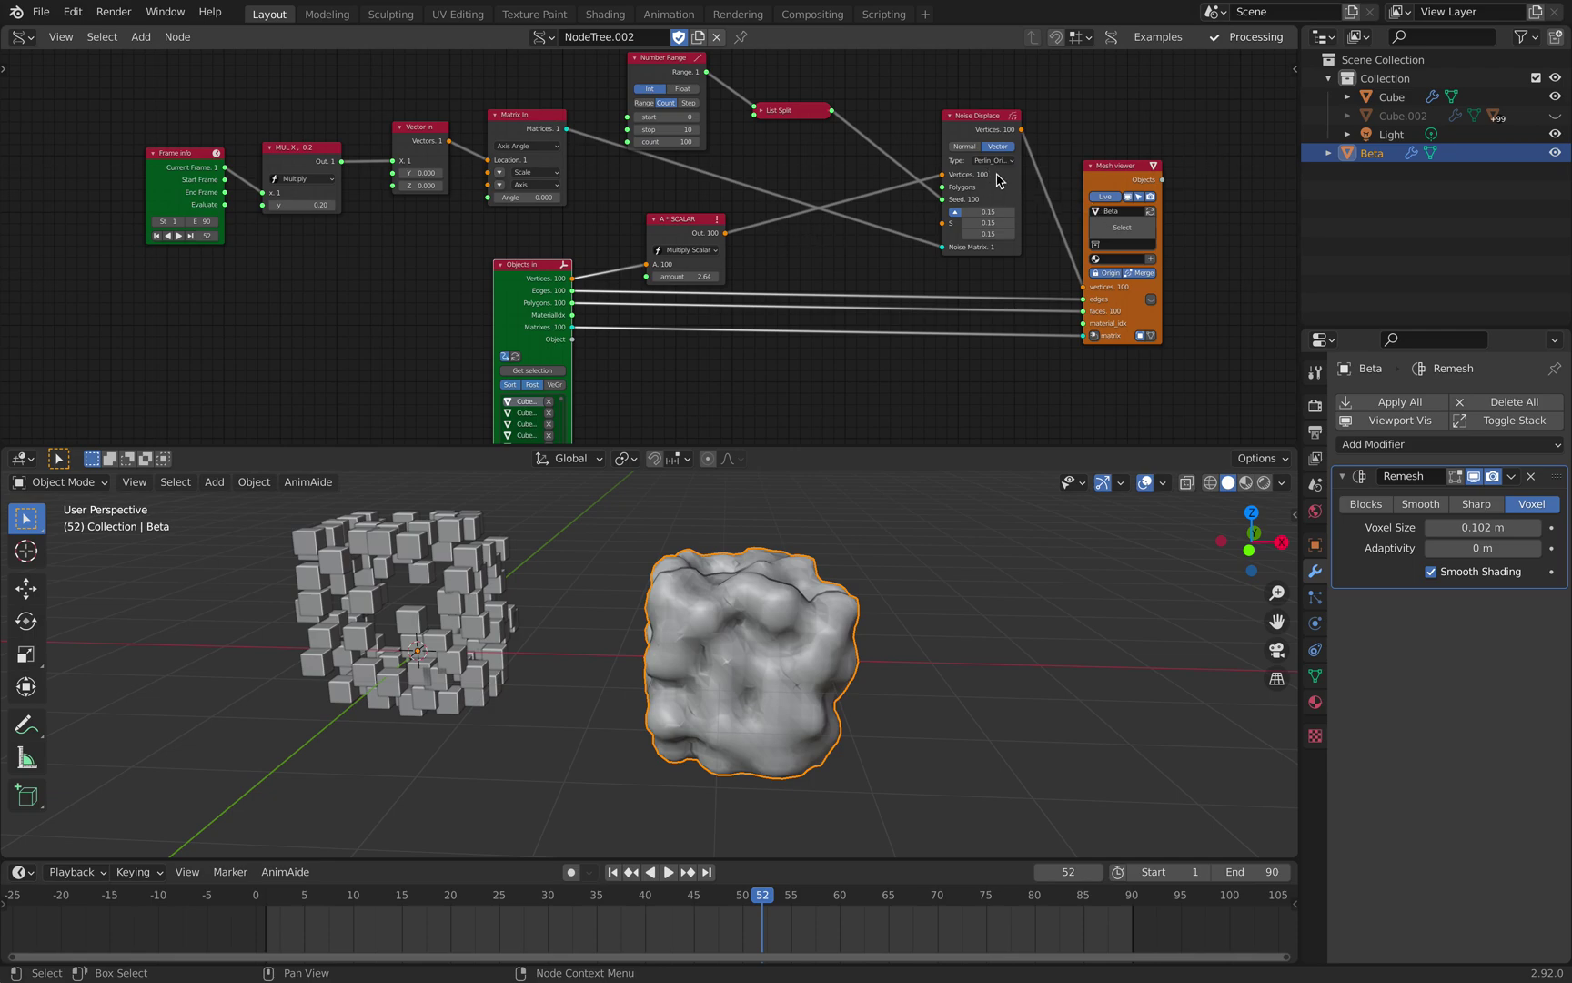
# - Tidy the node tree by moving Number Range closer to List Split and shifting the Objects in node slightly
pyautogui.moveTo(999, 181); pyautogui.dragTo(989, 214, button='middle')
pyautogui.moveTo(650, 112); pyautogui.dragTo(670, 98)
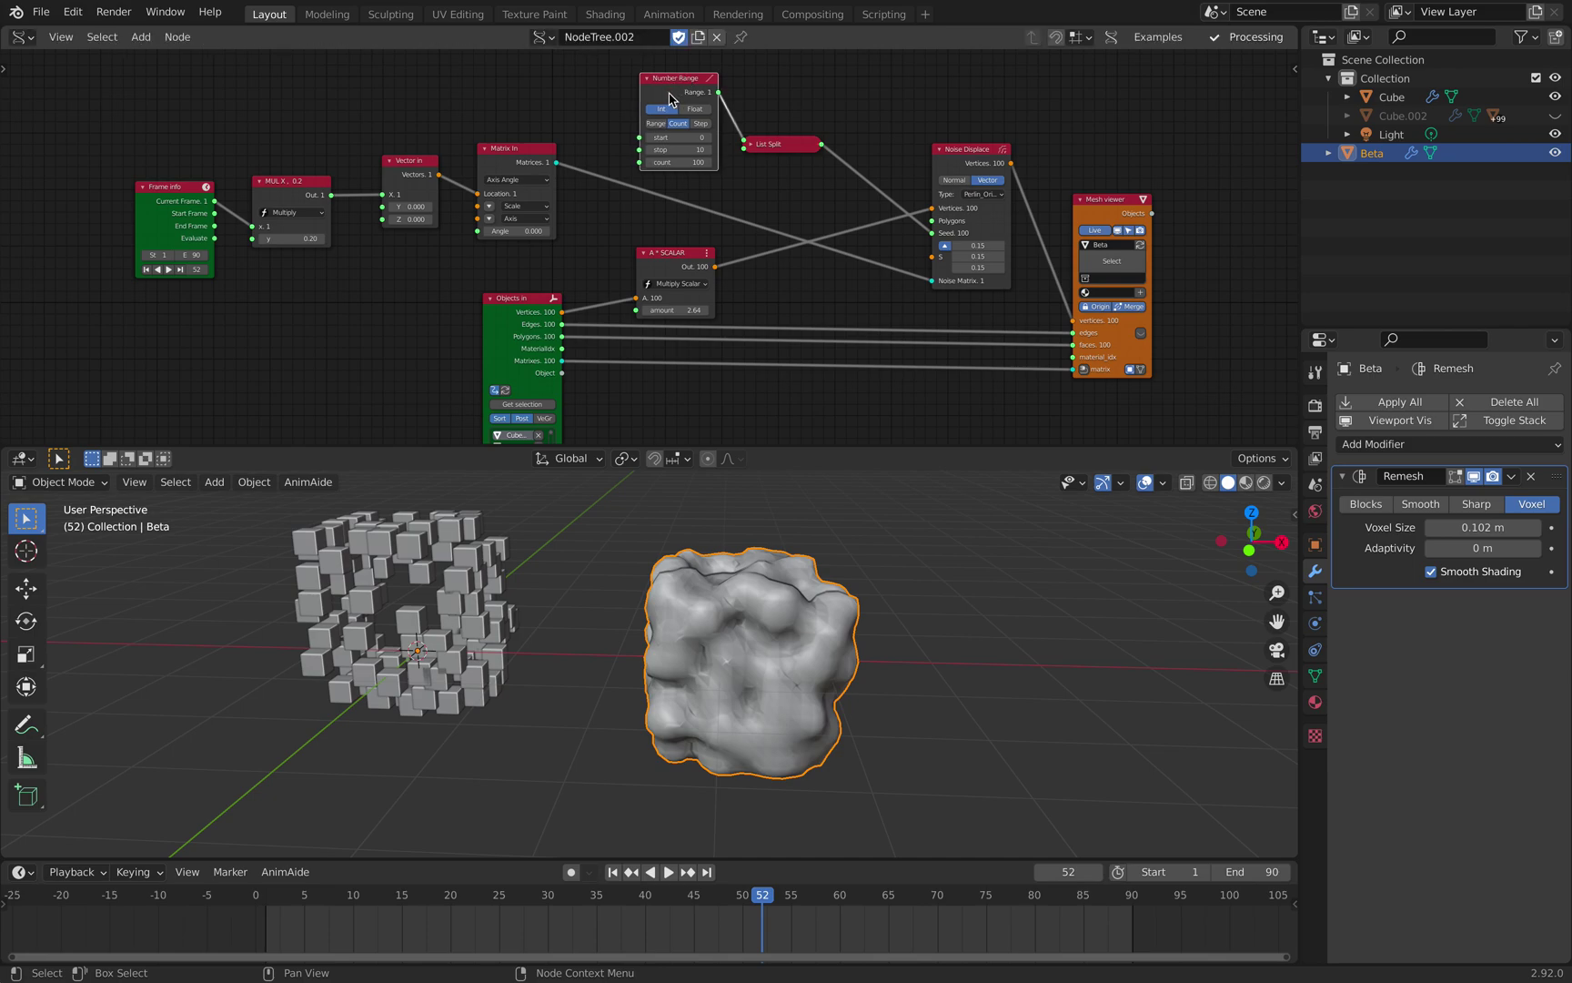
pyautogui.click(40, 13)
pyautogui.moveTo(132, 273)
pyautogui.moveTo(756, 627); pyautogui.dragTo(779, 607, button='middle')
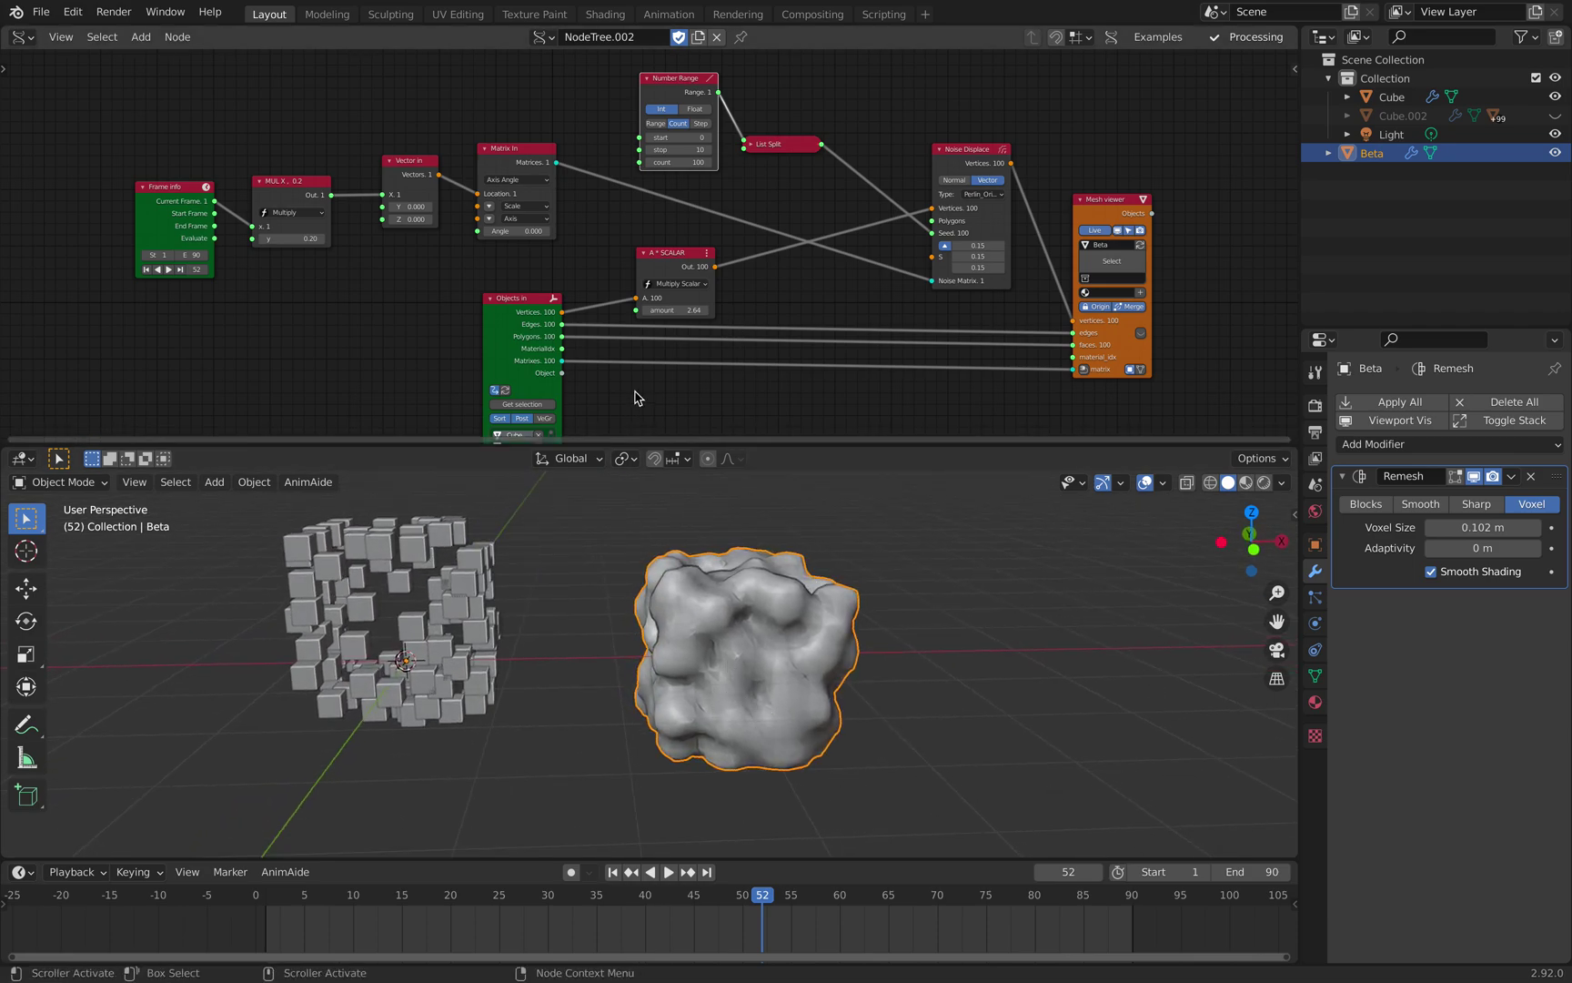
pyautogui.moveTo(650, 381); pyautogui.dragTo(646, 380, button='middle')
pyautogui.moveTo(525, 315); pyautogui.dragTo(508, 310)
pyautogui.moveTo(508, 310); pyautogui.dragTo(509, 253, button='middle')
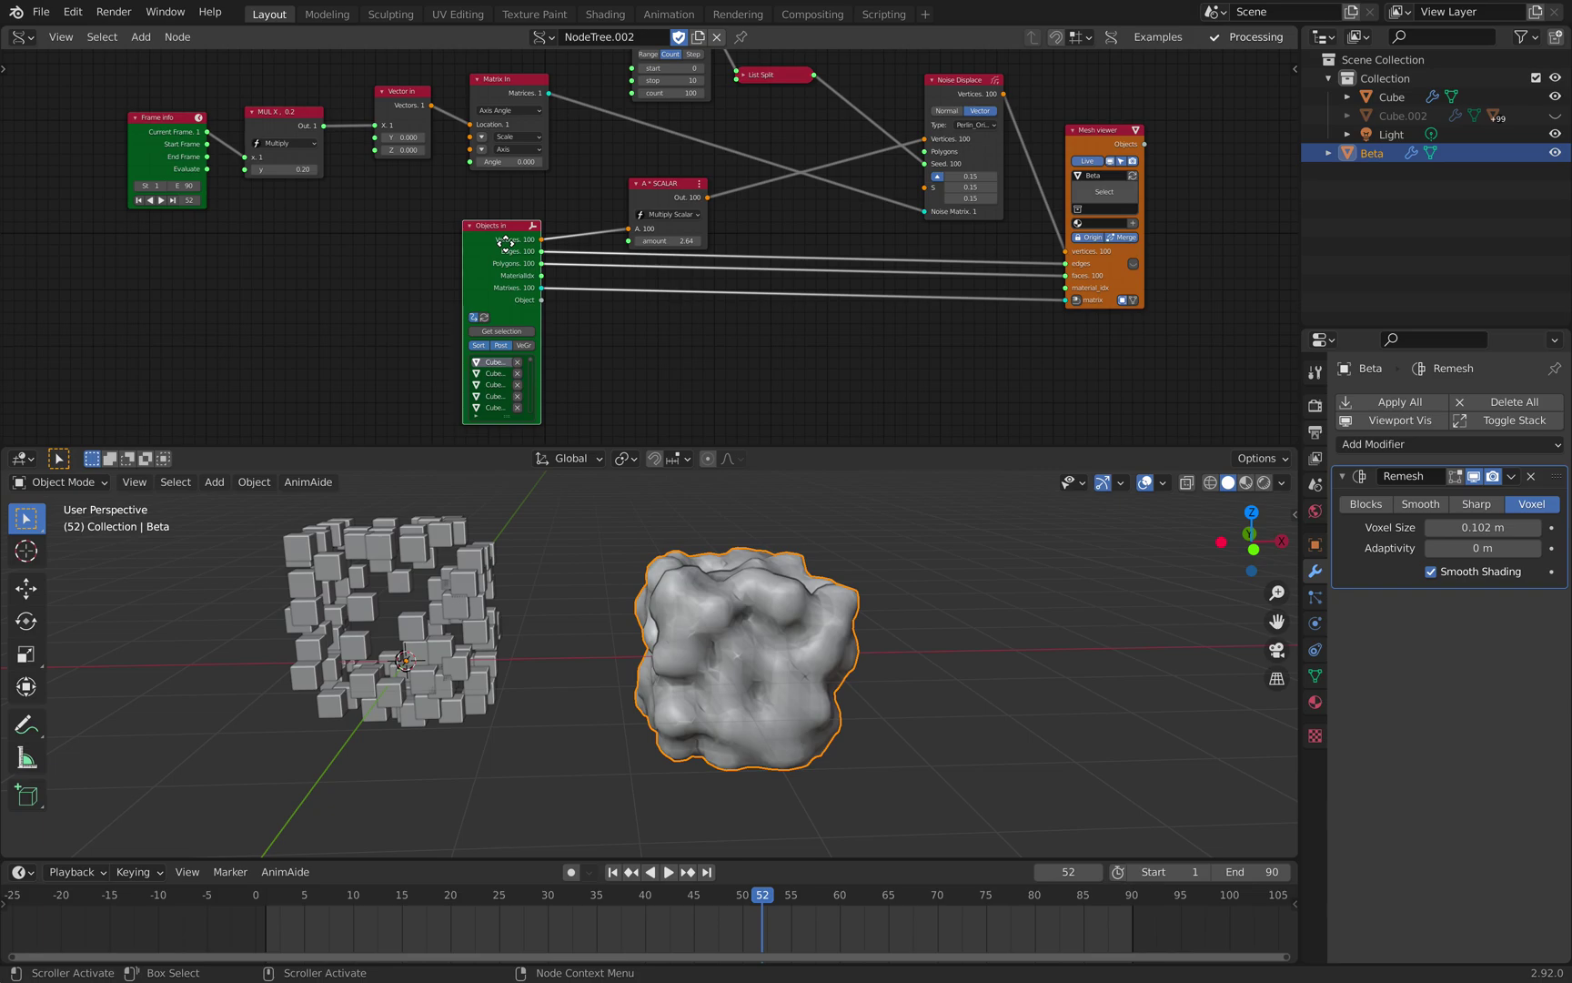
pyautogui.moveTo(692, 314); pyautogui.dragTo(621, 402, button='middle')
# - Play the animation on to frame 55 and examine the smooth Beta mesh from another angle
pyautogui.moveTo(841, 651); pyautogui.dragTo(881, 608, button='middle')
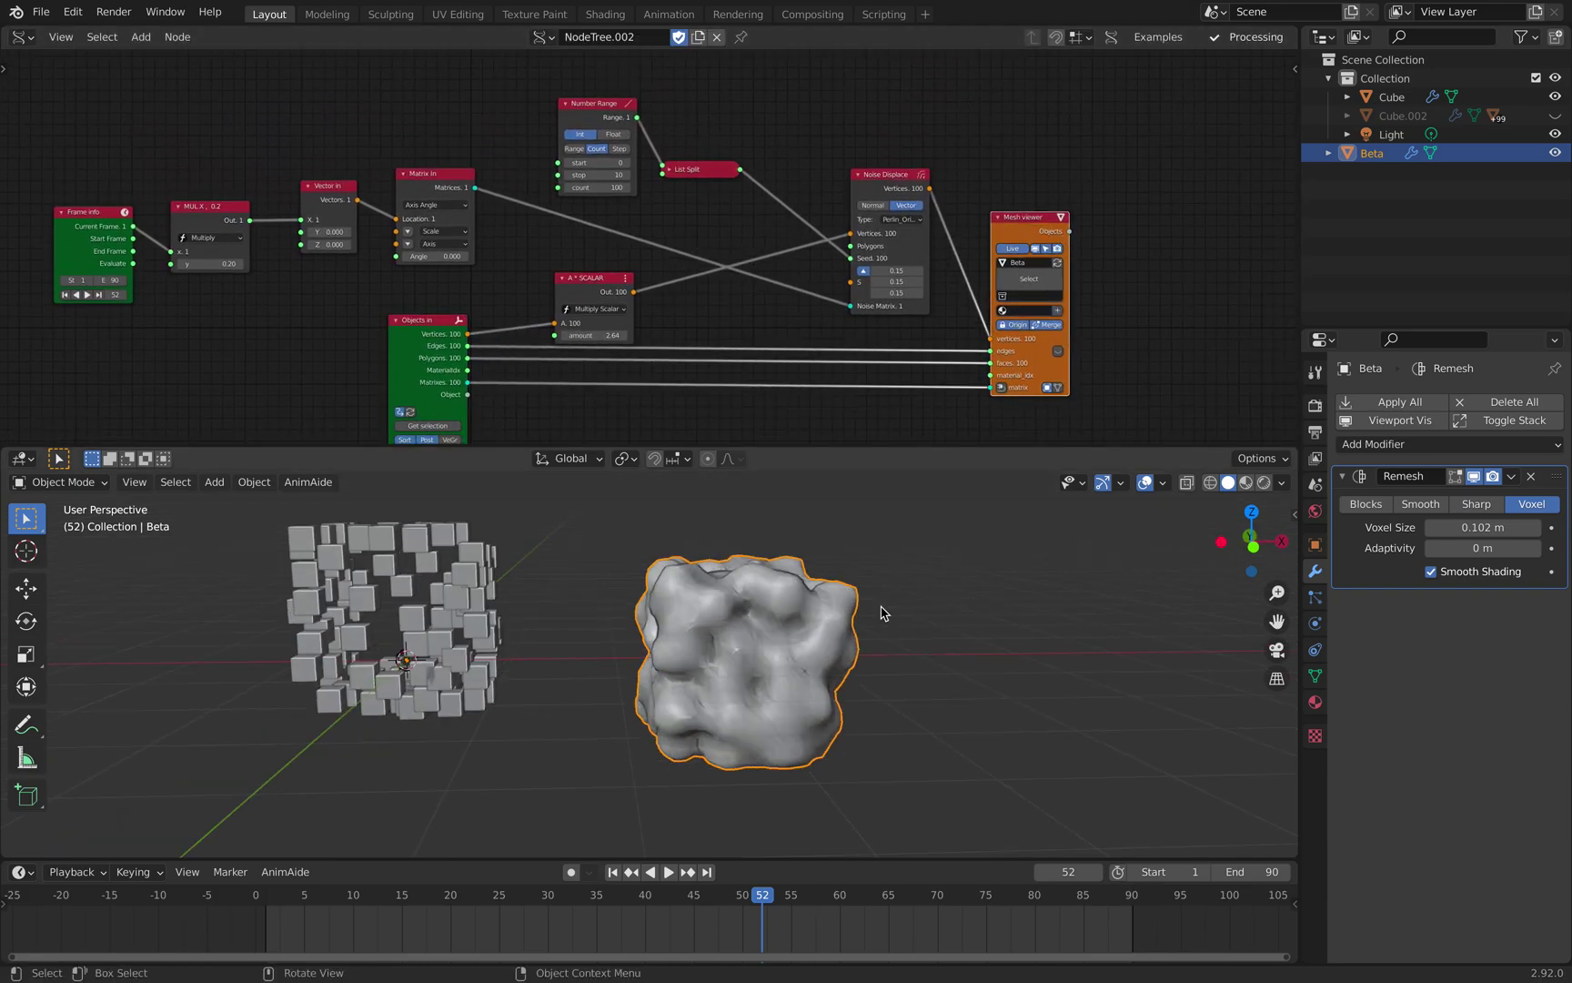
pyautogui.press('space')
pyautogui.press('space')
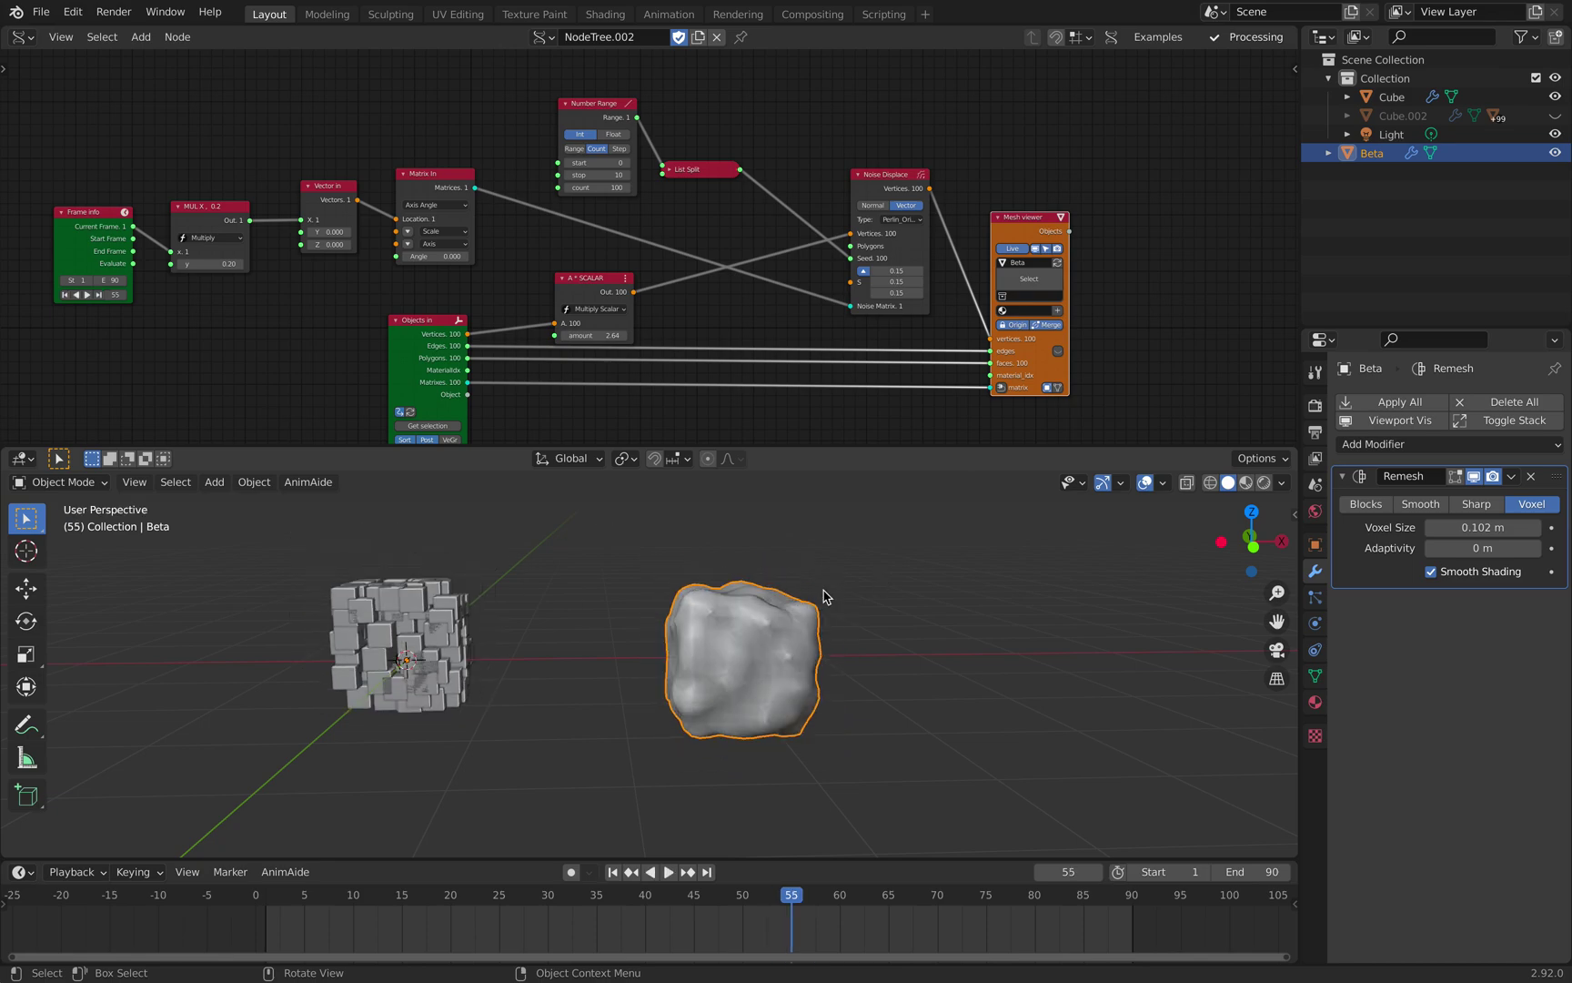
pyautogui.moveTo(825, 597); pyautogui.dragTo(798, 618, button='middle')
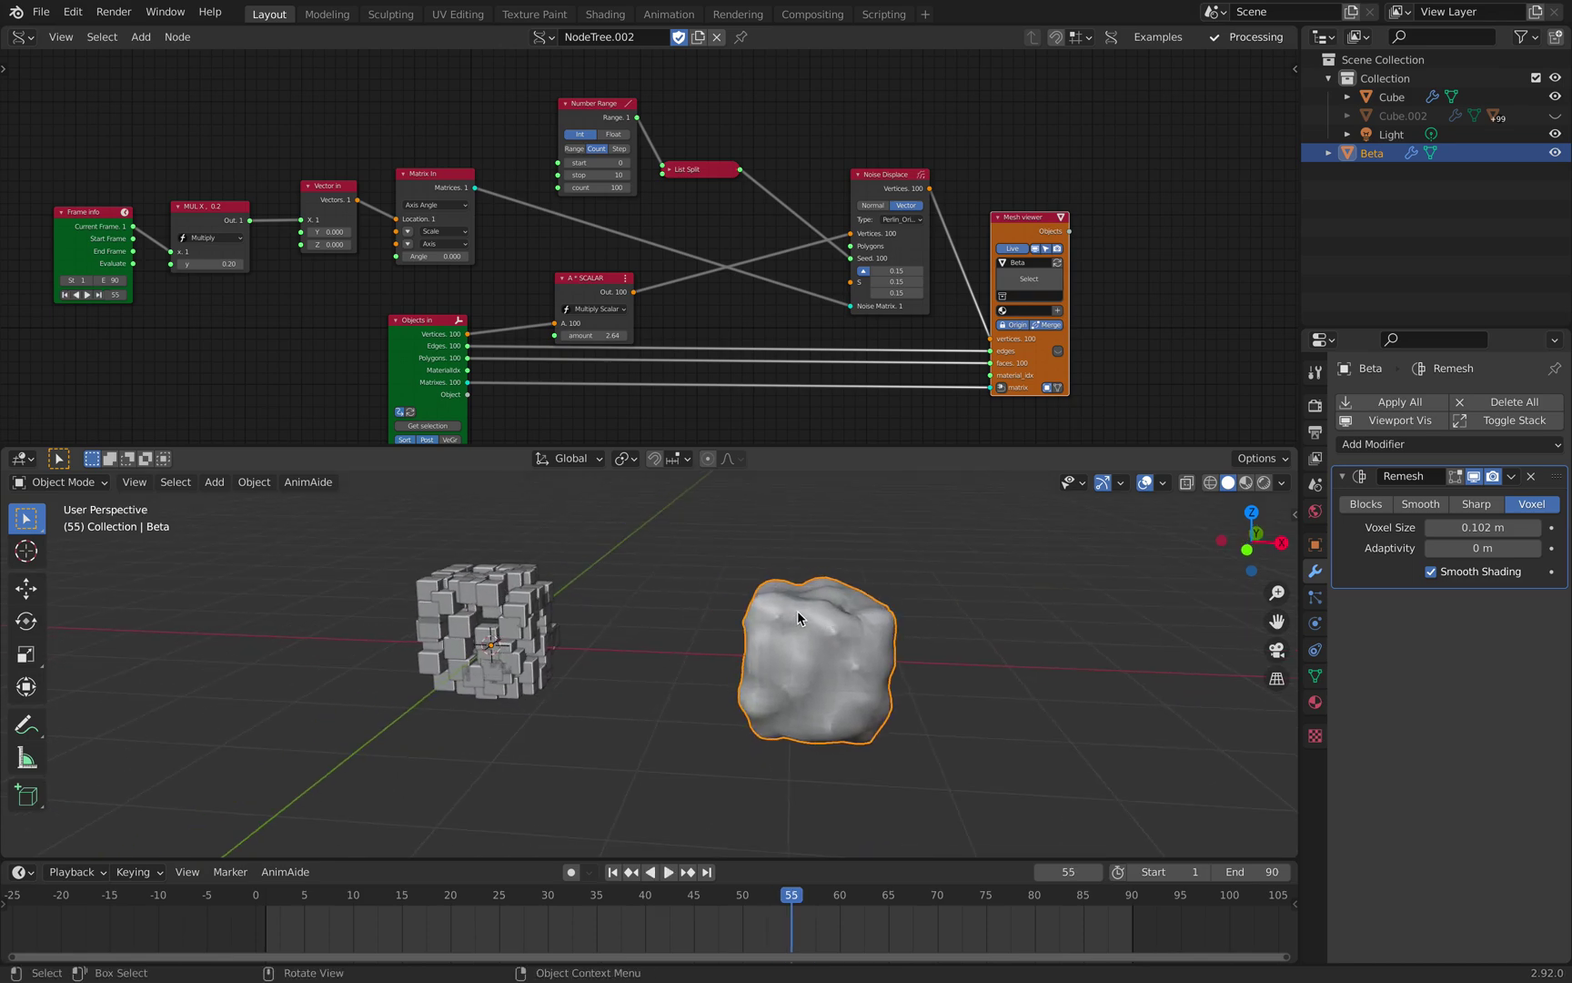